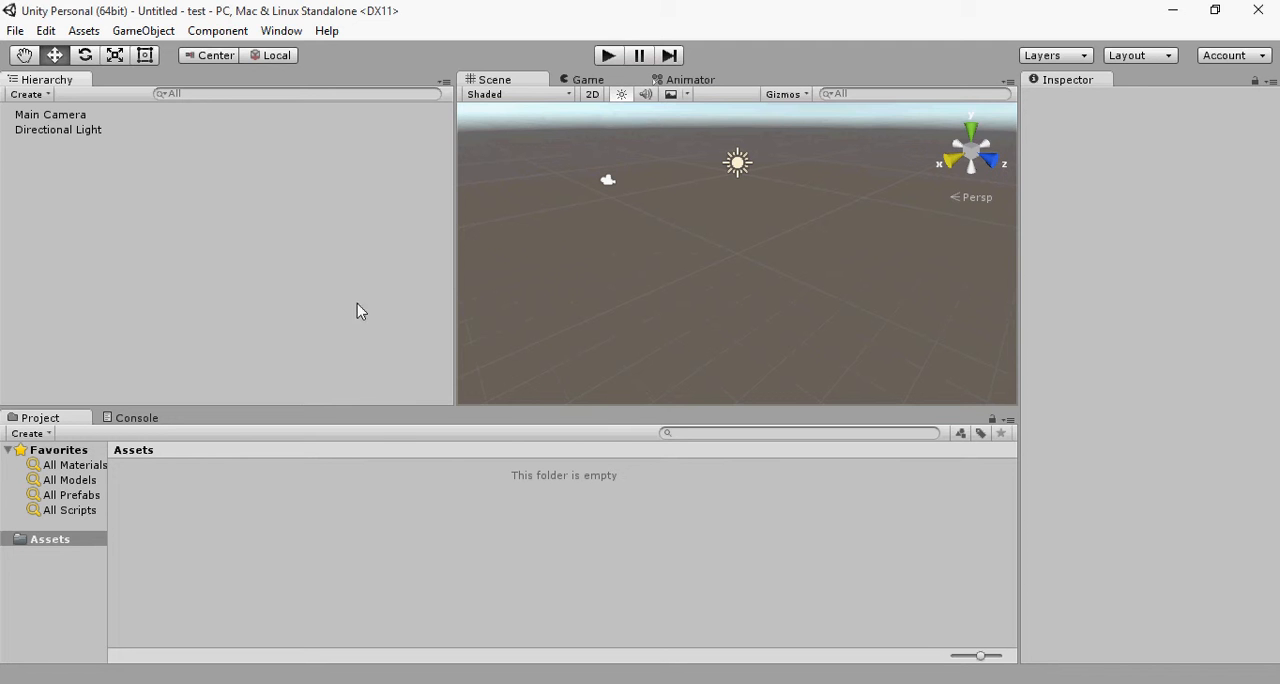
pyautogui.click(681, 345)
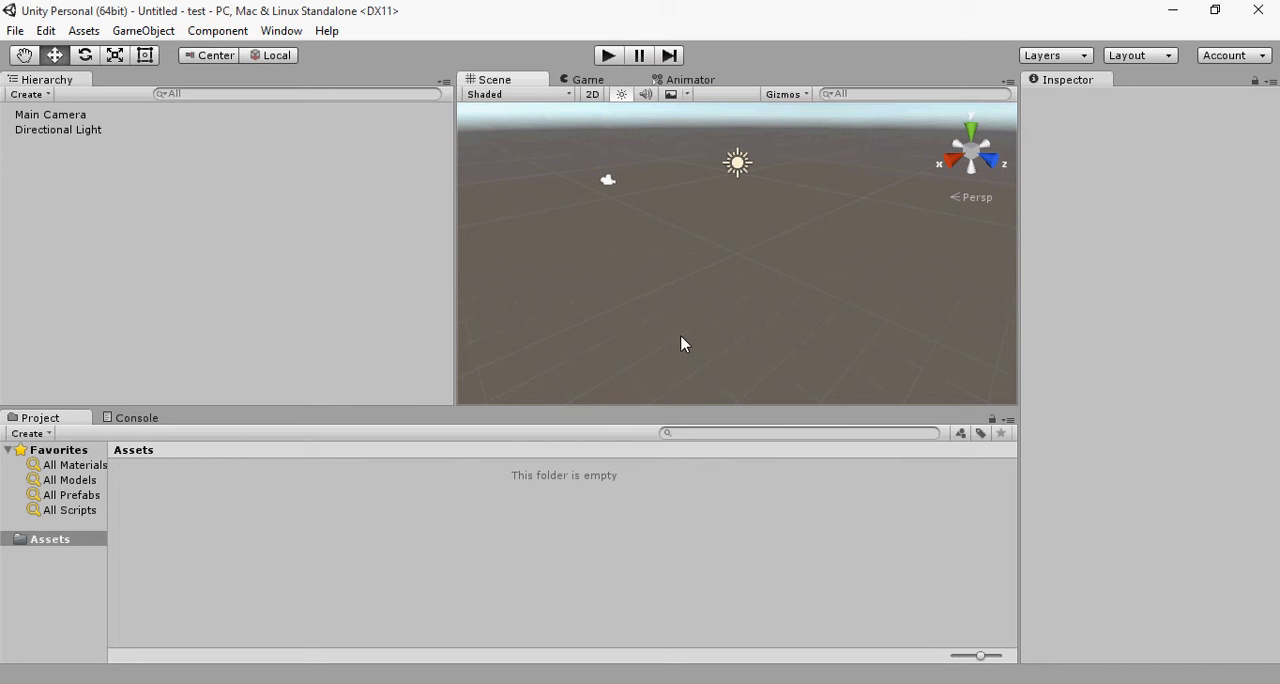
pyautogui.scroll(-3, 550, 218)
pyautogui.scroll(4, 550, 218)
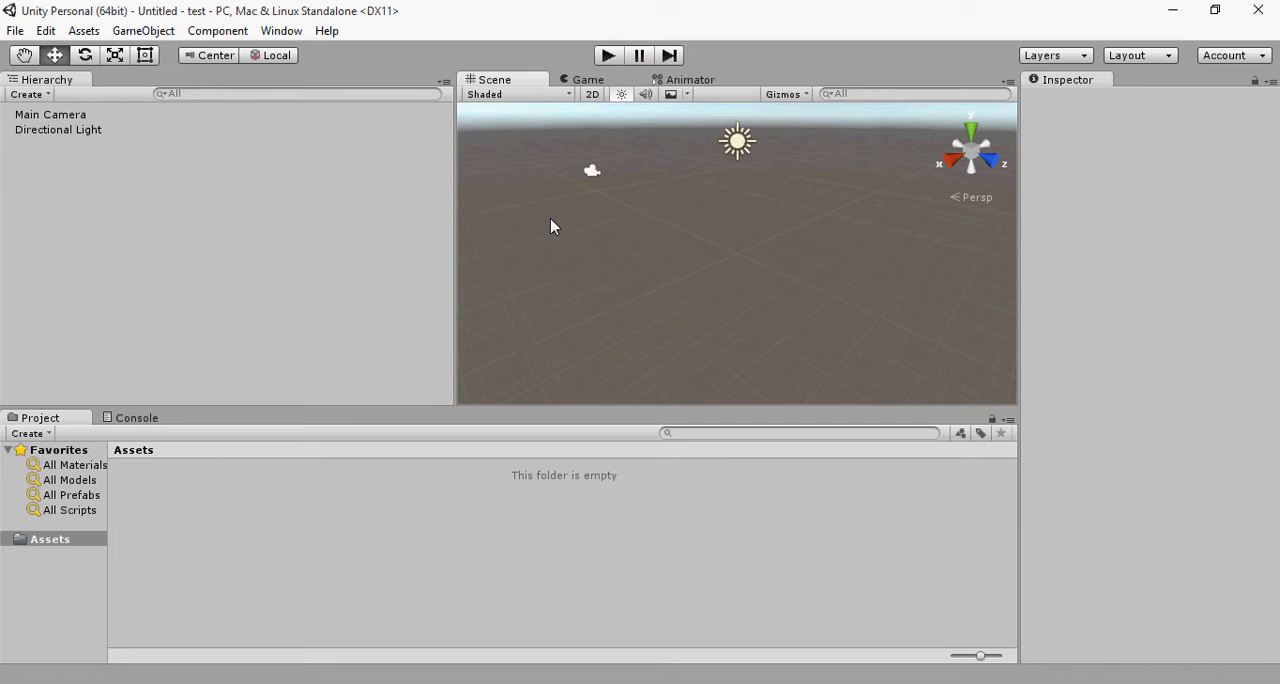
pyautogui.scroll(-1, 530, 205)
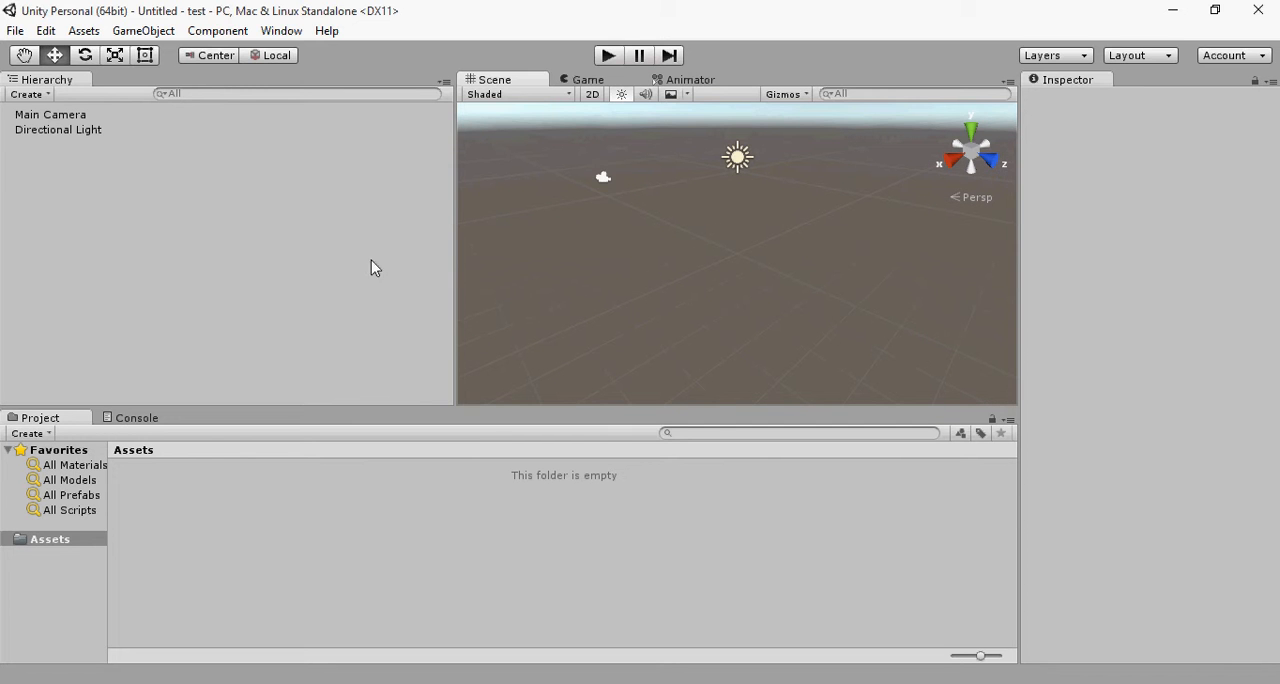
# Step: Narrow the Hierarchy panel to roughly half its width so that the Scene view becomes wider
pyautogui.click(224, 244)
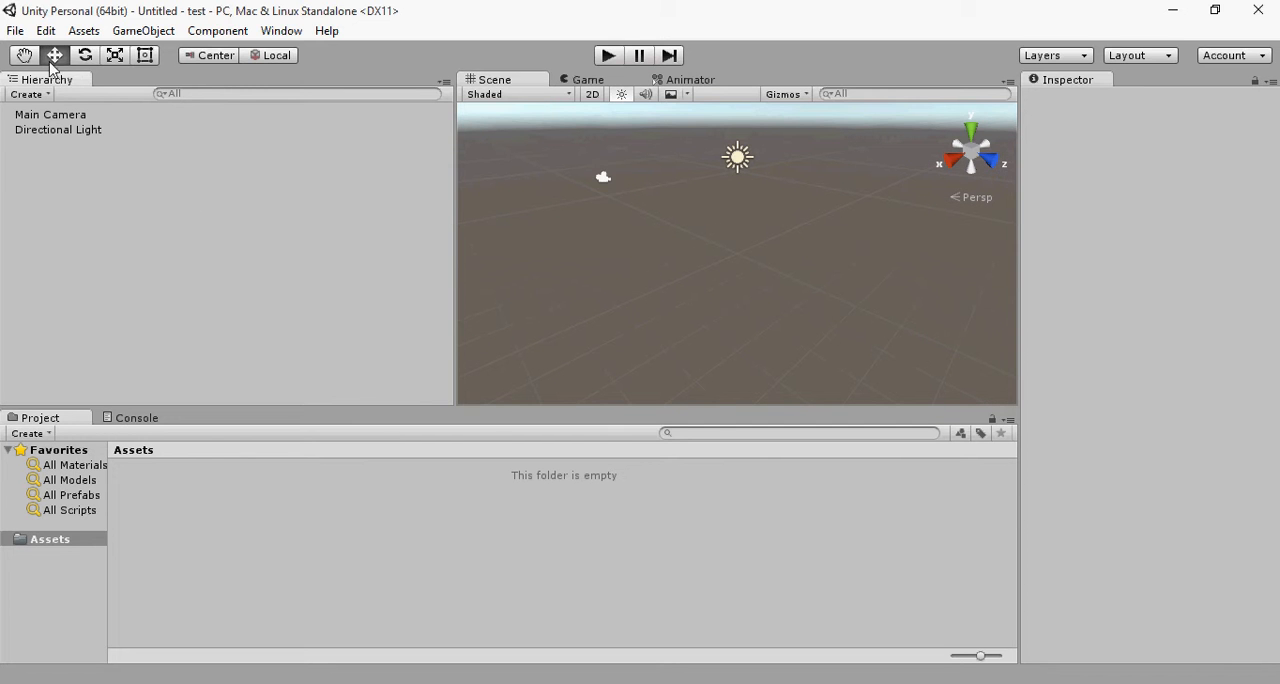
pyautogui.moveTo(455, 140); pyautogui.dragTo(235, 150)
# Step: Inspect the component settings of the Main Camera and the Directional Light, and clear the selection
pyautogui.click(52, 116)
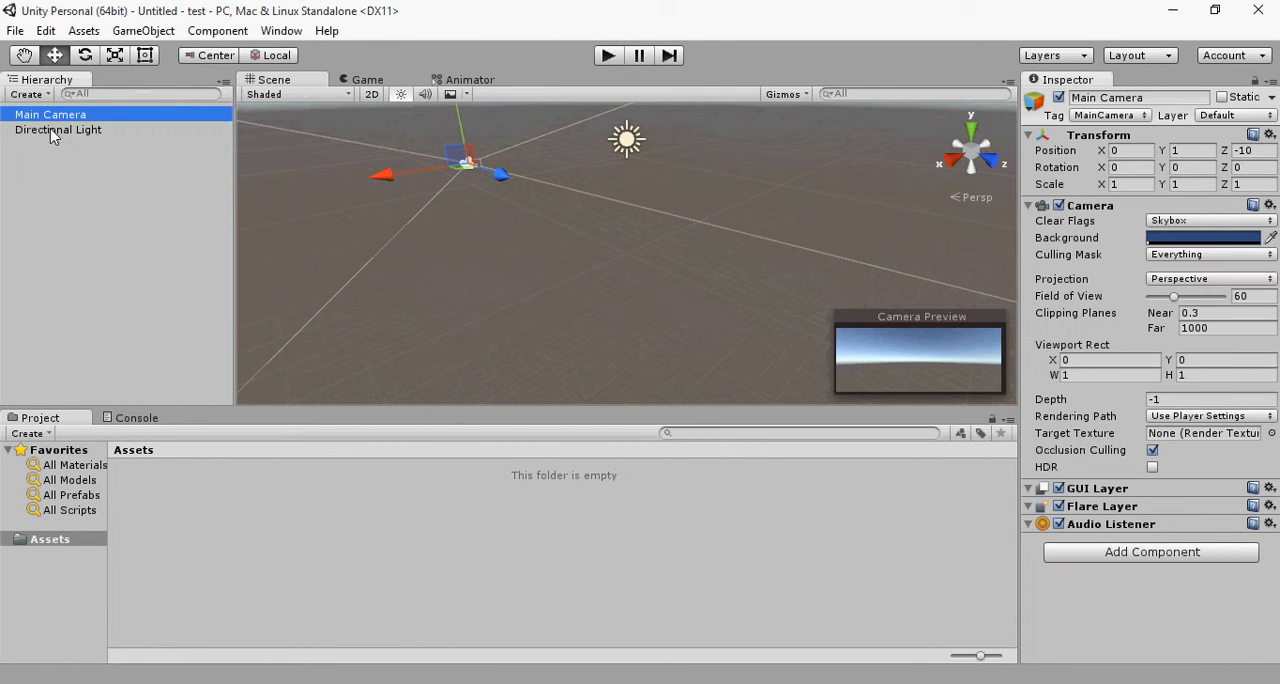
pyautogui.click(53, 131)
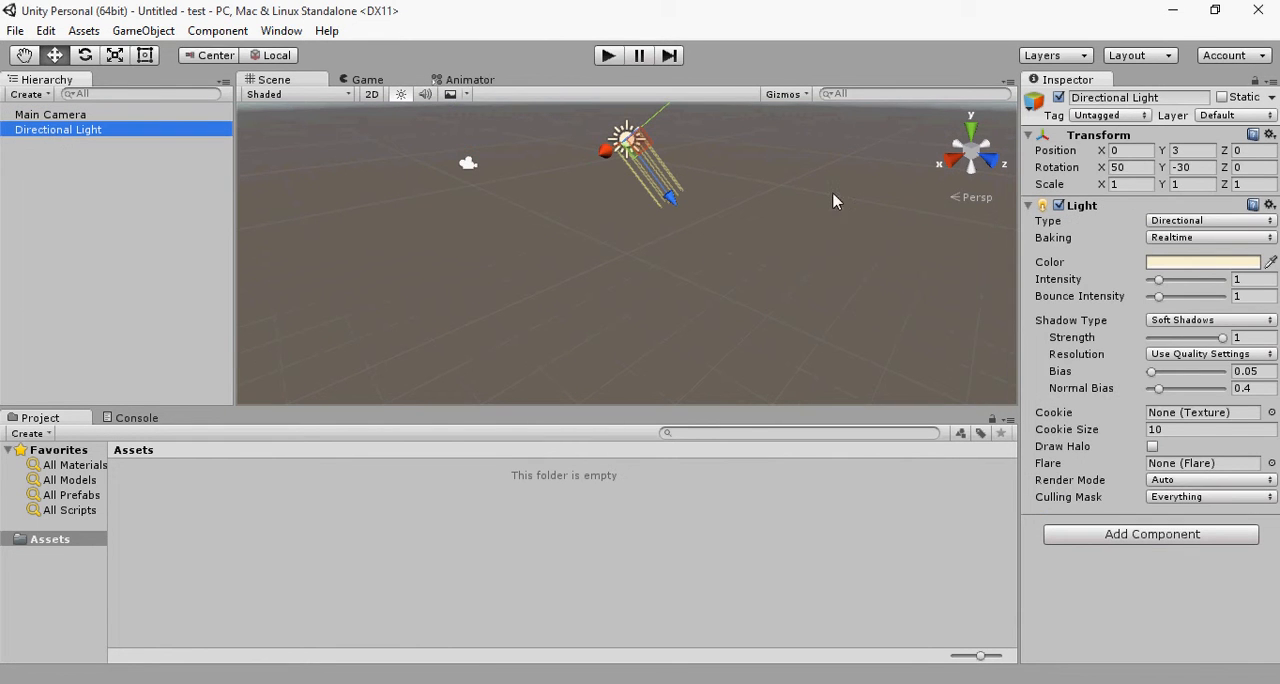
pyautogui.click(37, 116)
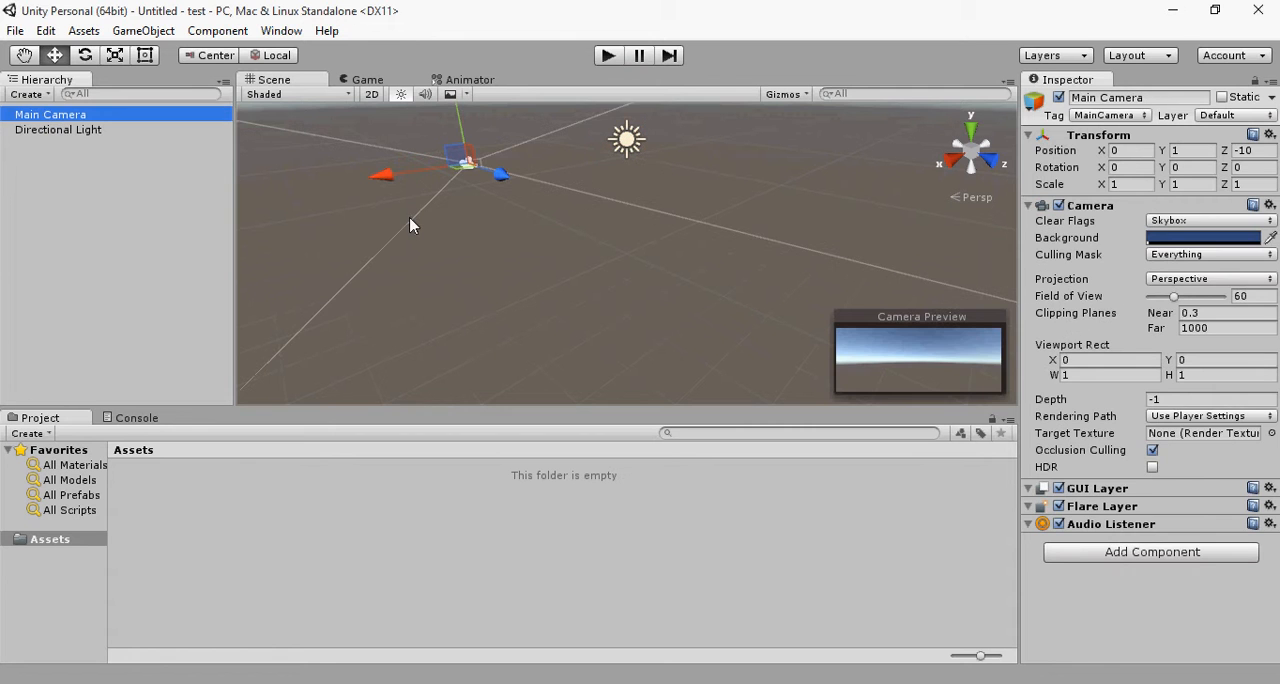
pyautogui.click(238, 545)
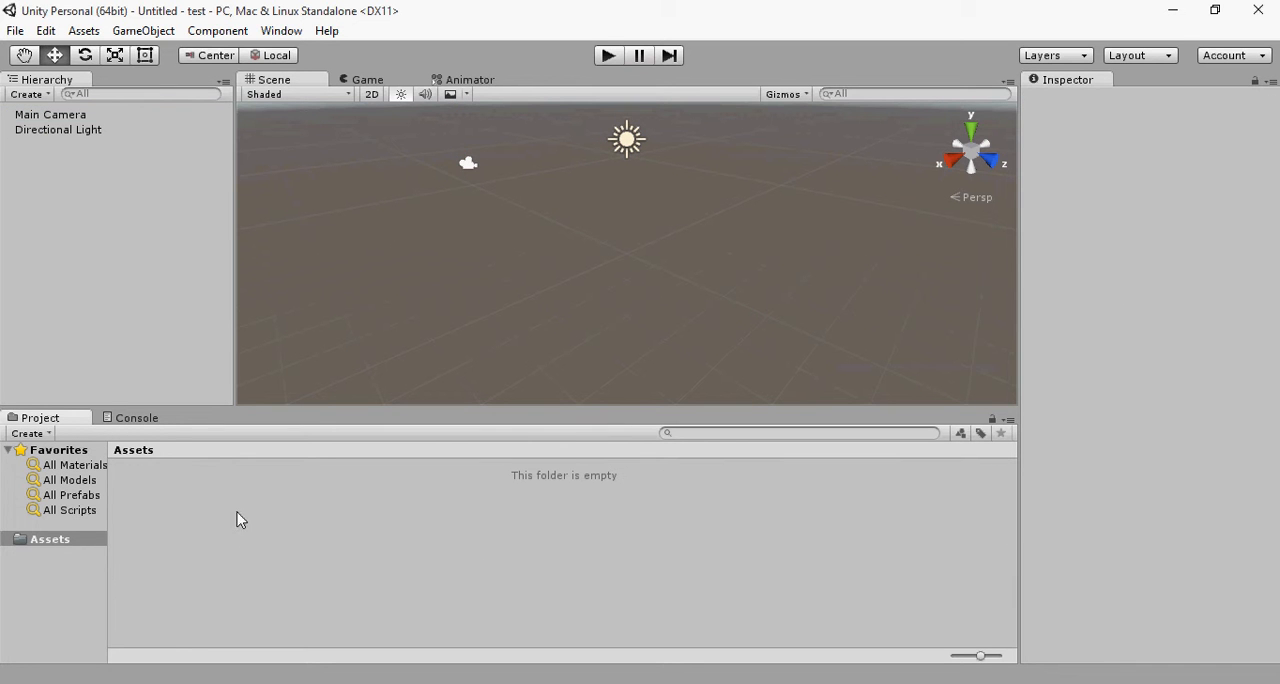
# Step: Look at the project's Assets folder and the Console, and return to the project files
pyautogui.click(26, 590)
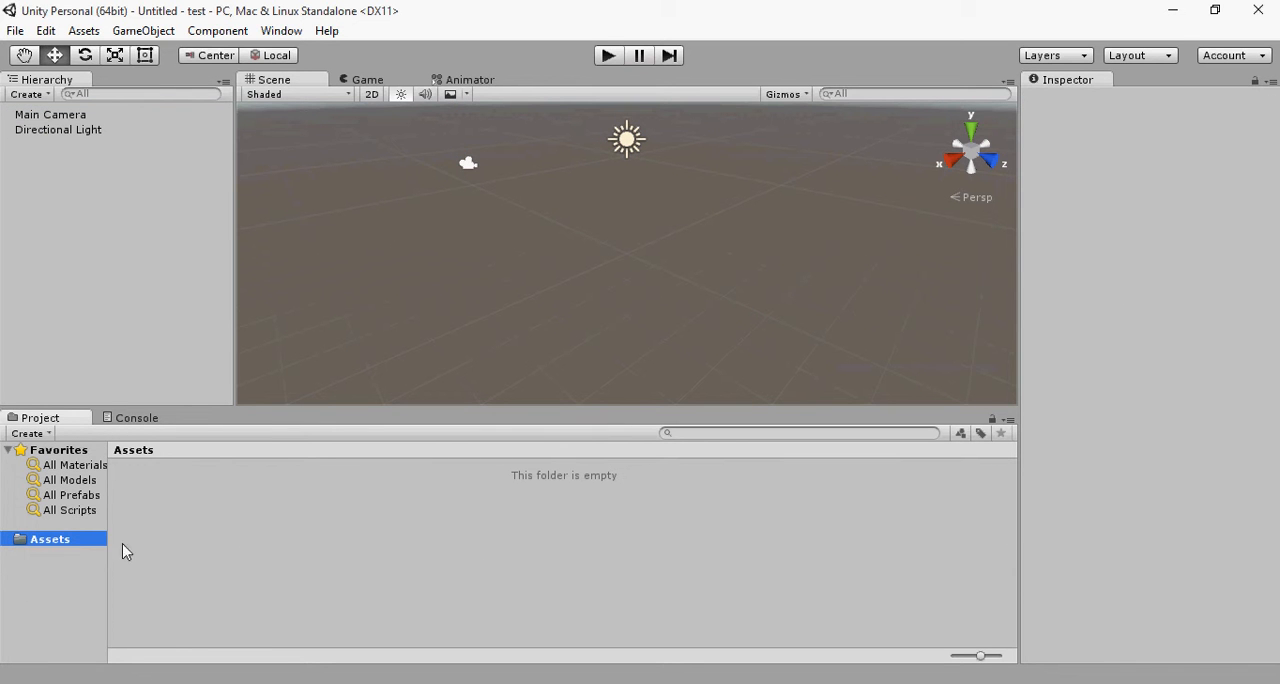
pyautogui.click(121, 419)
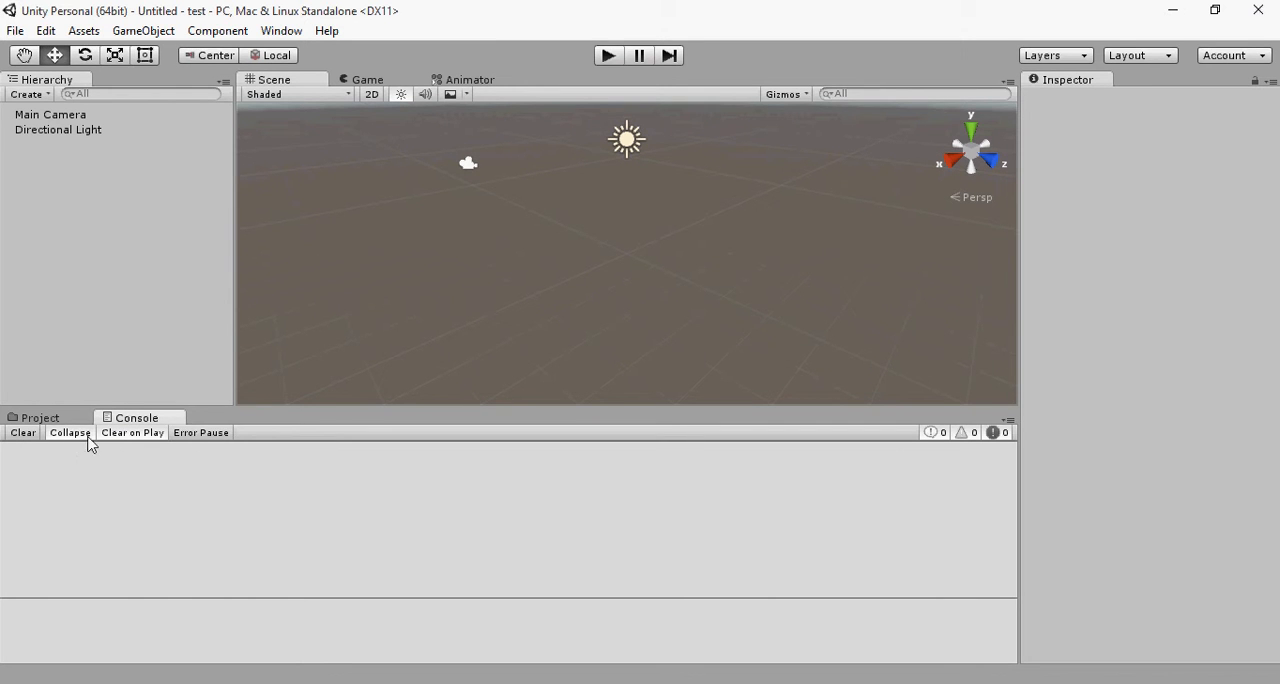
pyautogui.click(45, 419)
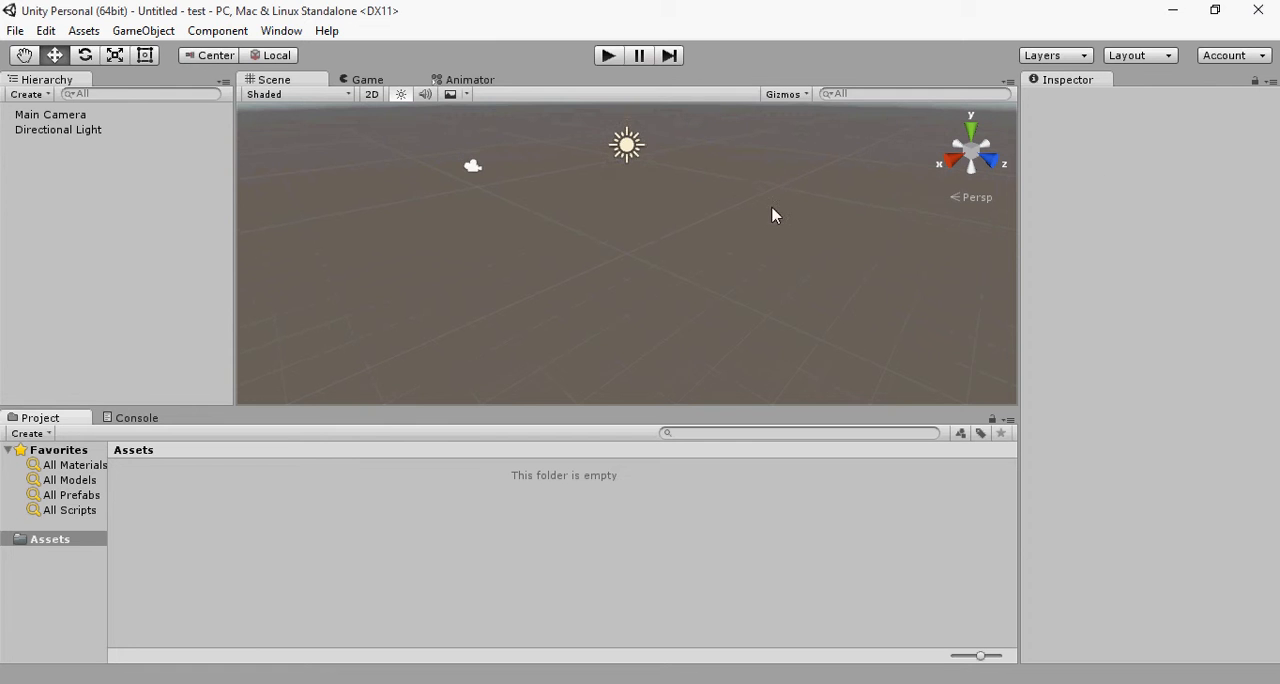
# Step: Lower the divider between the Scene view and the Project panel slightly
pyautogui.scroll(3, 631, 249)
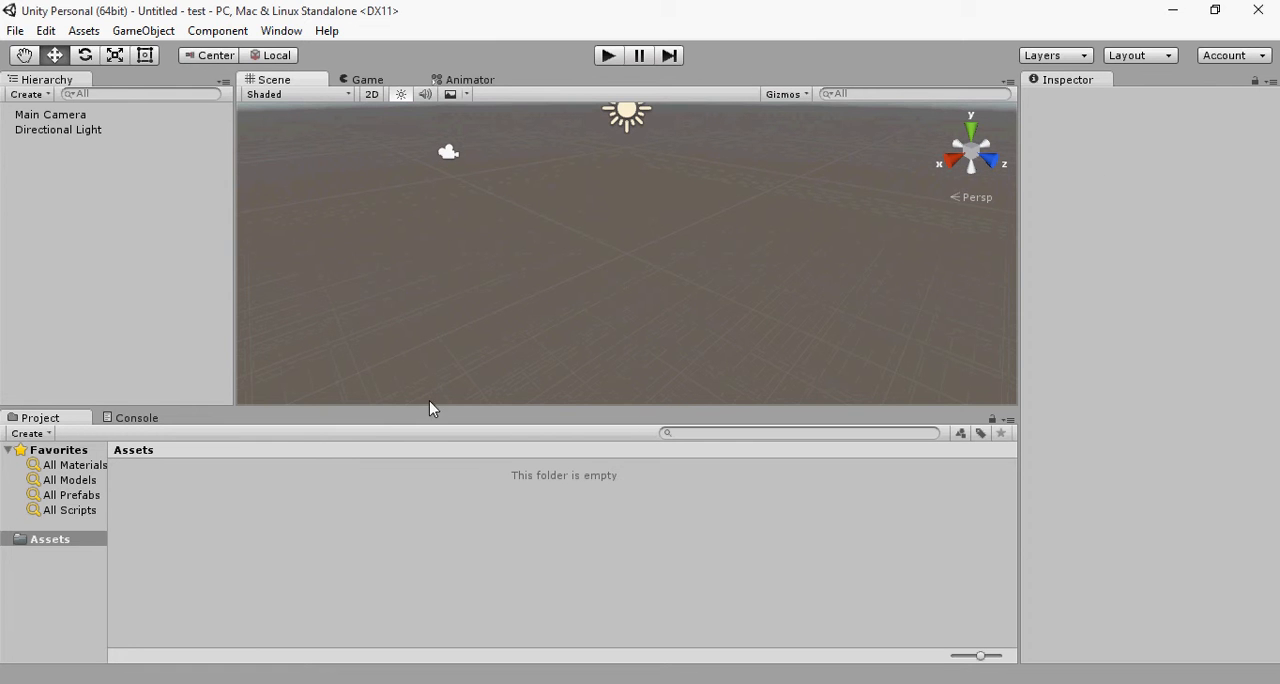
pyautogui.moveTo(427, 406); pyautogui.dragTo(418, 495)
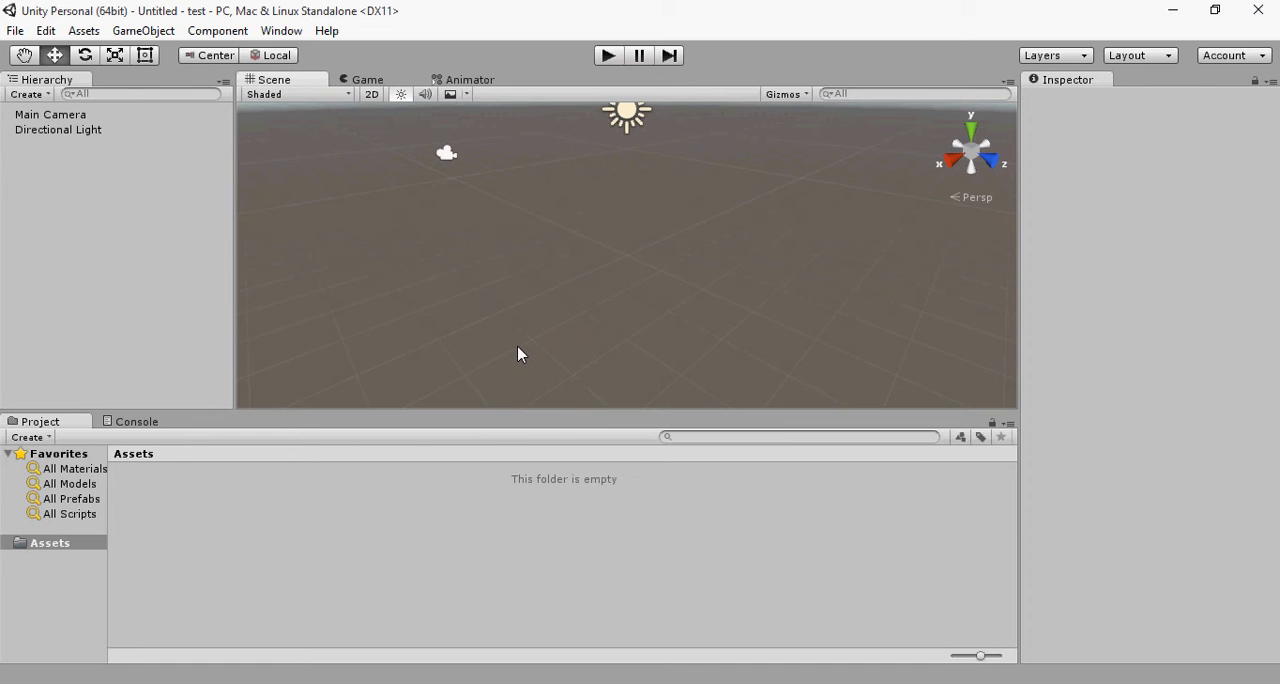
pyautogui.click(504, 510)
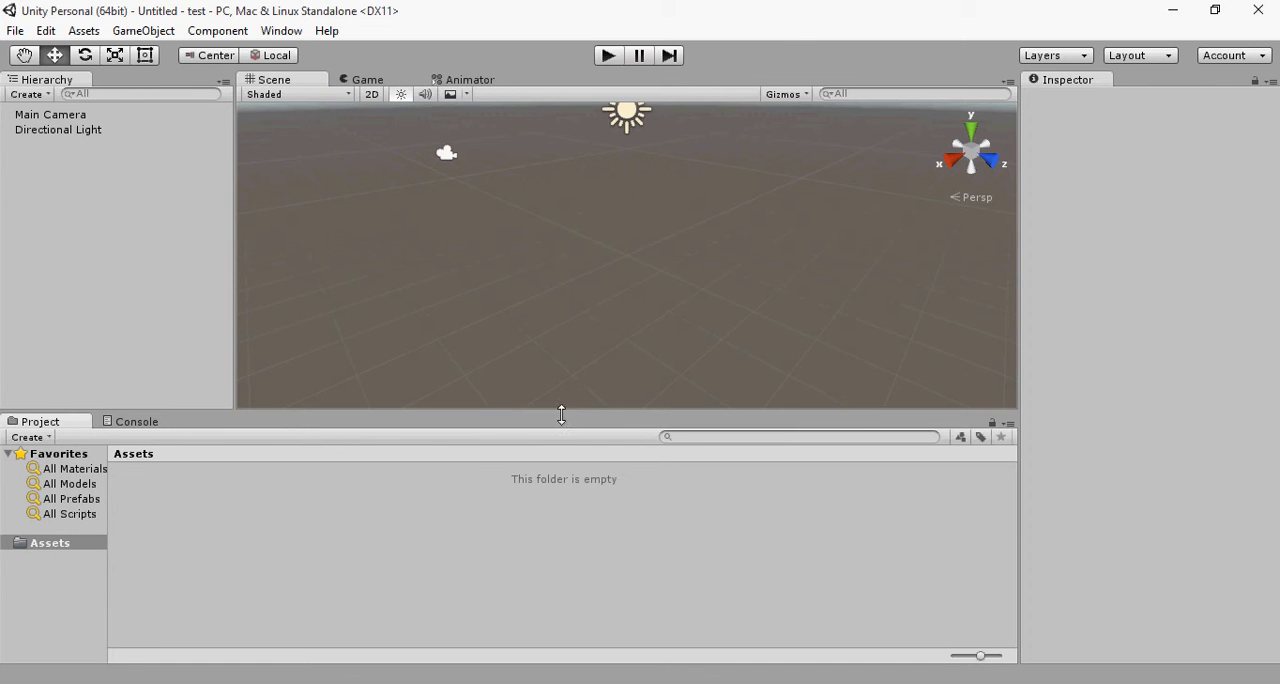
# Step: Examine the scene around the camera and the Directional Light from different angles and distances
pyautogui.click(609, 232)
pyautogui.scroll(-2, 613, 247)
pyautogui.scroll(4, 613, 247)
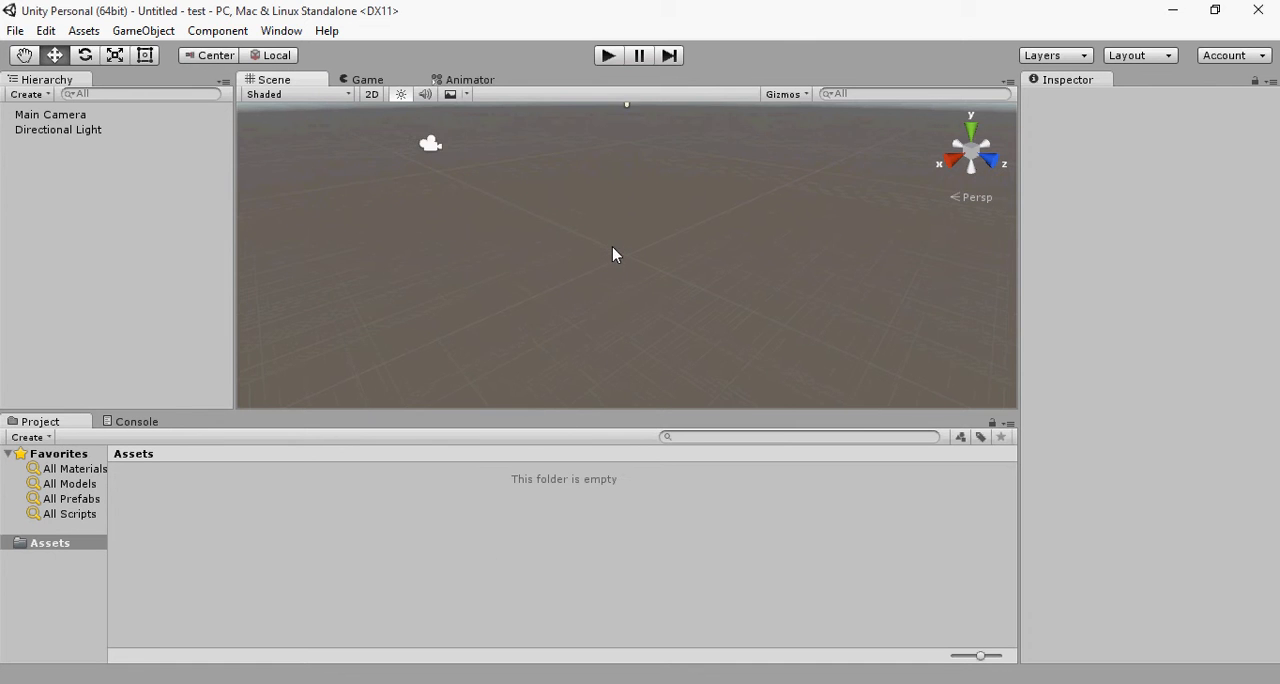
pyautogui.moveTo(613, 246); pyautogui.dragTo(614, 382, button='middle')
pyautogui.scroll(-2, 820, 283)
pyautogui.scroll(-1, 535, 322)
pyautogui.moveTo(555, 332); pyautogui.dragTo(484, 316, button='middle')
pyautogui.moveTo(484, 316)
pyautogui.keyDown('alt'); pyautogui.mouseDown()
pyautogui.moveTo(446, 306)
pyautogui.moveTo(700, 309)
pyautogui.moveTo(565, 271)
pyautogui.moveTo(300, 326)
pyautogui.moveTo(476, 318)
pyautogui.mouseUp(); pyautogui.keyUp('alt')
pyautogui.moveTo(686, 277)
pyautogui.keyDown('alt'); pyautogui.mouseDown()
pyautogui.moveTo(500, 249)
pyautogui.moveTo(225, 180)
pyautogui.moveTo(300, 250)
pyautogui.moveTo(671, 273)
pyautogui.mouseUp(); pyautogui.keyUp('alt')
pyautogui.keyDown('alt'); pyautogui.moveTo(564, 277); pyautogui.dragTo(666, 246); pyautogui.keyUp('alt')
pyautogui.moveTo(666, 289); pyautogui.dragTo(446, 172)
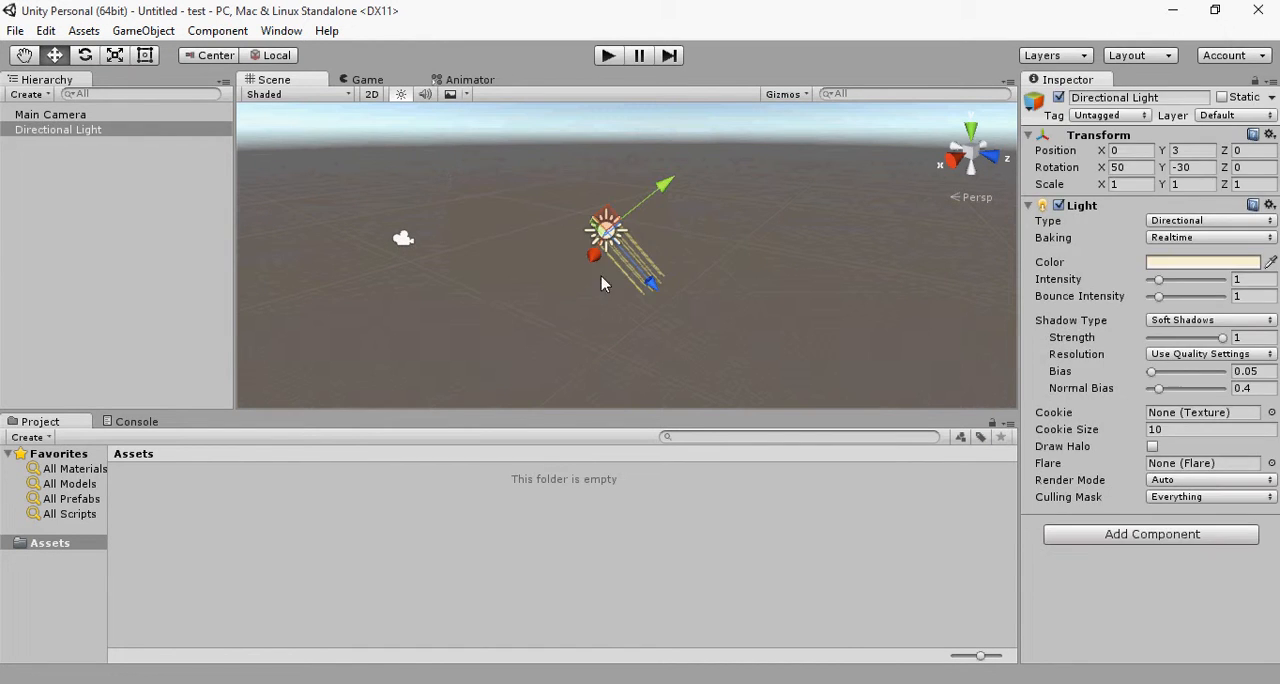
pyautogui.click(783, 334)
pyautogui.moveTo(783, 334); pyautogui.dragTo(339, 163)
pyautogui.click(593, 338)
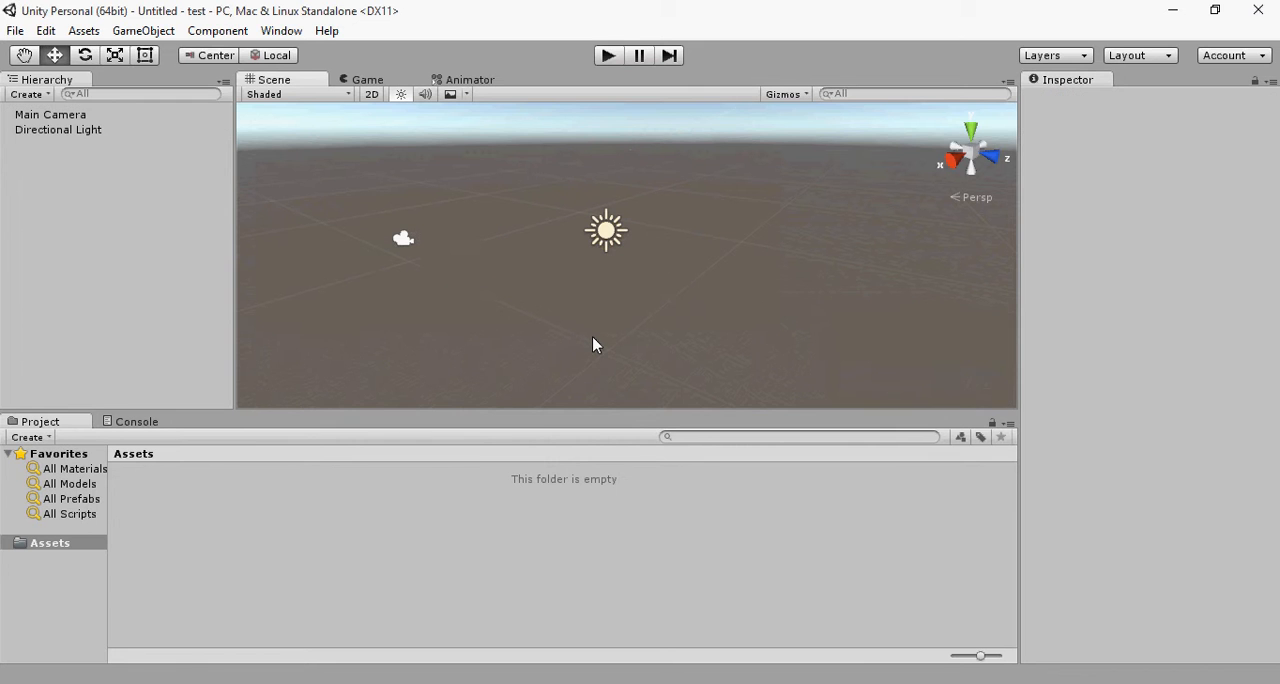
# Step: Move the Main Camera forward along Z to about -9.03 and check its image in the Game view
pyautogui.click(403, 243)
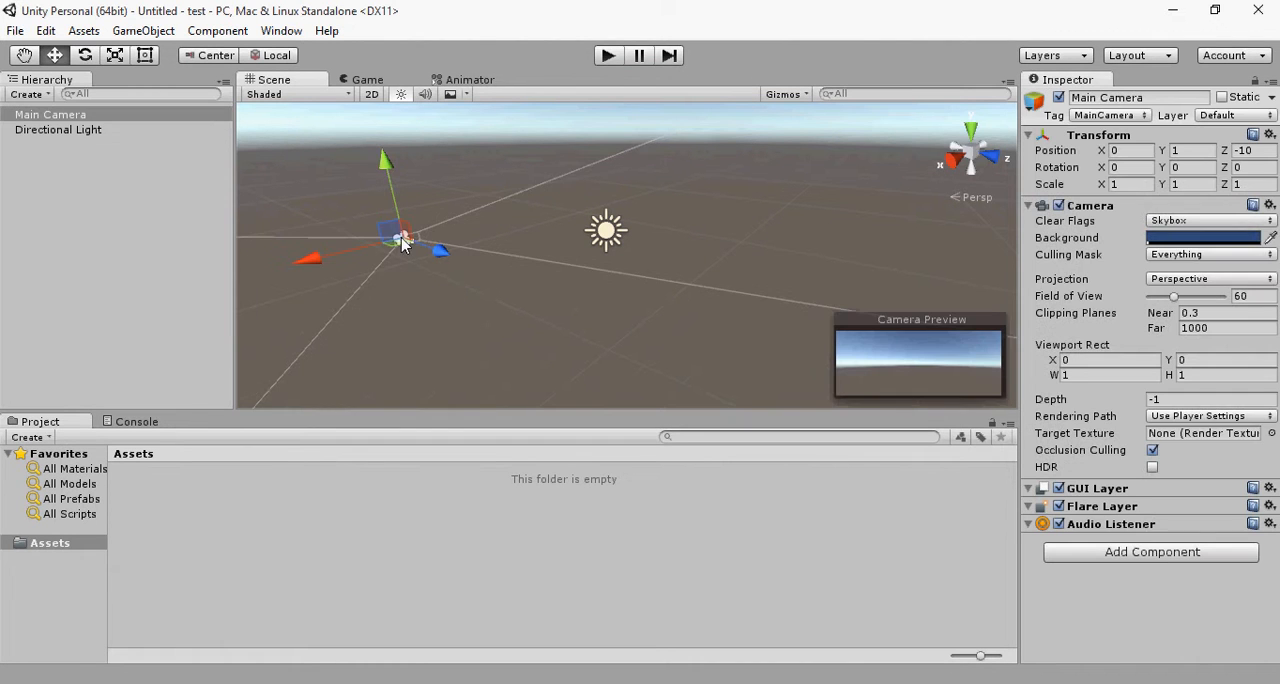
pyautogui.moveTo(440, 256)
pyautogui.mouseDown()
pyautogui.moveTo(606, 363)
pyautogui.moveTo(433, 258)
pyautogui.mouseUp()
pyautogui.click(385, 85)
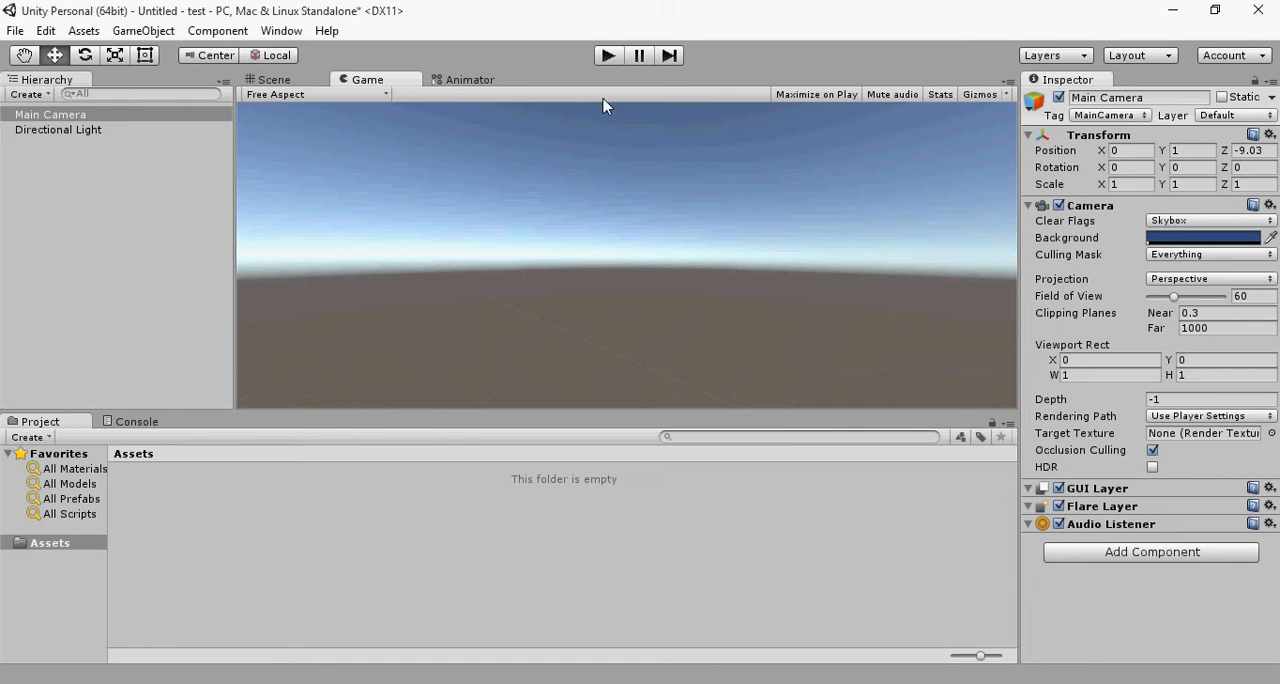
# Step: Close the Animator view and return to the Scene view with nothing selected
pyautogui.click(483, 85)
pyautogui.rightClick(477, 90)
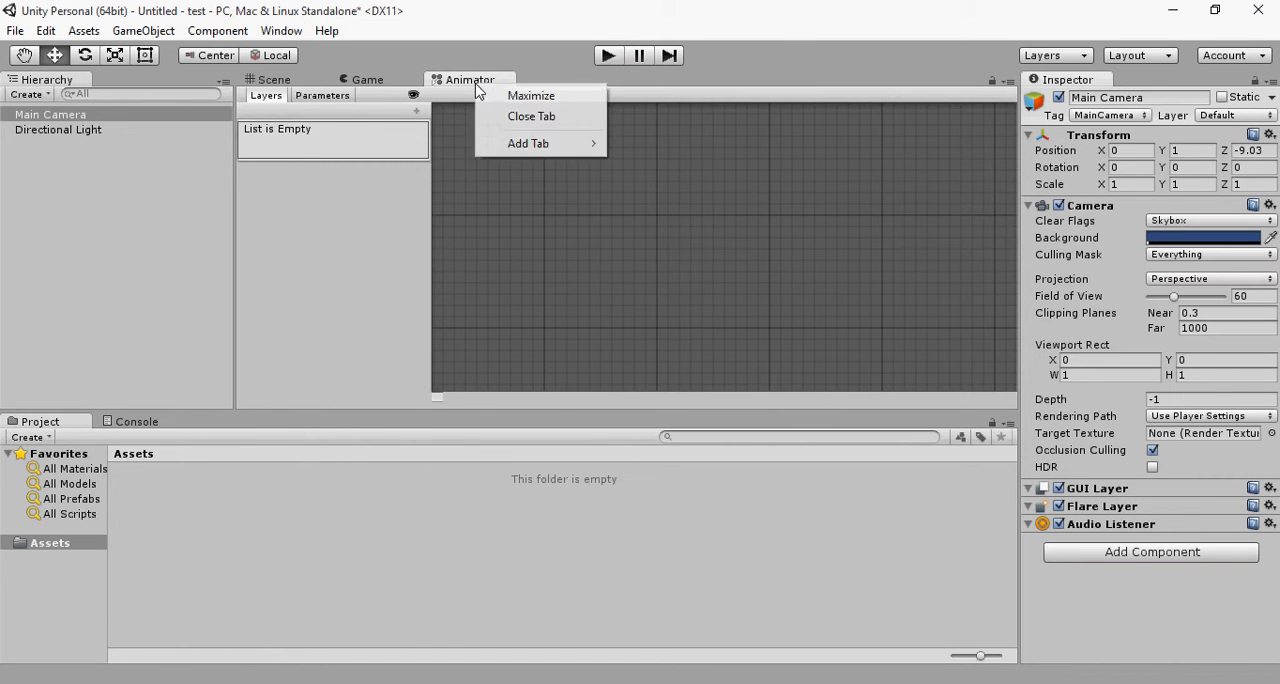
pyautogui.click(527, 114)
pyautogui.click(376, 86)
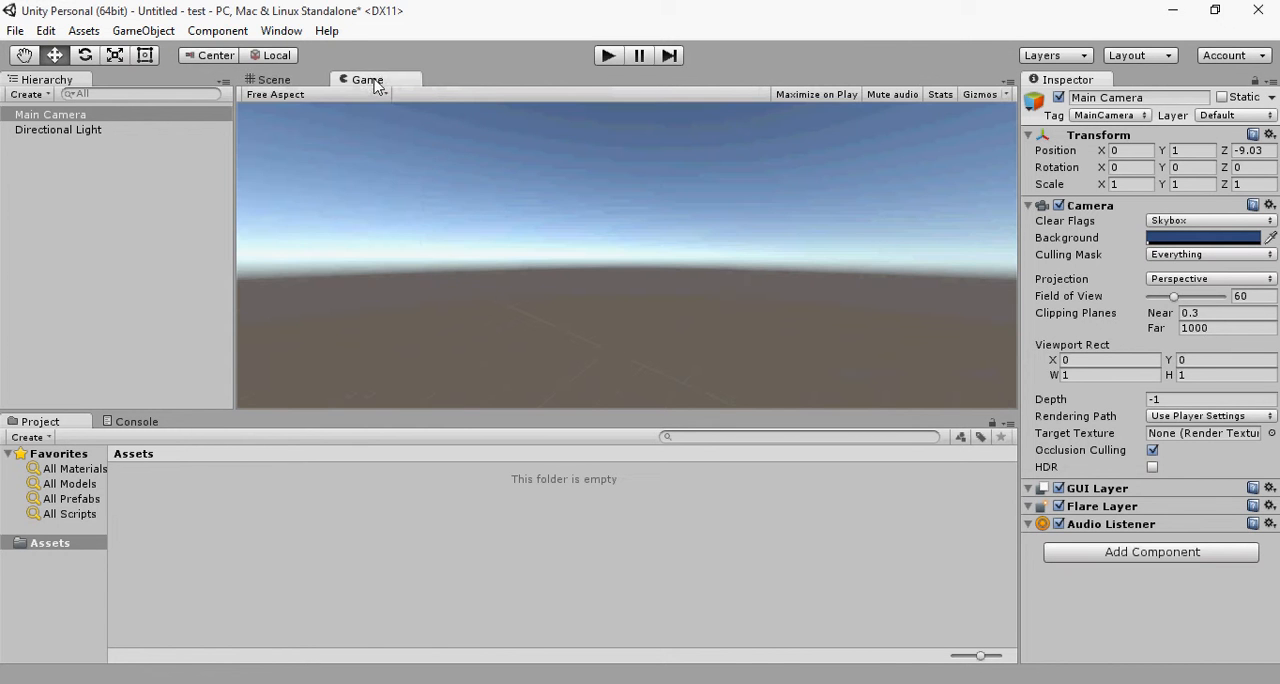
pyautogui.click(266, 95)
pyautogui.click(274, 80)
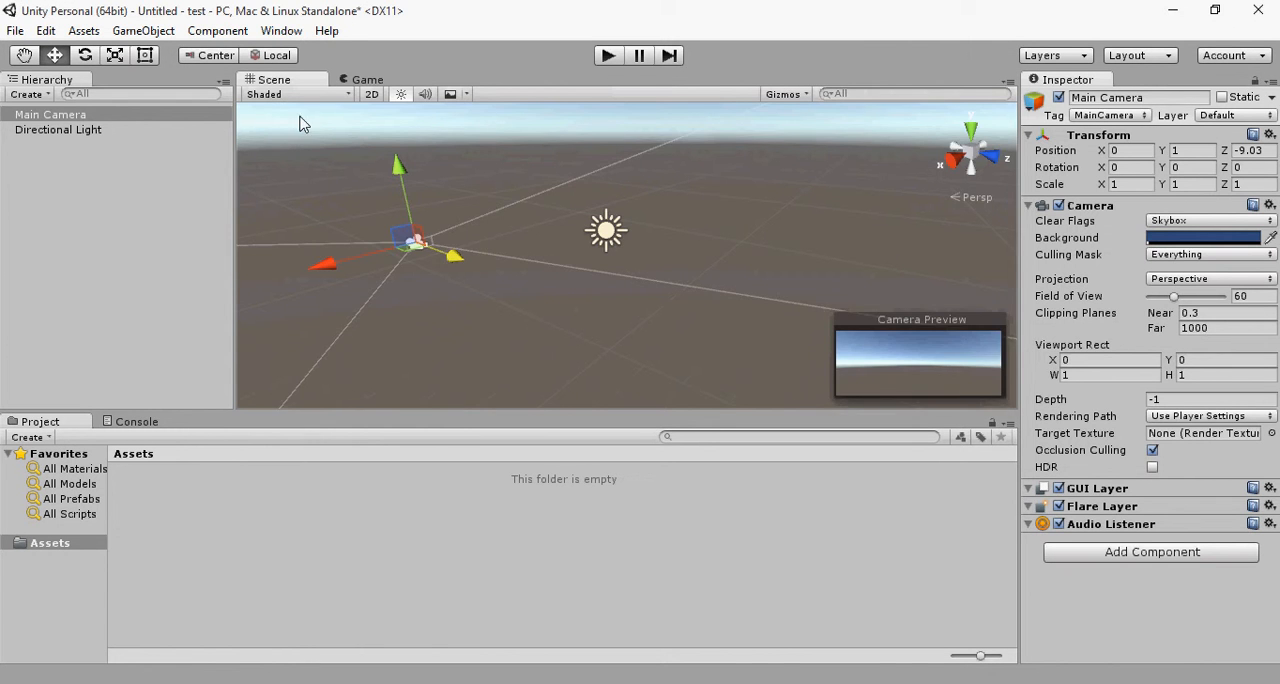
pyautogui.click(688, 404)
pyautogui.moveTo(689, 233); pyautogui.dragTo(362, 233)
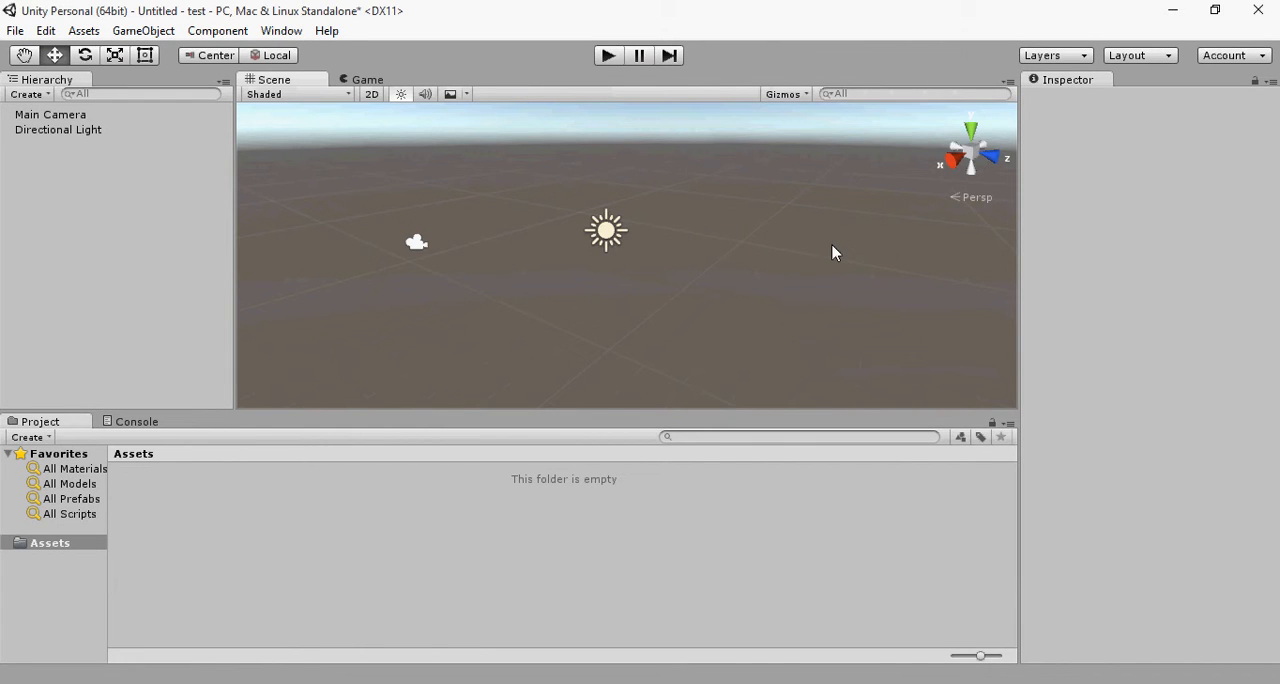
# Step: Add a Terrain 3D object to the scene
pyautogui.click(143, 30)
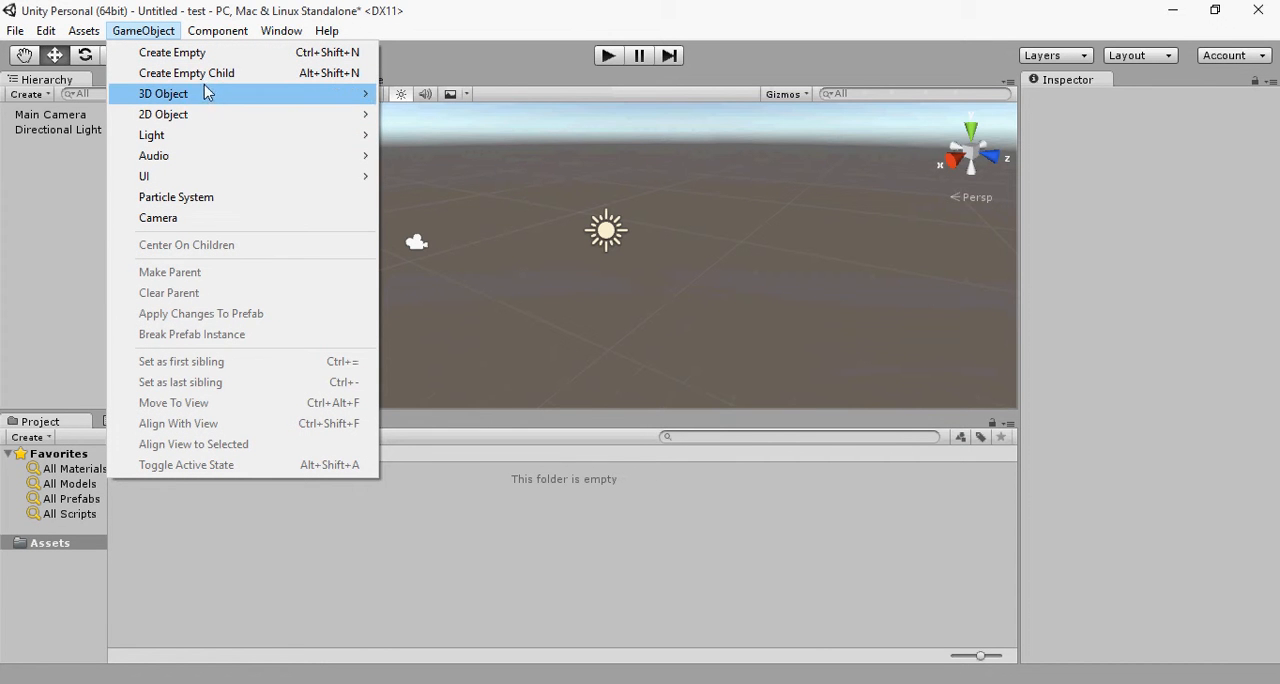
pyautogui.moveTo(208, 93)
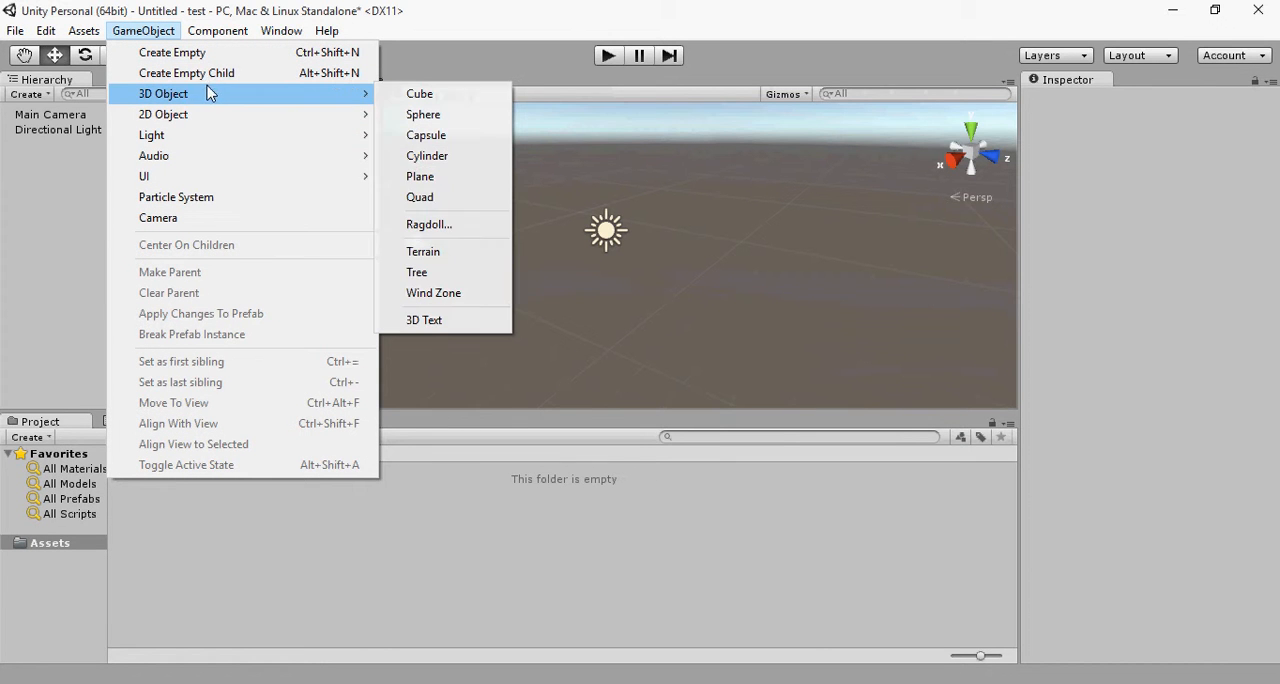
pyautogui.click(482, 258)
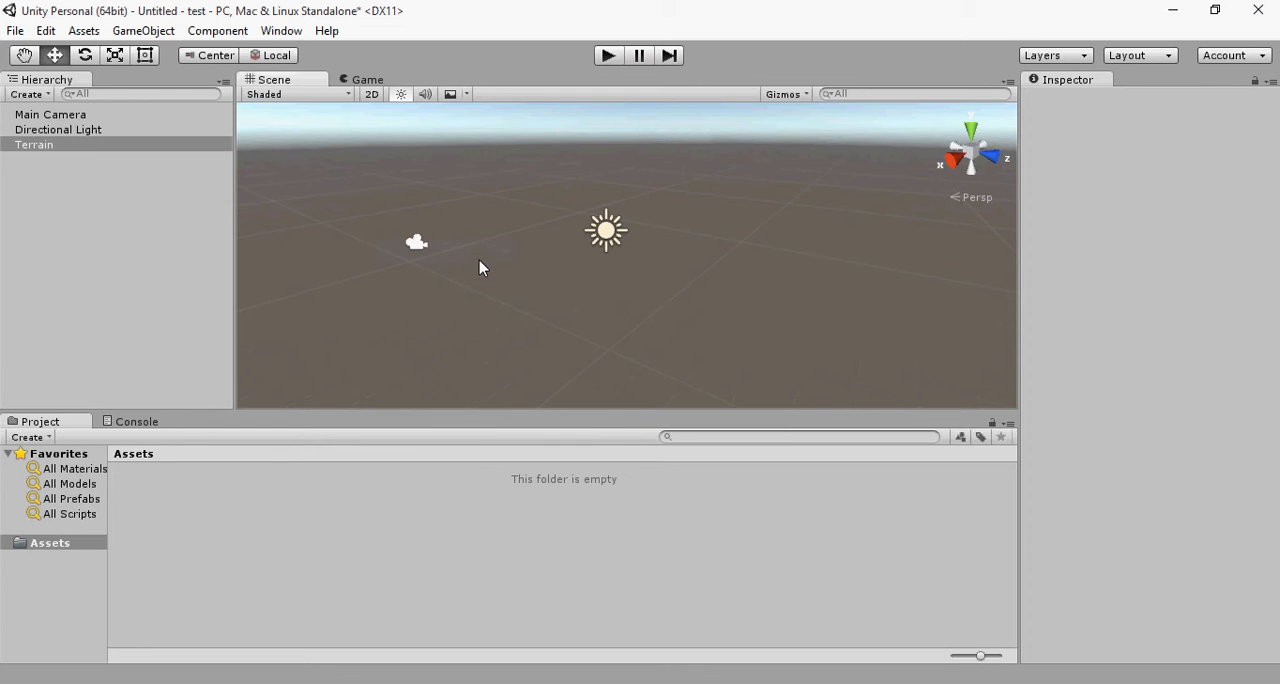
# Step: Move the terrain in the horizontal plane to about X -223, Z -289
pyautogui.moveTo(710, 264); pyautogui.dragTo(717, 217, button='middle')
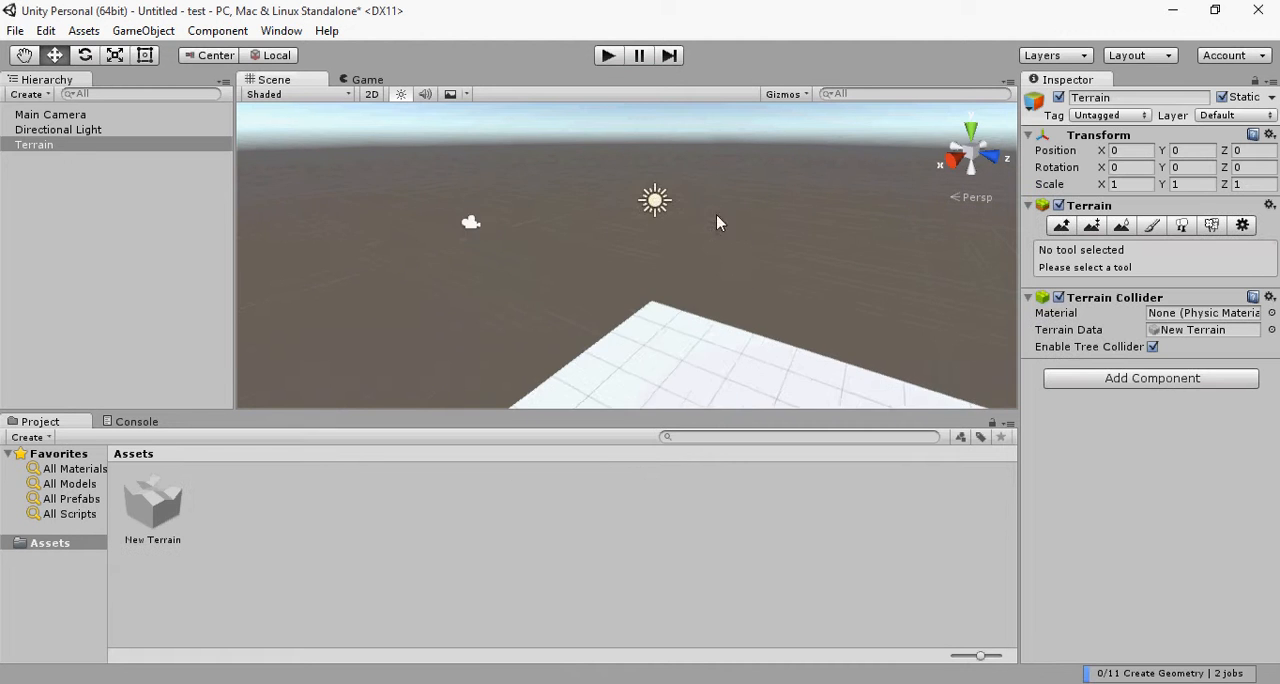
pyautogui.scroll(-10, 677, 295)
pyautogui.scroll(-5, 640, 318)
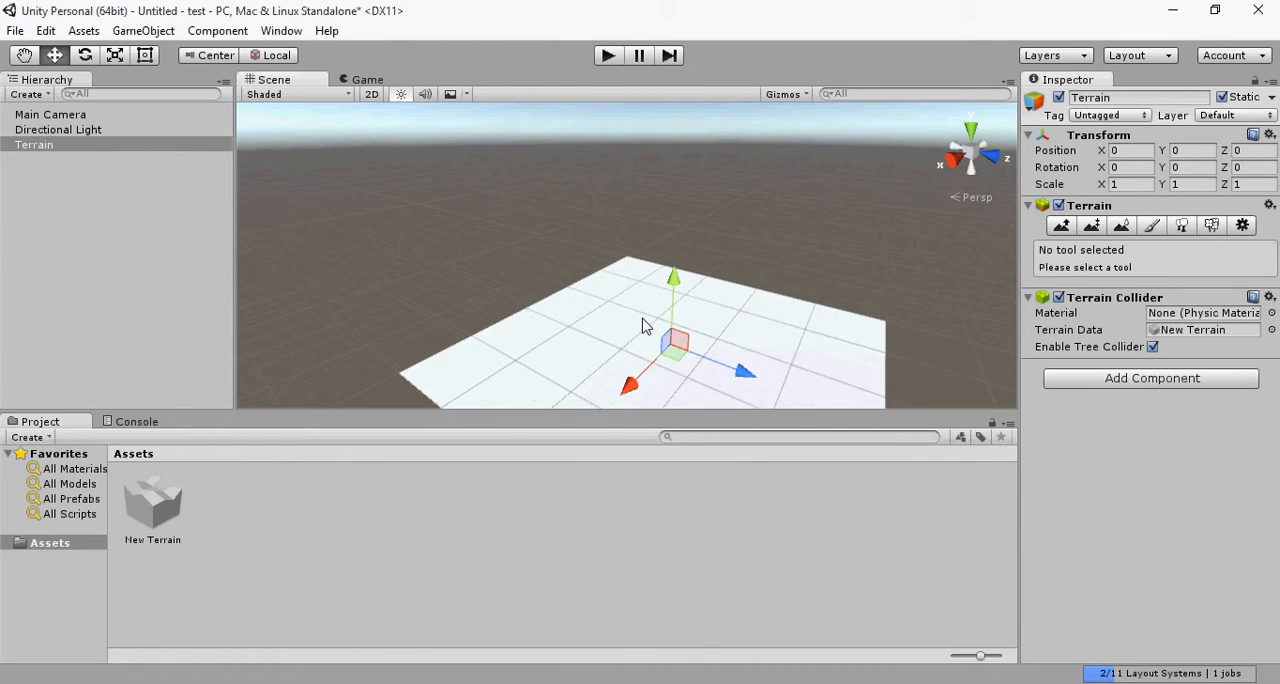
pyautogui.scroll(2, 640, 328)
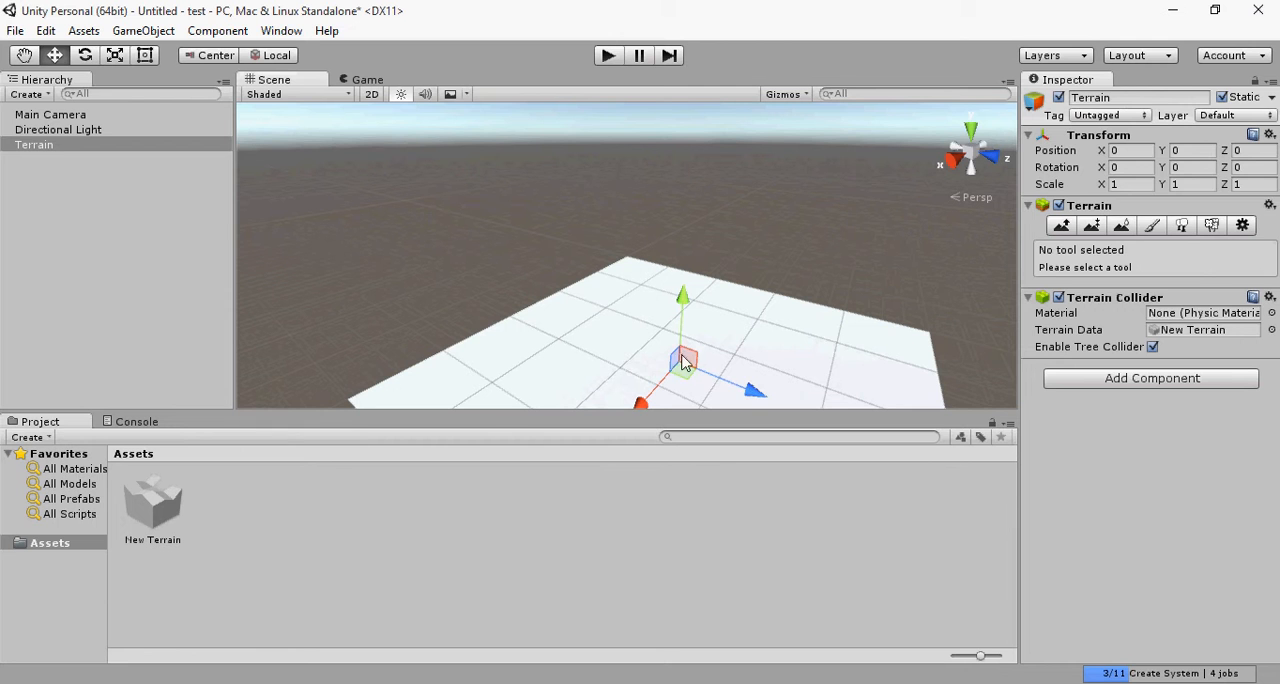
pyautogui.moveTo(733, 386); pyautogui.dragTo(631, 309)
pyautogui.click(660, 332)
pyautogui.moveTo(733, 386); pyautogui.dragTo(565, 287)
pyautogui.moveTo(462, 322); pyautogui.dragTo(563, 267)
# Step: Examine the terrain's extent in the Scene view with it deselected, and select the terrain again
pyautogui.scroll(10, 600, 262)
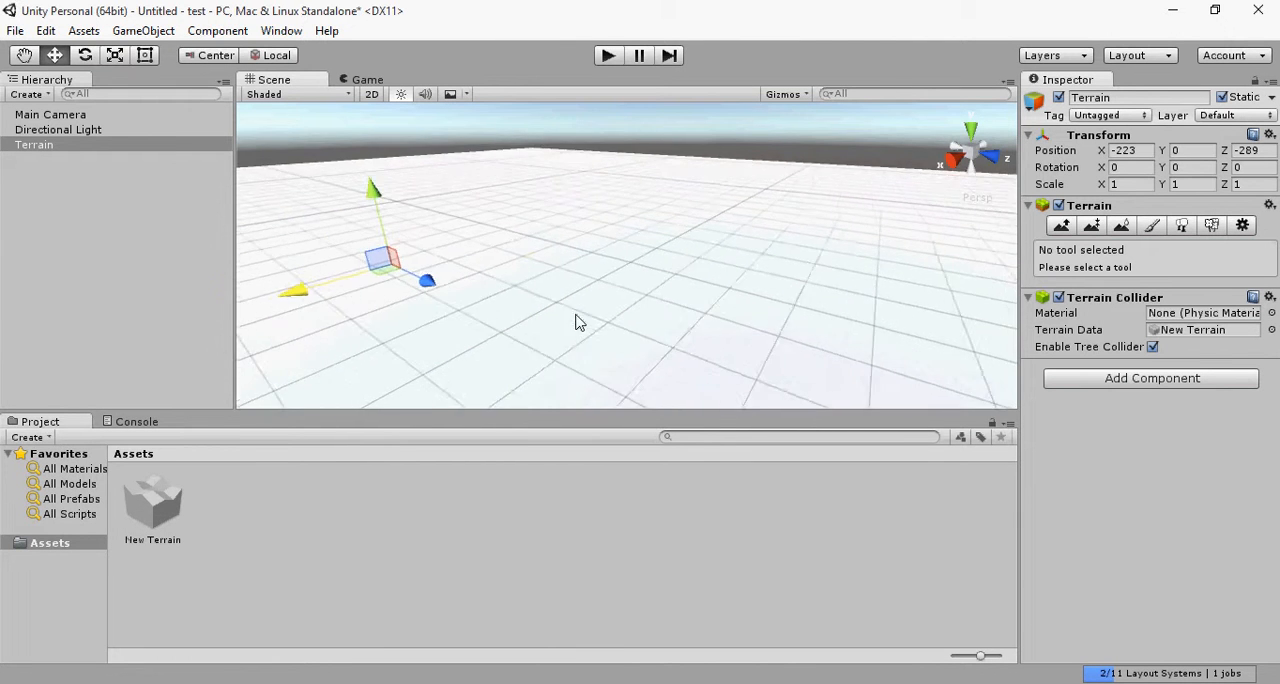
pyautogui.moveTo(490, 293); pyautogui.dragTo(800, 280, button='middle')
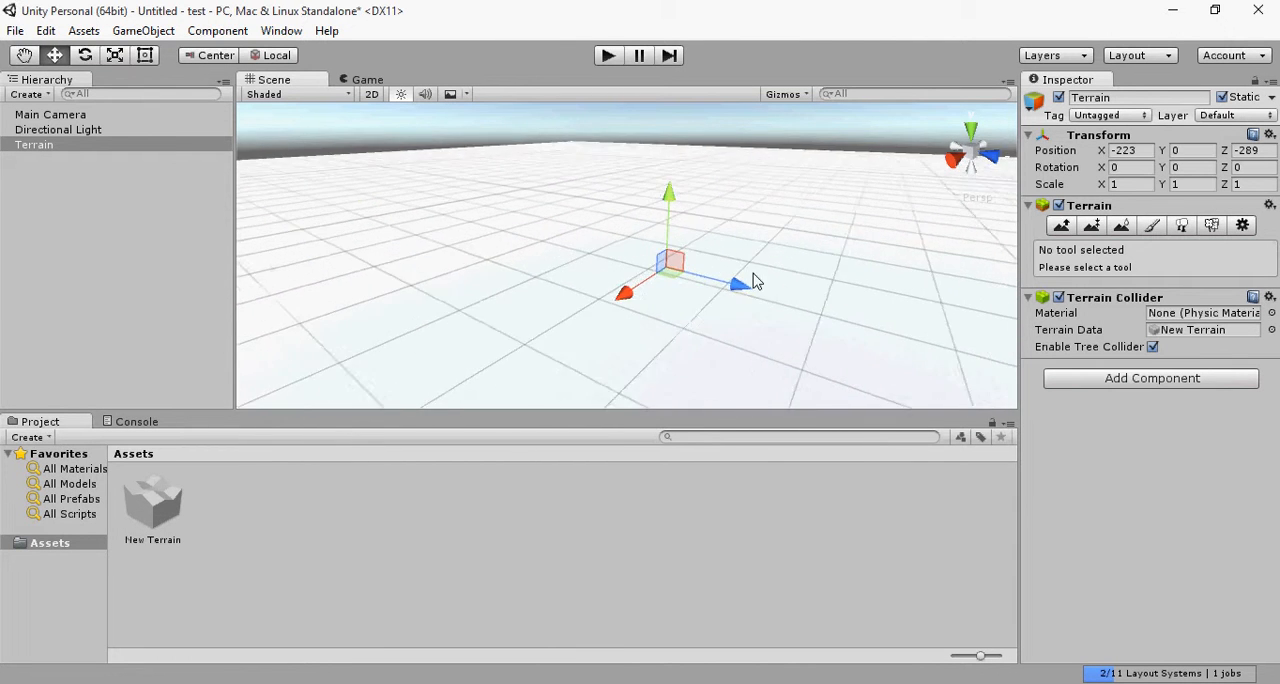
pyautogui.scroll(5, 754, 281)
pyautogui.scroll(5, 757, 283)
pyautogui.moveTo(665, 235); pyautogui.dragTo(335, 86, button='middle')
pyautogui.moveTo(528, 217); pyautogui.dragTo(637, 293, button='middle')
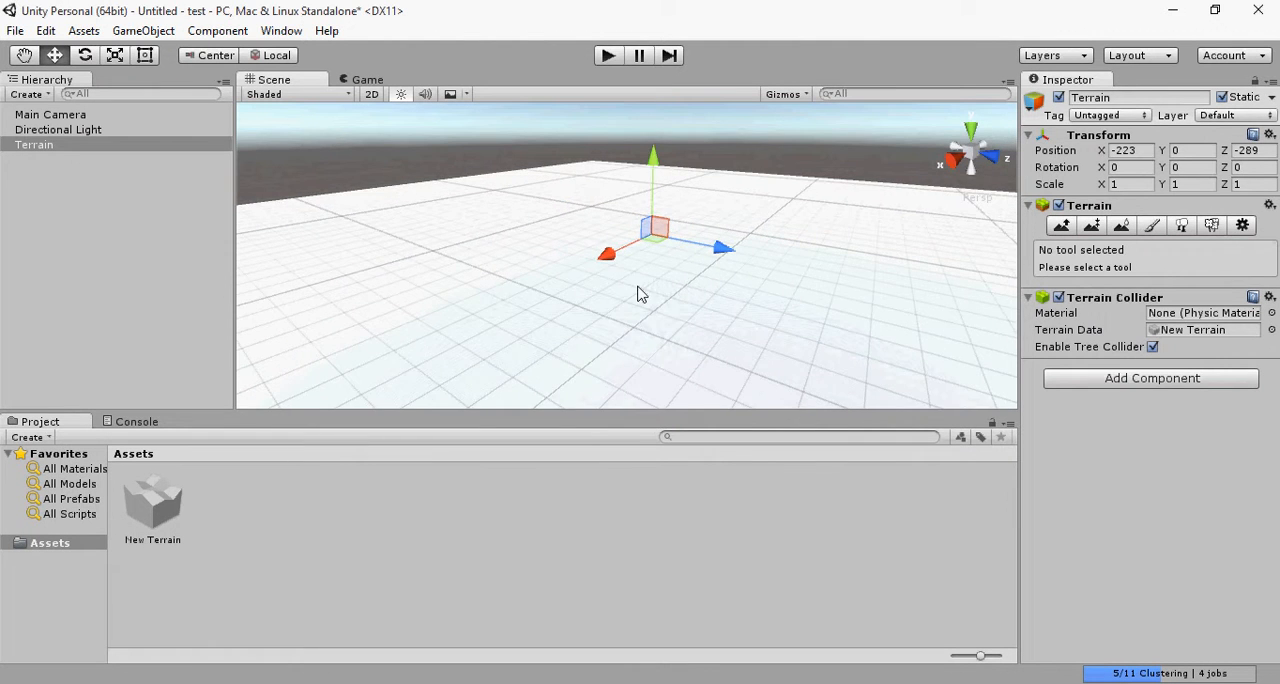
pyautogui.click(792, 176)
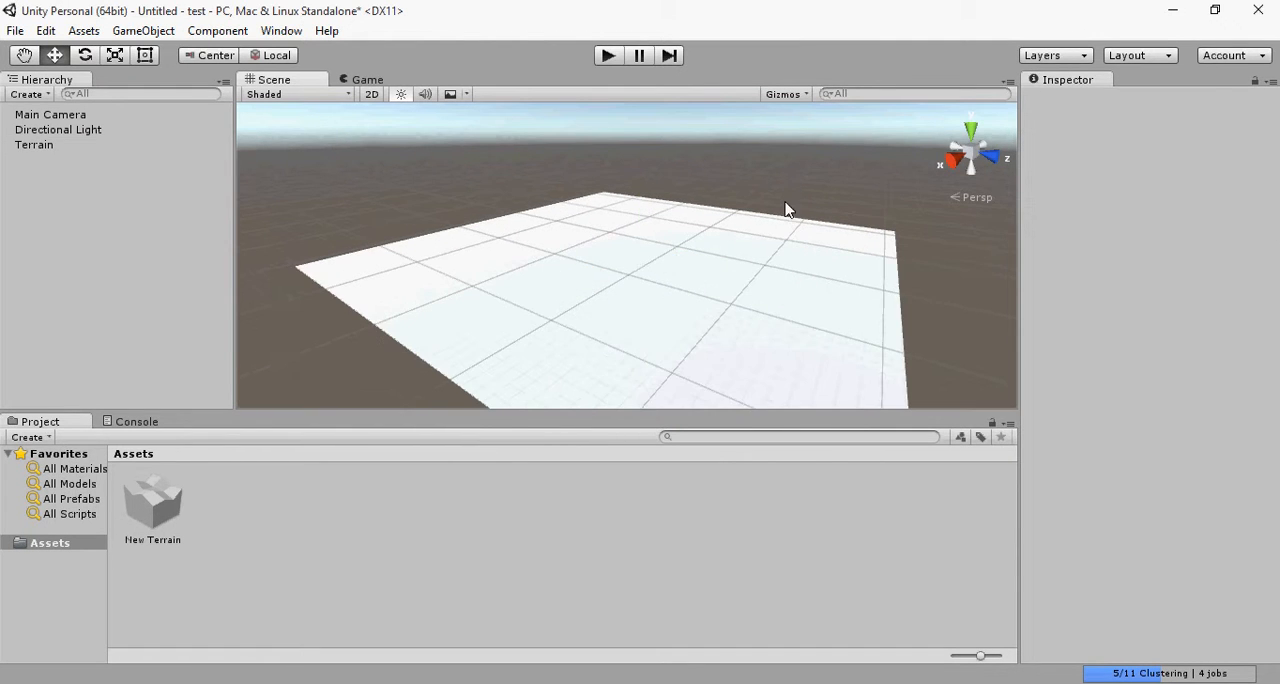
pyautogui.click(784, 311)
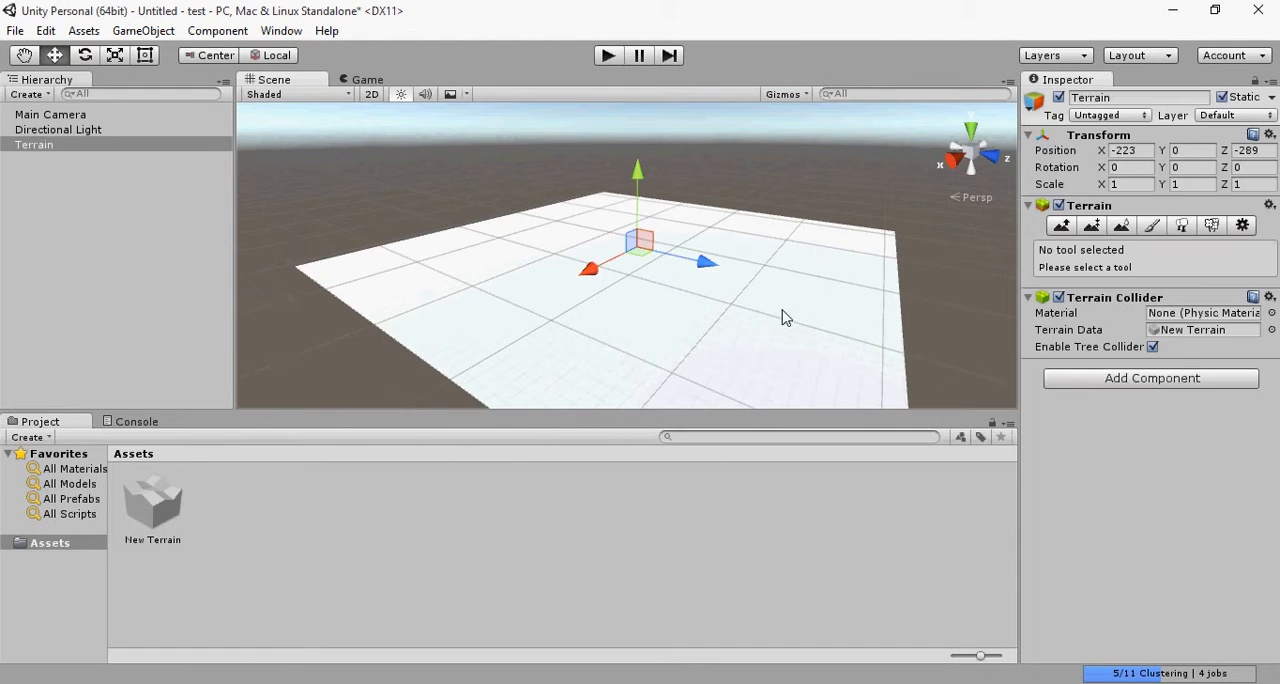
# Step: Raise jagged mountains along the terrain's near edges using Raise / Lower Terrain with the large solid round brush
pyautogui.click(1066, 226)
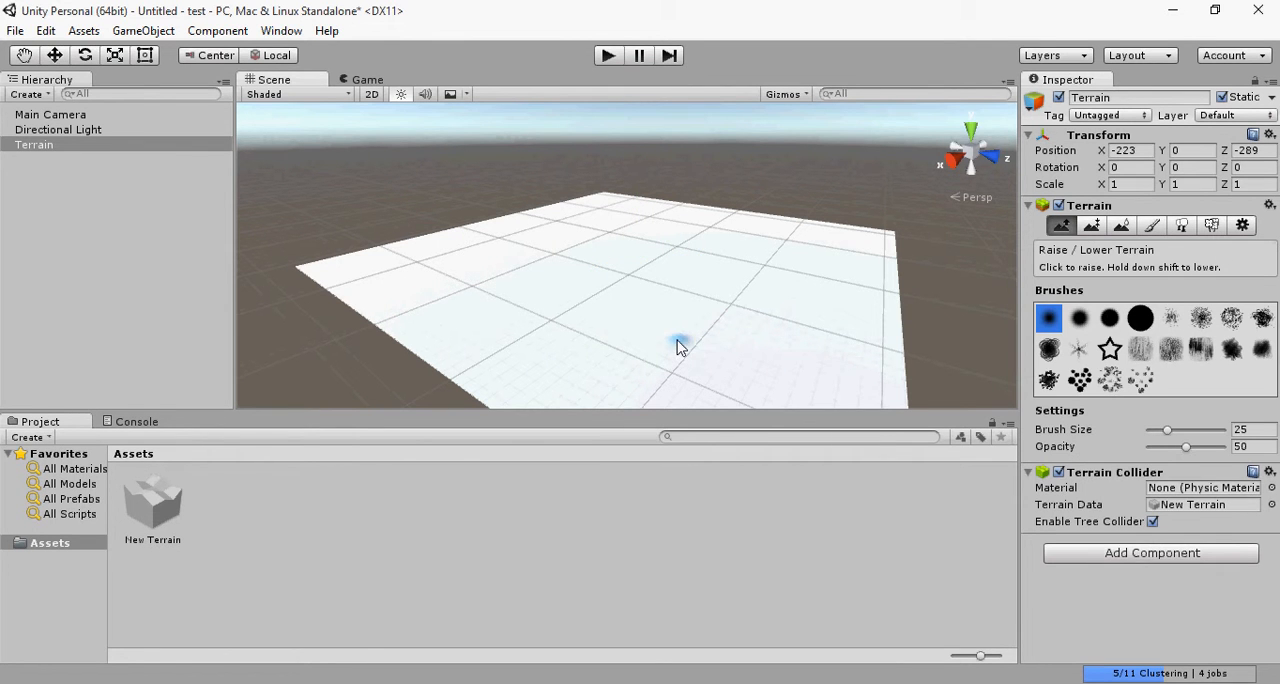
pyautogui.click(1140, 318)
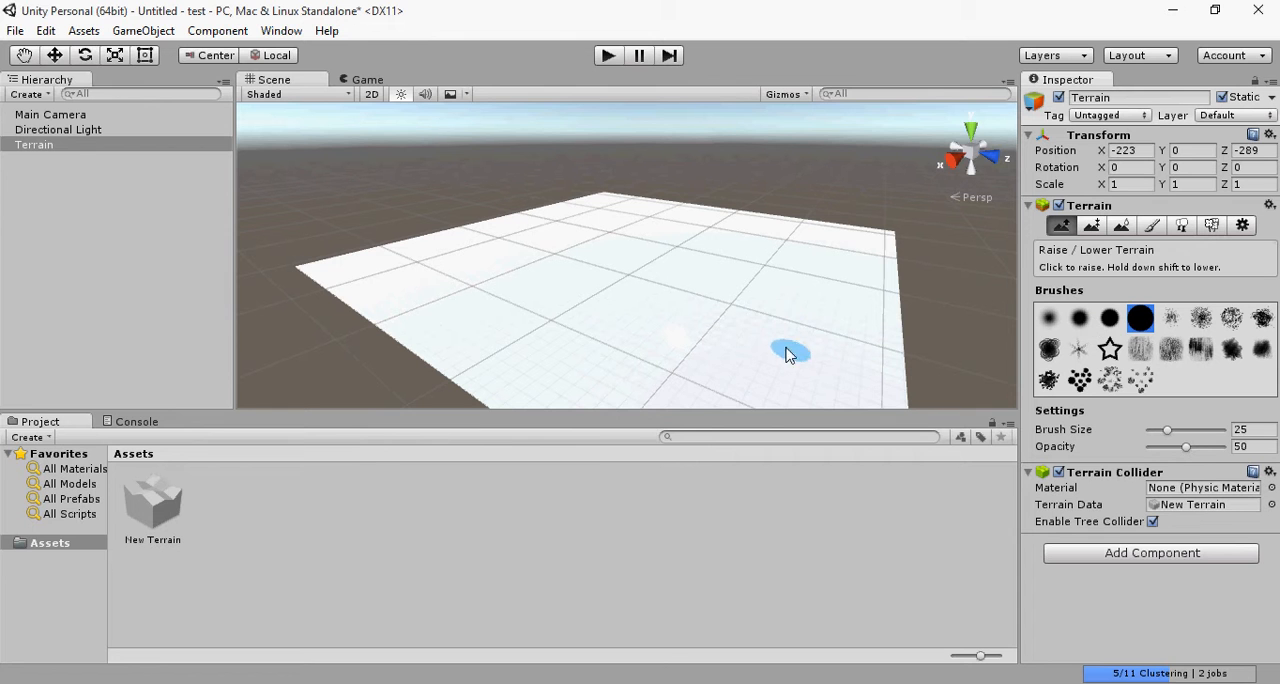
pyautogui.moveTo(786, 354)
pyautogui.mouseDown()
pyautogui.moveTo(800, 352)
pyautogui.moveTo(700, 380)
pyautogui.moveTo(597, 386)
pyautogui.moveTo(529, 368)
pyautogui.moveTo(421, 272)
pyautogui.mouseUp()
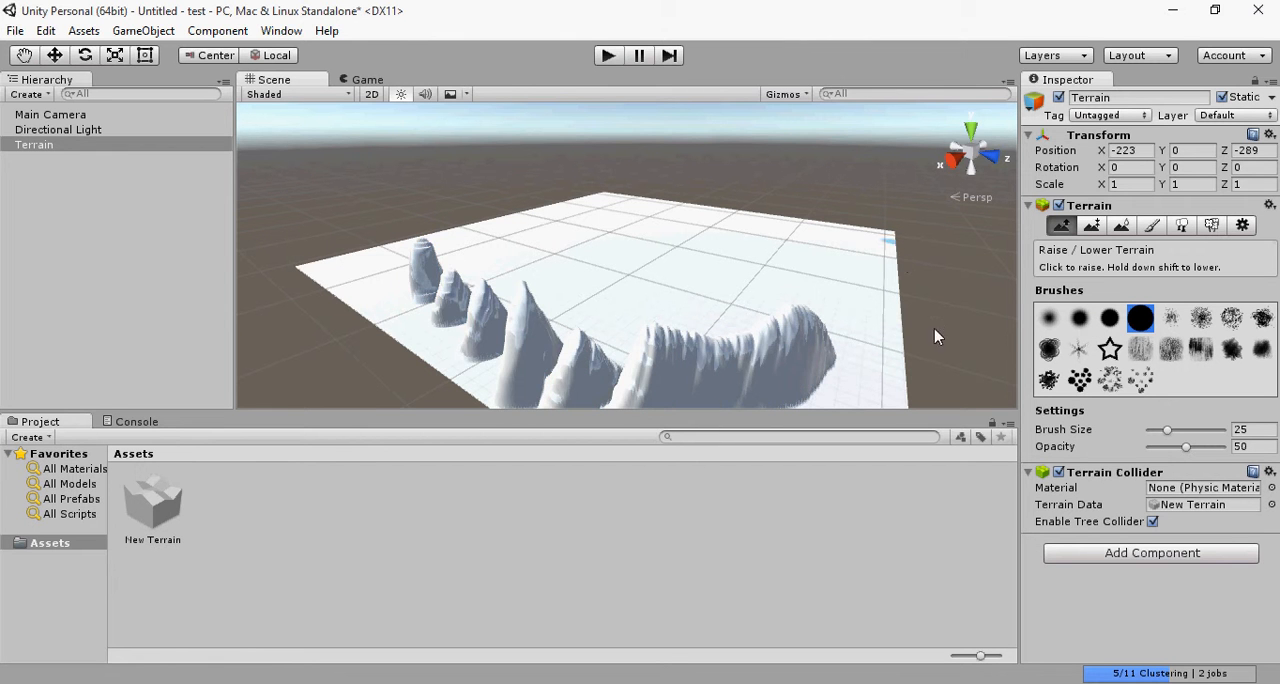
pyautogui.moveTo(596, 377)
pyautogui.mouseDown()
pyautogui.moveTo(606, 385)
pyautogui.moveTo(534, 377)
pyautogui.moveTo(530, 350)
pyautogui.moveTo(443, 328)
pyautogui.moveTo(414, 292)
pyautogui.moveTo(446, 347)
pyautogui.mouseUp()
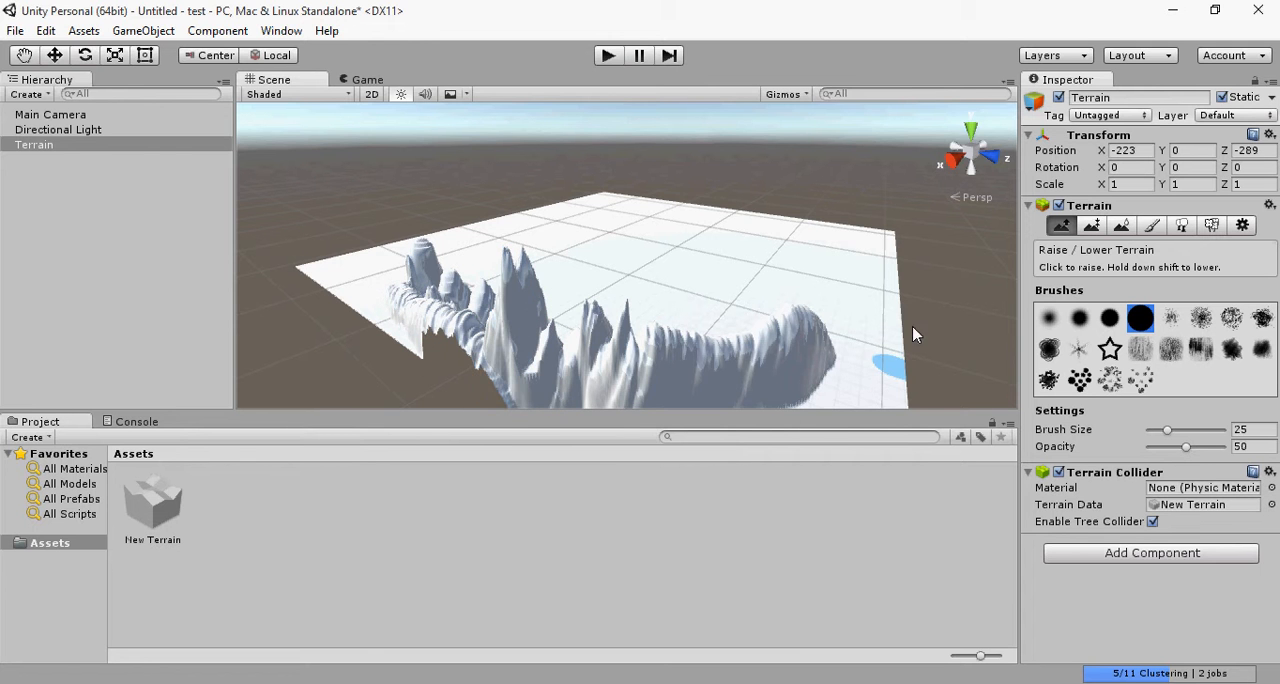
# Step: Extend the raised mountains along a further edge of the terrain, working from the opposite side
pyautogui.moveTo(905, 400)
pyautogui.keyDown('alt'); pyautogui.mouseDown()
pyautogui.moveTo(775, 395)
pyautogui.moveTo(630, 328)
pyautogui.moveTo(825, 314)
pyautogui.mouseUp(); pyautogui.keyUp('alt')
pyautogui.press('w')
pyautogui.moveTo(825, 314)
pyautogui.mouseDown(button='right')
pyautogui.moveTo(550, 243)
pyautogui.moveTo(412, 306)
pyautogui.moveTo(175, 337)
pyautogui.moveTo(195, 337)
pyautogui.mouseUp(button='right')
pyautogui.press('s')
pyautogui.moveTo(752, 246)
pyautogui.keyDown('alt'); pyautogui.mouseDown()
pyautogui.moveTo(543, 243)
pyautogui.moveTo(562, 238)
pyautogui.moveTo(416, 278)
pyautogui.mouseUp(); pyautogui.keyUp('alt')
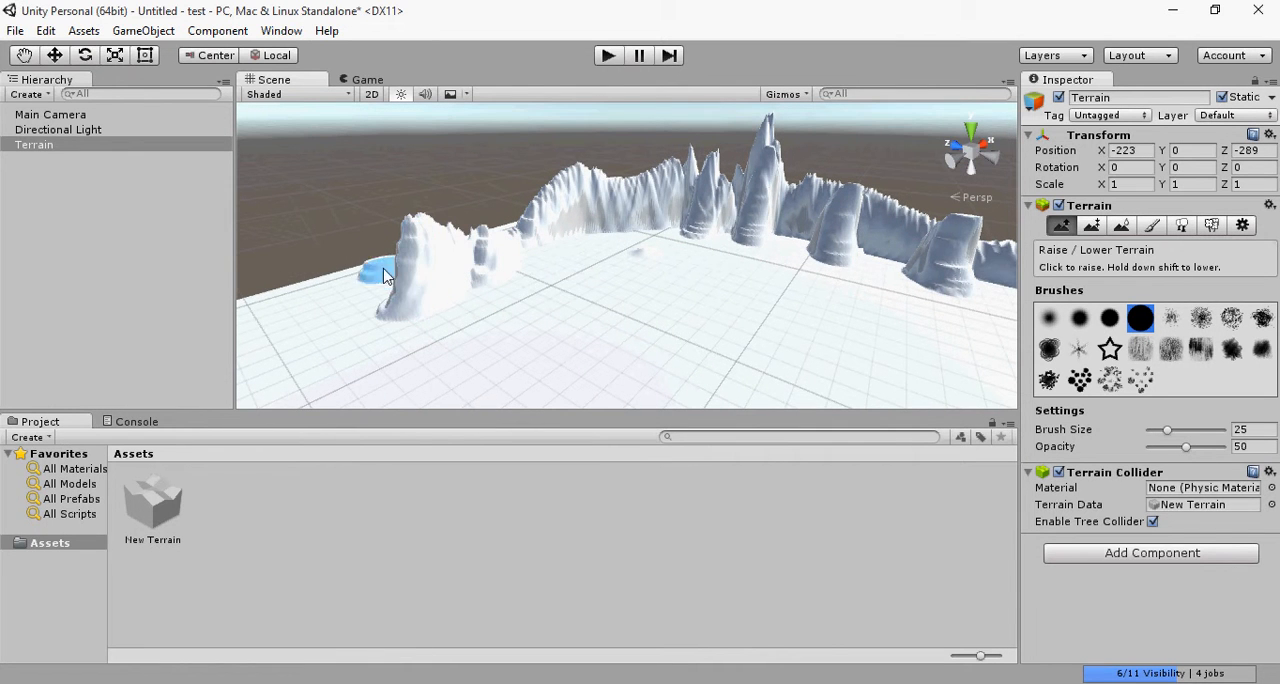
# Step: Build up peaks and a small mound using Paint Height at 120, and soften the large near peak with Smooth Height
pyautogui.click(1093, 226)
pyautogui.moveTo(480, 307)
pyautogui.mouseDown()
pyautogui.moveTo(413, 278)
pyautogui.moveTo(480, 229)
pyautogui.mouseUp()
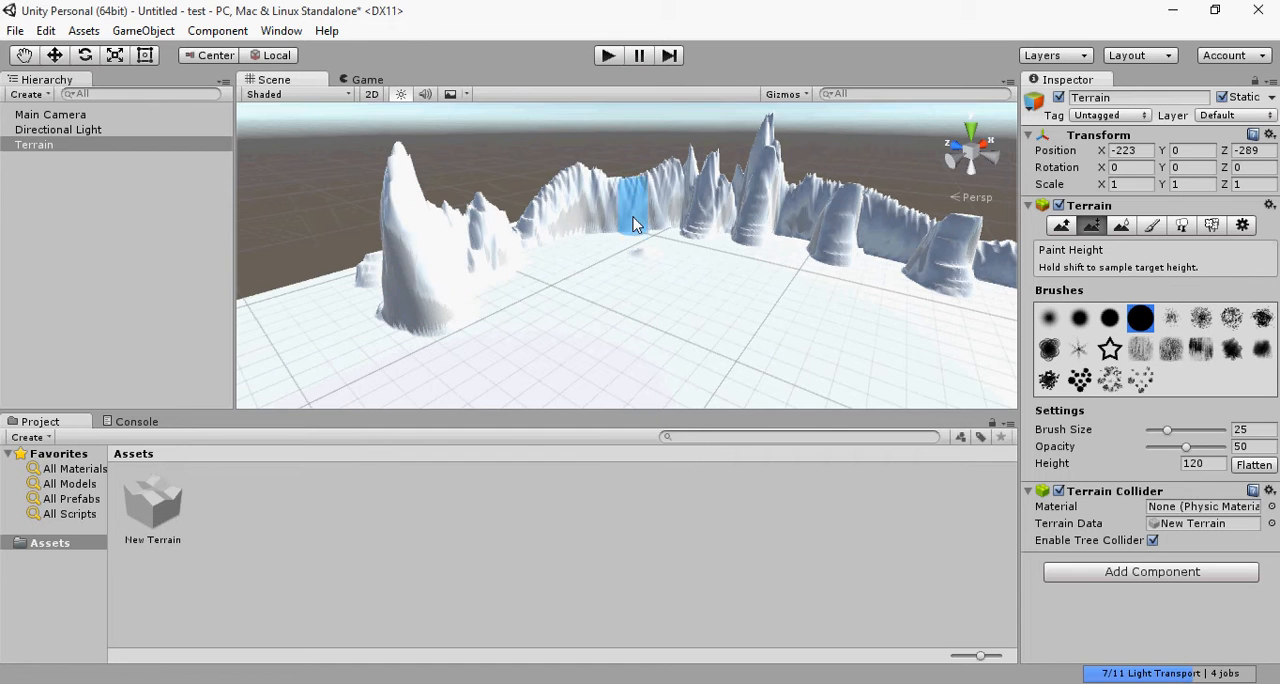
pyautogui.moveTo(636, 211); pyautogui.dragTo(615, 219)
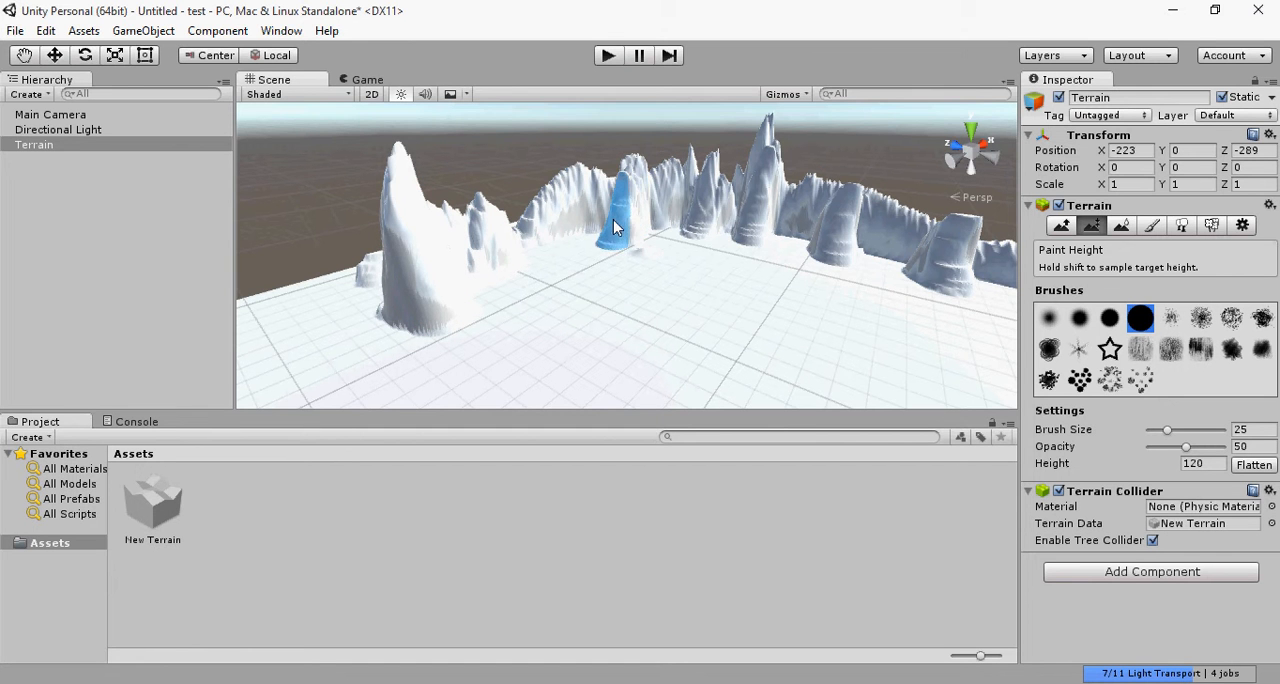
pyautogui.click(558, 298)
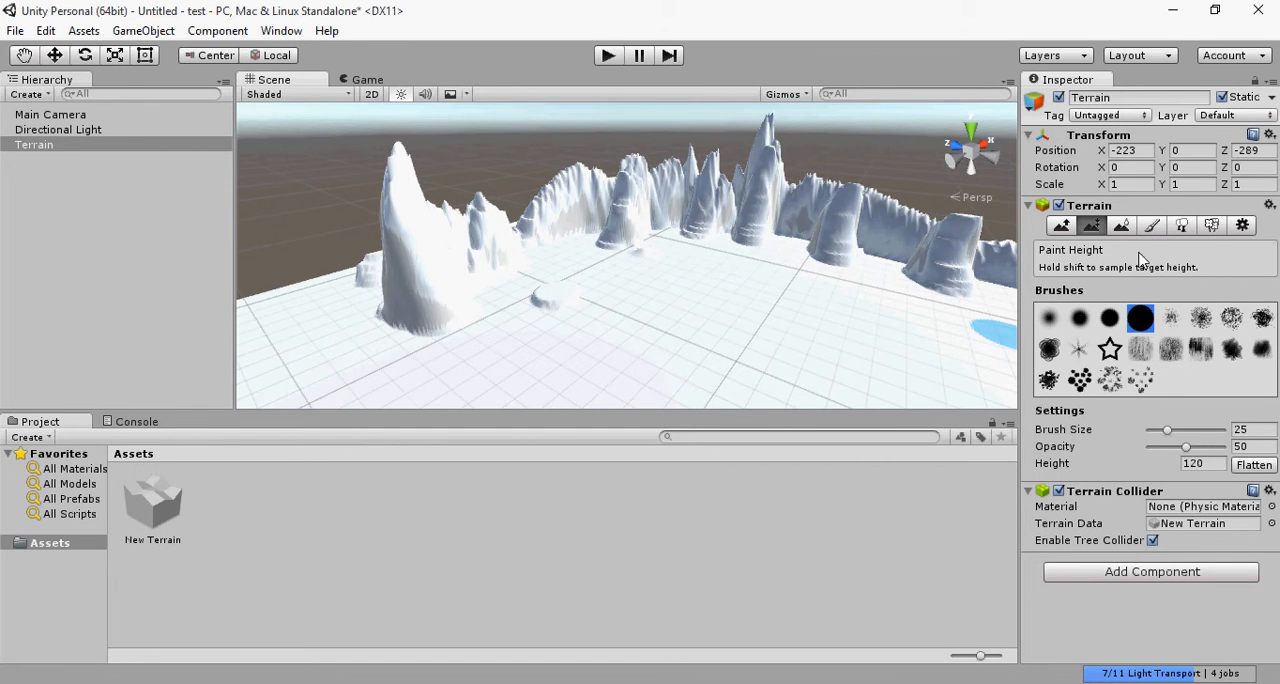
pyautogui.click(1121, 225)
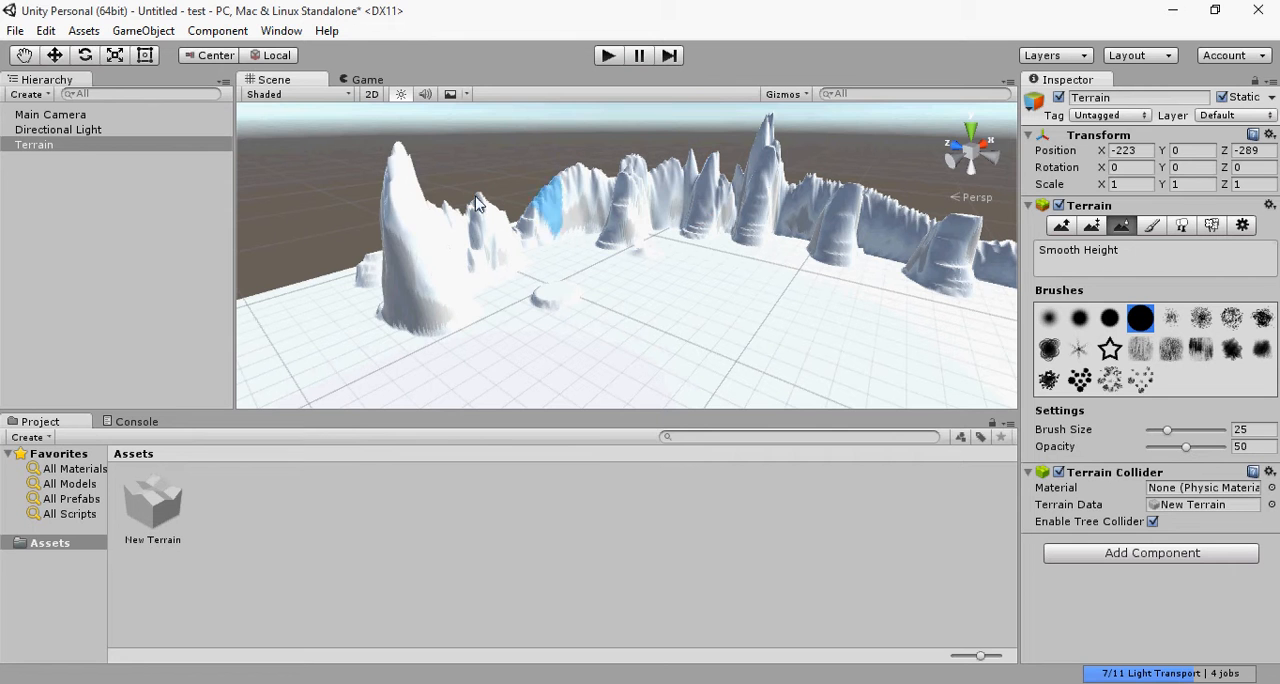
pyautogui.moveTo(477, 204)
pyautogui.mouseDown()
pyautogui.moveTo(390, 215)
pyautogui.moveTo(477, 210)
pyautogui.mouseUp()
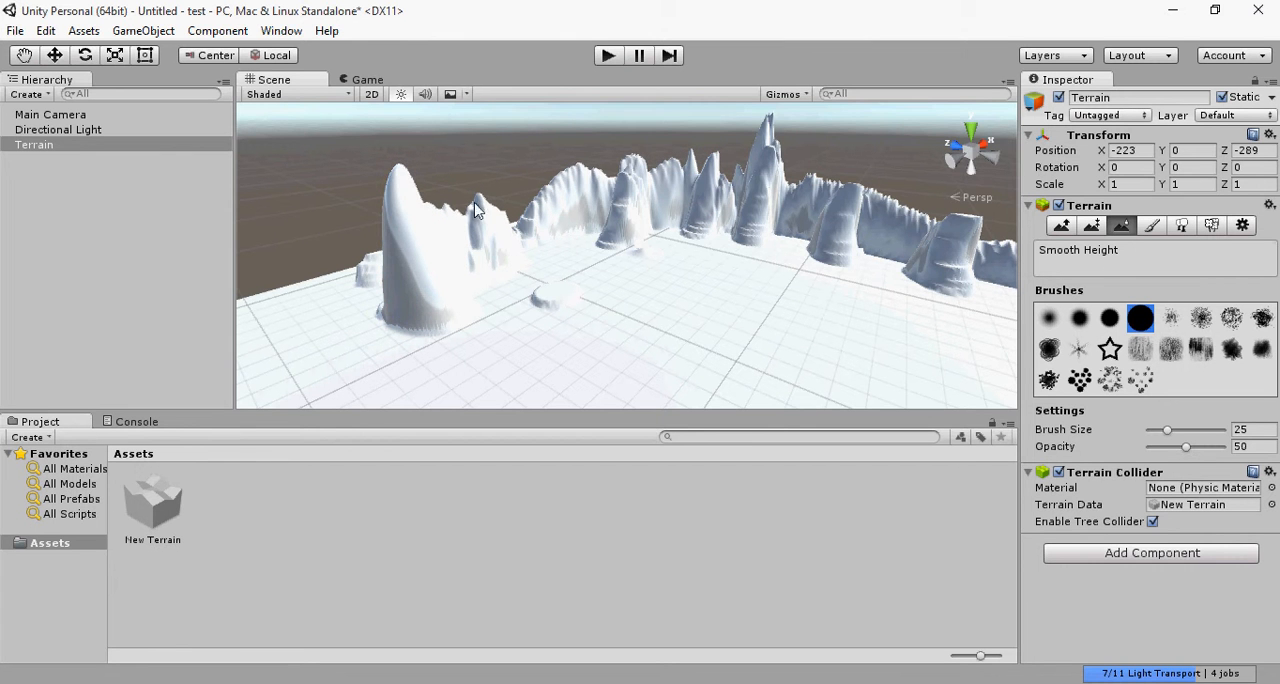
pyautogui.click(1151, 226)
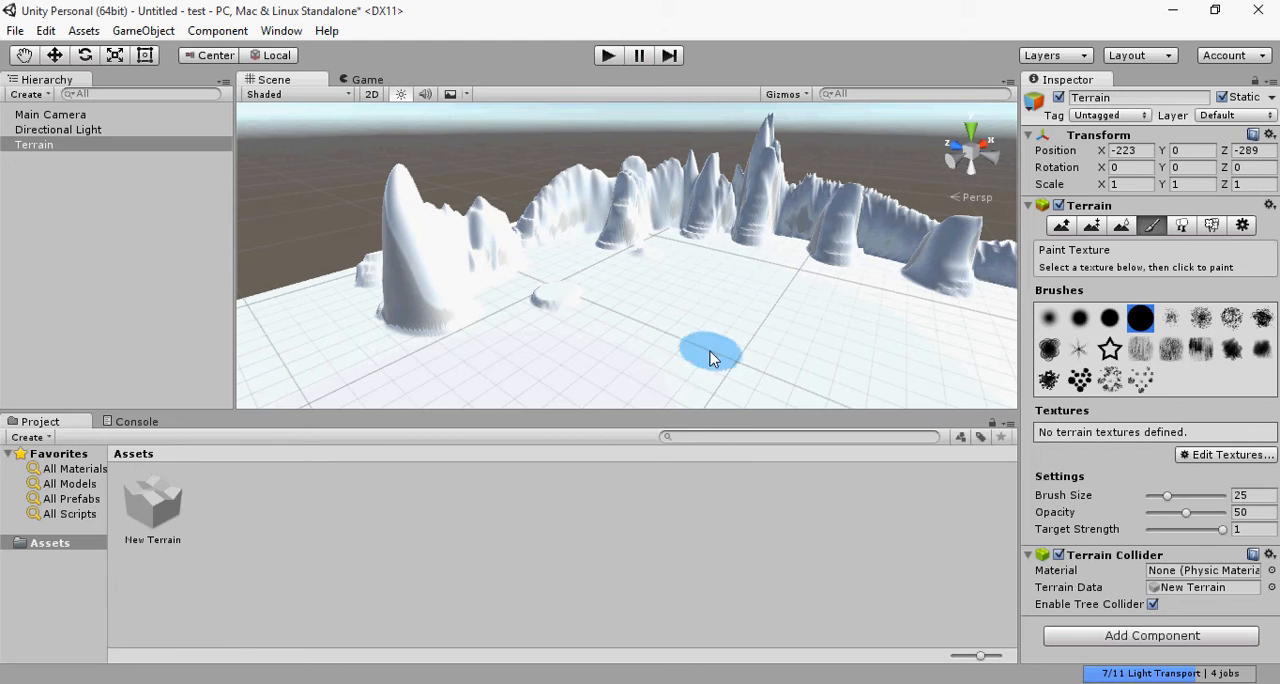
pyautogui.click(1230, 456)
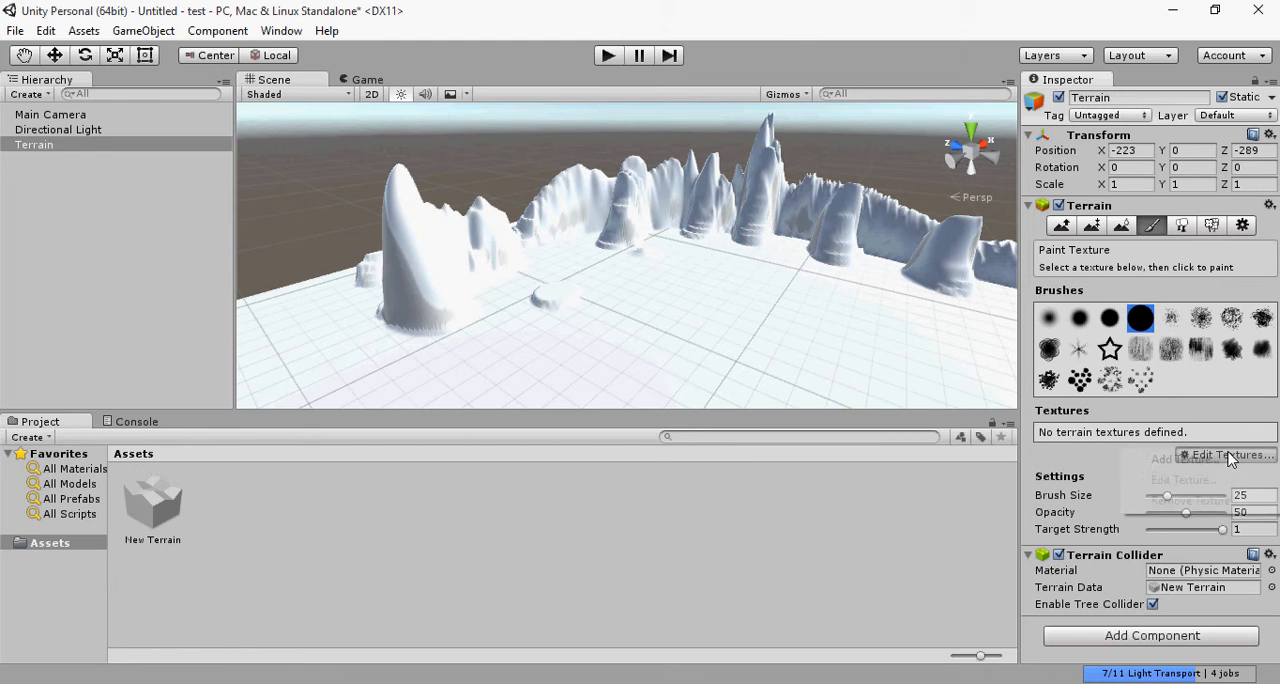
pyautogui.click(1195, 462)
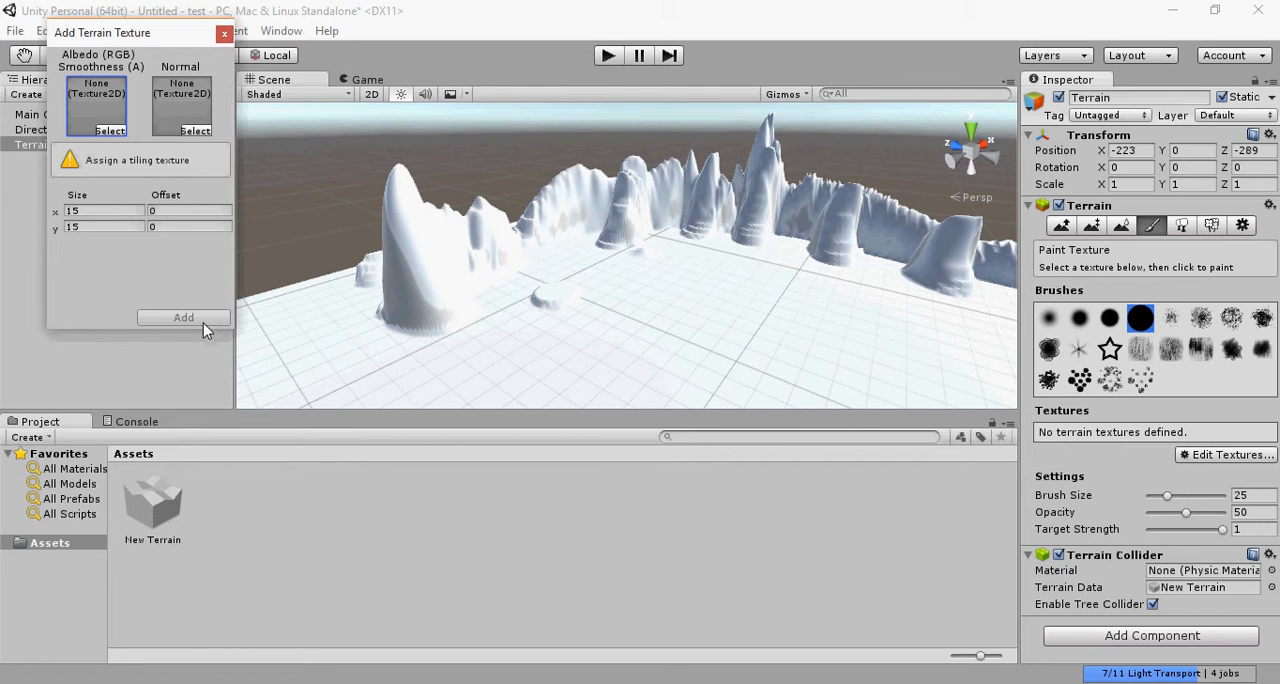
pyautogui.click(223, 36)
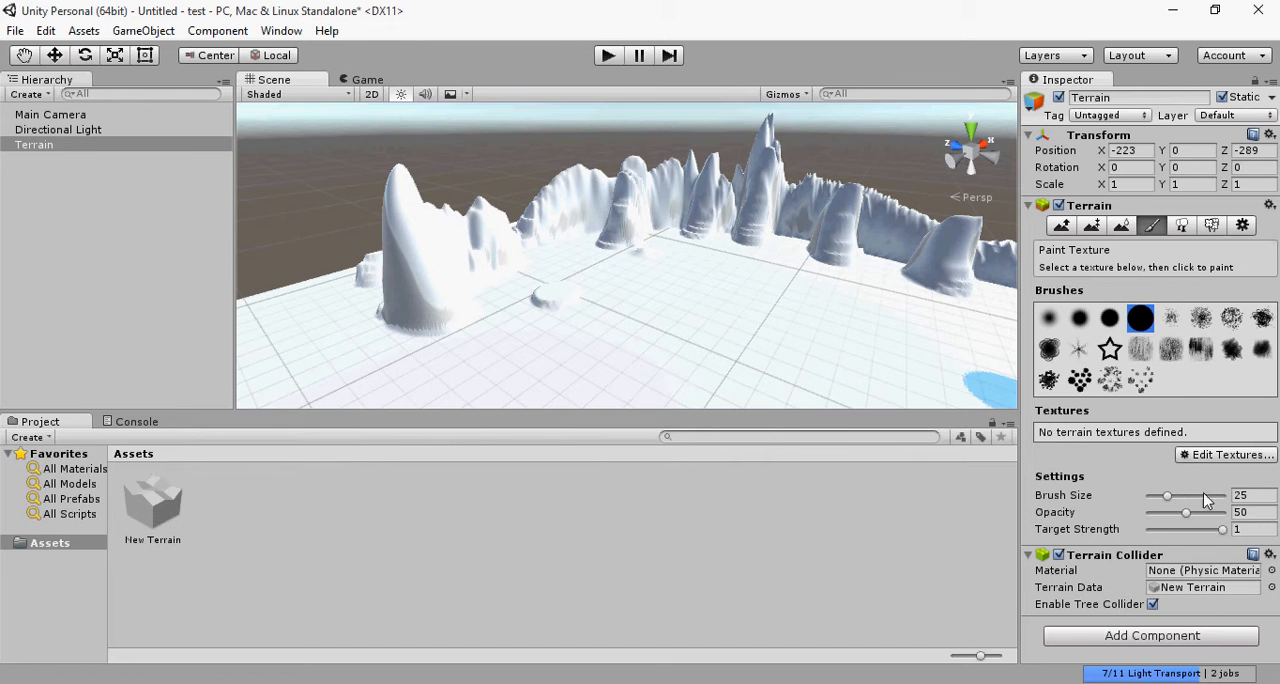
pyautogui.click(1183, 225)
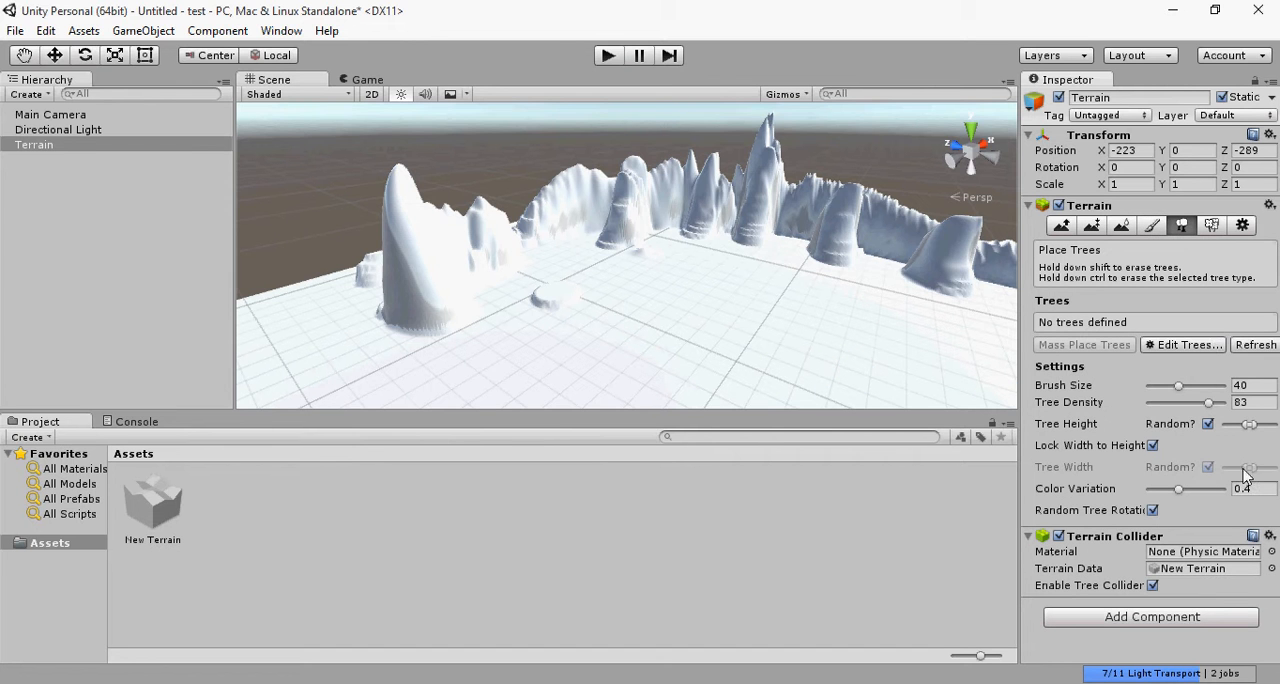
pyautogui.click(1218, 347)
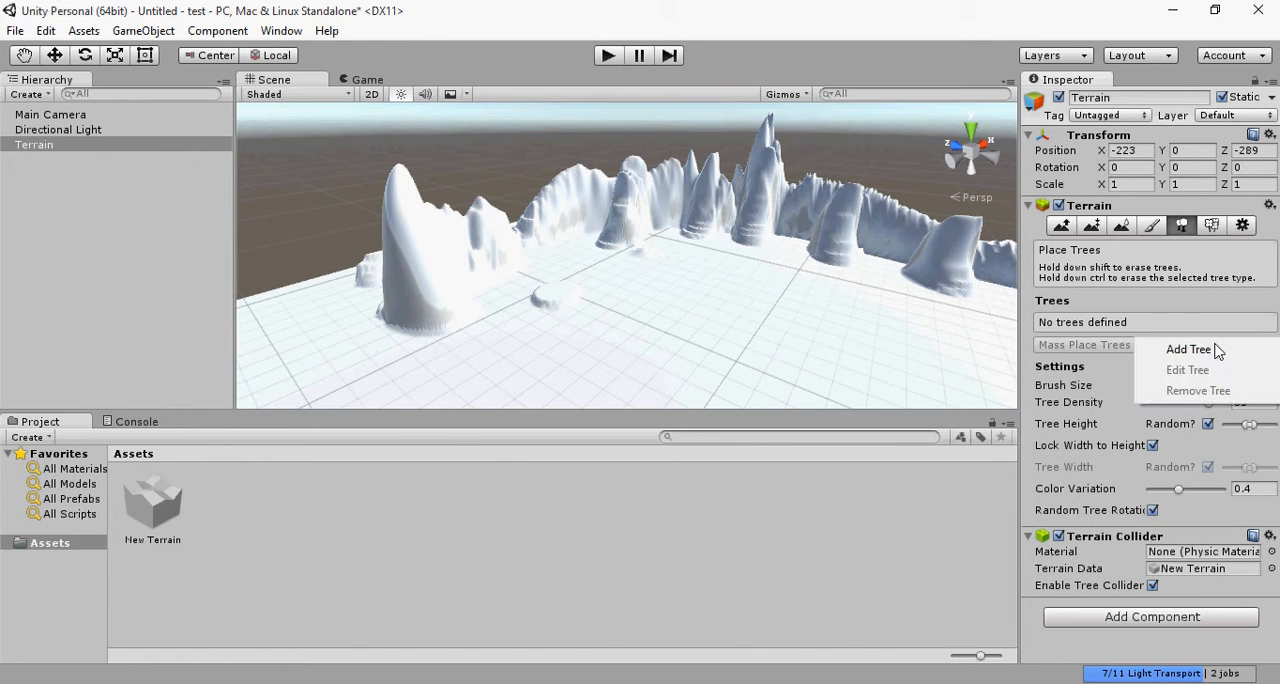
pyautogui.click(1218, 347)
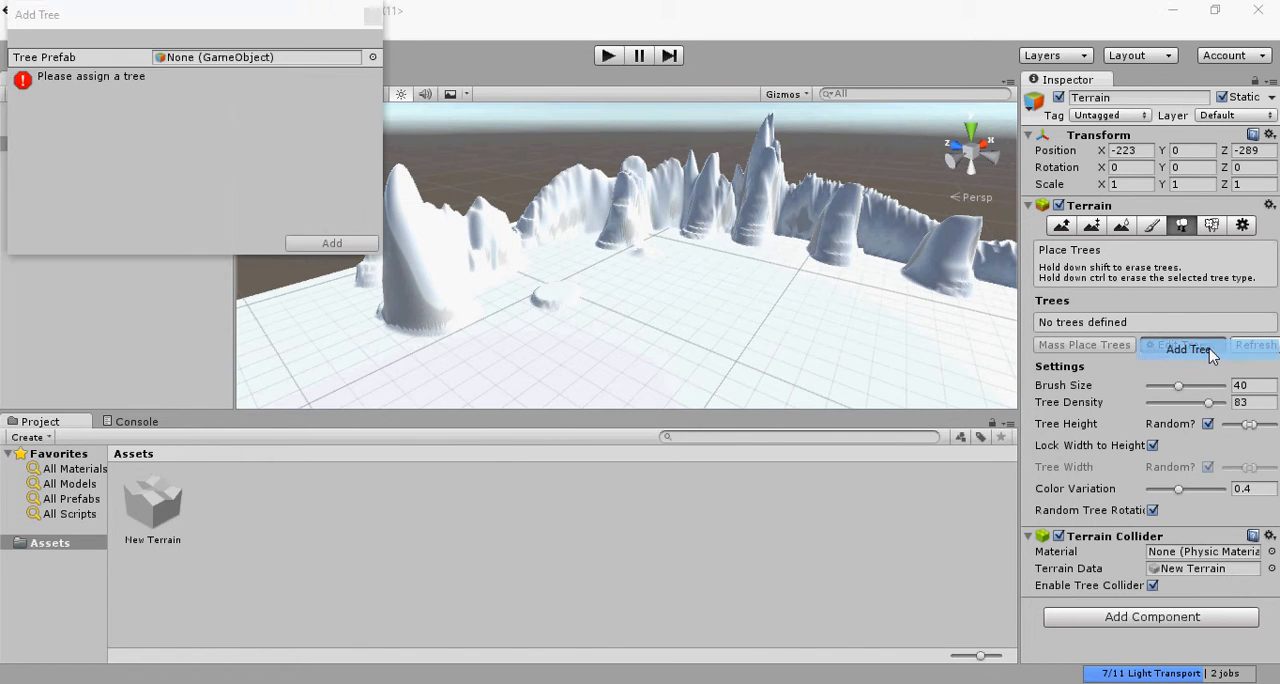
pyautogui.click(373, 14)
# Step: Import the complete Environment standard asset package into the project
pyautogui.click(84, 31)
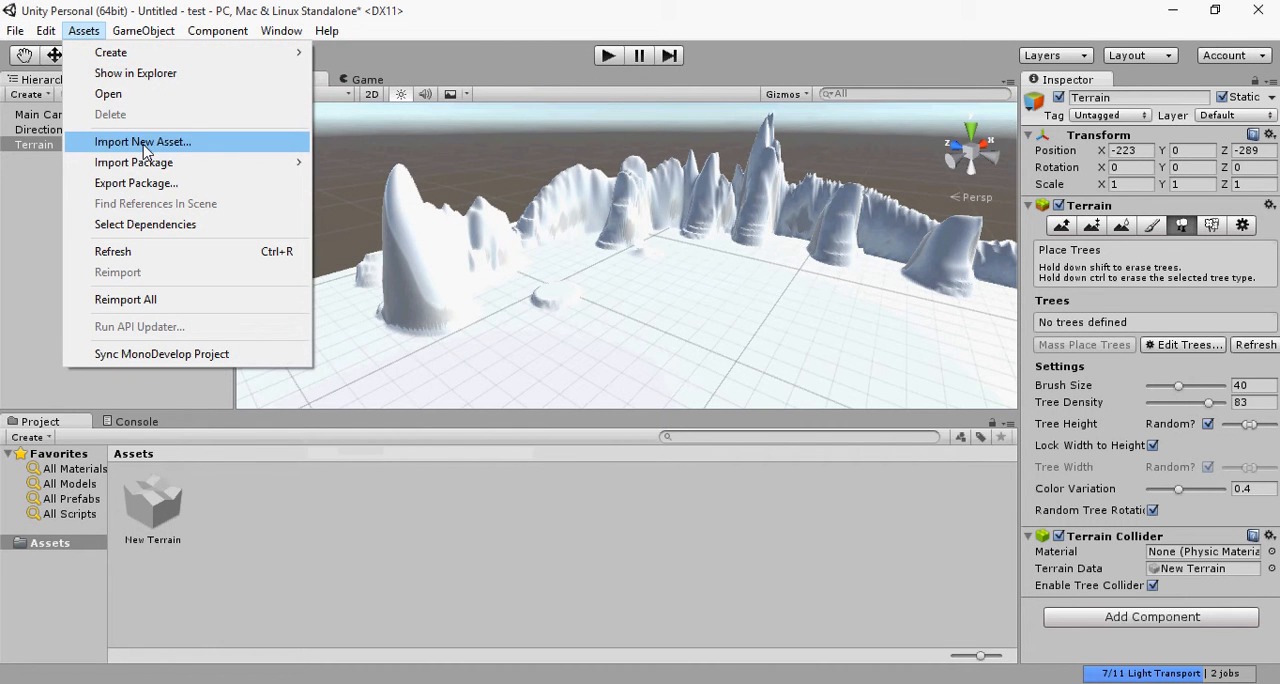
pyautogui.moveTo(148, 170)
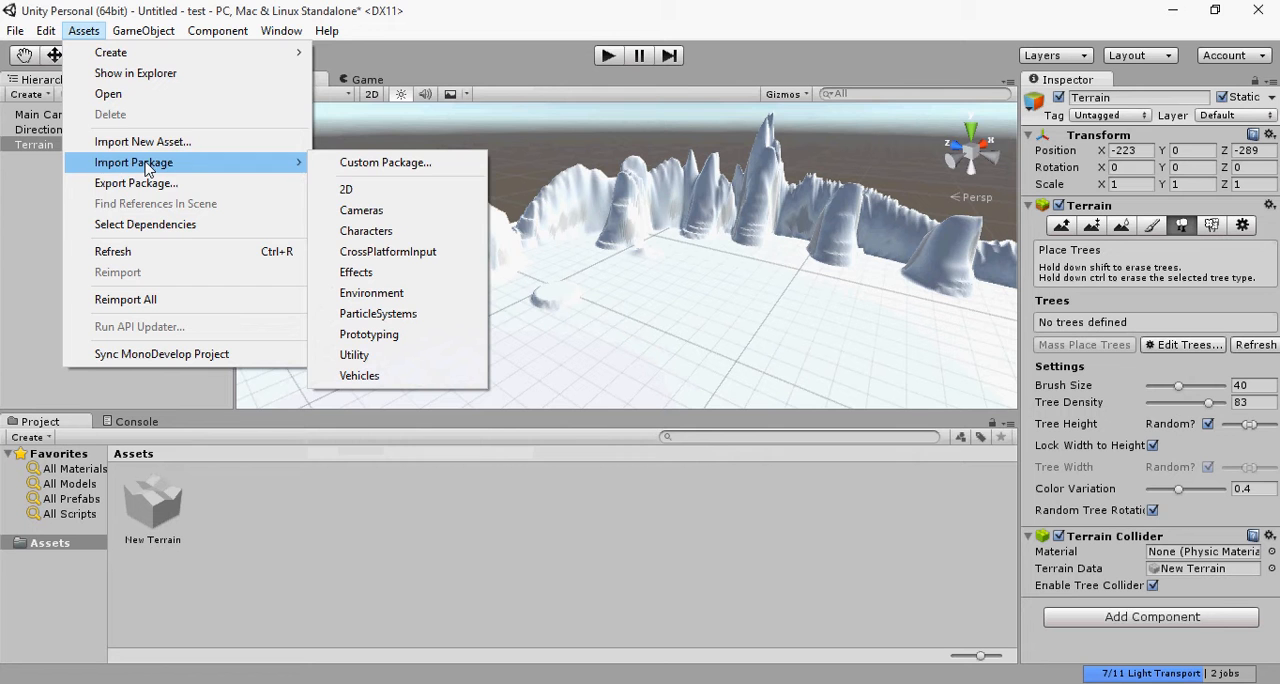
pyautogui.click(371, 293)
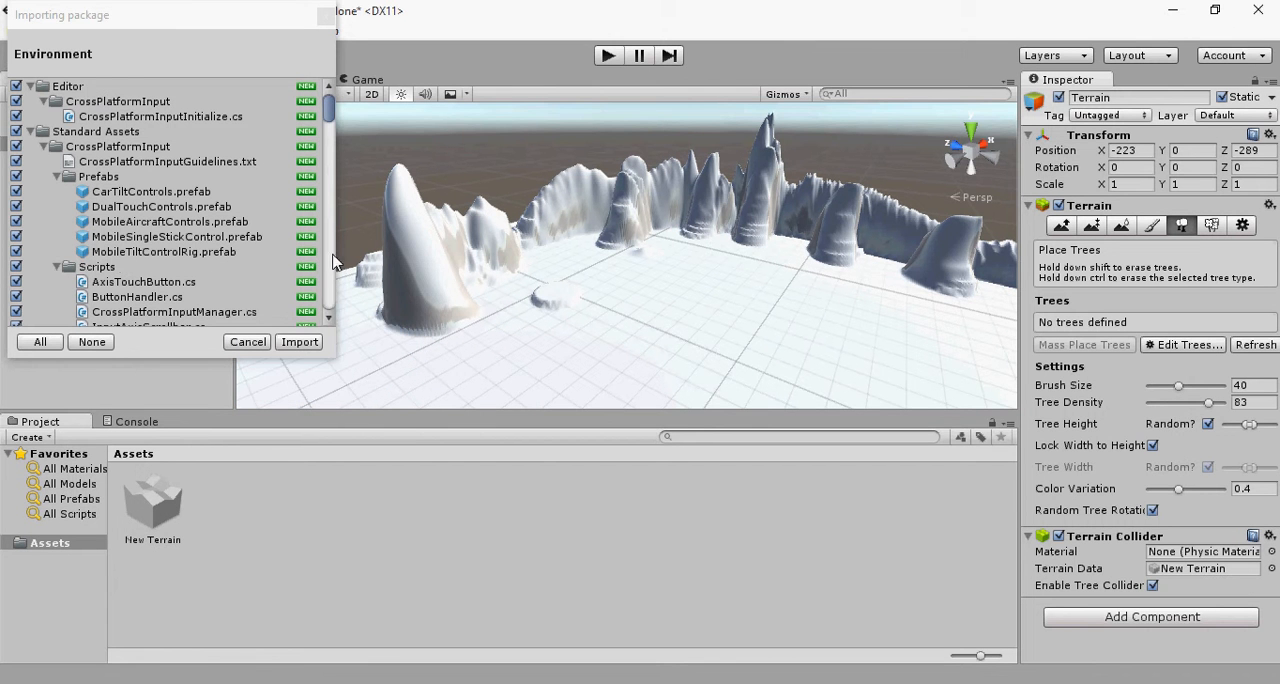
pyautogui.click(302, 344)
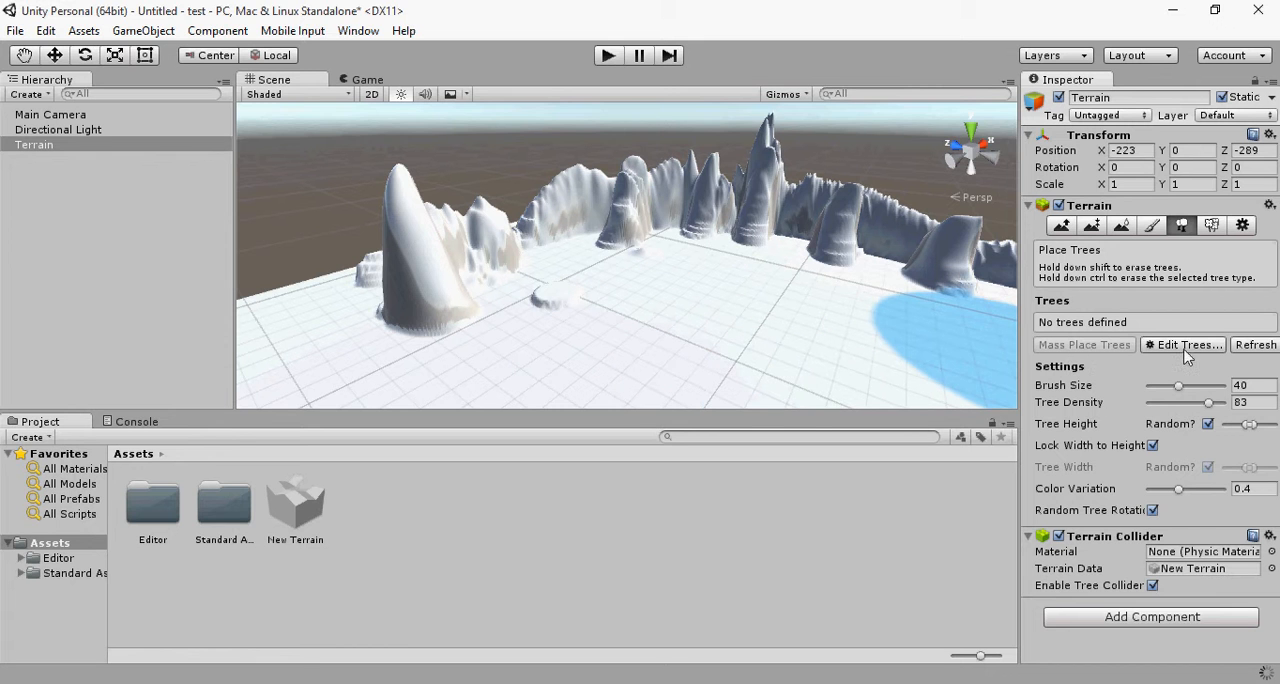
pyautogui.click(1153, 227)
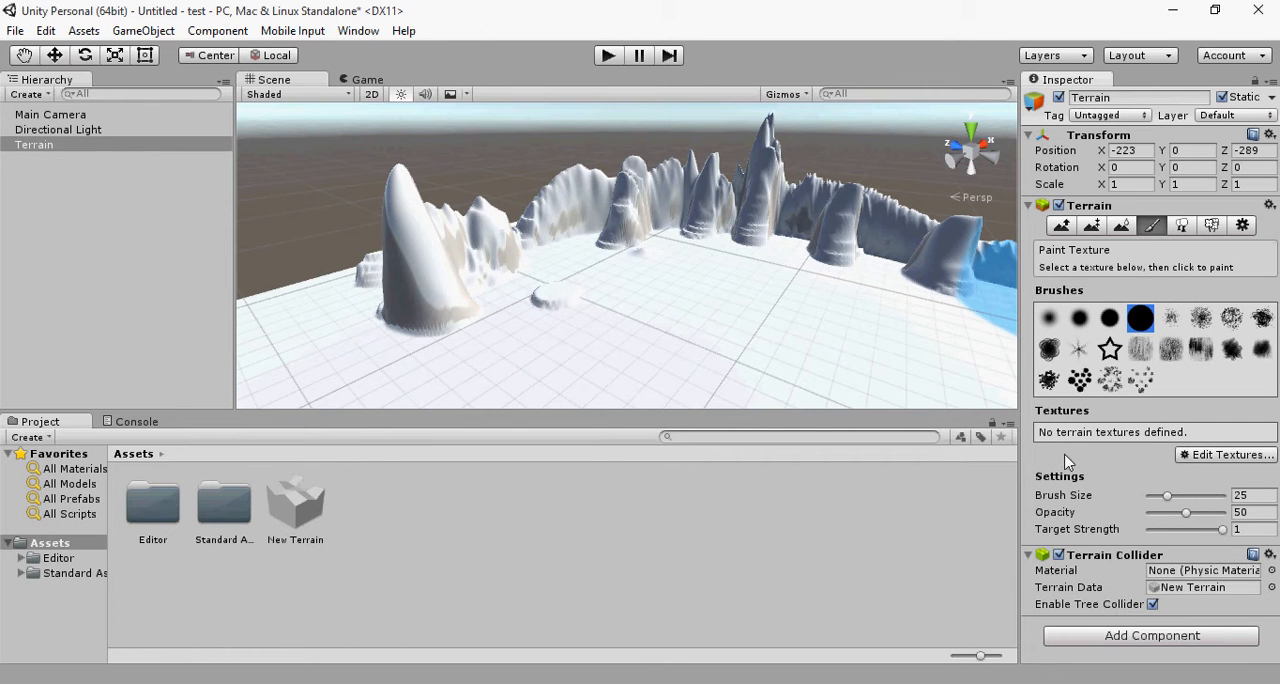
pyautogui.click(1211, 458)
pyautogui.click(1209, 460)
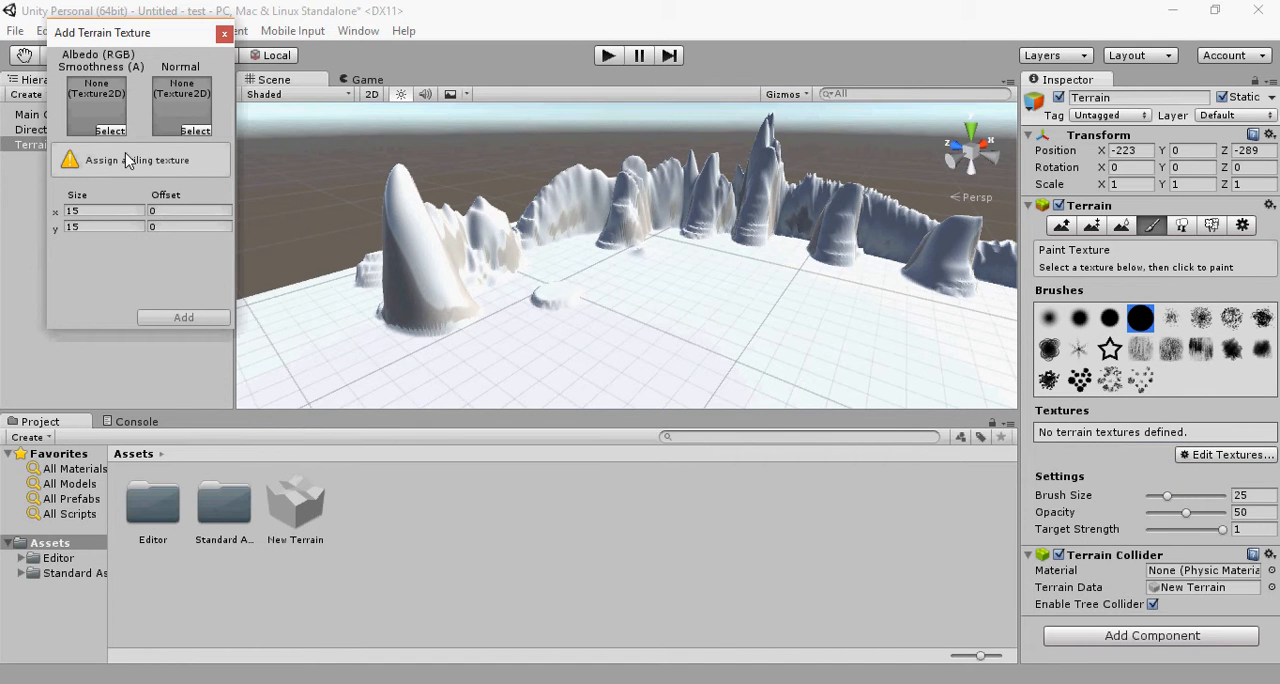
pyautogui.click(104, 123)
pyautogui.click(224, 33)
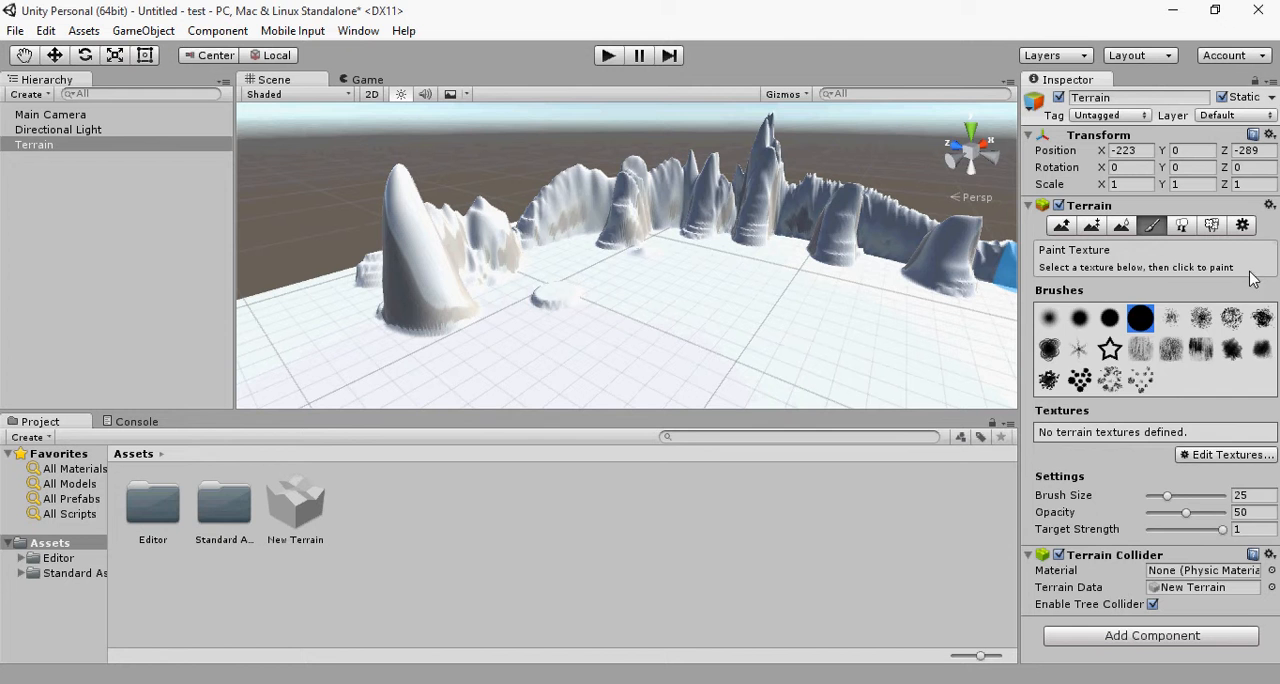
# Step: Add the Broadleaf_Desktop prefab to the terrain's list of placeable trees
pyautogui.click(1181, 225)
pyautogui.click(1190, 345)
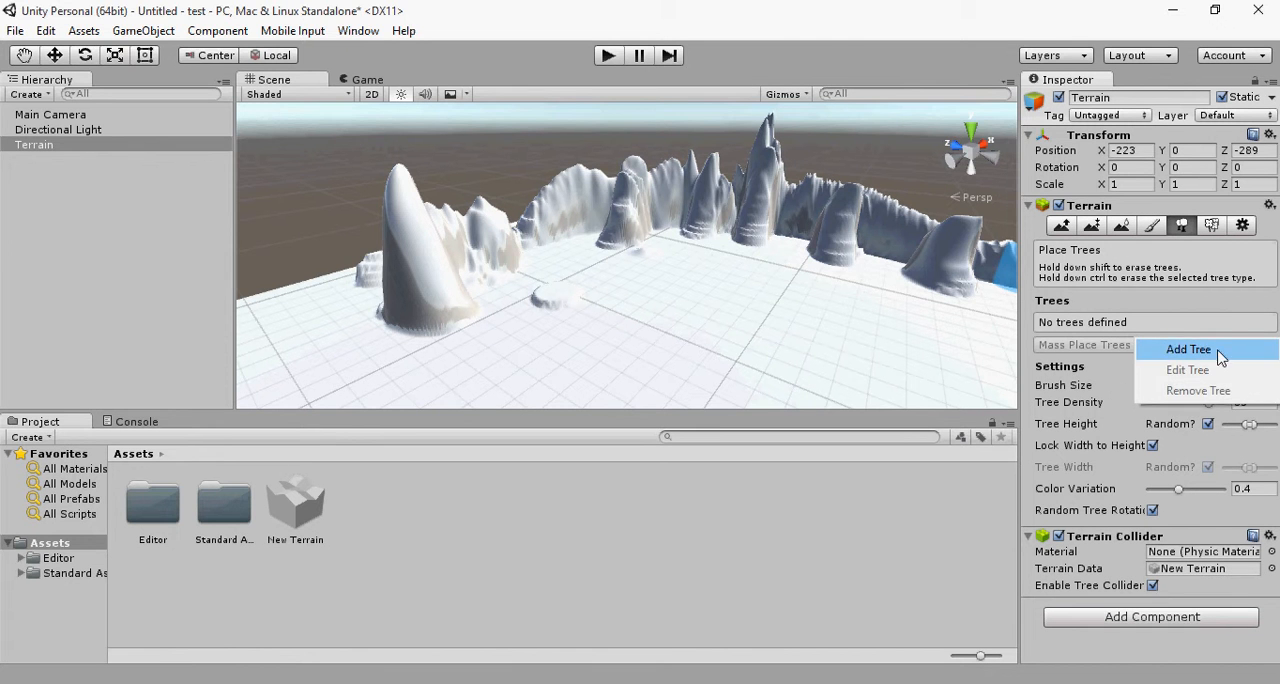
pyautogui.click(1200, 347)
pyautogui.click(305, 59)
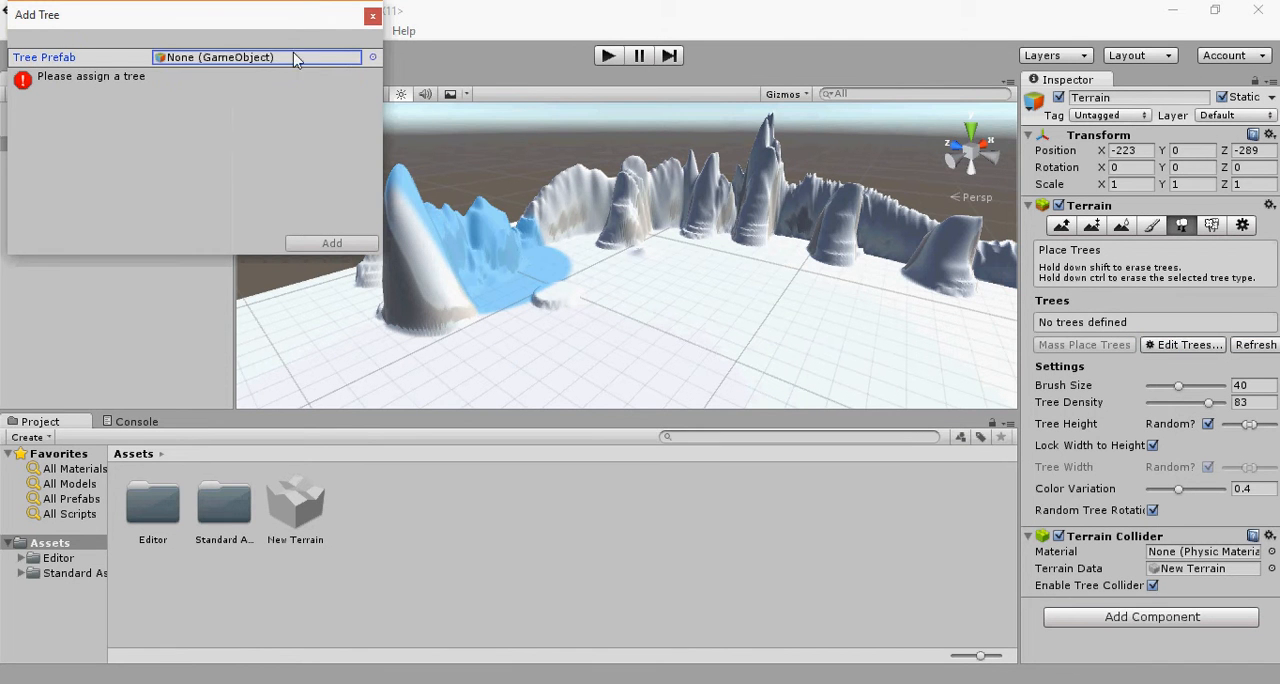
pyautogui.click(373, 58)
pyautogui.scroll(-3, 116, 206)
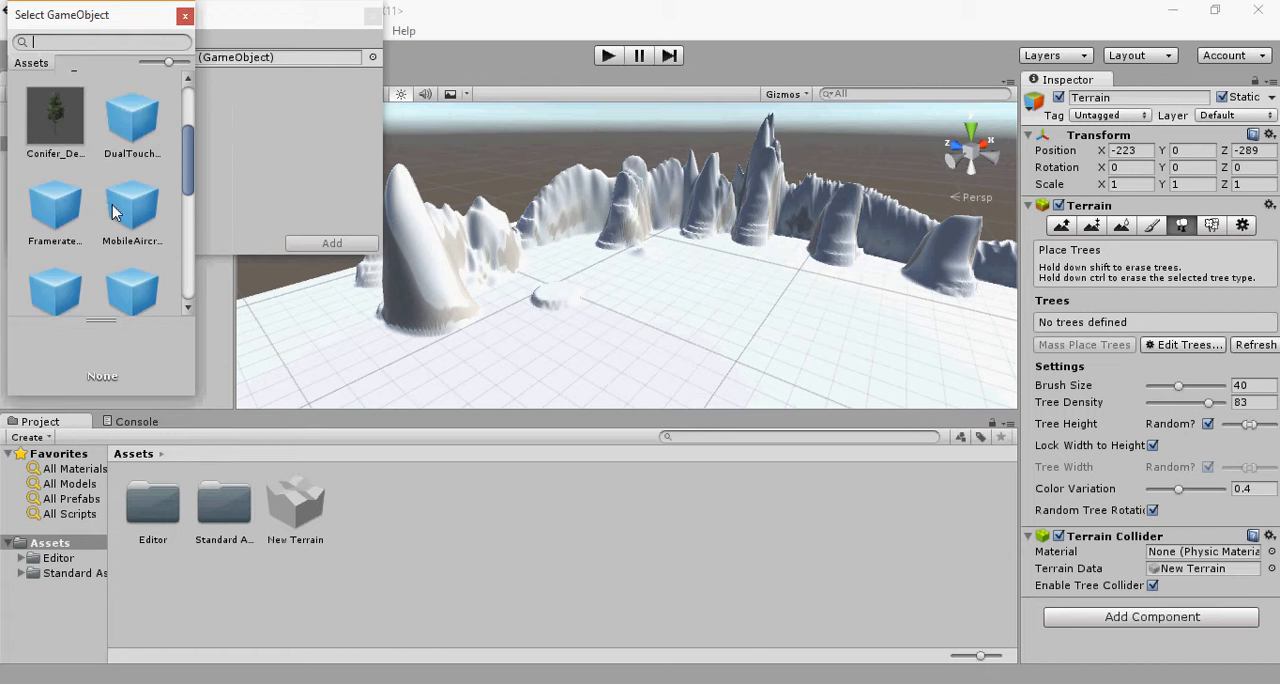
pyautogui.scroll(3, 115, 207)
pyautogui.scroll(-1, 112, 208)
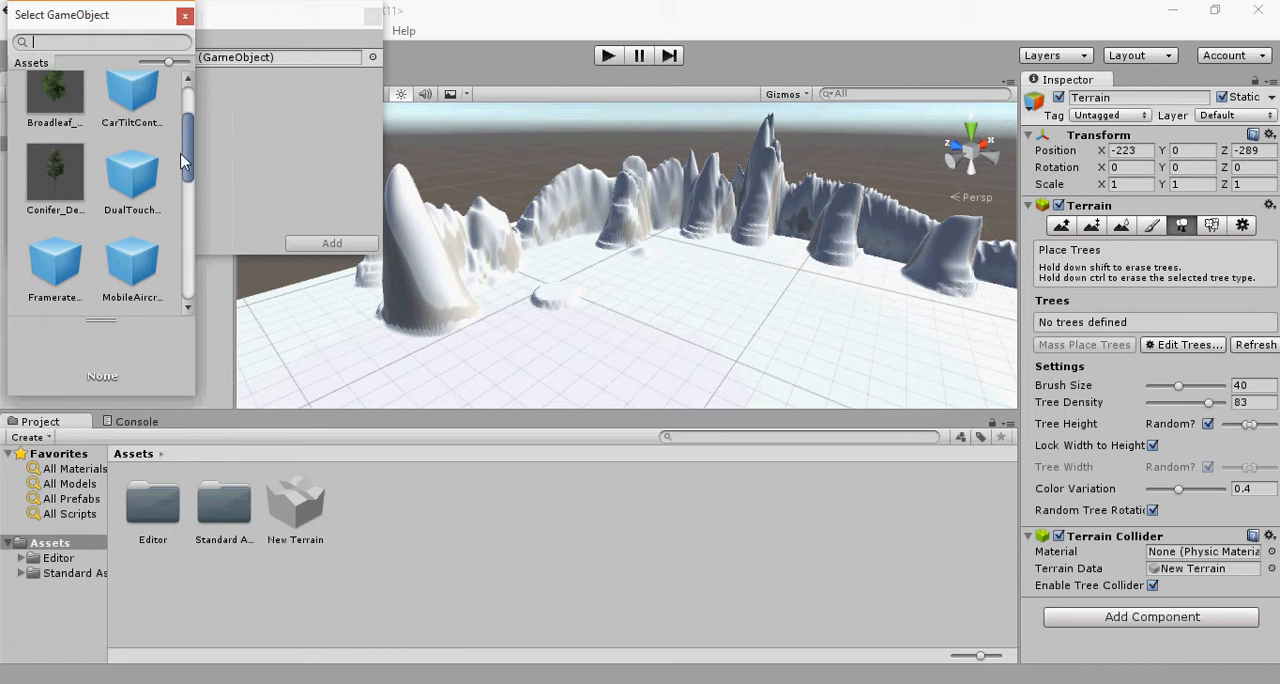
pyautogui.scroll(-6, 100, 230)
pyautogui.scroll(5, 100, 230)
pyautogui.scroll(2, 100, 236)
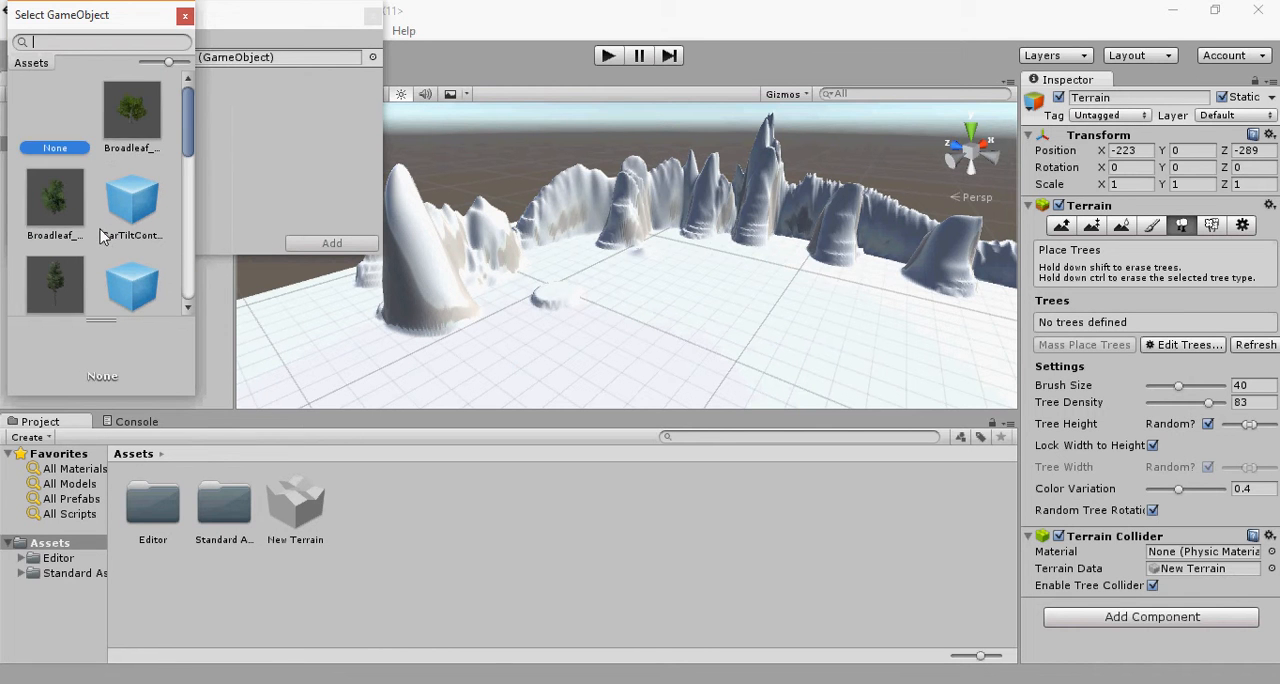
pyautogui.click(131, 112)
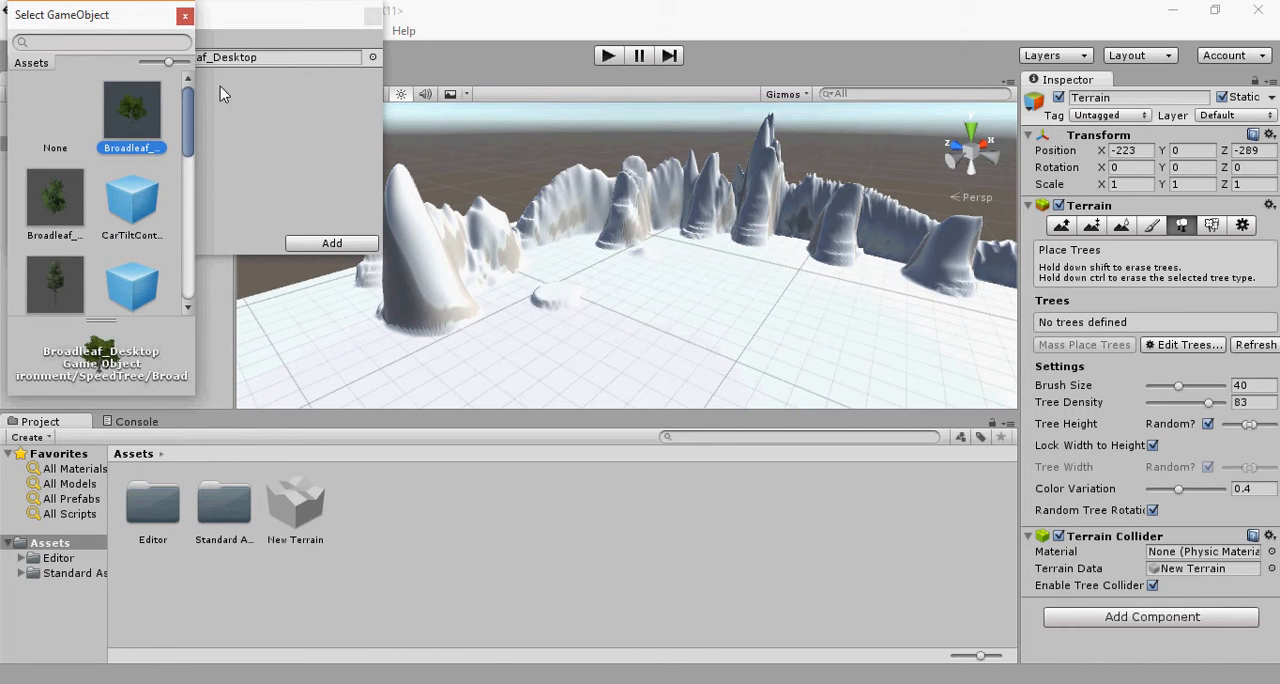
pyautogui.click(332, 245)
pyautogui.click(332, 244)
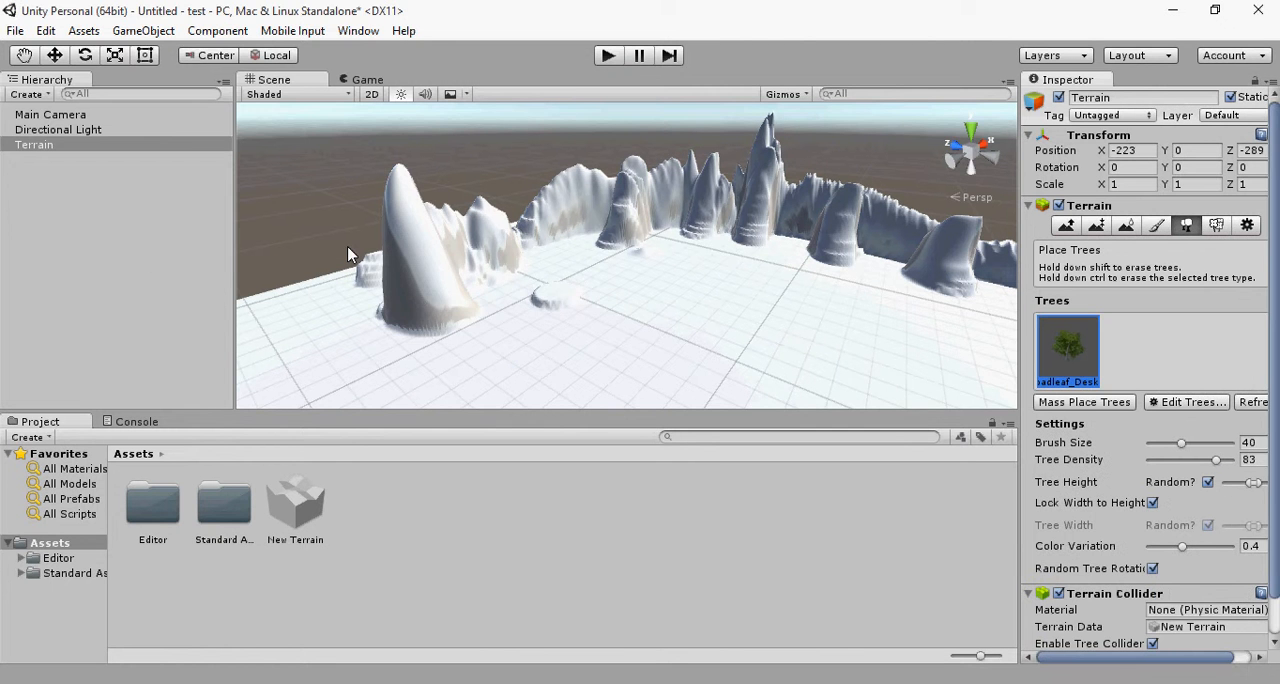
# Step: Place a cluster of broadleaf trees on the flat ground beside the small mound, using brush size 40 and tree density 83
pyautogui.click(743, 325)
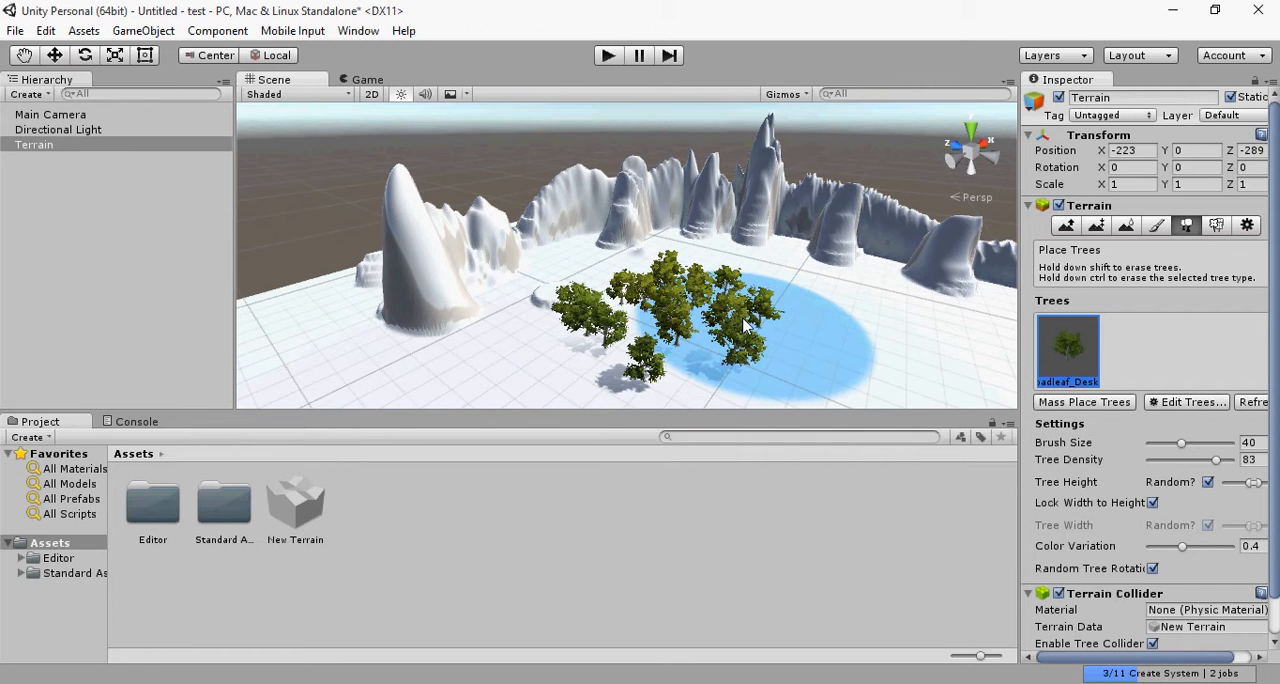
pyautogui.scroll(5, 688, 335)
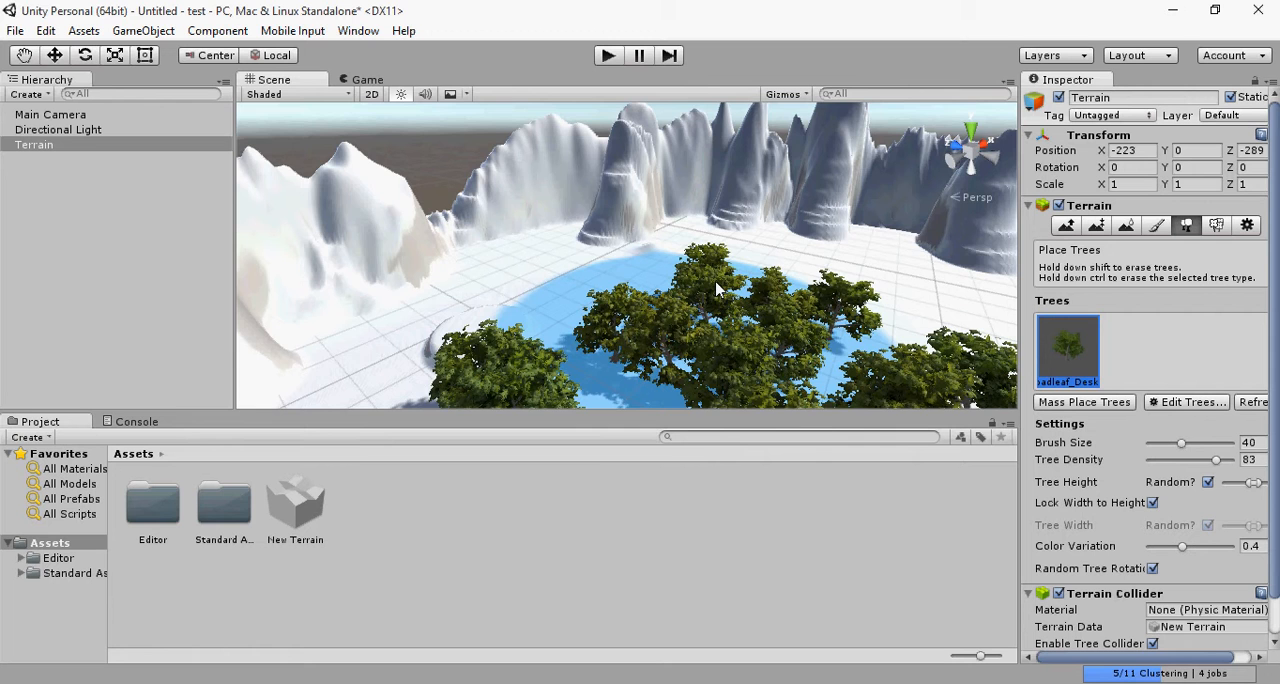
pyautogui.press('f')
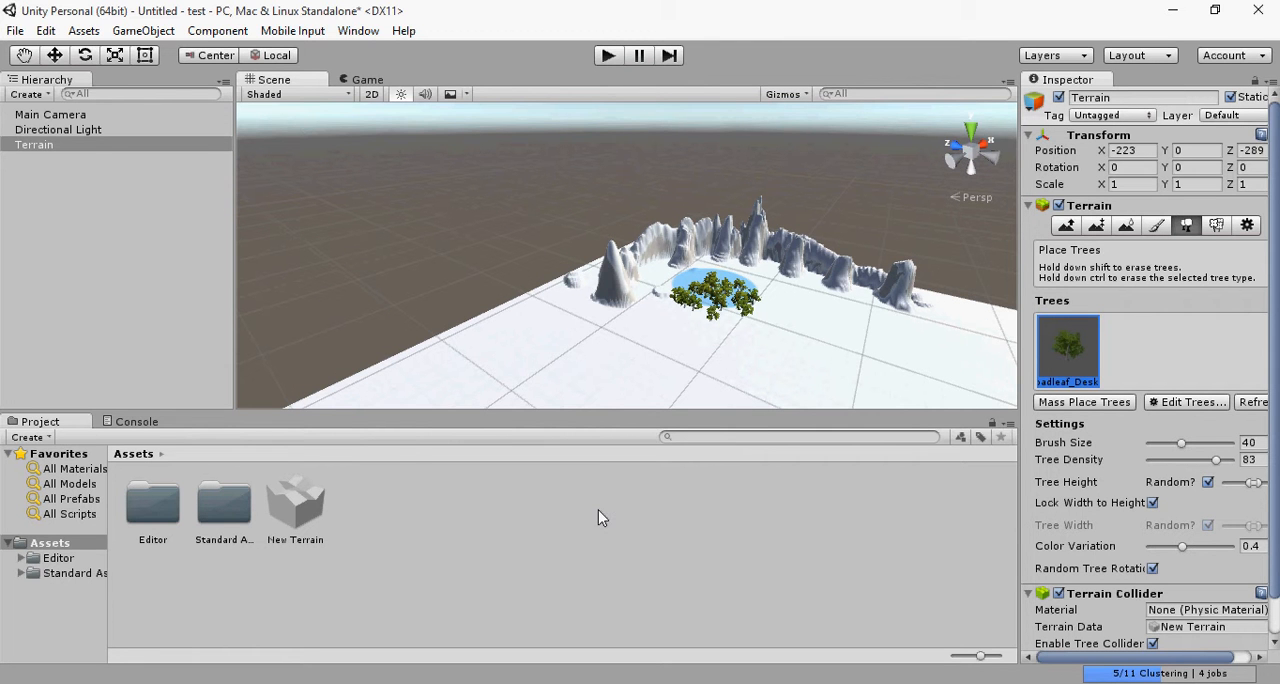
pyautogui.scroll(-3, 772, 350)
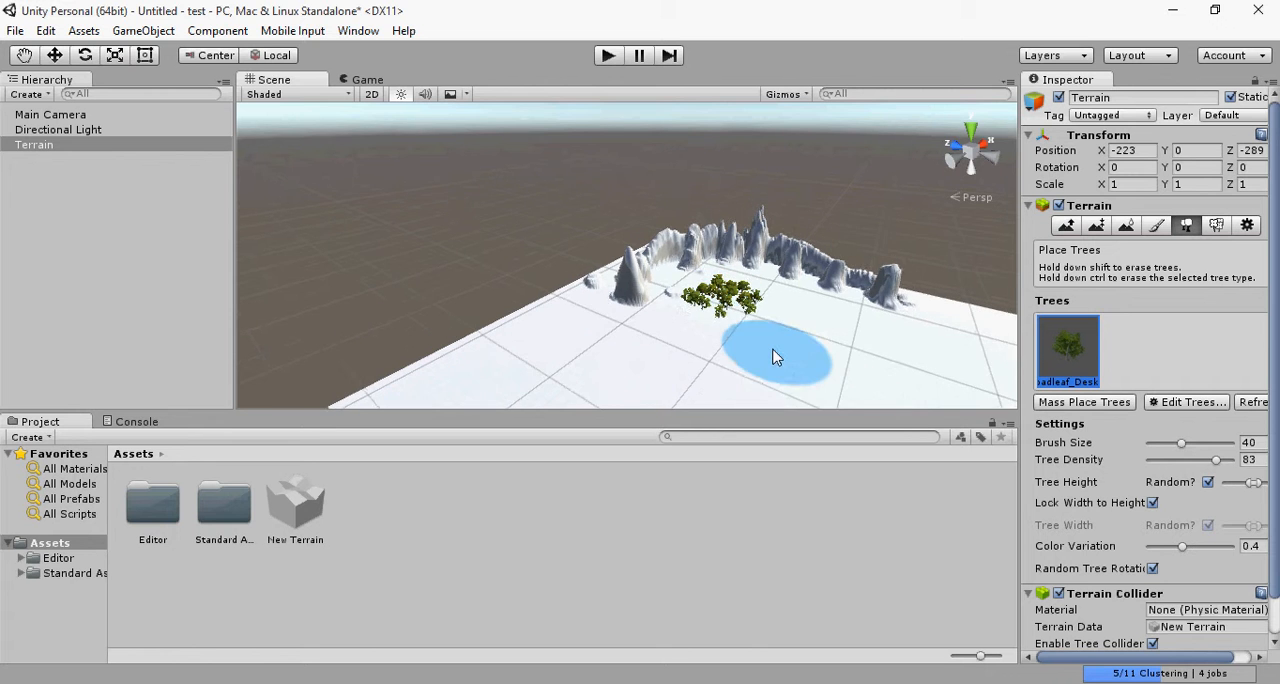
pyautogui.scroll(4, 772, 350)
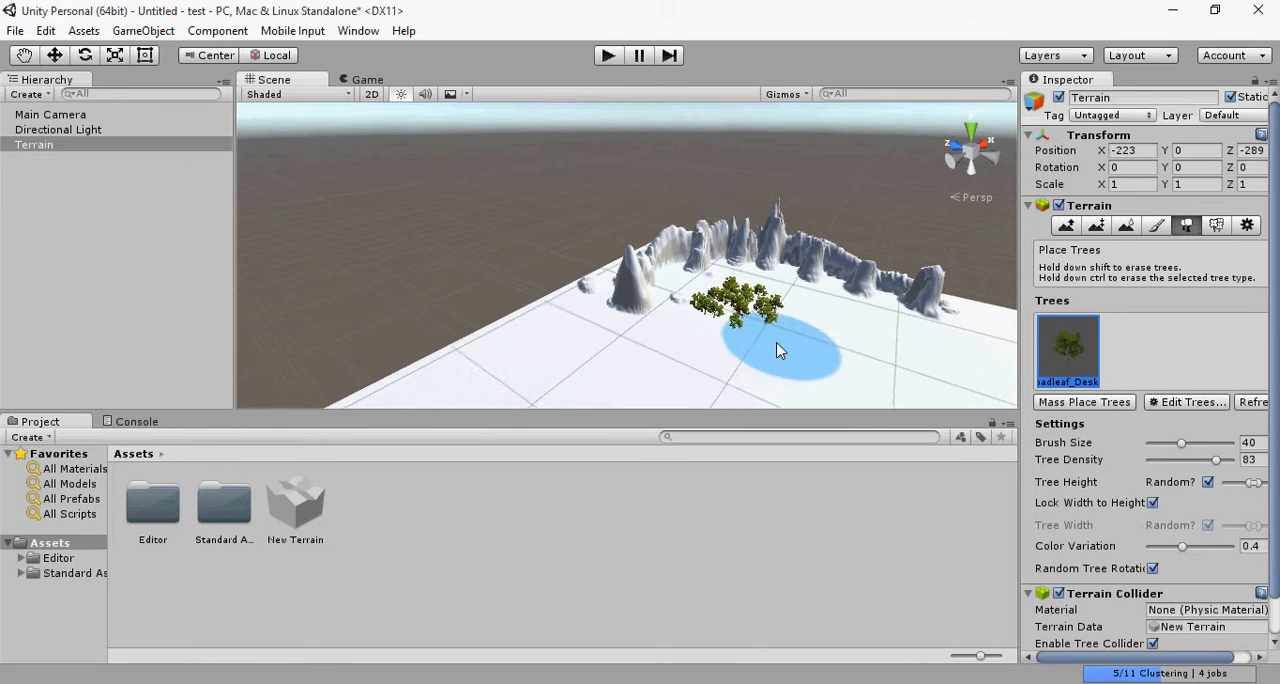
pyautogui.scroll(3, 782, 358)
pyautogui.scroll(-4, 787, 336)
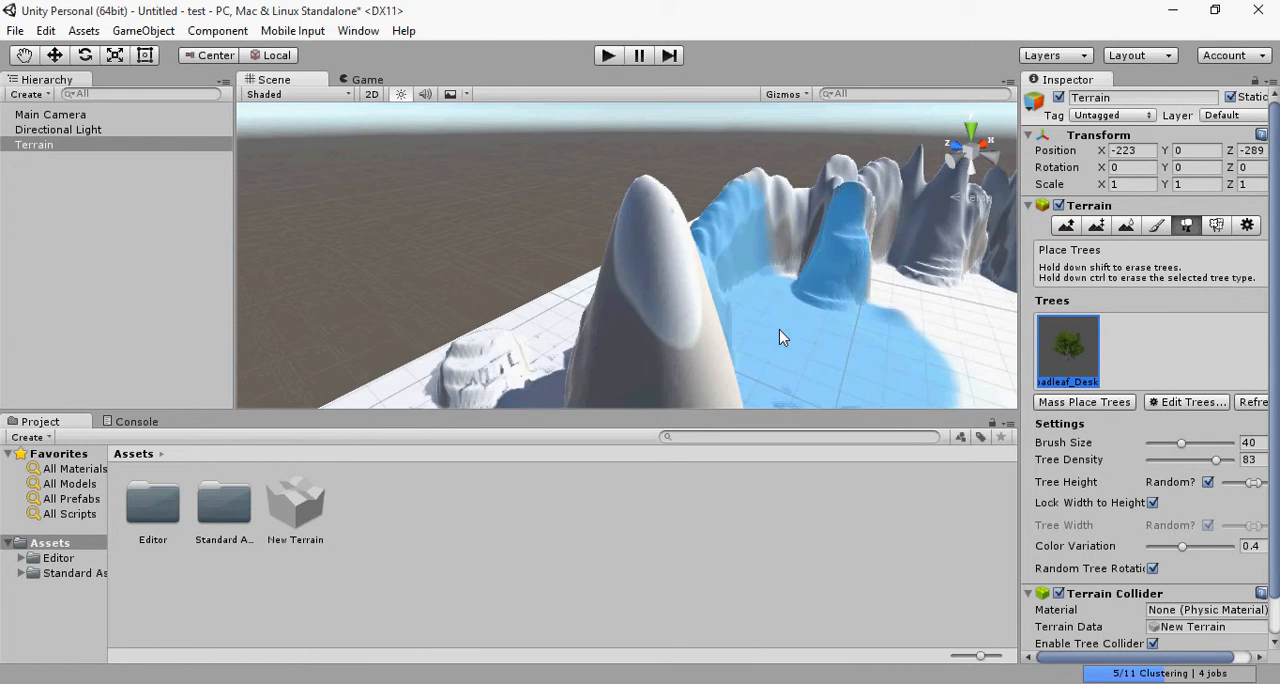
pyautogui.moveTo(834, 334)
pyautogui.mouseDown(button='middle')
pyautogui.moveTo(595, 173)
pyautogui.moveTo(600, 216)
pyautogui.moveTo(583, 180)
pyautogui.moveTo(620, 194)
pyautogui.mouseUp(button='middle')
pyautogui.scroll(-5, 754, 226)
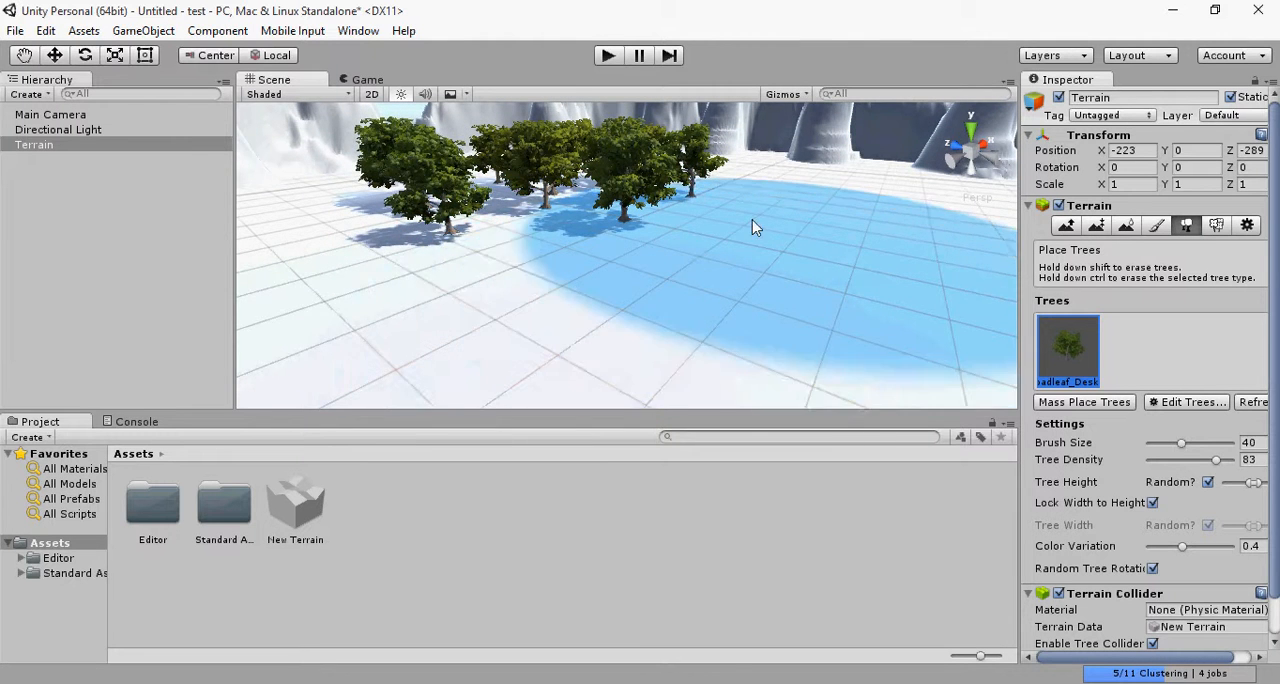
# Step: Add a grass texture to the terrain details using GrassFrond02AlbedoAlpha, keeping the default size and colour settings
pyautogui.click(1214, 228)
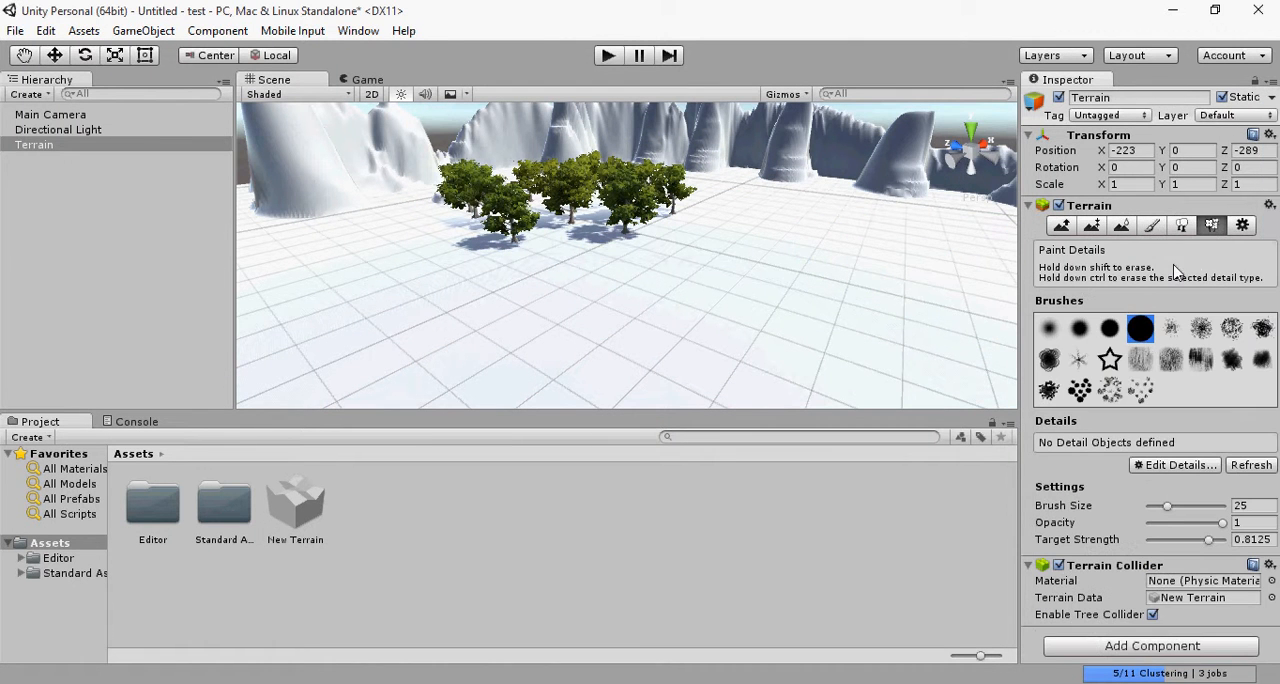
pyautogui.click(1184, 226)
pyautogui.click(1212, 226)
pyautogui.click(1204, 465)
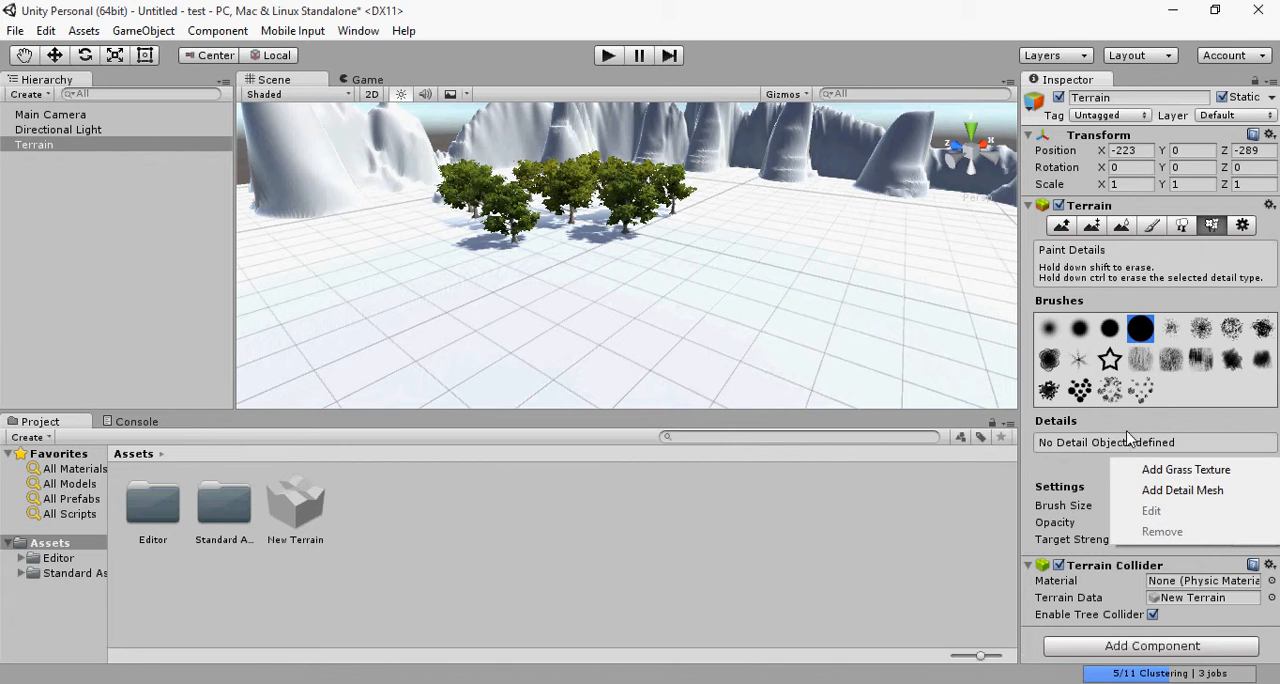
pyautogui.click(1187, 470)
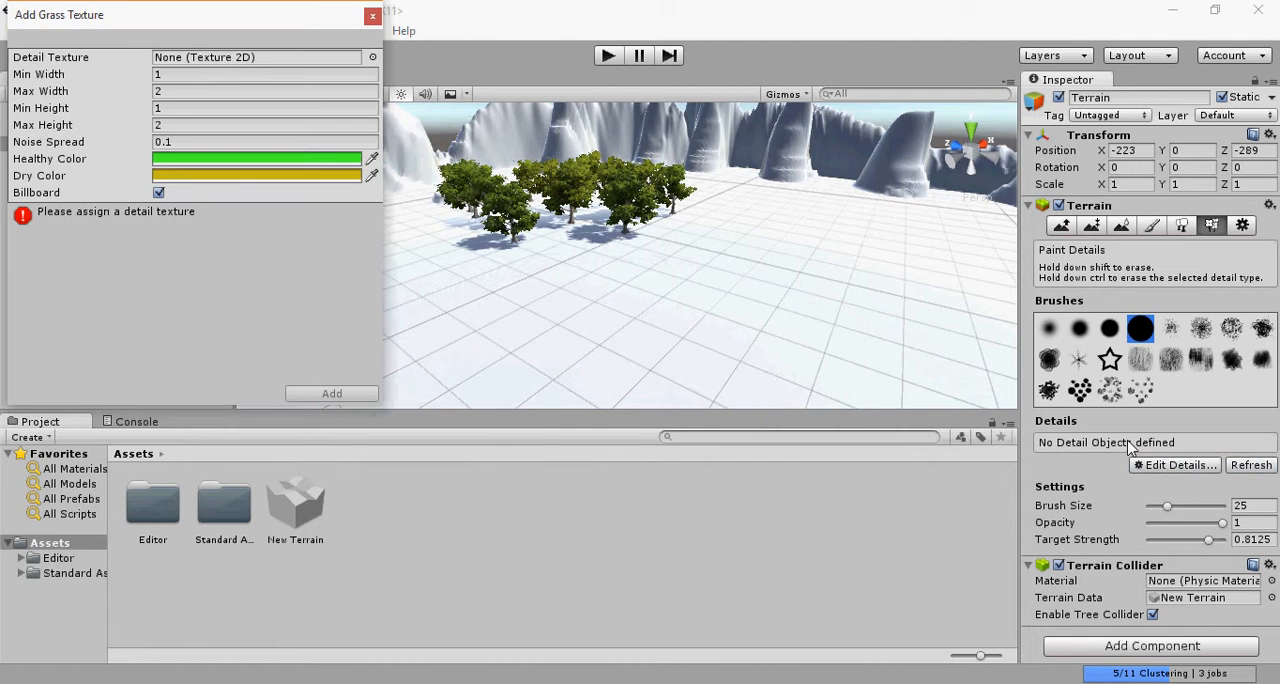
pyautogui.click(373, 58)
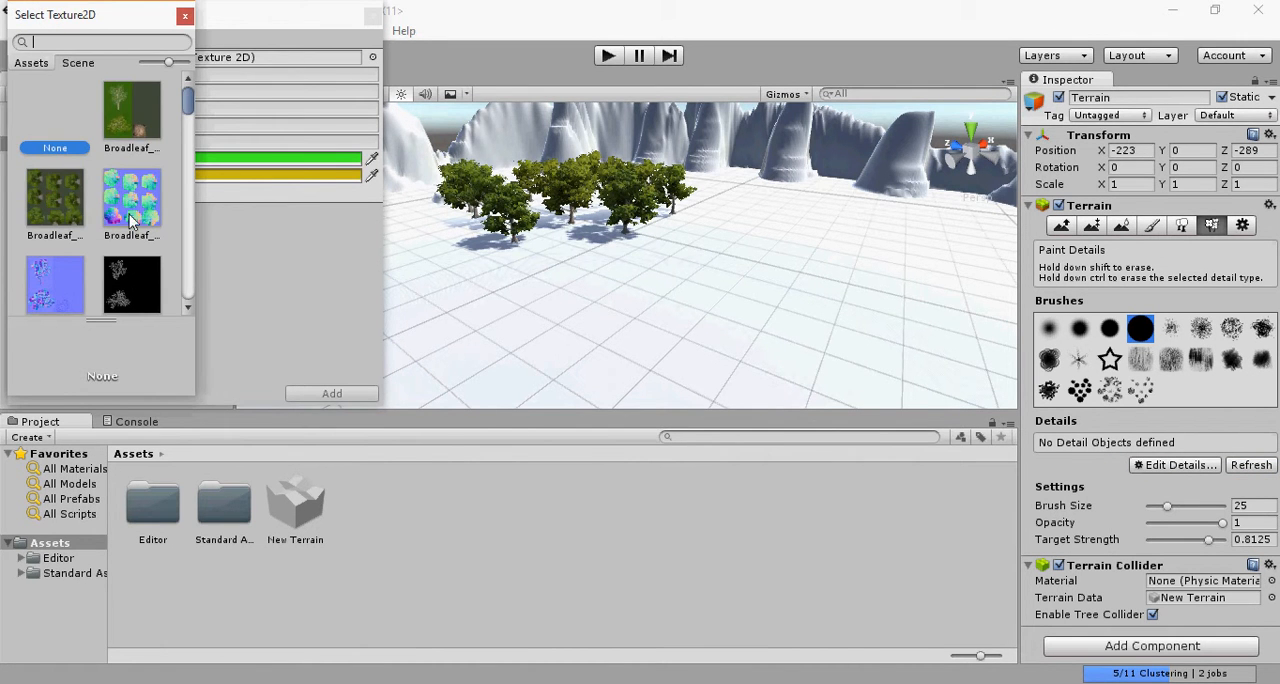
pyautogui.scroll(-5, 129, 218)
pyautogui.scroll(-10, 129, 225)
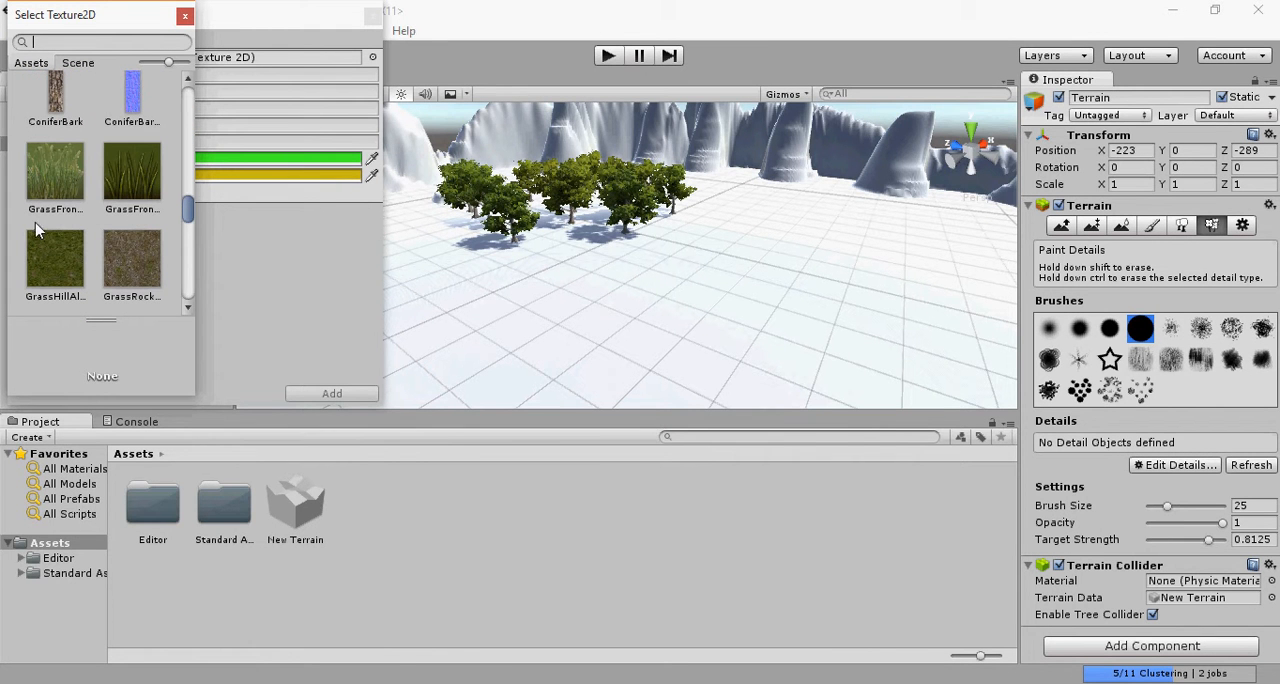
pyautogui.click(126, 195)
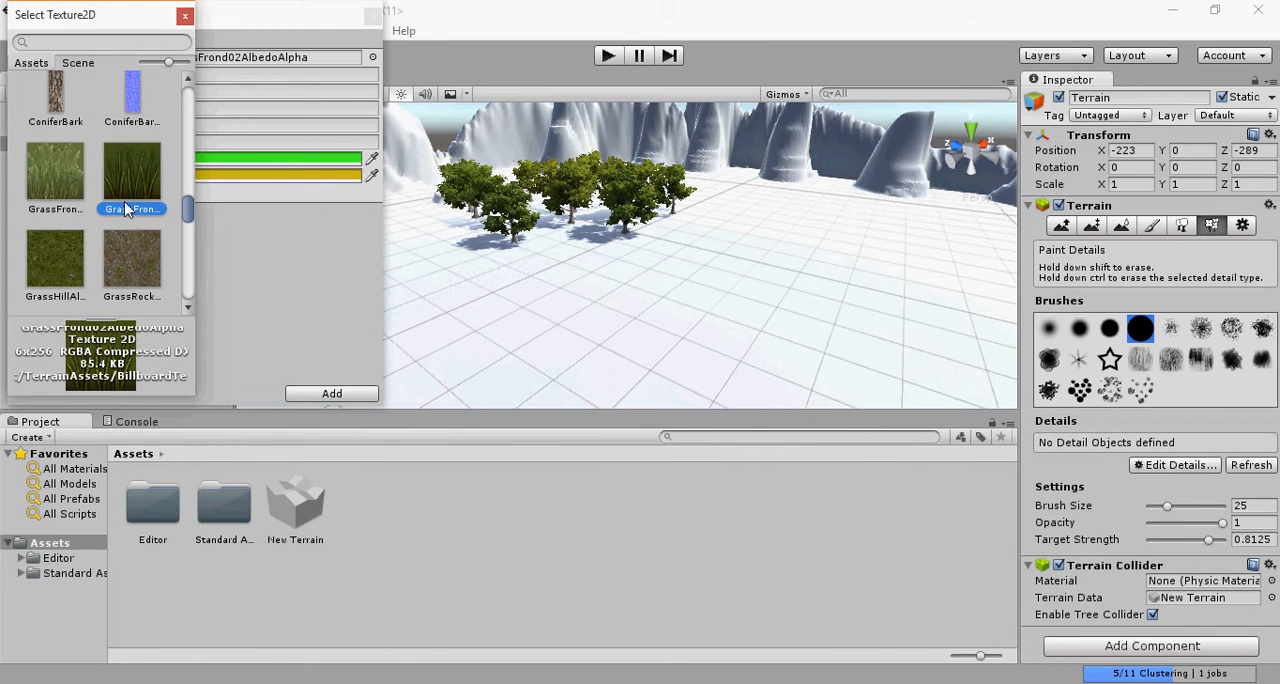
pyautogui.click(305, 390)
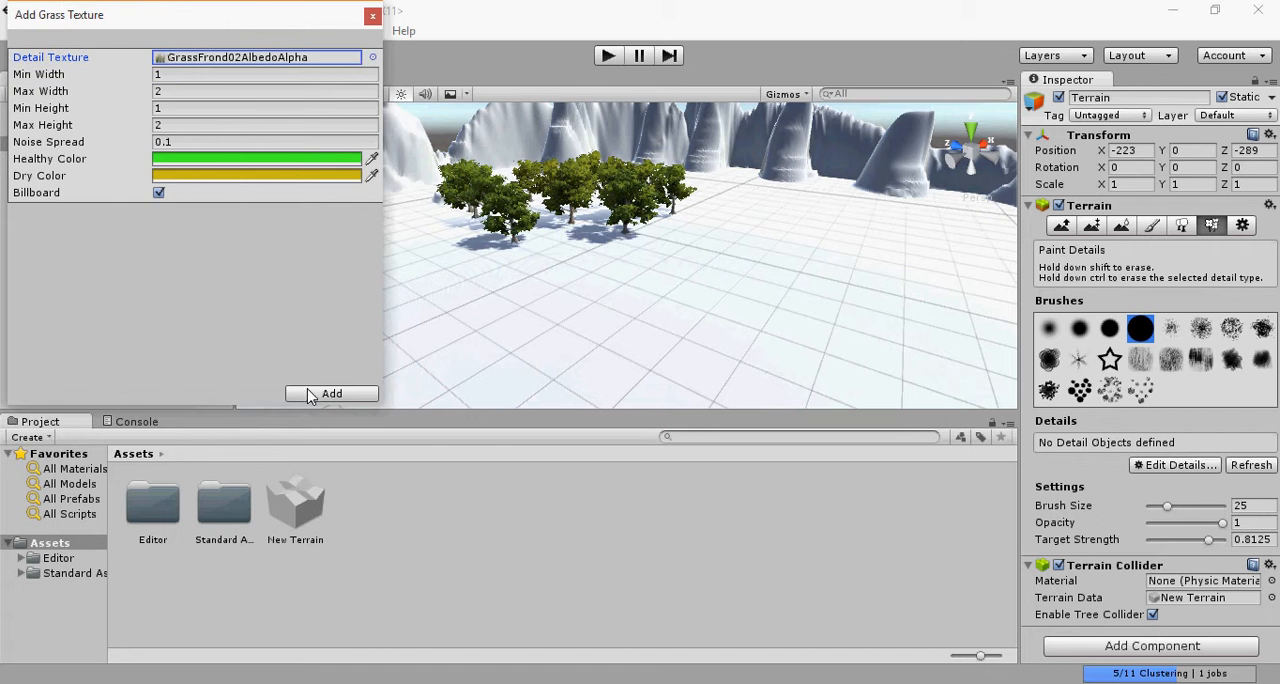
pyautogui.click(330, 394)
# Step: Paint a patch of grass on the open ground in front of the trees with the large solid round brush
pyautogui.click(735, 312)
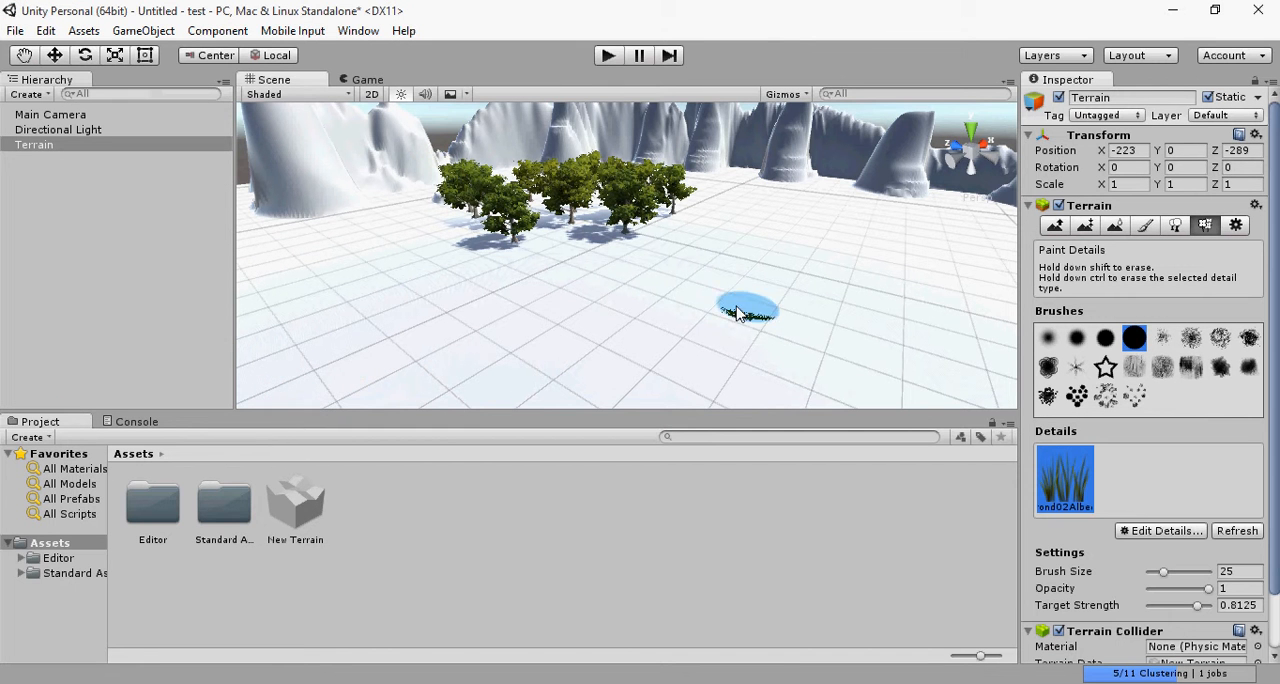
pyautogui.moveTo(735, 312)
pyautogui.mouseDown()
pyautogui.moveTo(608, 320)
pyautogui.moveTo(700, 330)
pyautogui.moveTo(690, 318)
pyautogui.mouseUp()
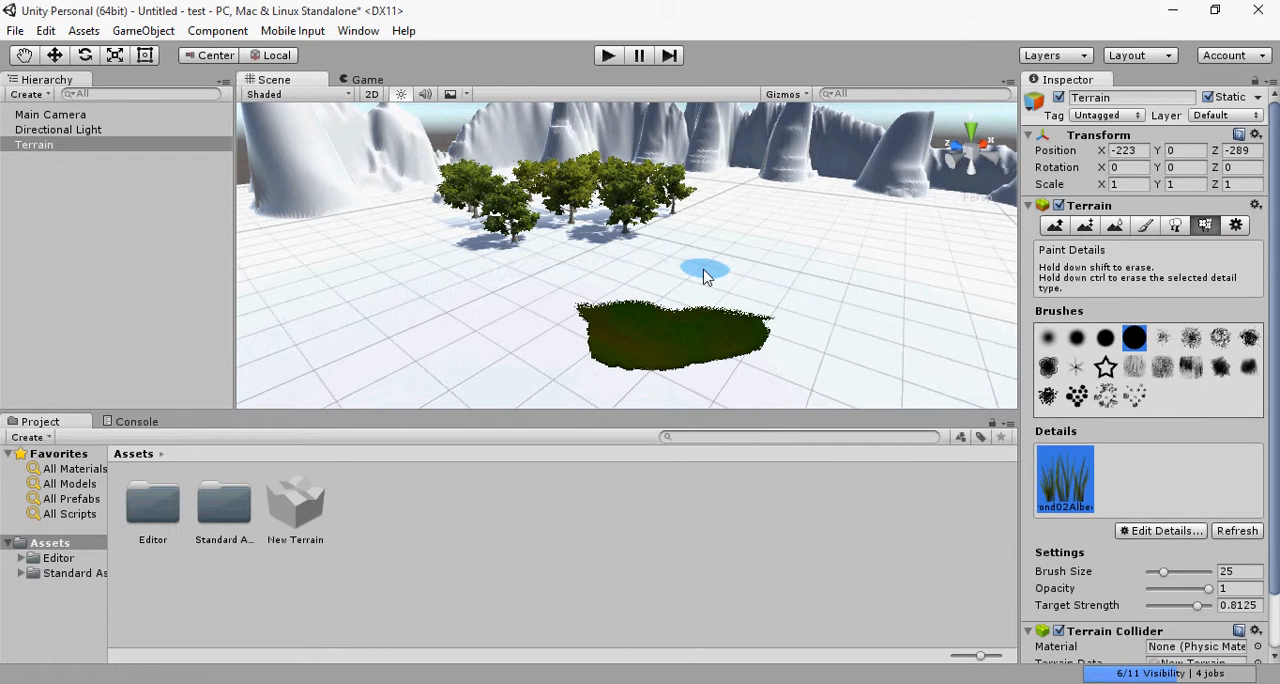
pyautogui.press('f')
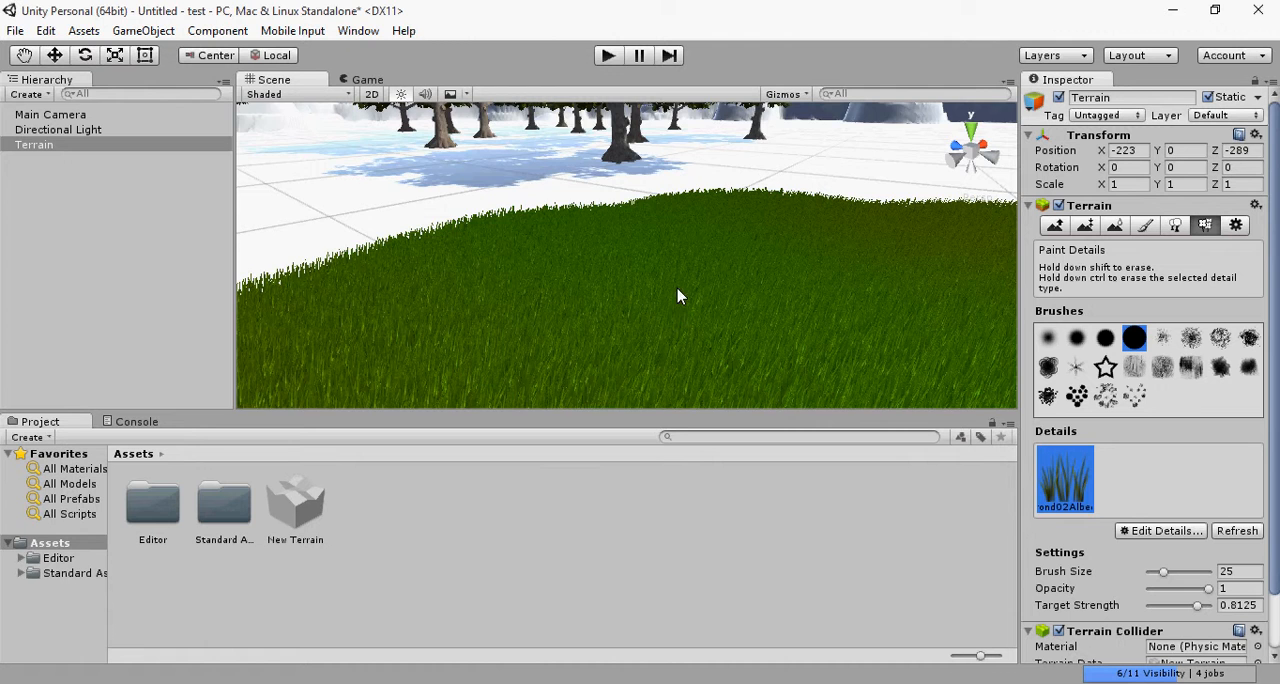
# Step: Extend the painted grass from the first patch back to the ground beneath the trees
pyautogui.scroll(-3, 682, 252)
pyautogui.moveTo(742, 215)
pyautogui.mouseDown()
pyautogui.moveTo(534, 213)
pyautogui.moveTo(492, 276)
pyautogui.moveTo(671, 206)
pyautogui.moveTo(960, 215)
pyautogui.moveTo(900, 190)
pyautogui.moveTo(540, 165)
pyautogui.moveTo(128, 258)
pyautogui.moveTo(614, 171)
pyautogui.moveTo(866, 200)
pyautogui.moveTo(662, 188)
pyautogui.moveTo(713, 175)
pyautogui.moveTo(745, 182)
pyautogui.moveTo(530, 218)
pyautogui.mouseUp()
pyautogui.scroll(-6, 475, 237)
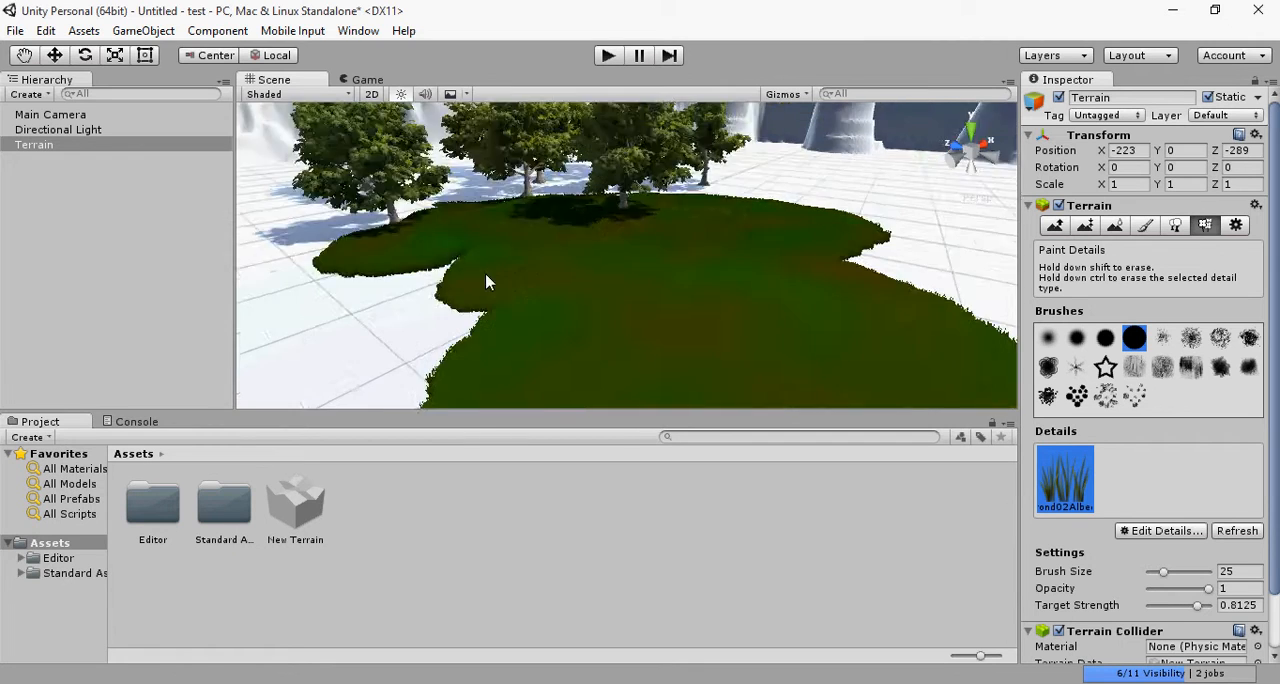
pyautogui.scroll(2, 614, 273)
pyautogui.scroll(5, 614, 273)
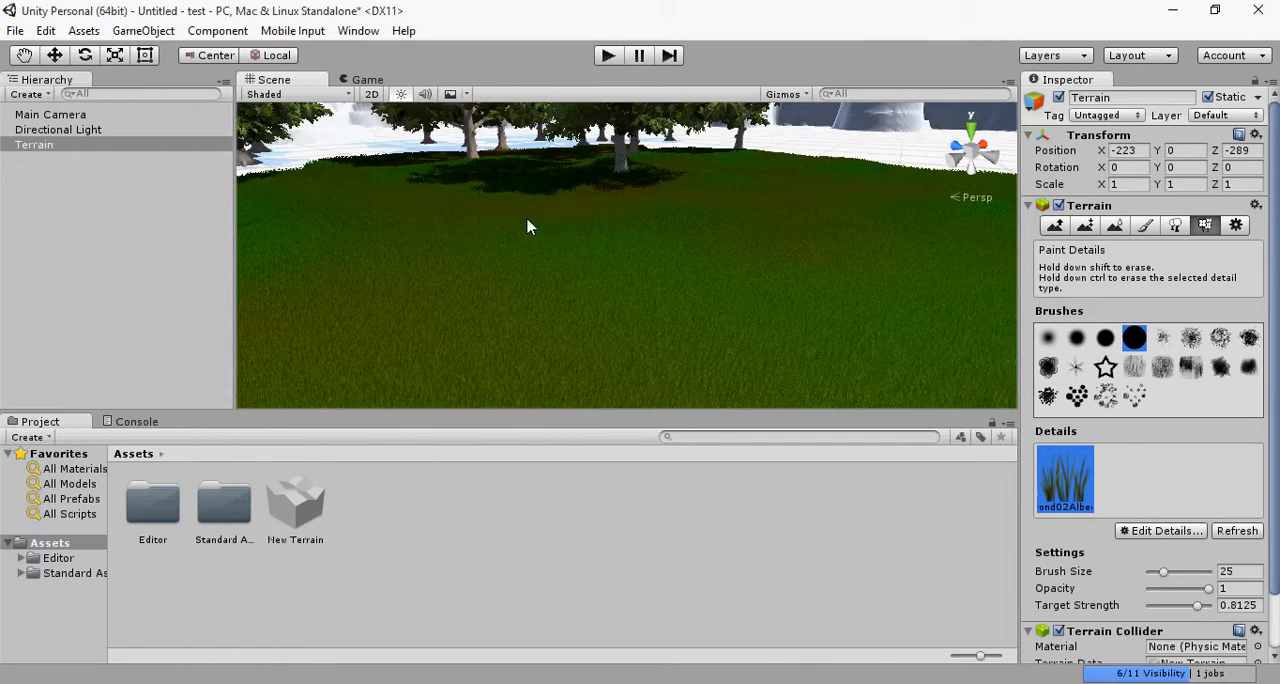
pyautogui.moveTo(561, 236); pyautogui.dragTo(688, 158, button='middle')
pyautogui.scroll(5, 688, 158)
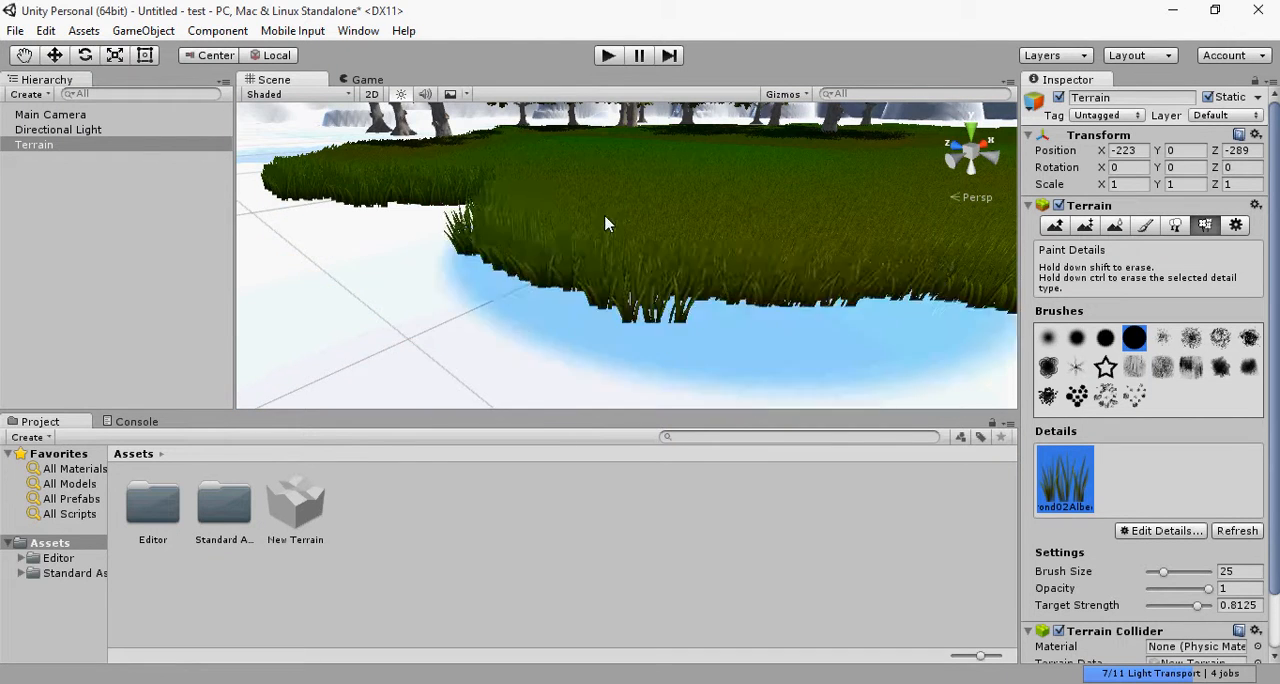
pyautogui.scroll(-3, 697, 209)
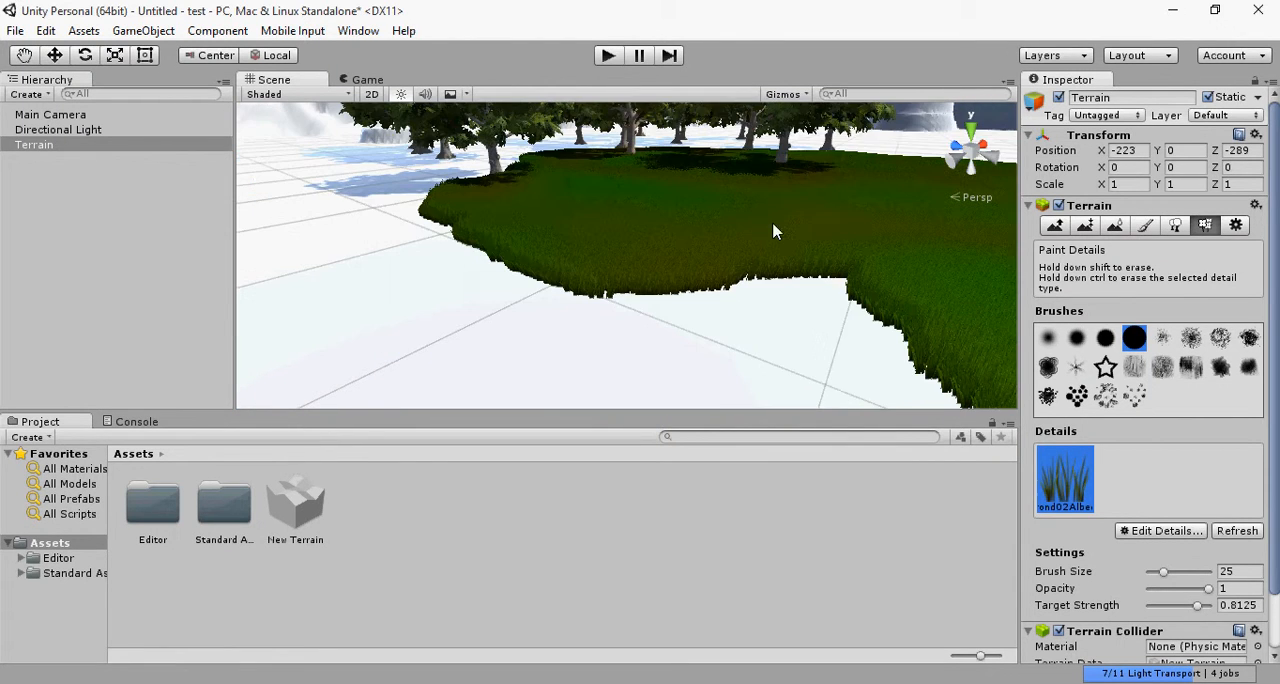
pyautogui.moveTo(773, 225); pyautogui.dragTo(725, 245, button='middle')
# Step: Paint a separate grass patch beside the main one with the small soft round brush, and add a star-shaped patch with the star brush
pyautogui.click(1043, 334)
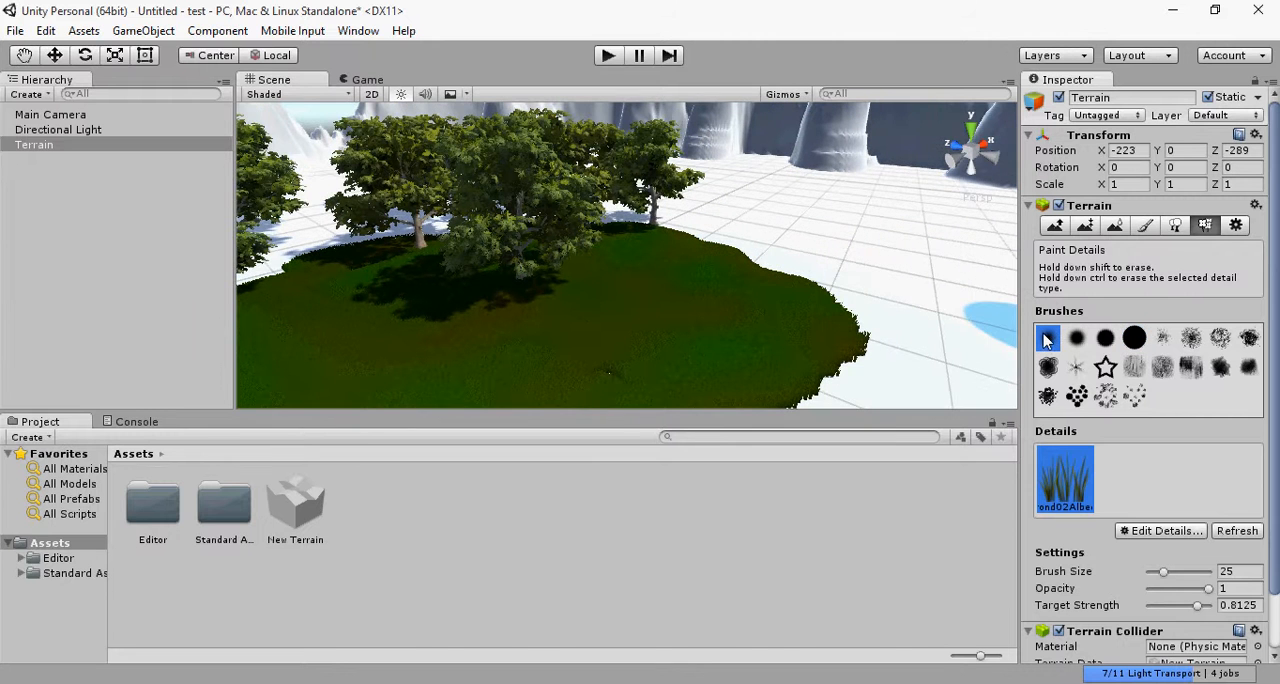
pyautogui.moveTo(840, 279)
pyautogui.mouseDown()
pyautogui.moveTo(822, 248)
pyautogui.moveTo(938, 268)
pyautogui.mouseUp()
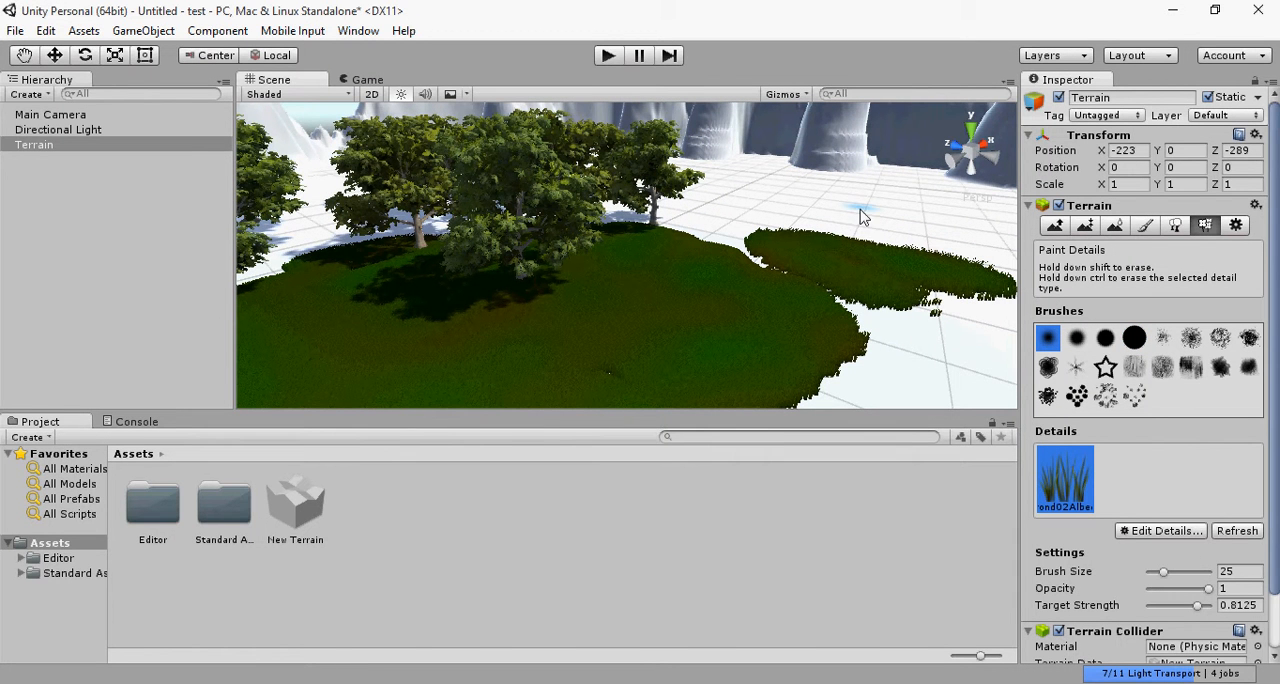
pyautogui.click(1105, 367)
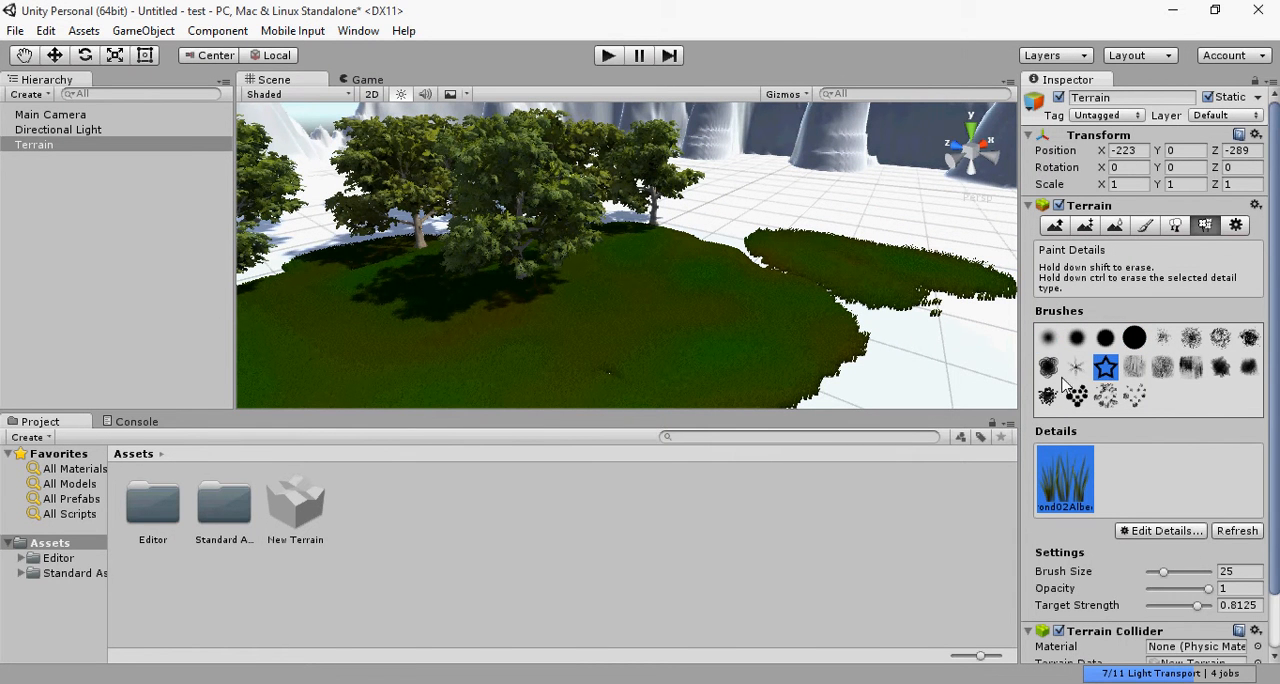
pyautogui.click(968, 386)
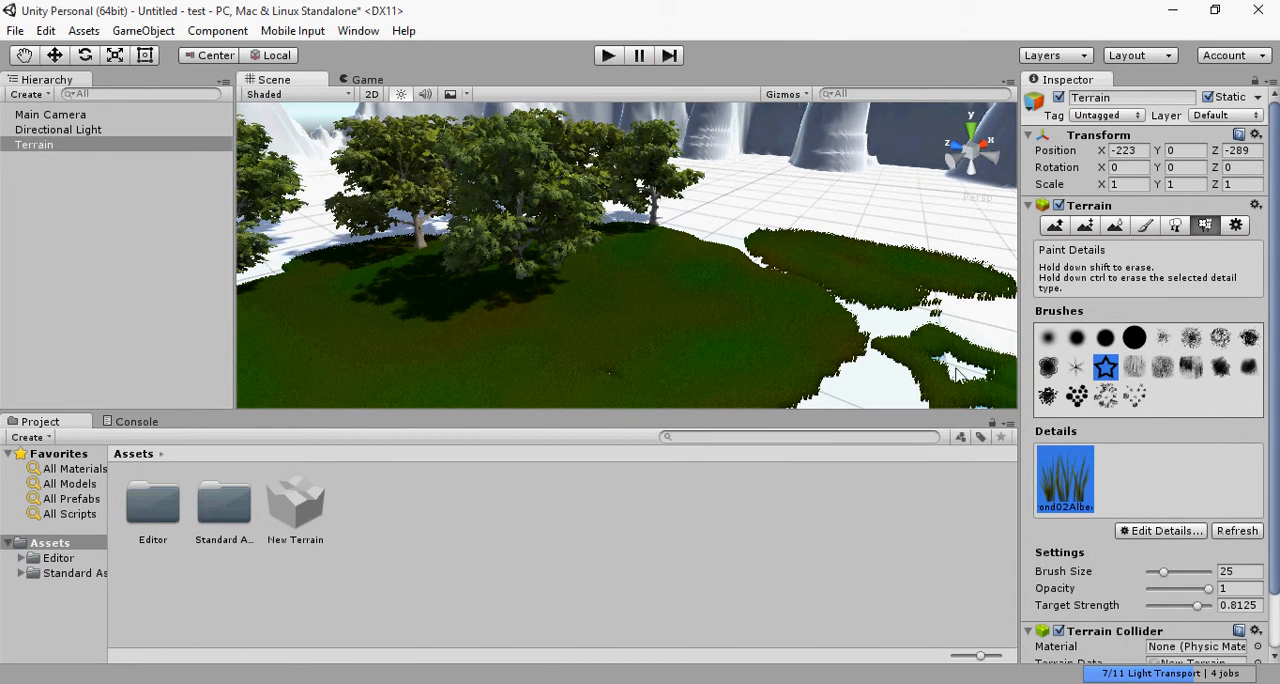
# Step: Review the Terrain Settings, including the tree and detail, wind and resolution options
pyautogui.click(1237, 226)
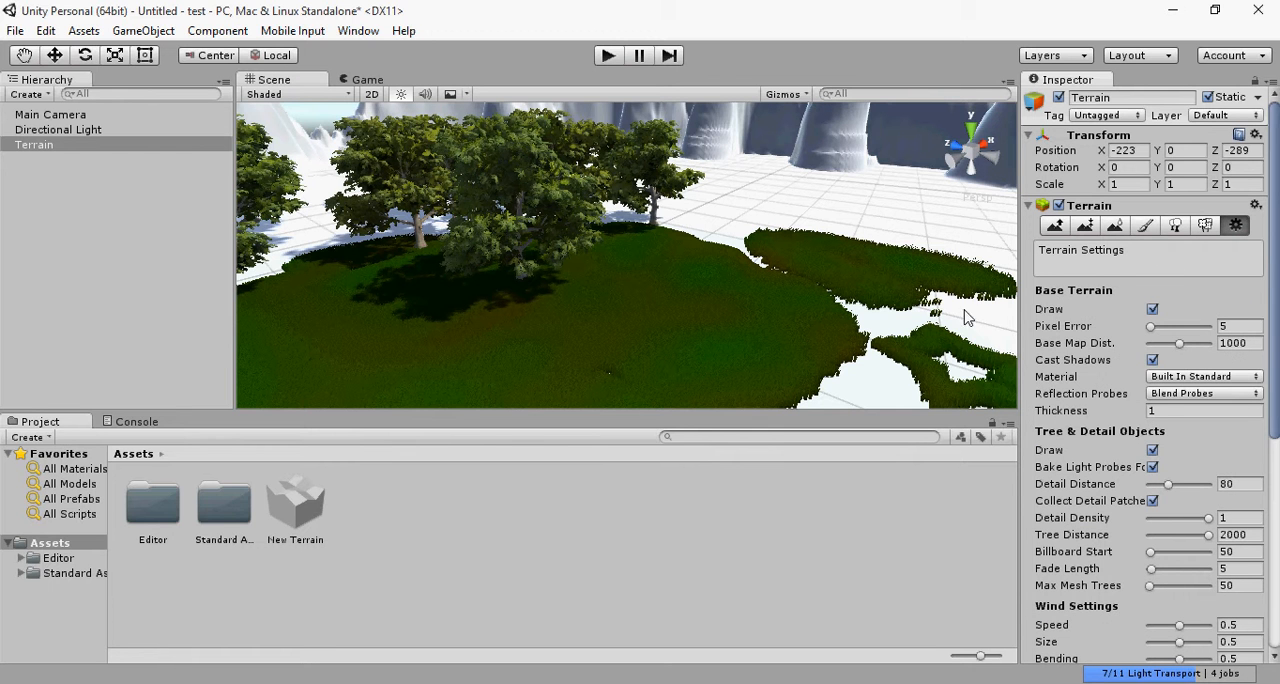
pyautogui.scroll(-5, 1115, 490)
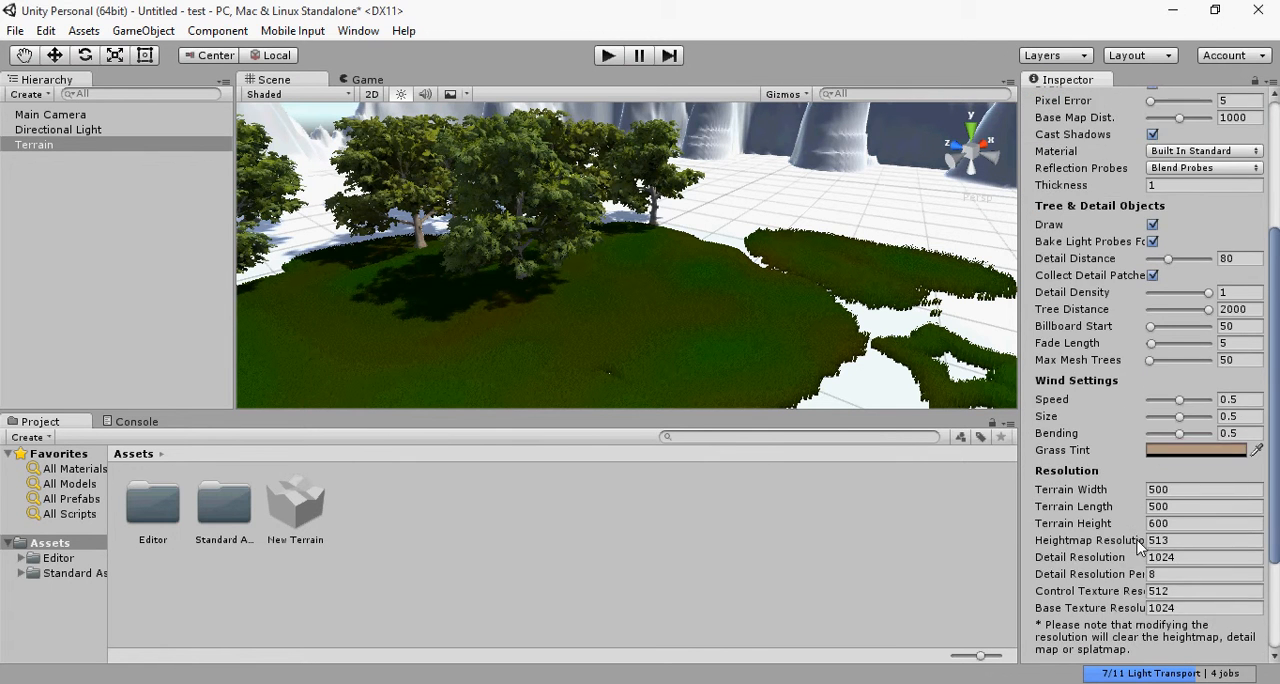
pyautogui.scroll(-3, 1140, 540)
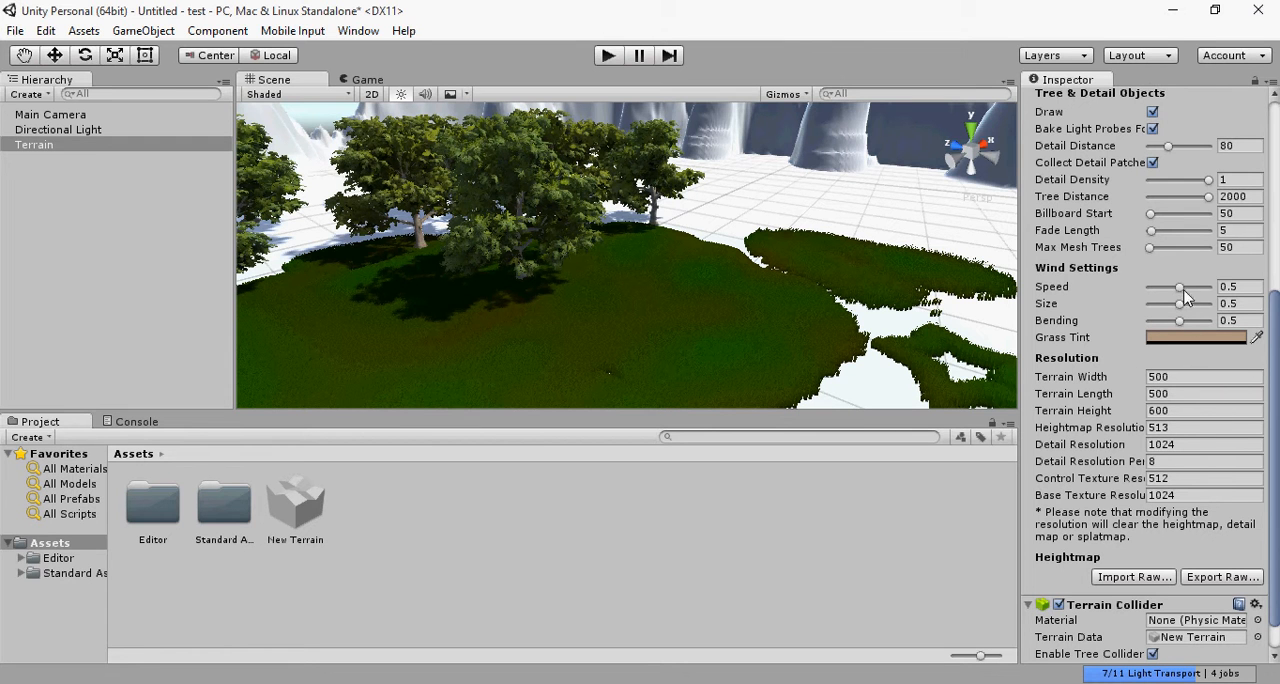
# Step: Set the terrain's wind speed, size and bending to 1
pyautogui.moveTo(1181, 288); pyautogui.dragTo(1222, 290)
pyautogui.moveTo(1180, 320); pyautogui.dragTo(1264, 336)
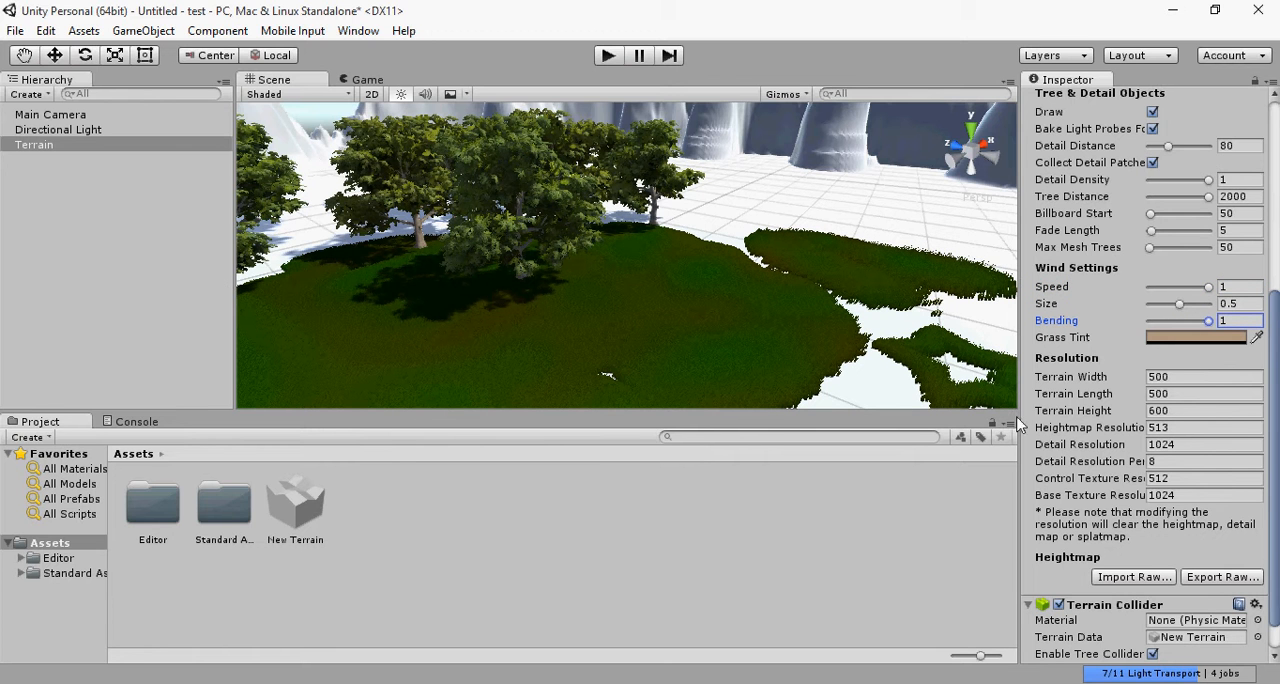
pyautogui.scroll(-1, 1140, 452)
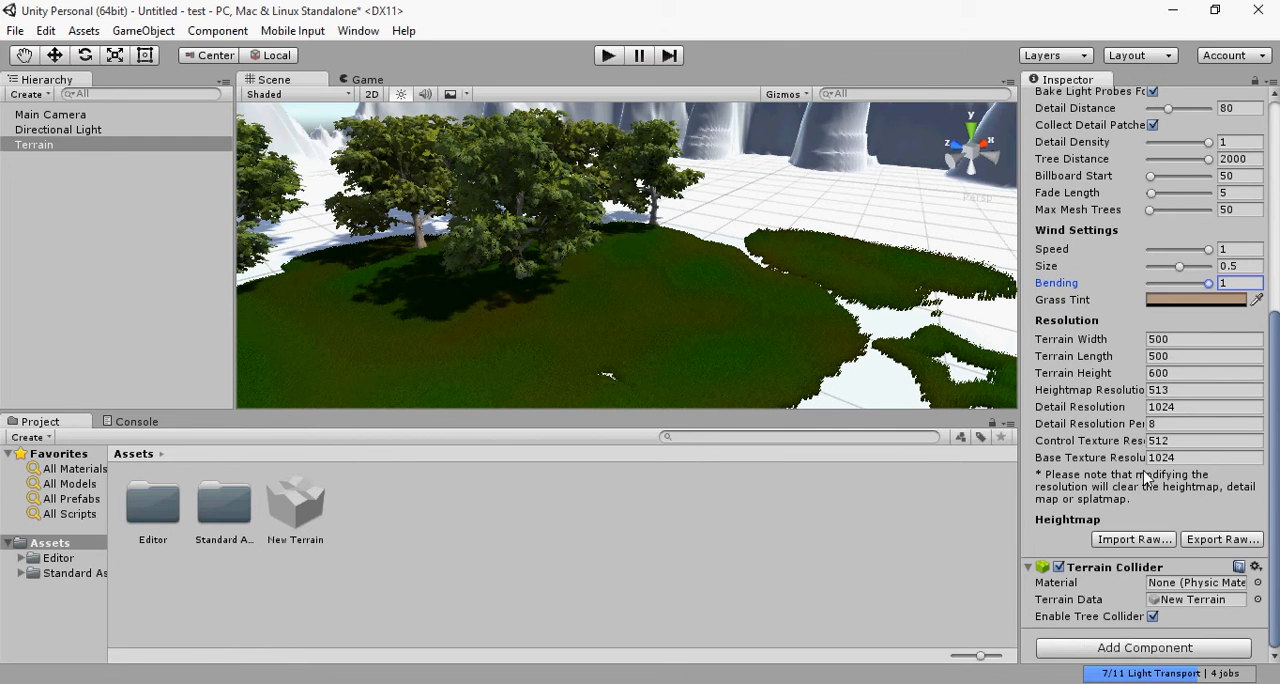
pyautogui.moveTo(1206, 283); pyautogui.dragTo(1088, 275)
pyautogui.moveTo(1203, 279); pyautogui.dragTo(1038, 256)
pyautogui.moveTo(1178, 248); pyautogui.dragTo(1272, 250)
pyautogui.moveTo(1179, 266); pyautogui.dragTo(1262, 256)
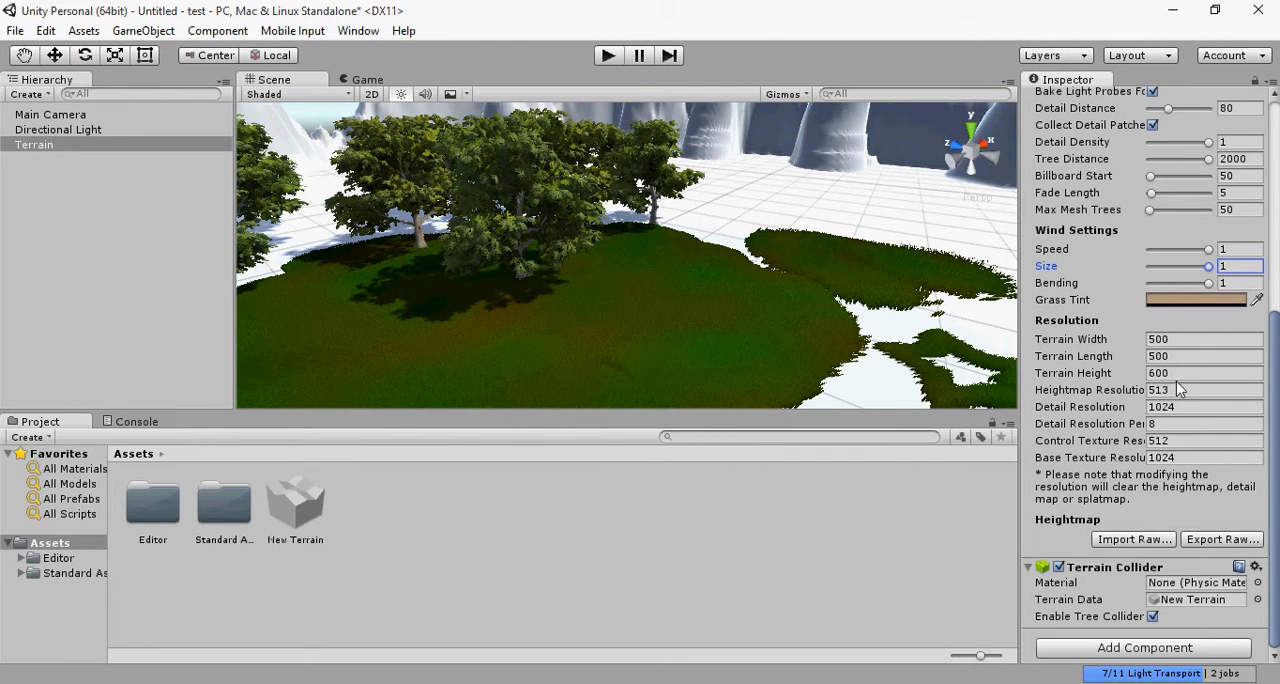
# Step: Set the terrain's detail distance to 250, and try a lower detail density before returning it to 1
pyautogui.scroll(3, 1208, 320)
pyautogui.scroll(4, 1205, 318)
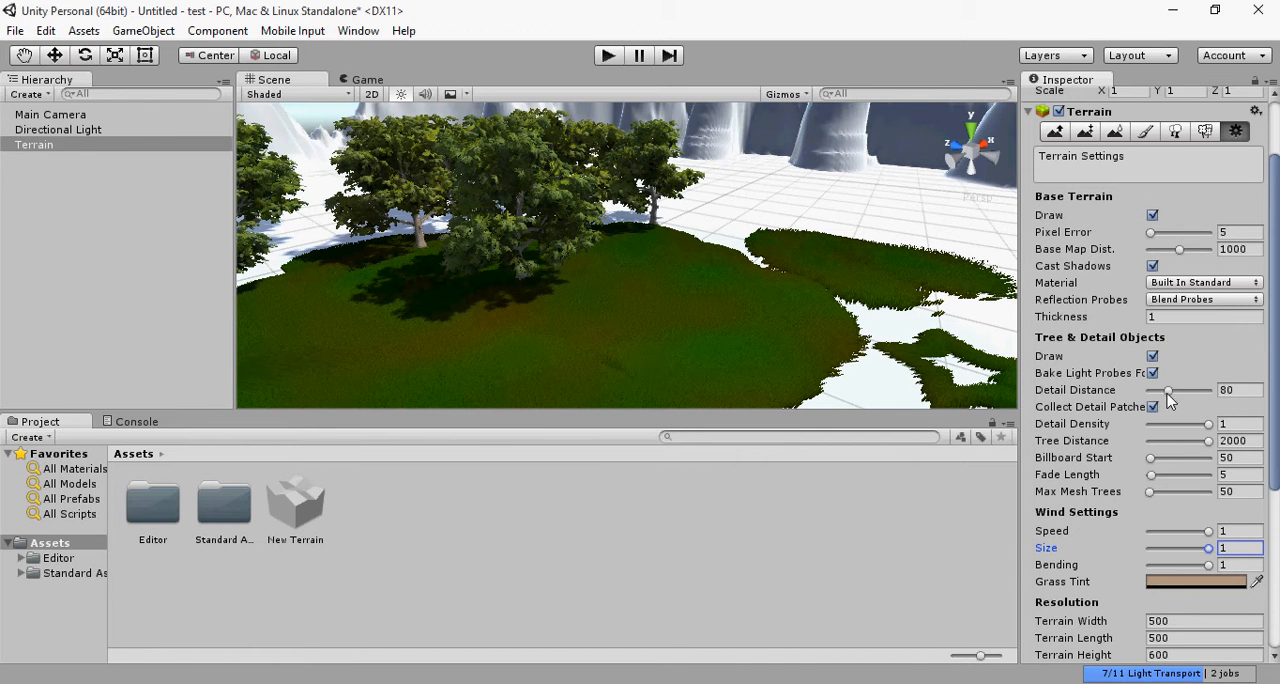
pyautogui.moveTo(1168, 391); pyautogui.dragTo(1228, 396)
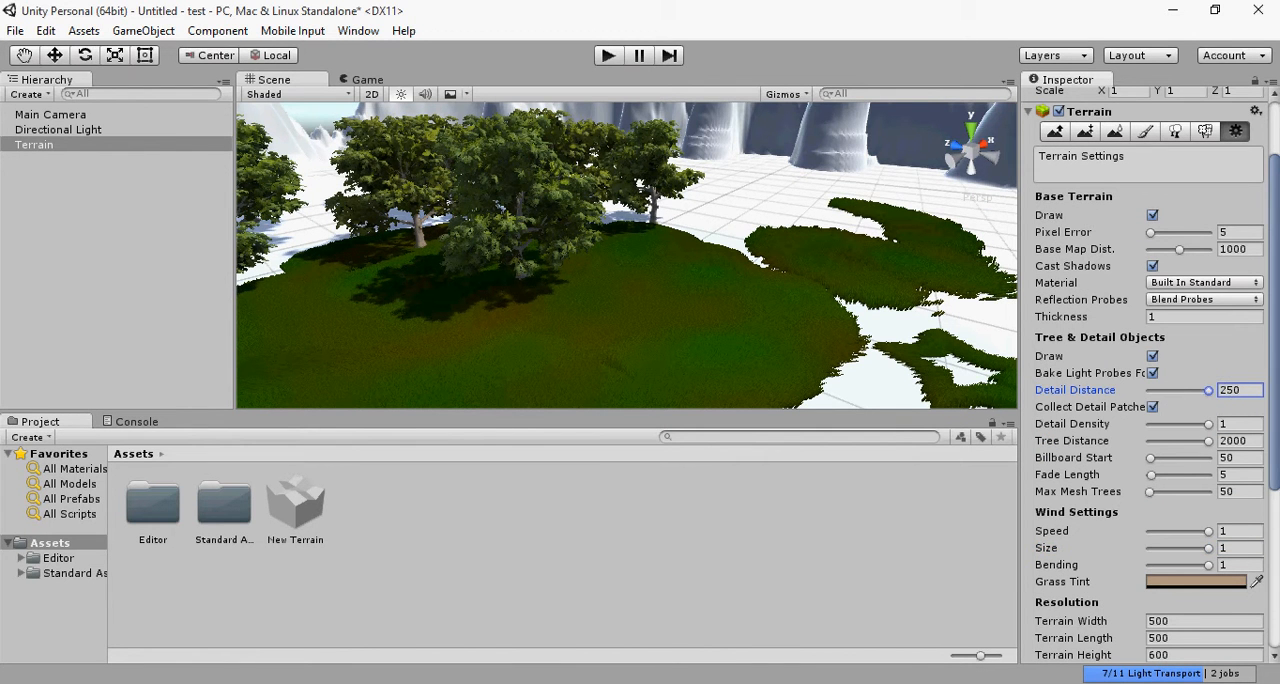
pyautogui.click(1209, 425)
pyautogui.moveTo(1209, 425)
pyautogui.mouseDown()
pyautogui.moveTo(1140, 425)
pyautogui.moveTo(1186, 425)
pyautogui.mouseUp()
pyautogui.moveTo(1270, 428); pyautogui.dragTo(1210, 441)
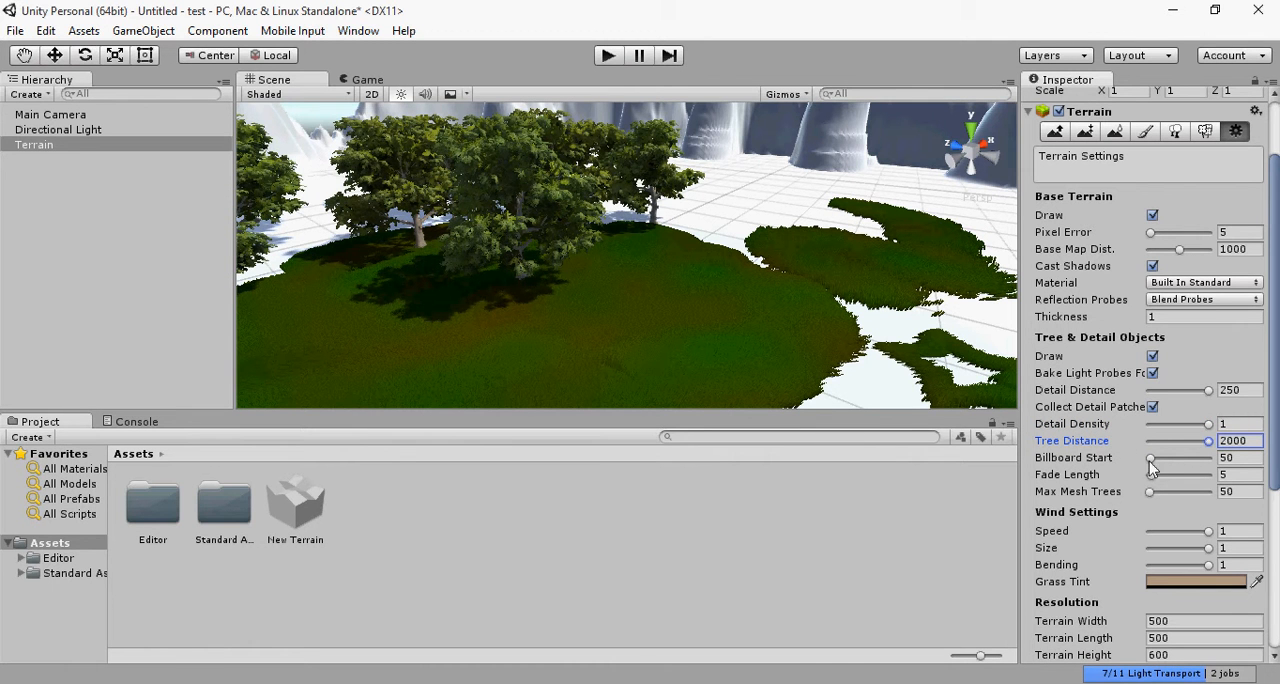
# Step: Change the grass tint in the wind settings to a bright, fully saturated yellow-orange
pyautogui.scroll(2, 1120, 497)
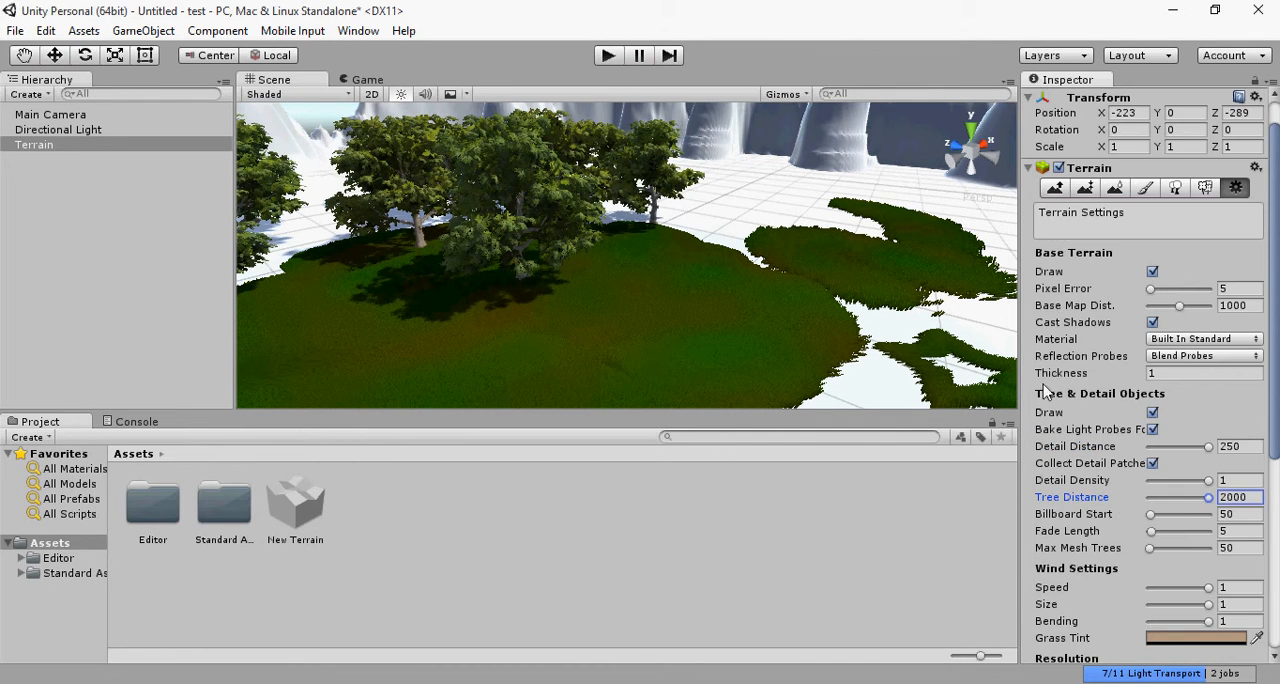
pyautogui.scroll(-8, 1080, 500)
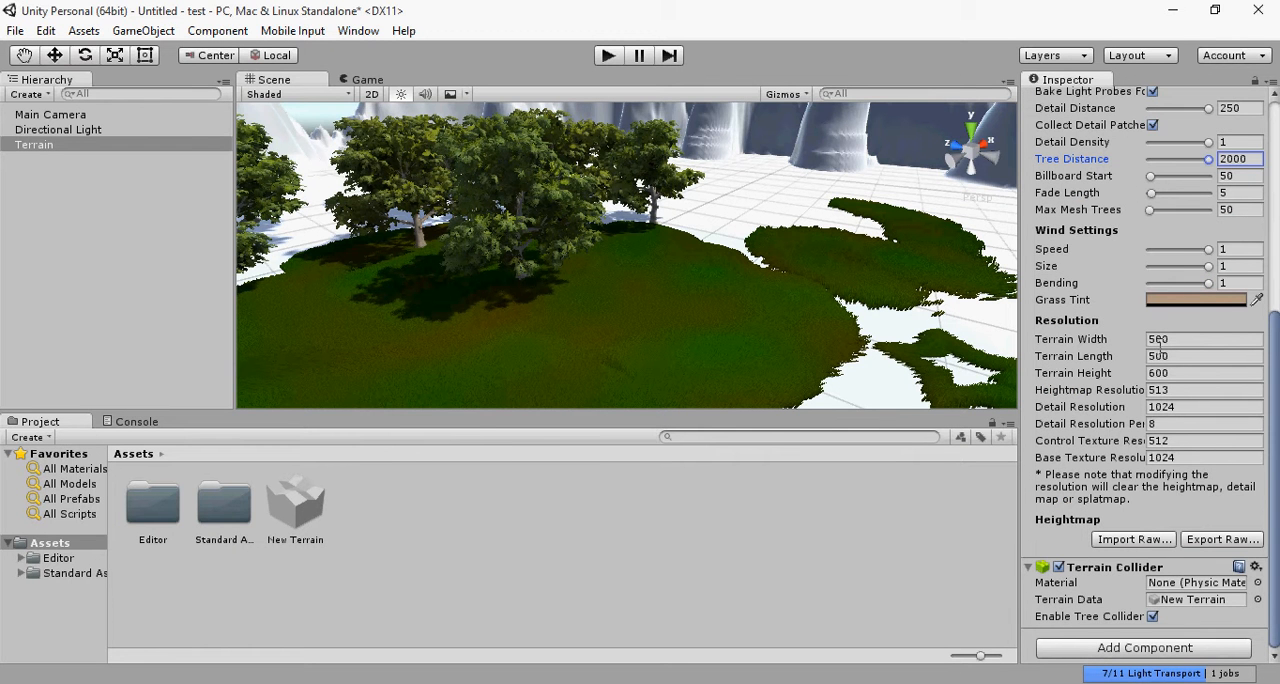
pyautogui.scroll(2, 1145, 450)
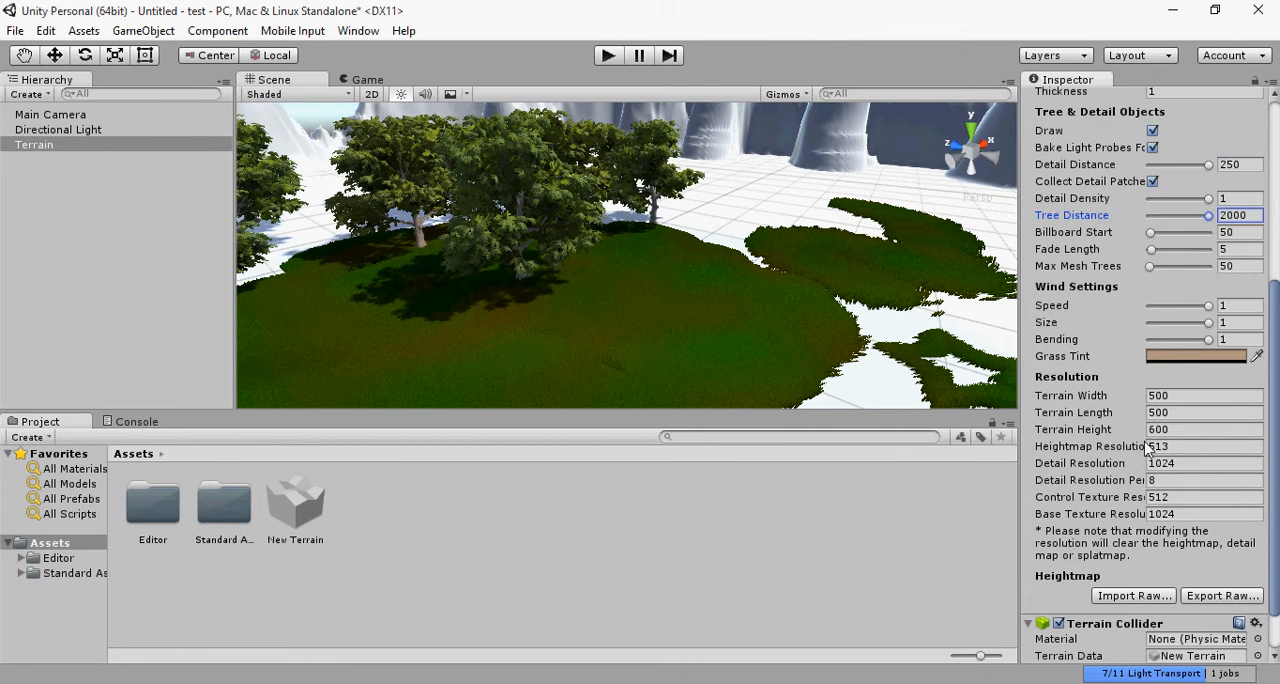
pyautogui.click(1180, 358)
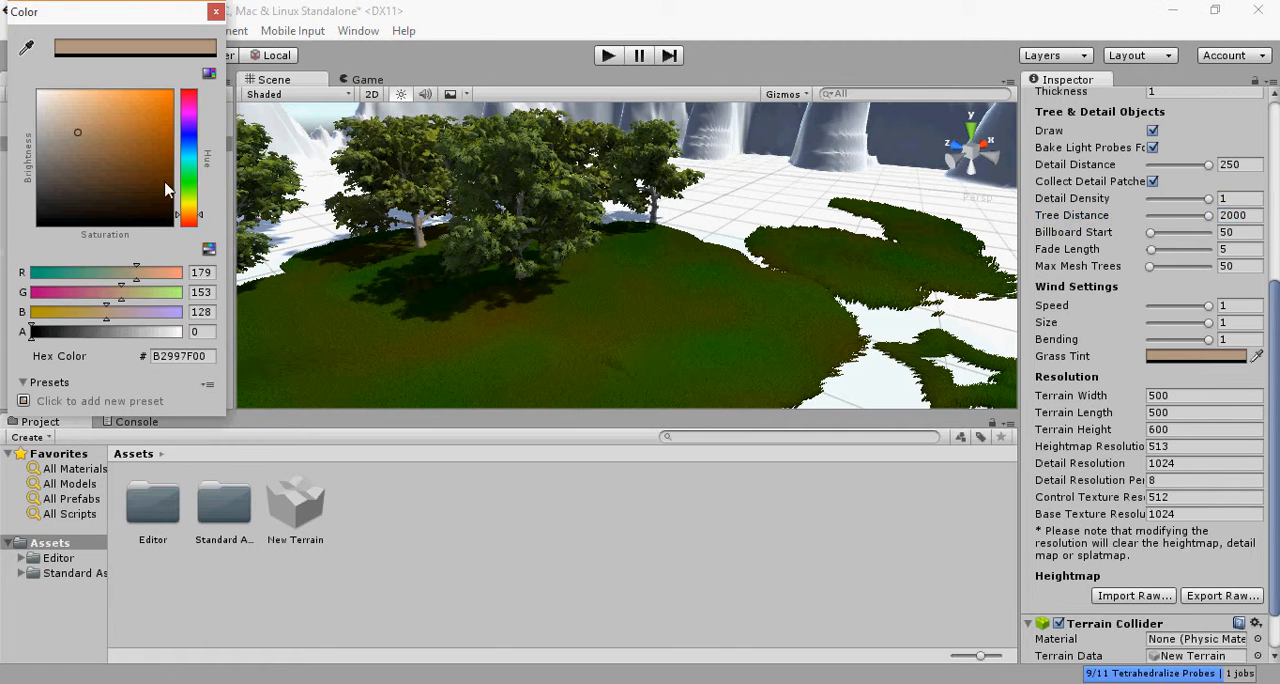
pyautogui.moveTo(188, 203); pyautogui.dragTo(190, 174)
pyautogui.moveTo(125, 125)
pyautogui.mouseDown()
pyautogui.moveTo(200, 74)
pyautogui.moveTo(34, 133)
pyautogui.moveTo(37, 214)
pyautogui.moveTo(110, 198)
pyautogui.moveTo(146, 135)
pyautogui.mouseUp()
pyautogui.moveTo(190, 197); pyautogui.dragTo(190, 220)
pyautogui.moveTo(123, 124); pyautogui.dragTo(177, 92)
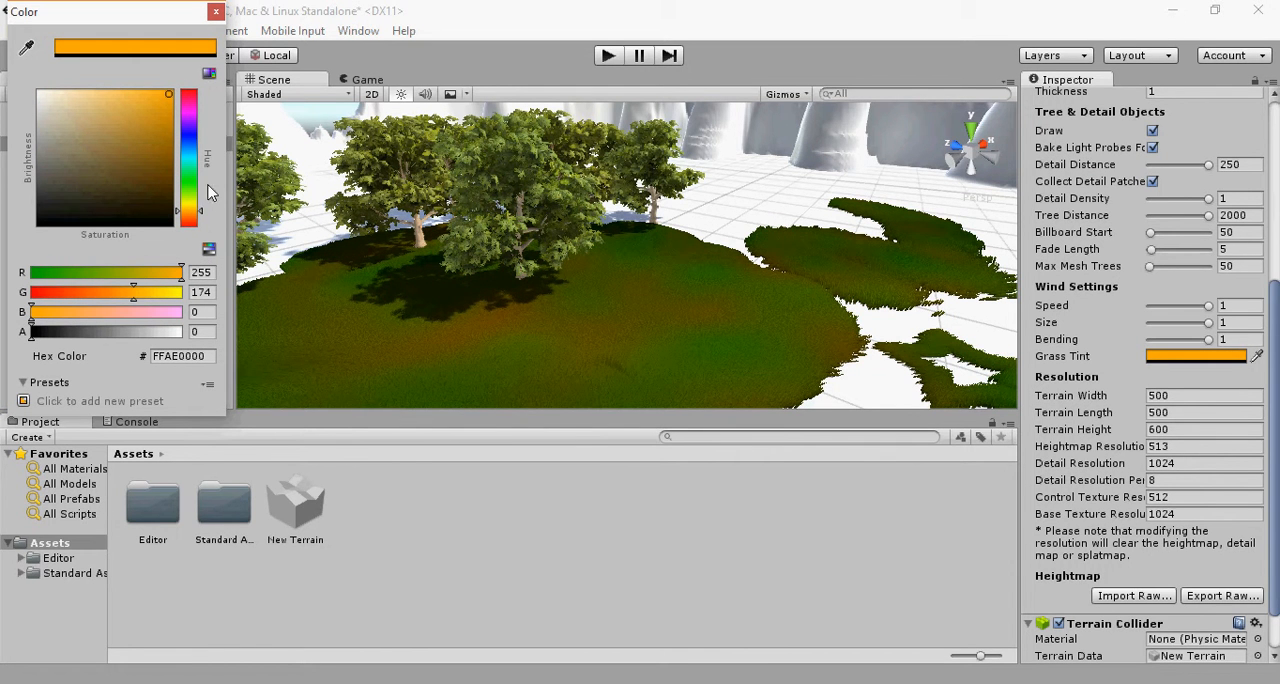
pyautogui.moveTo(190, 192)
pyautogui.mouseDown()
pyautogui.moveTo(200, 110)
pyautogui.moveTo(186, 101)
pyautogui.moveTo(190, 143)
pyautogui.moveTo(171, 92)
pyautogui.moveTo(245, 128)
pyautogui.moveTo(148, 218)
pyautogui.moveTo(107, 117)
pyautogui.moveTo(100, 165)
pyautogui.moveTo(228, 131)
pyautogui.moveTo(184, 211)
pyautogui.mouseUp()
pyautogui.moveTo(157, 159)
pyautogui.mouseDown()
pyautogui.moveTo(149, 146)
pyautogui.moveTo(176, 94)
pyautogui.mouseUp()
pyautogui.click(215, 12)
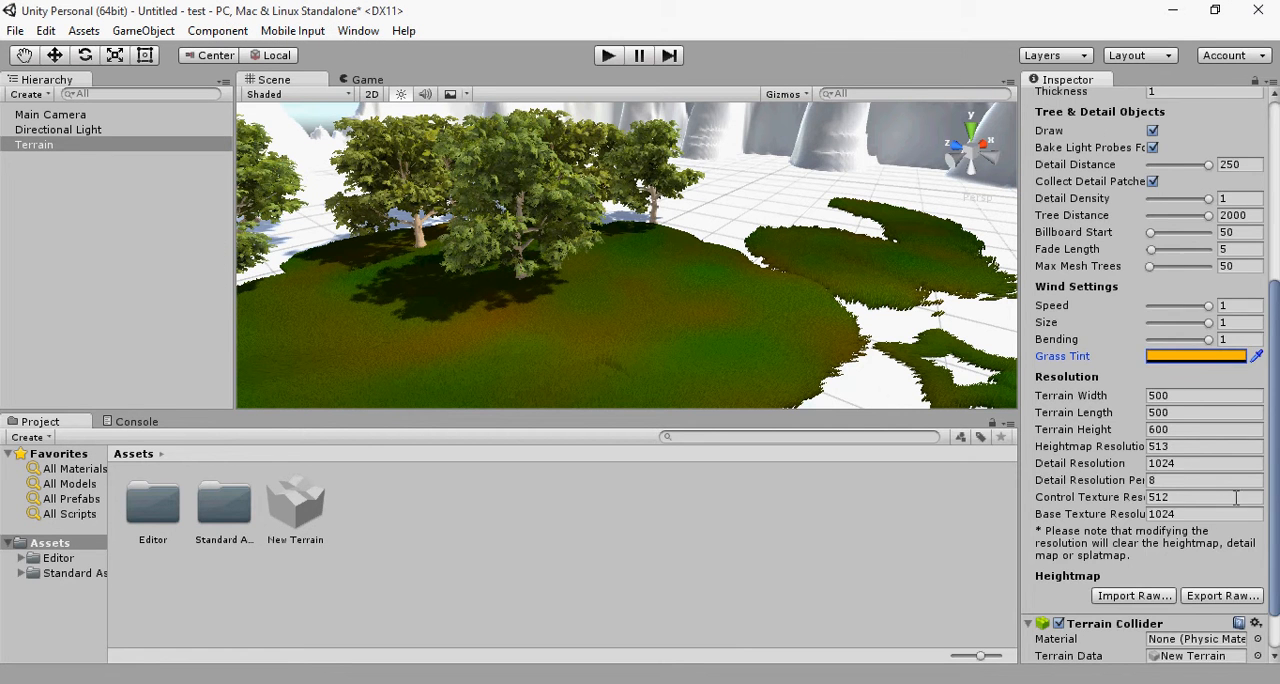
# Step: Look over the terrain settings and the material types available for the base terrain
pyautogui.scroll(-3, 1236, 497)
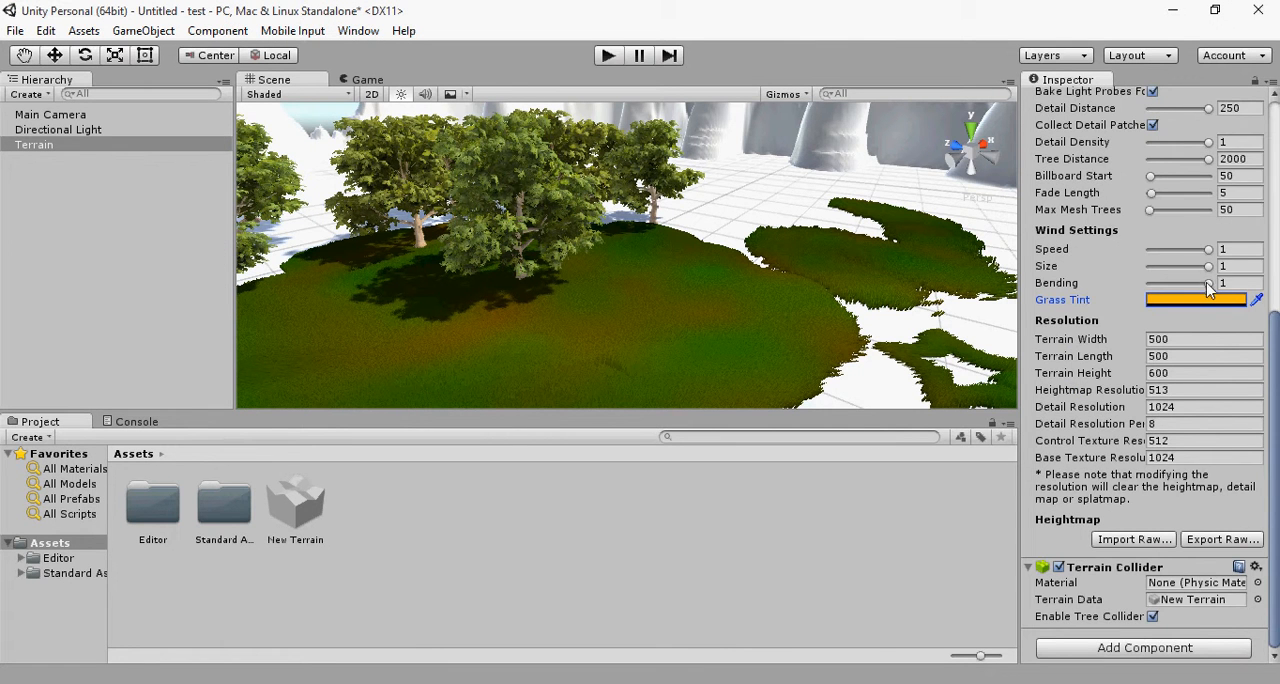
pyautogui.scroll(5, 1210, 290)
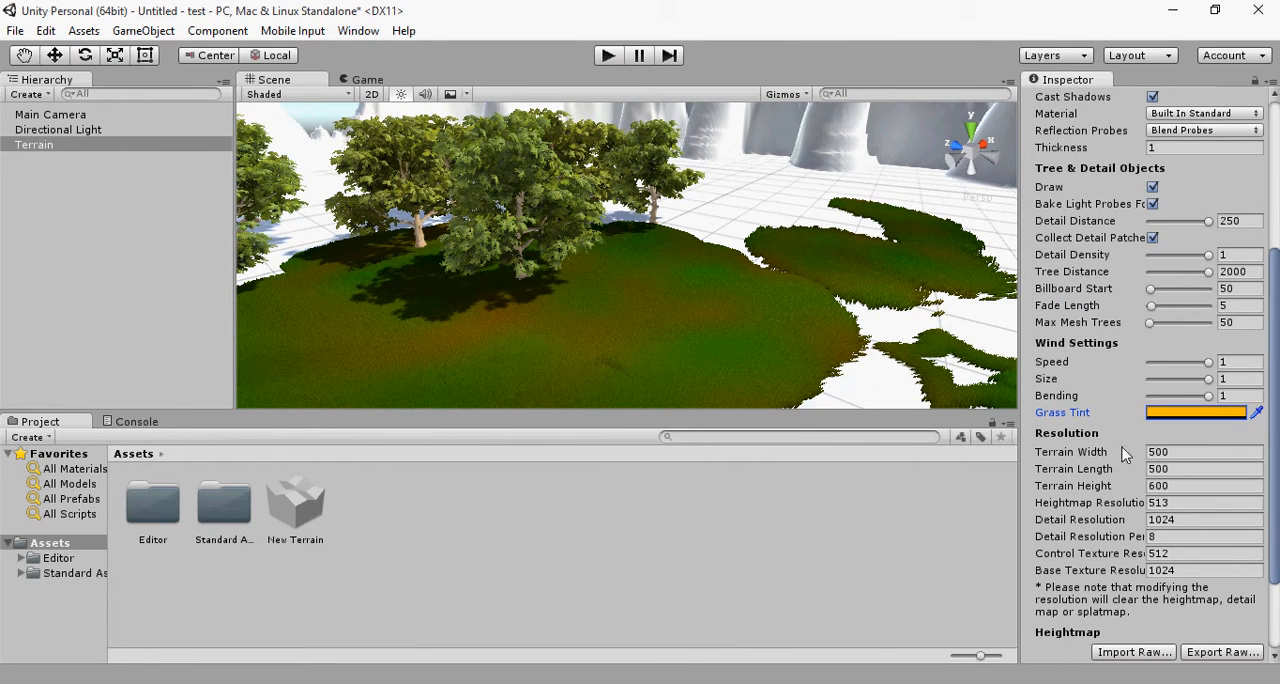
pyautogui.scroll(2, 1114, 489)
pyautogui.scroll(6, 1133, 310)
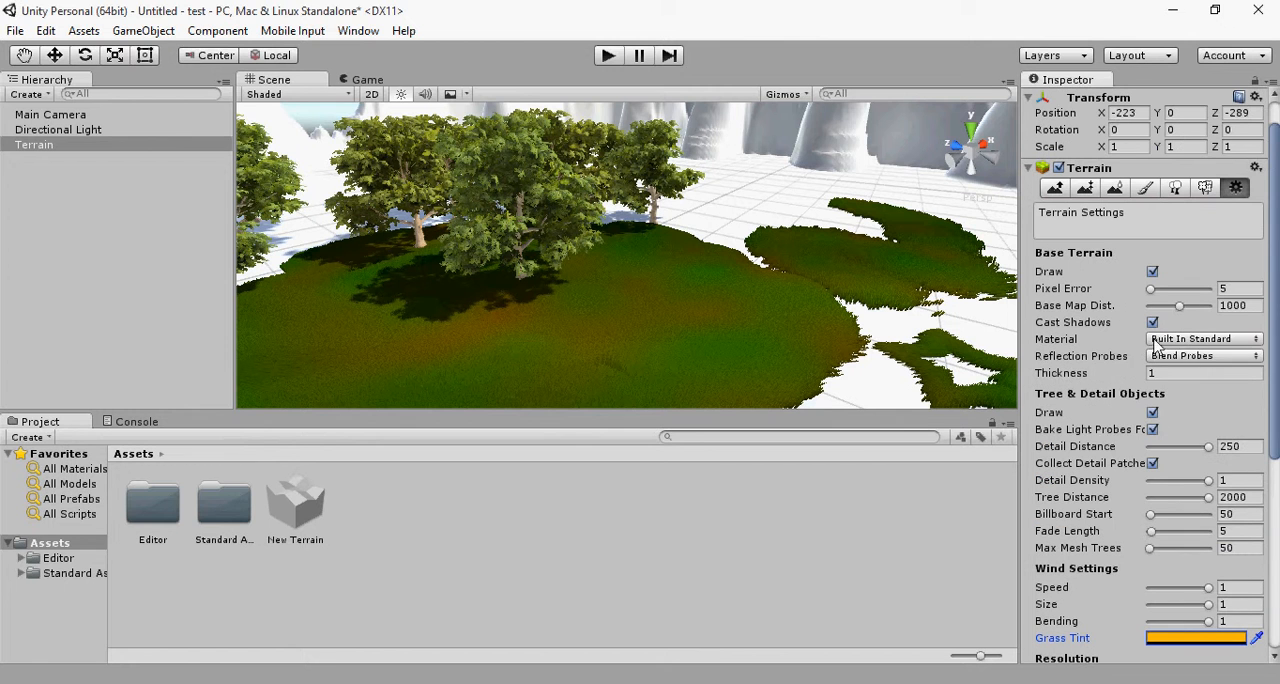
pyautogui.click(1172, 341)
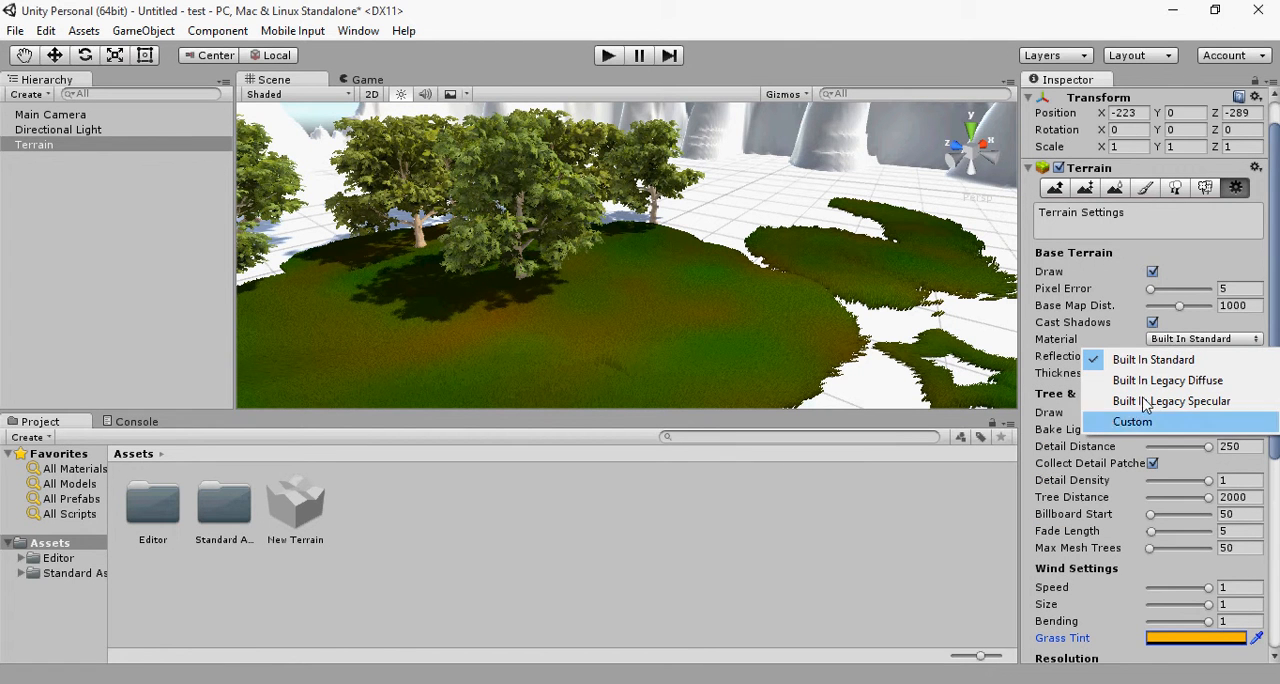
pyautogui.click(1116, 292)
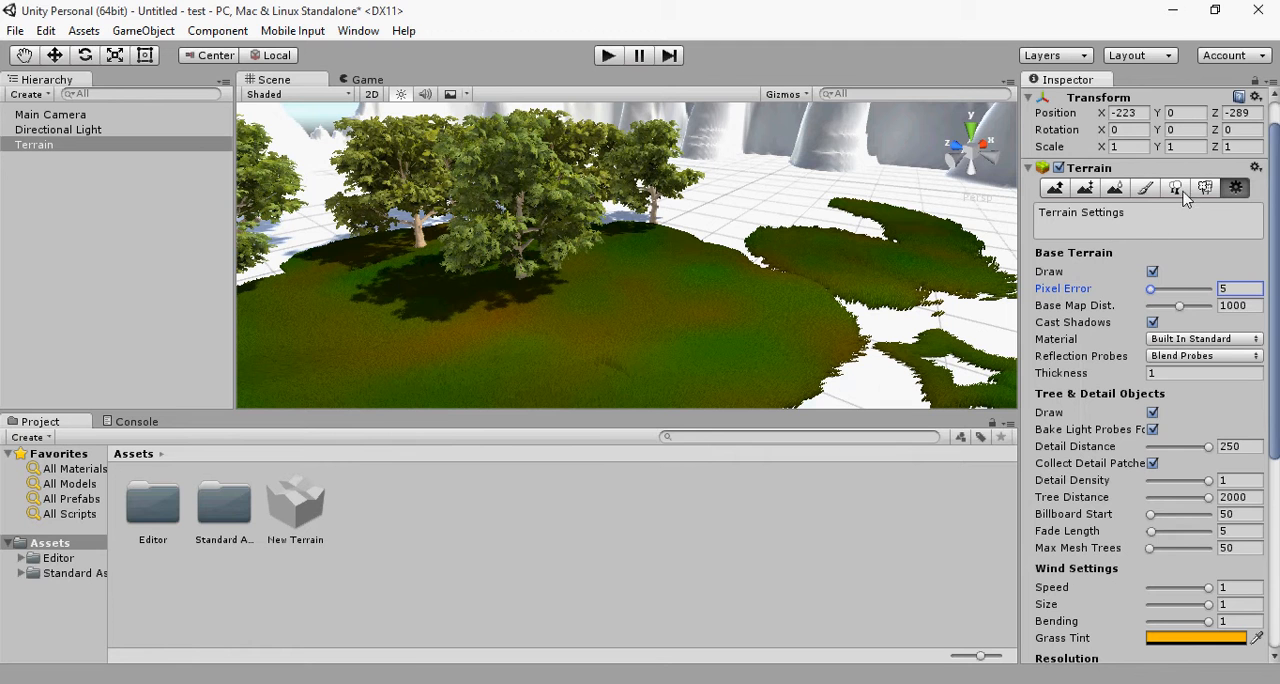
# Step: Switch to the Raise / Lower Terrain tool, view the terrain as a whole, and check the main camera's view of the game
pyautogui.click(1070, 188)
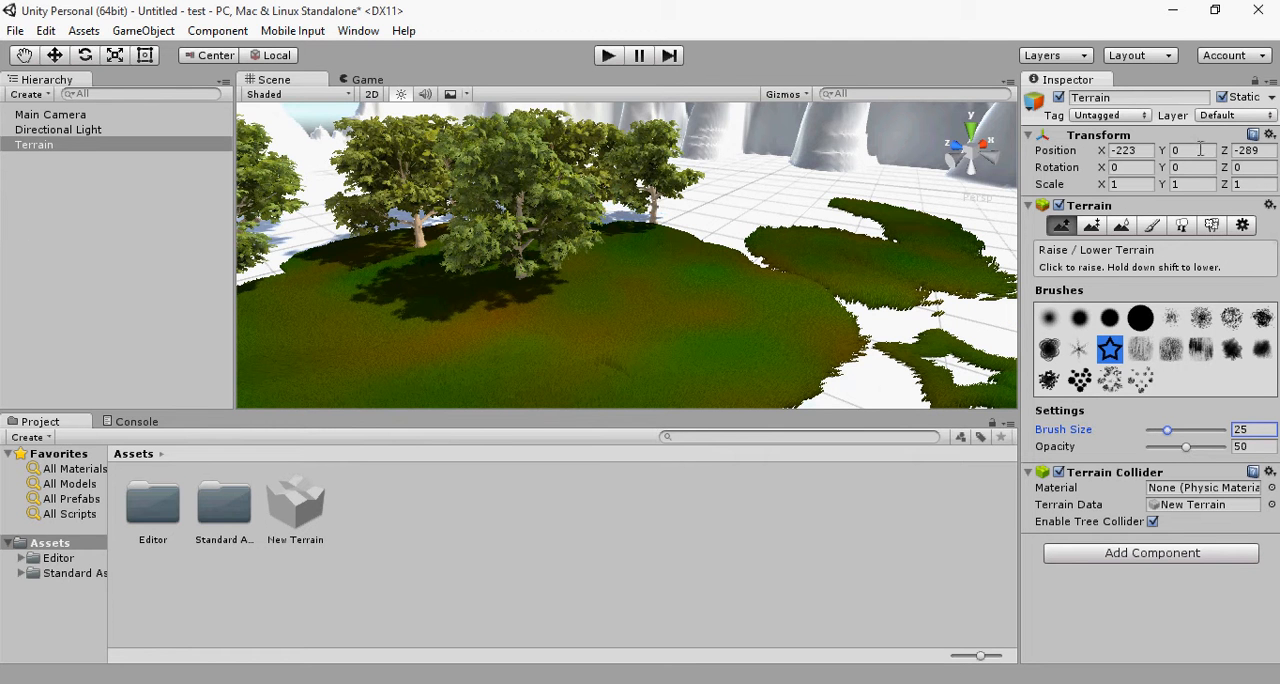
pyautogui.scroll(-6, 667, 279)
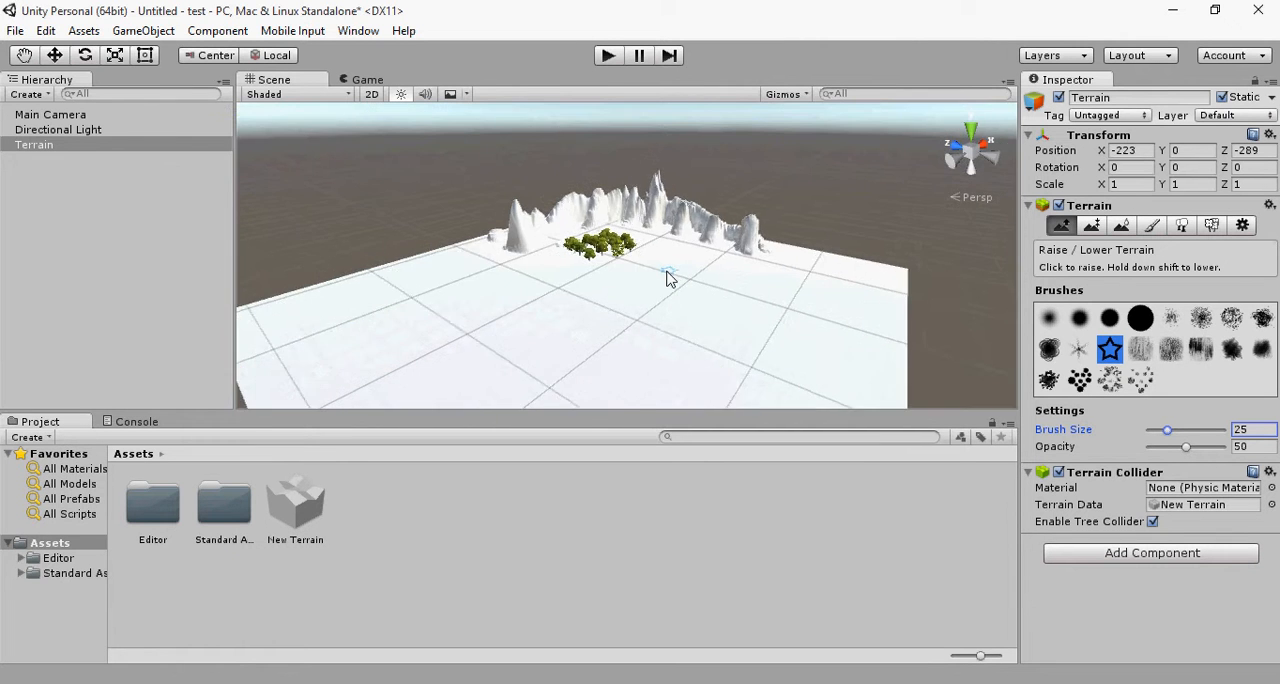
pyautogui.scroll(4, 667, 279)
pyautogui.scroll(3, 667, 279)
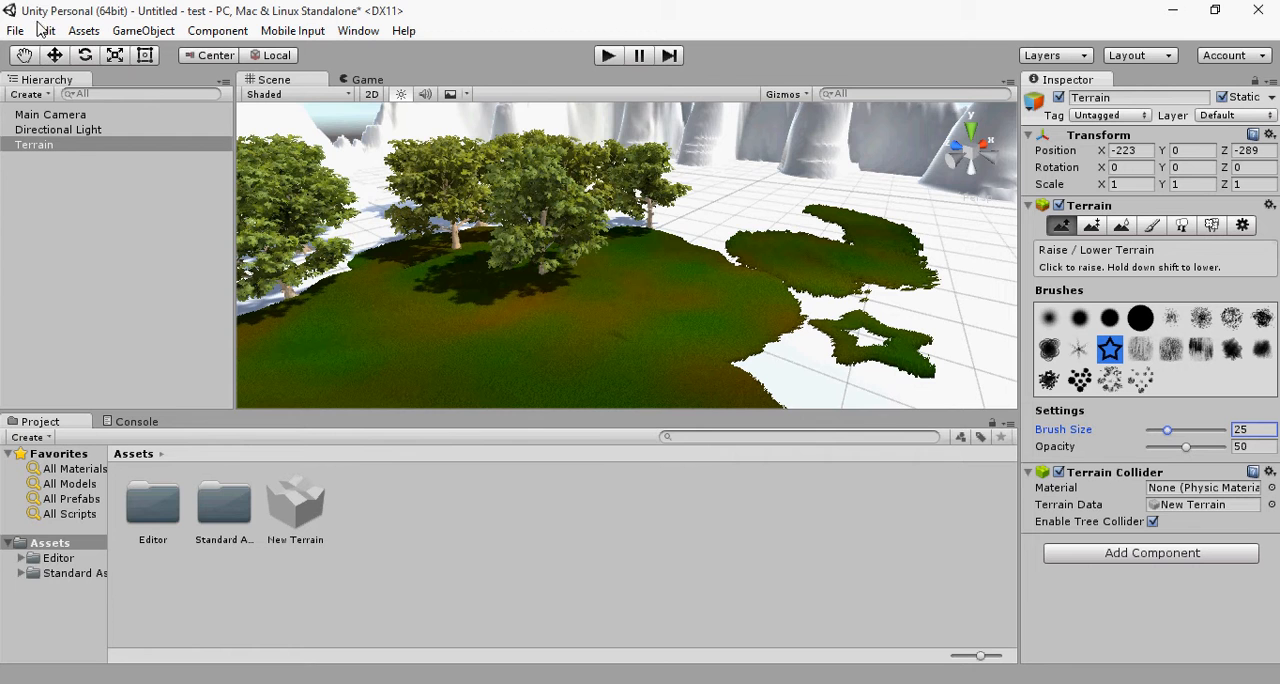
pyautogui.click(366, 79)
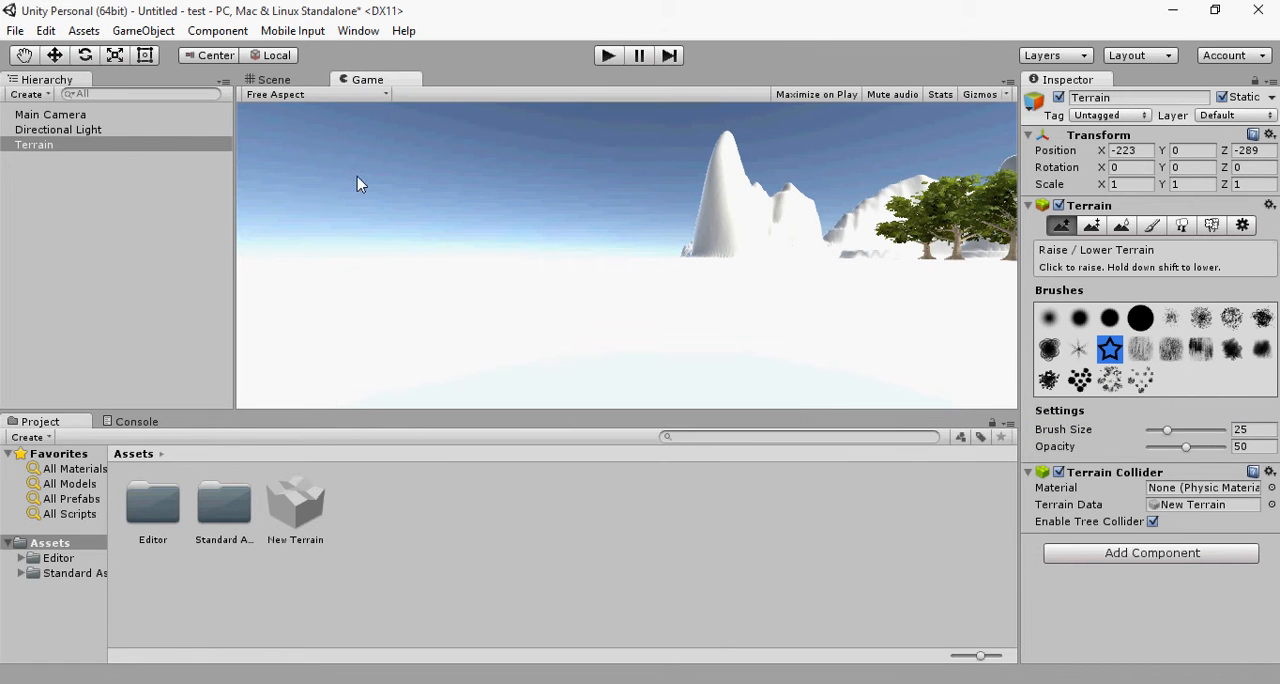
pyautogui.click(274, 79)
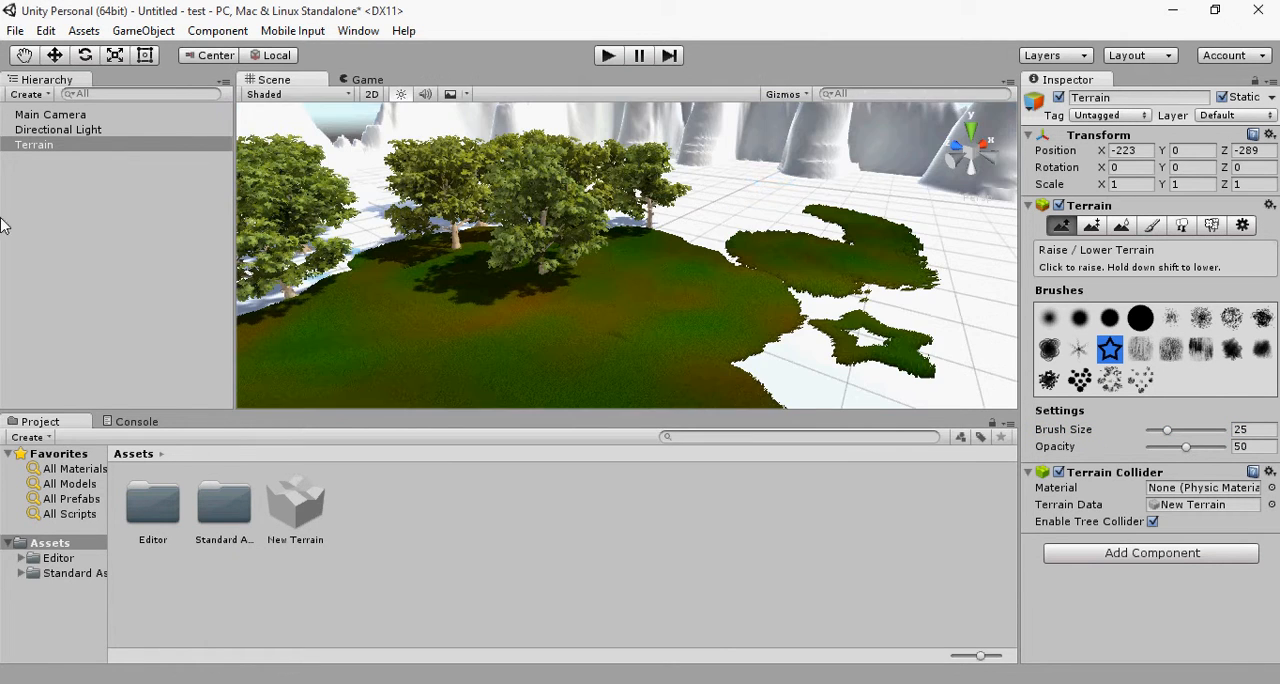
# Step: Import the complete Characters standard asset package into the project
pyautogui.click(84, 30)
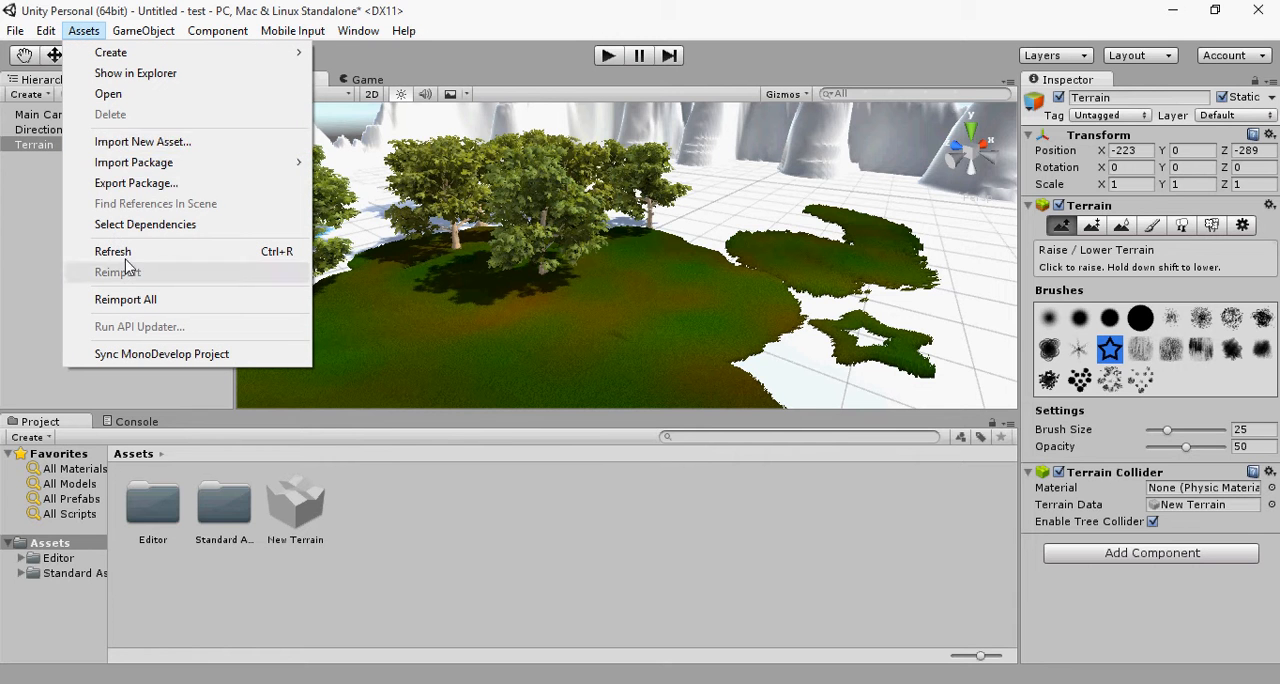
pyautogui.moveTo(183, 162)
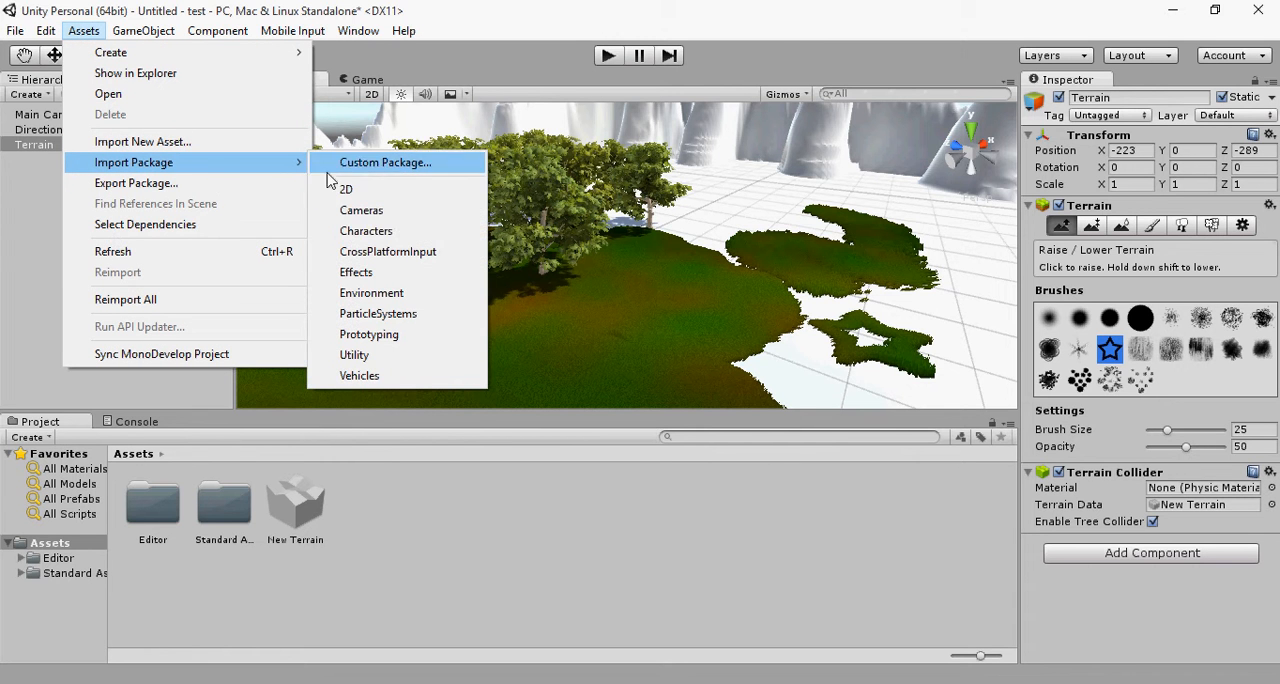
pyautogui.click(380, 233)
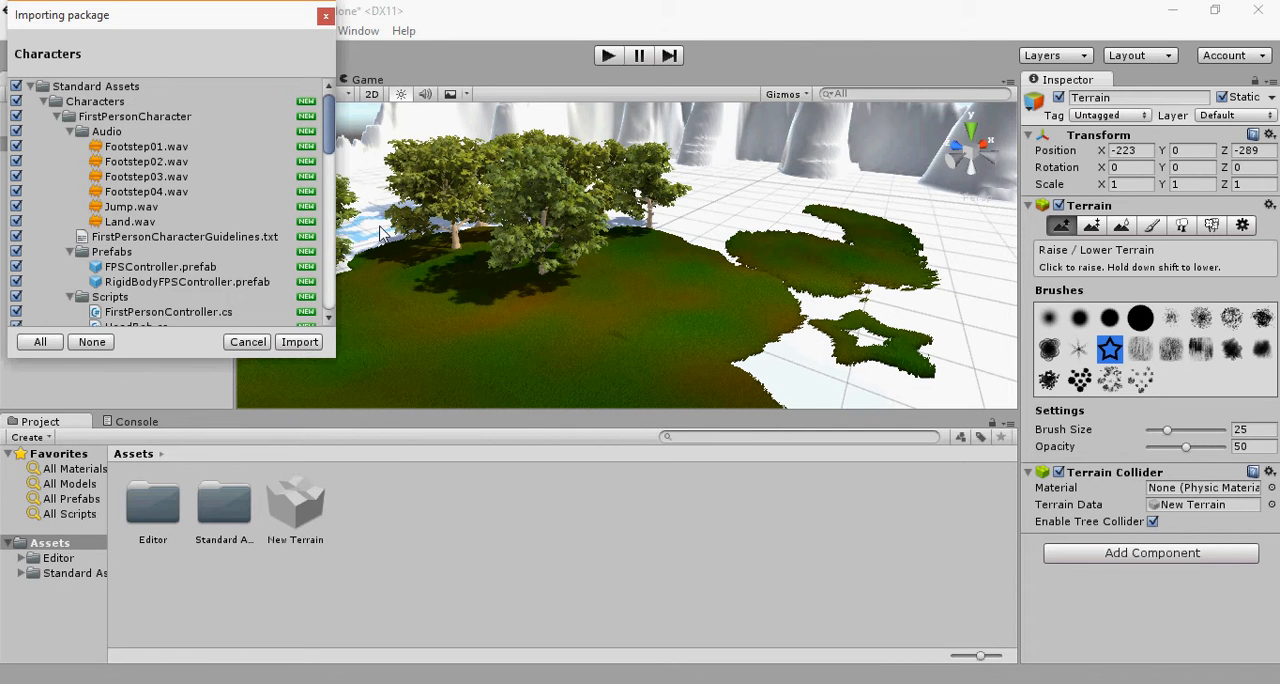
pyautogui.click(296, 343)
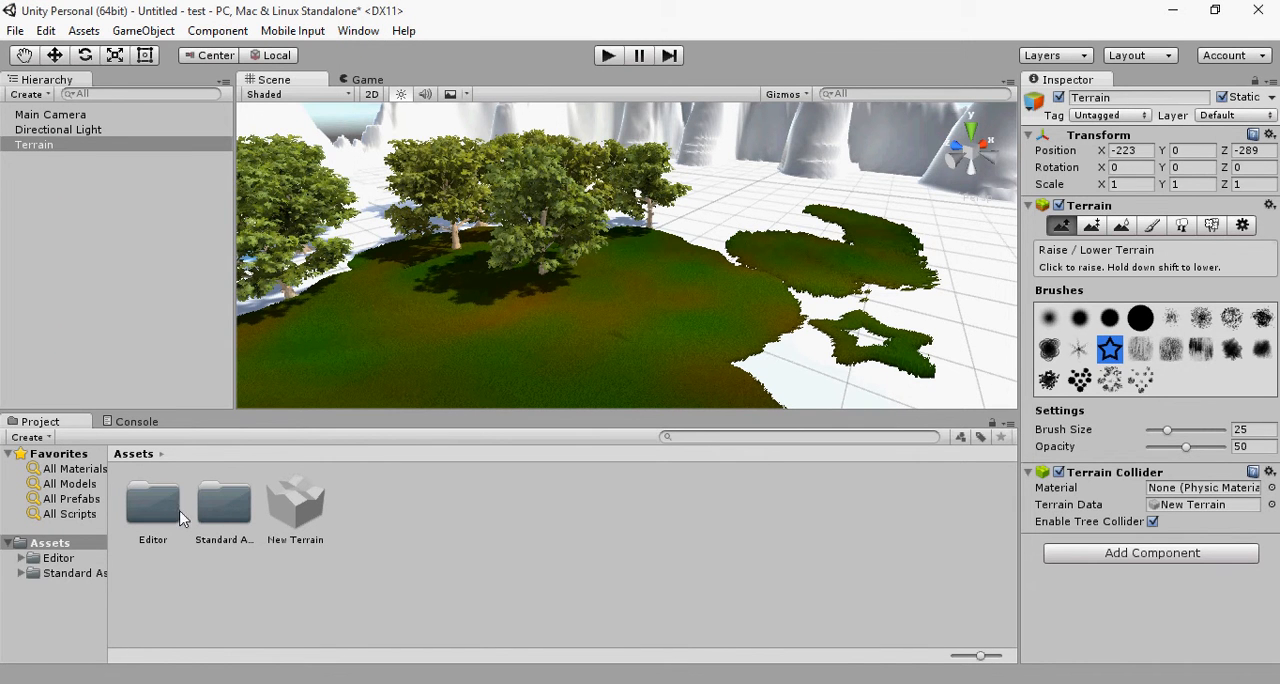
# Step: Place the FPSController prefab from the FirstPersonCharacter assets on the grass in front of the trees
pyautogui.click(224, 520)
pyautogui.doubleClick(224, 510)
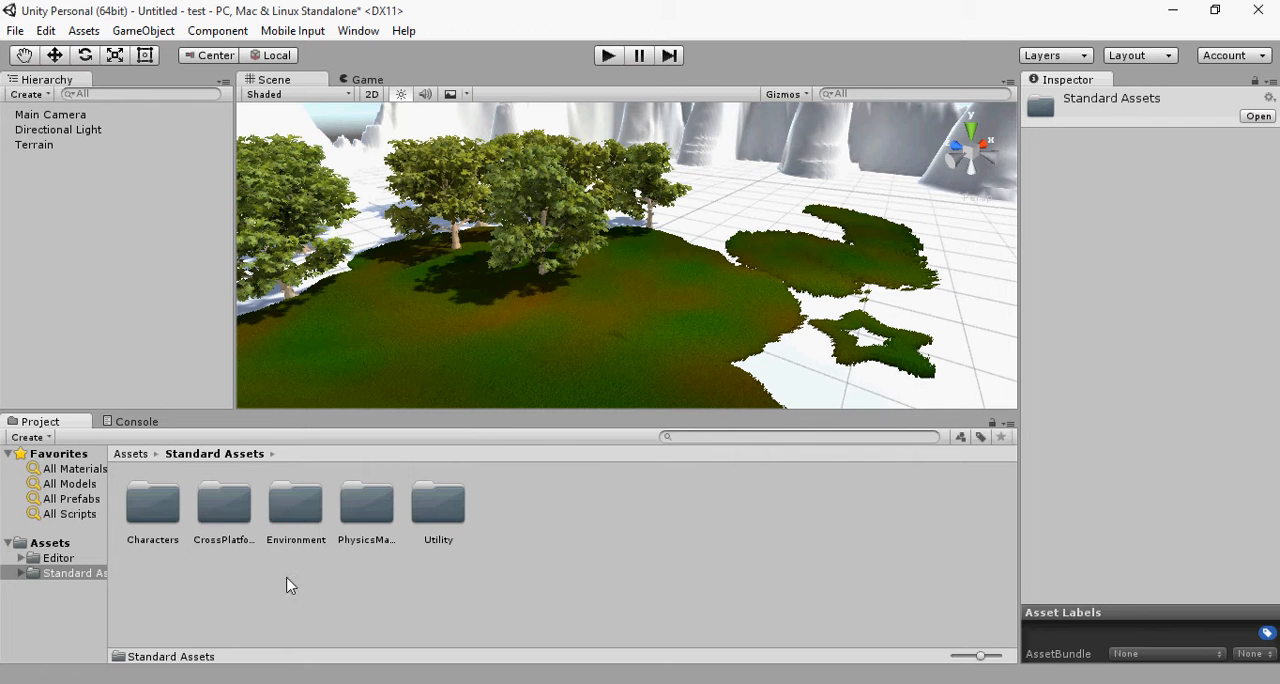
pyautogui.doubleClick(160, 527)
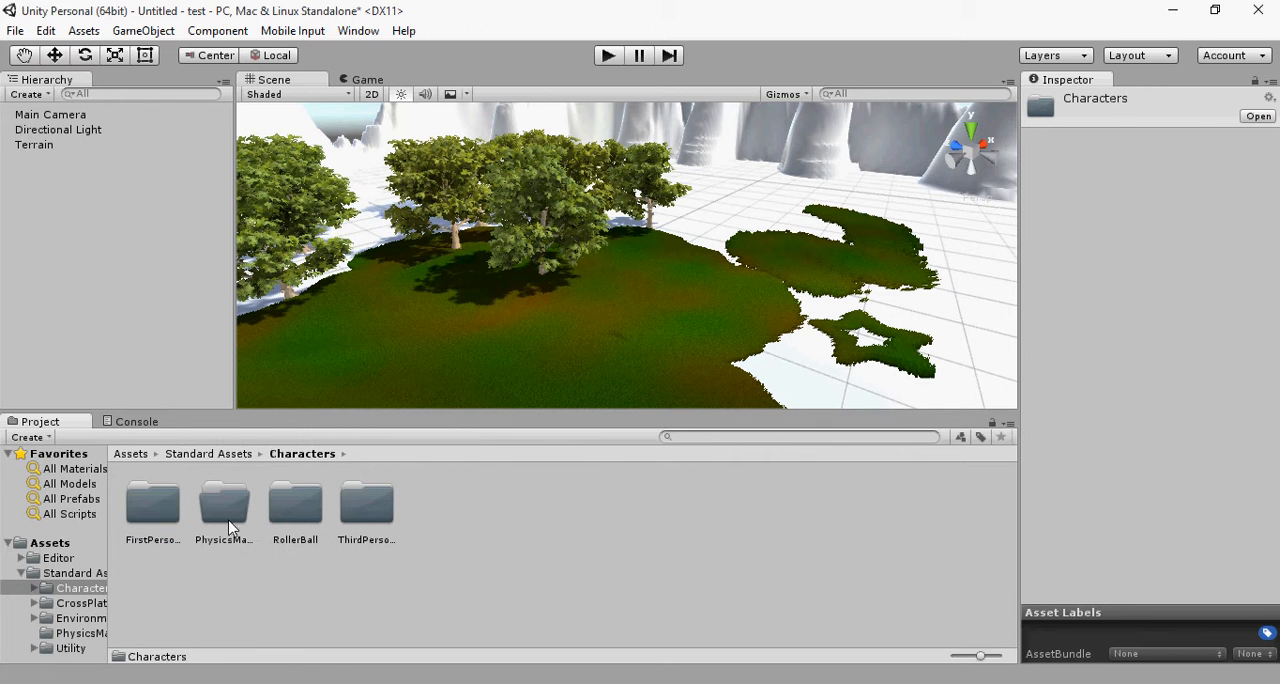
pyautogui.click(156, 525)
pyautogui.doubleClick(156, 523)
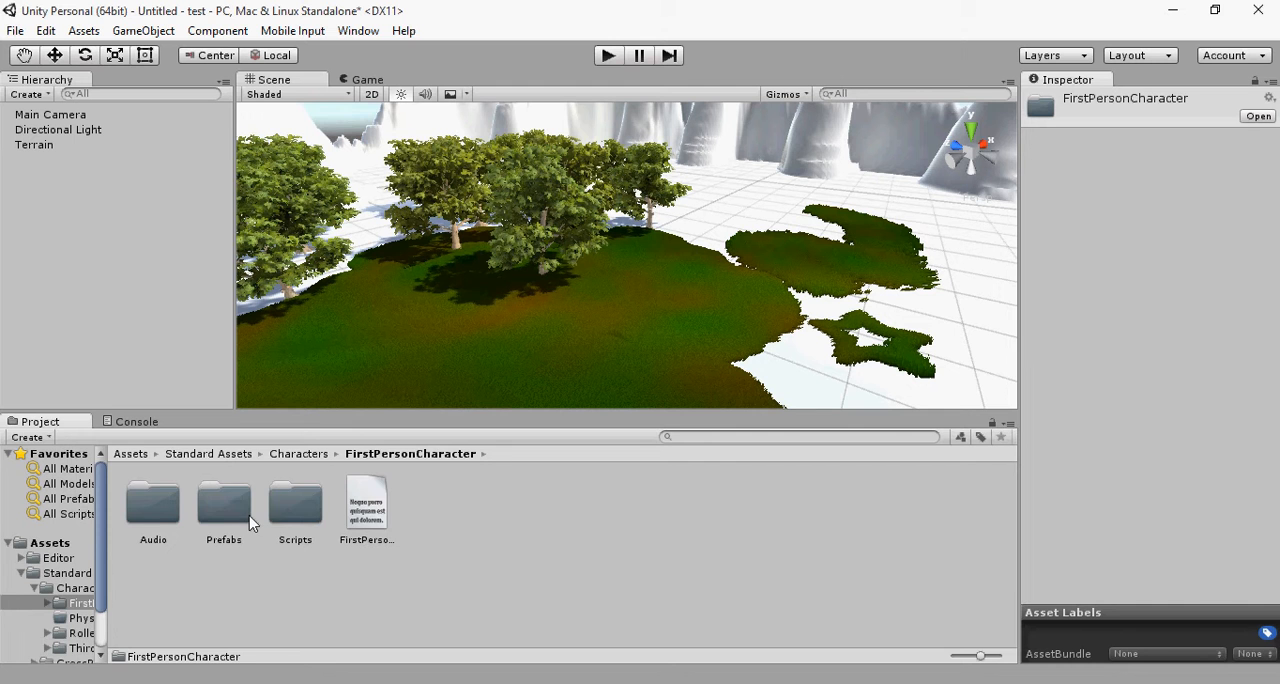
pyautogui.doubleClick(224, 505)
pyautogui.click(144, 518)
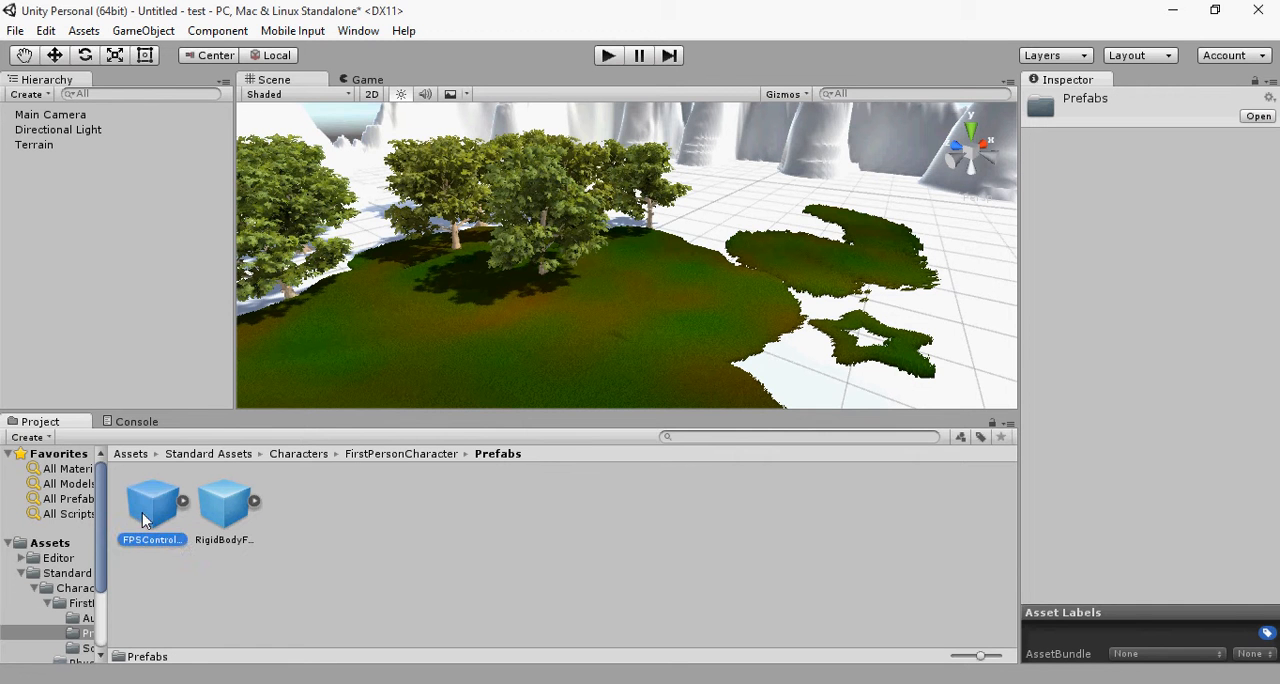
pyautogui.moveTo(266, 436); pyautogui.dragTo(469, 360)
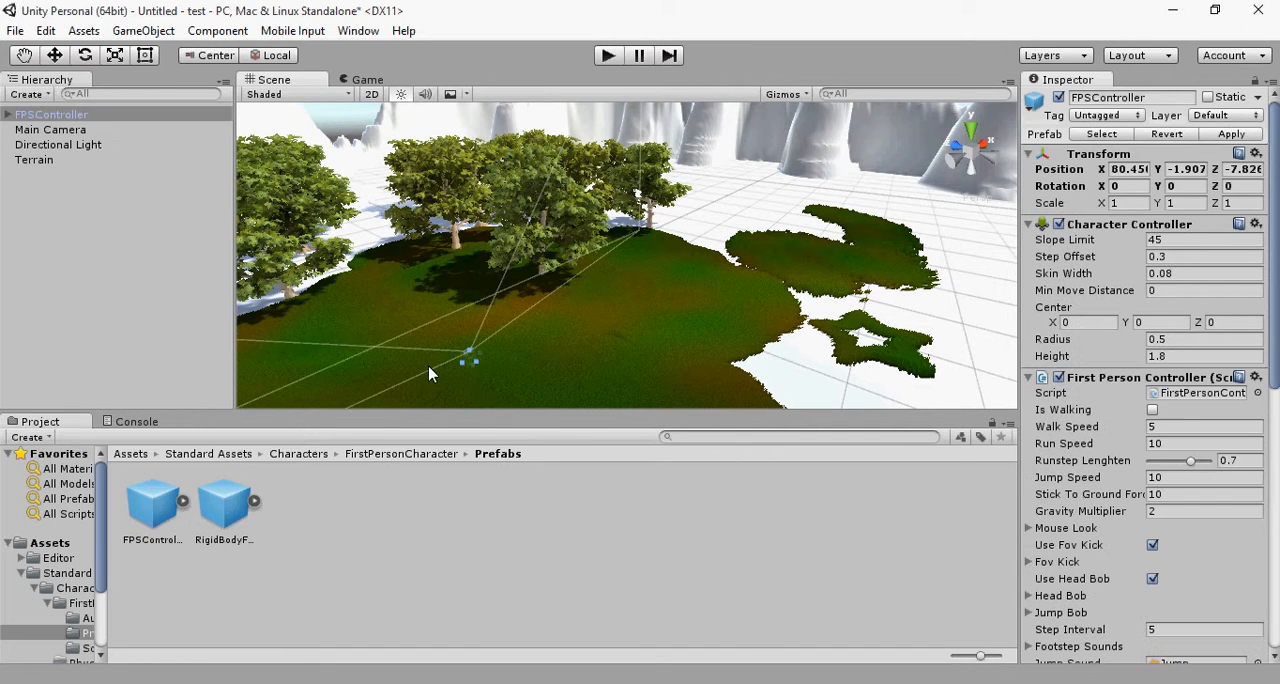
# Step: Delete the Main Camera from the scene
pyautogui.click(55, 146)
pyautogui.click(56, 131)
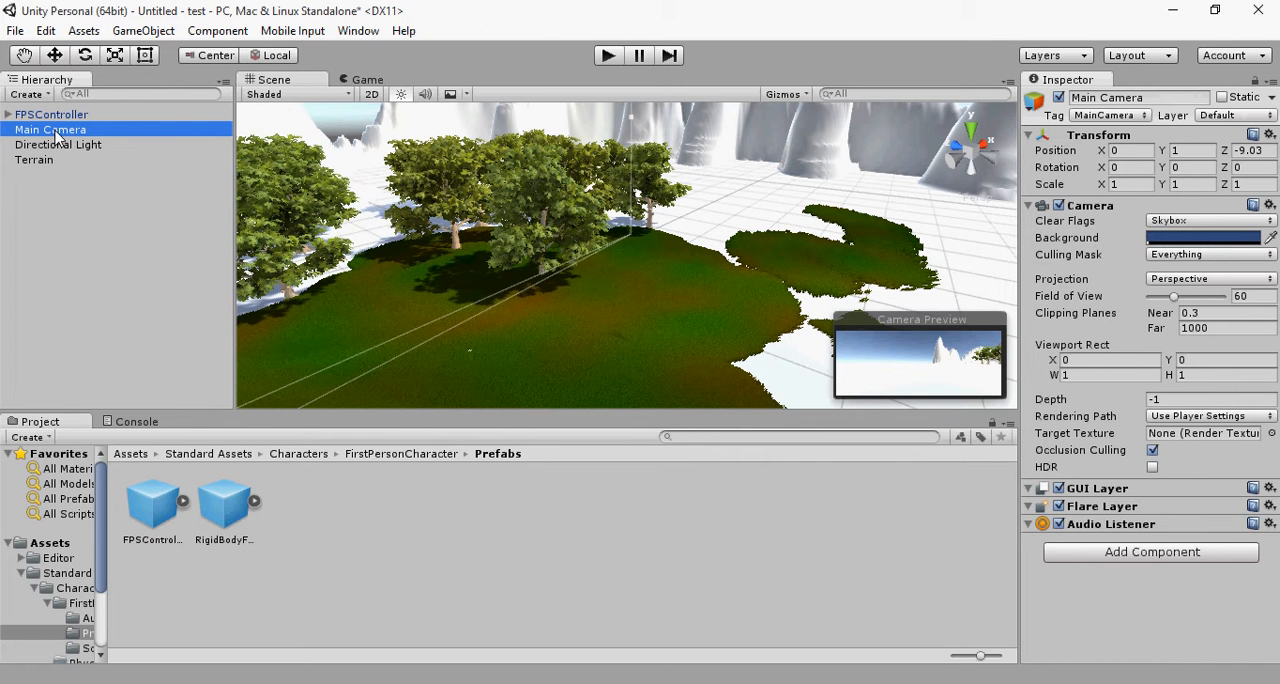
pyautogui.press('Delete')
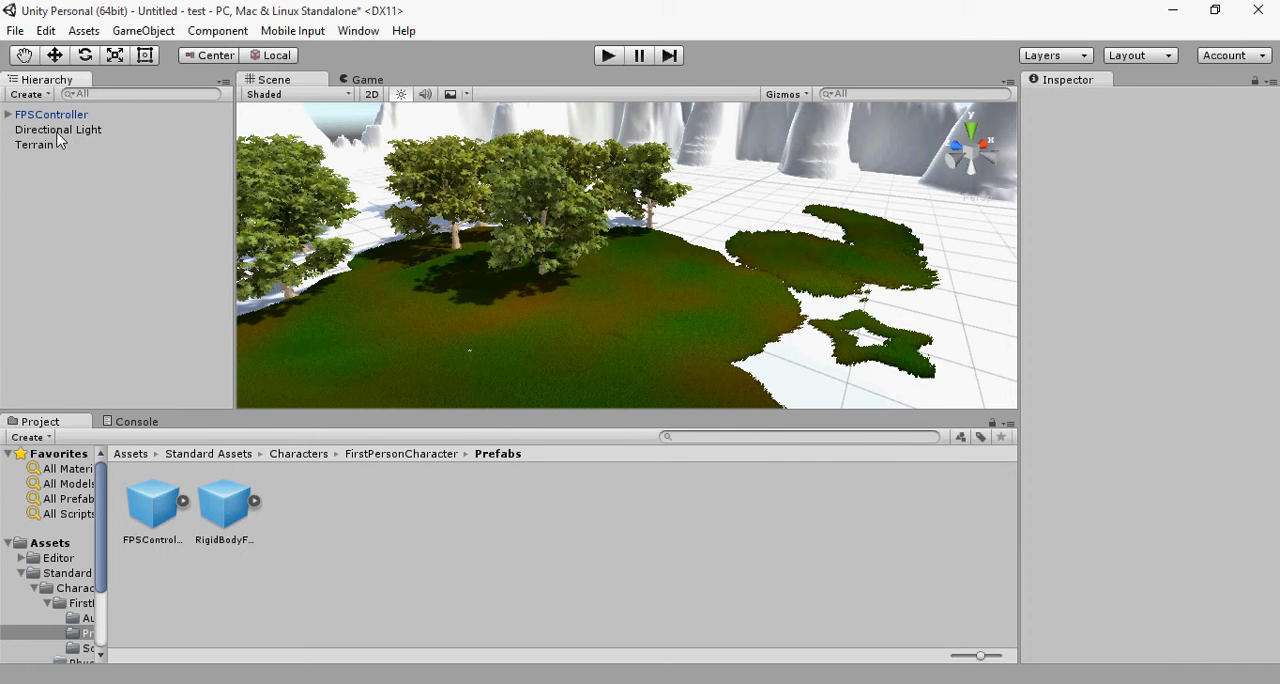
# Step: Run the game and walk the first-person character forward across the grass towards the trees
pyautogui.click(608, 56)
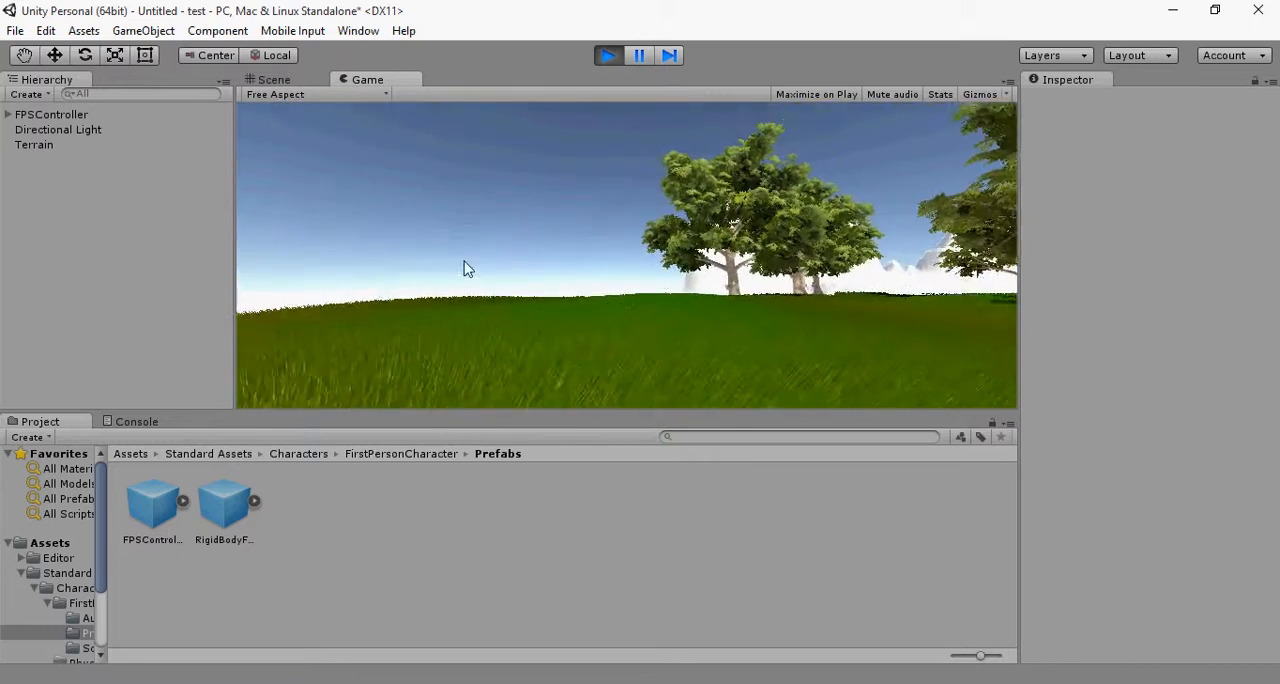
pyautogui.press('w')
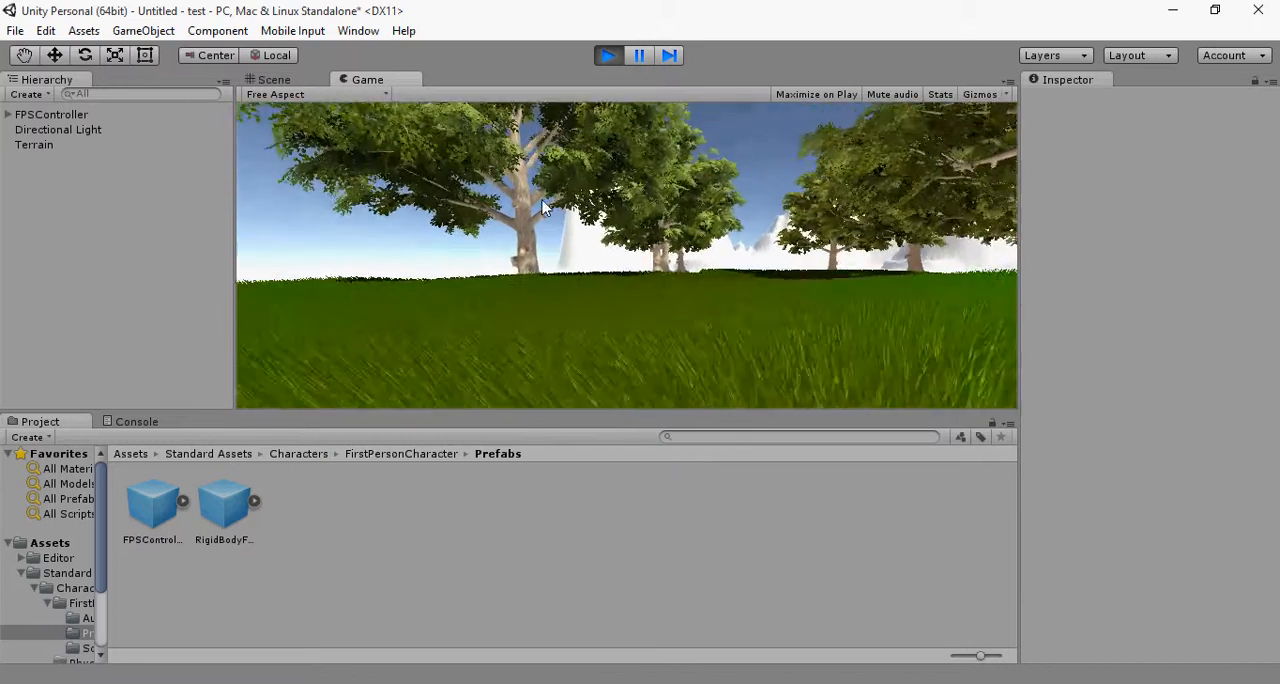
# Step: Walk the first-person character around the trees, over the bare ground and back through the grass, and stop the game
pyautogui.press('w')
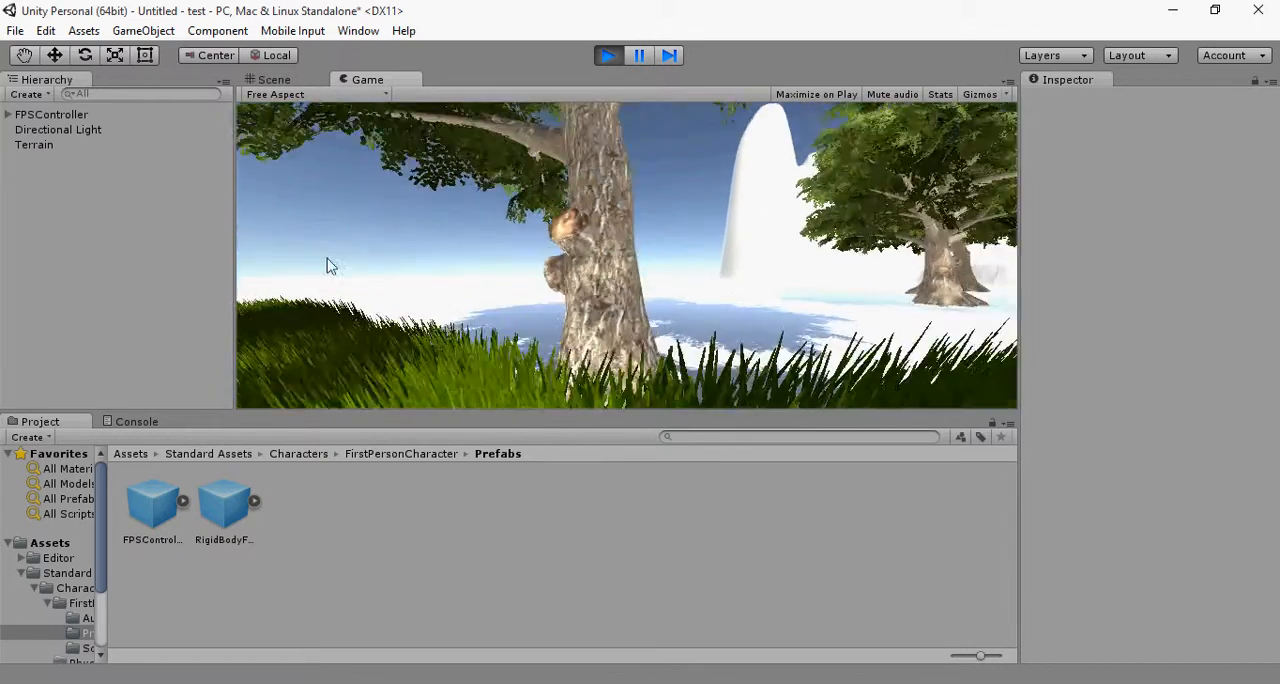
pyautogui.press('w')
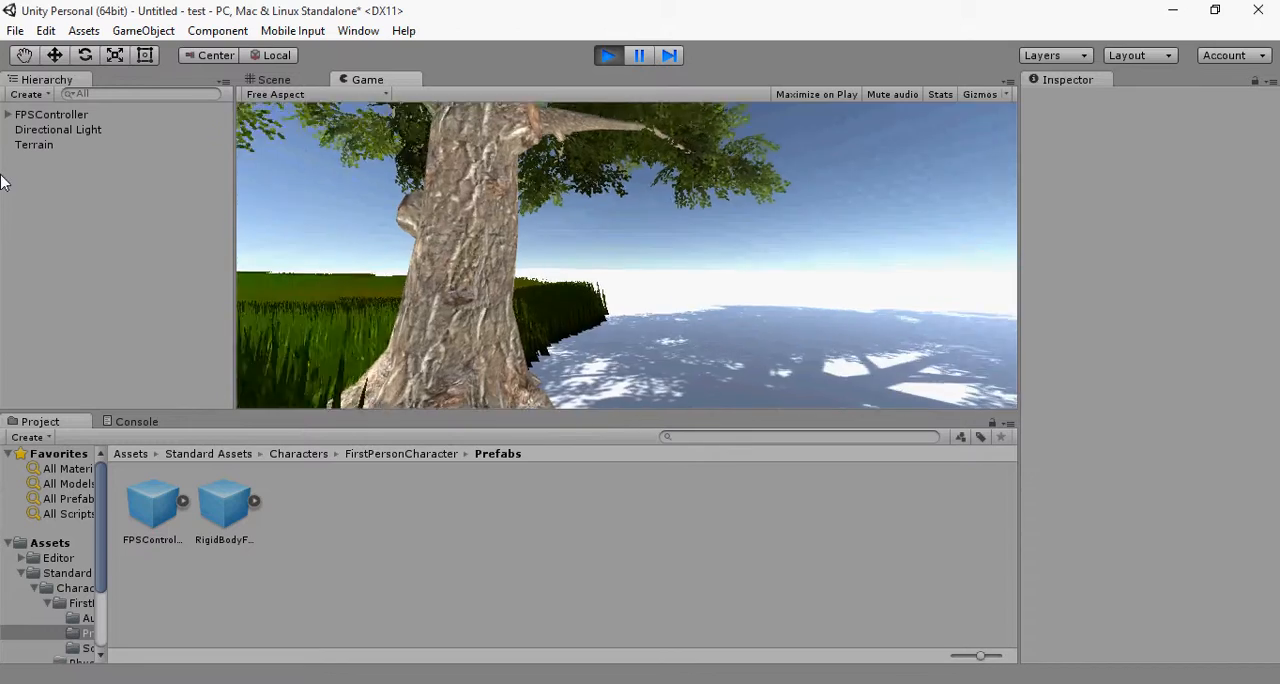
pyautogui.press('s')
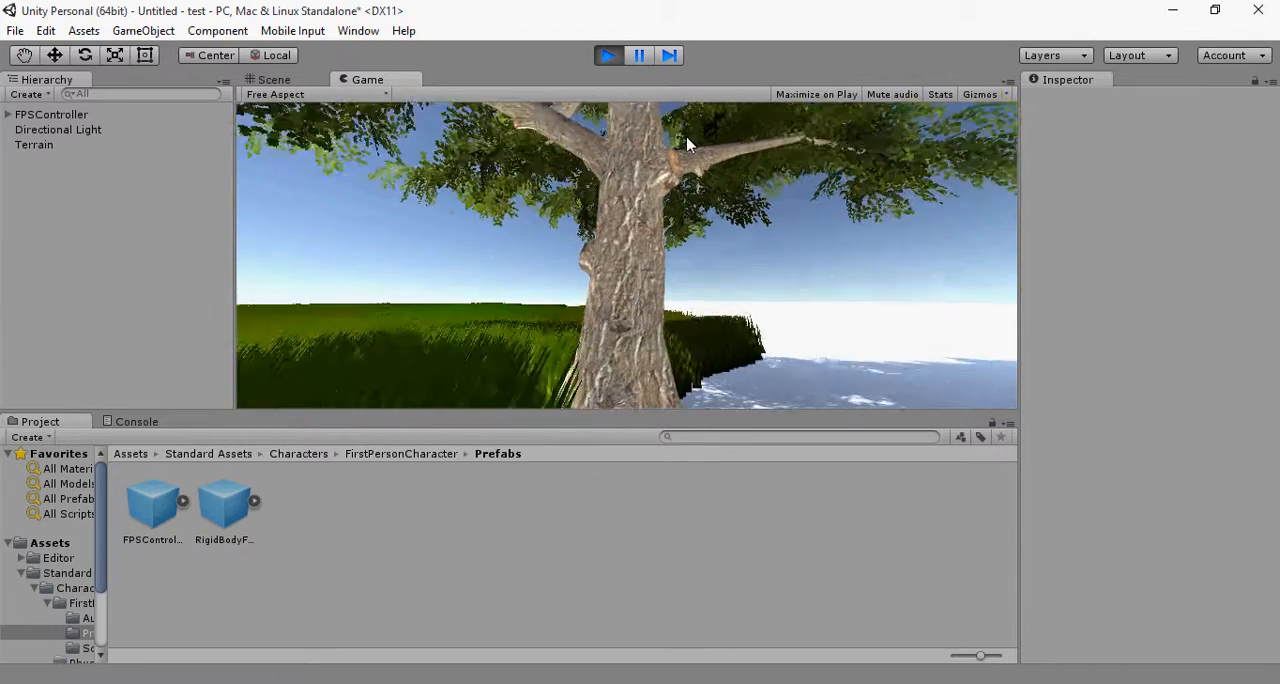
pyautogui.press('w')
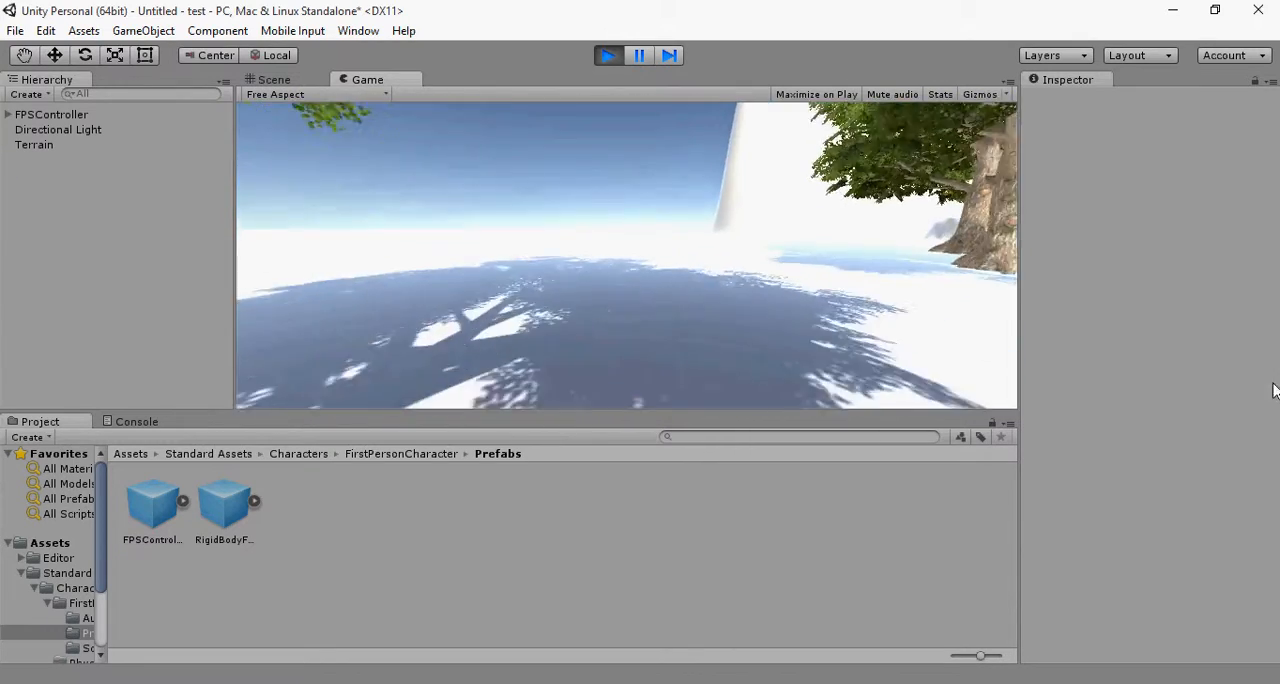
pyautogui.press('w')
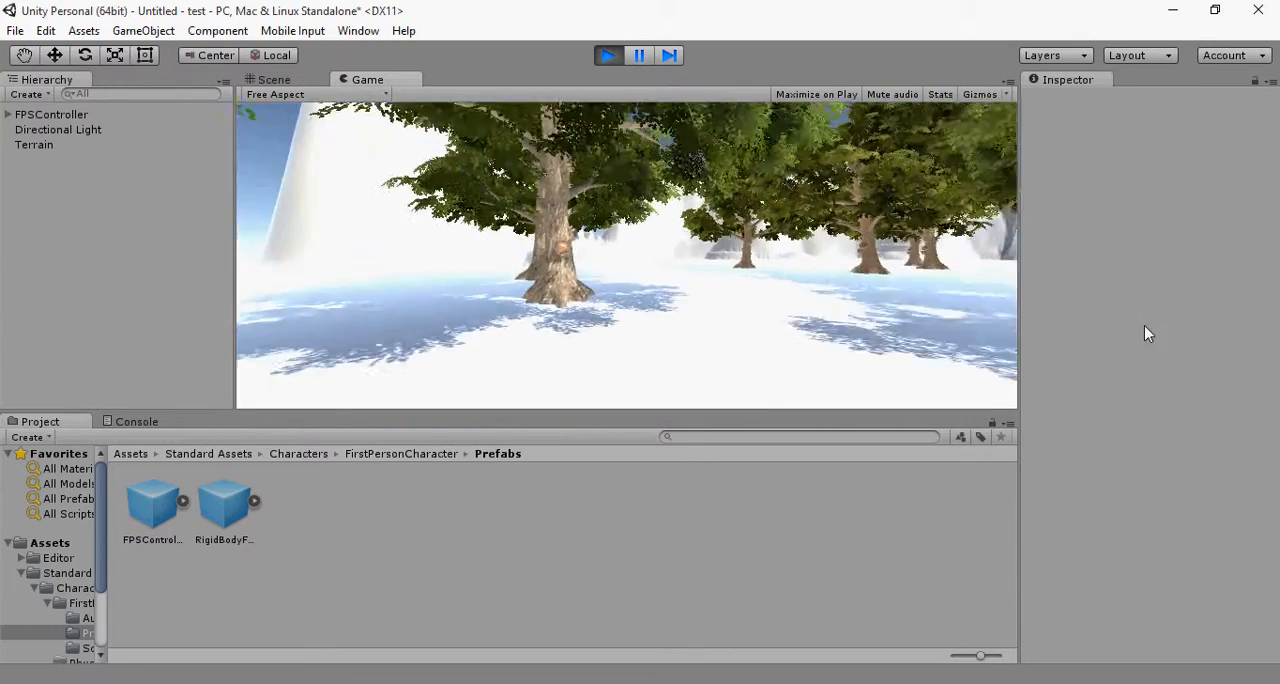
pyautogui.press('w')
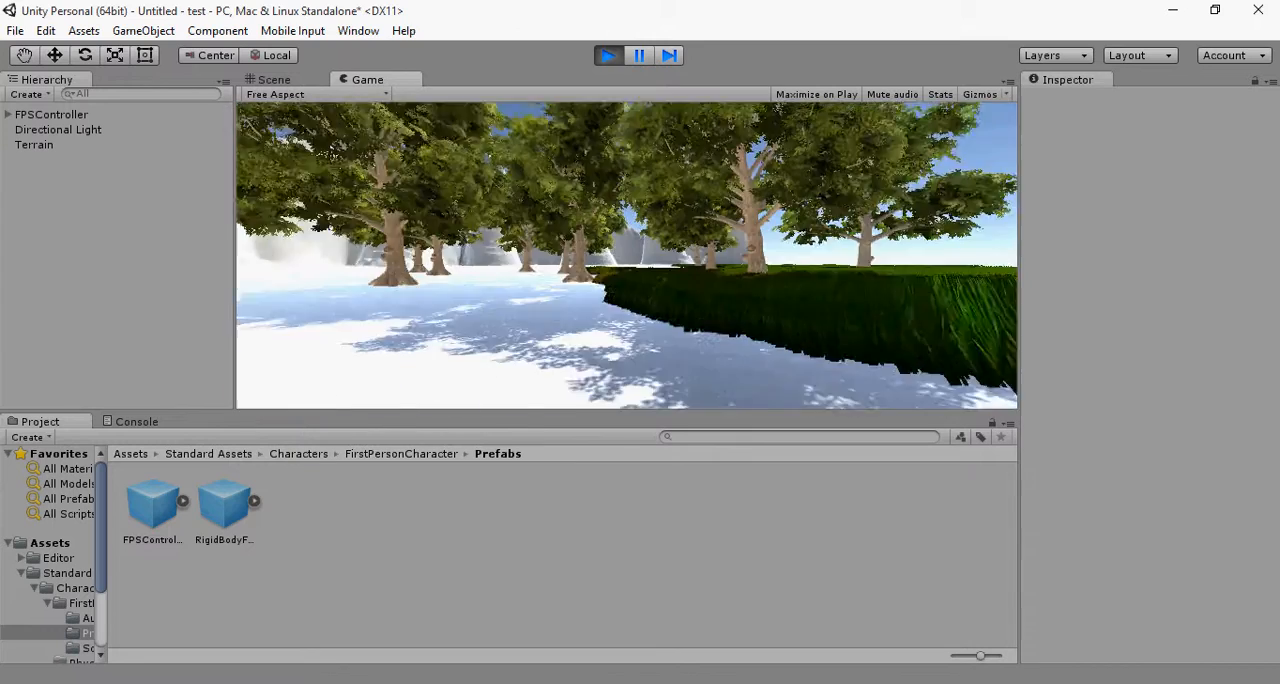
pyautogui.press('w')
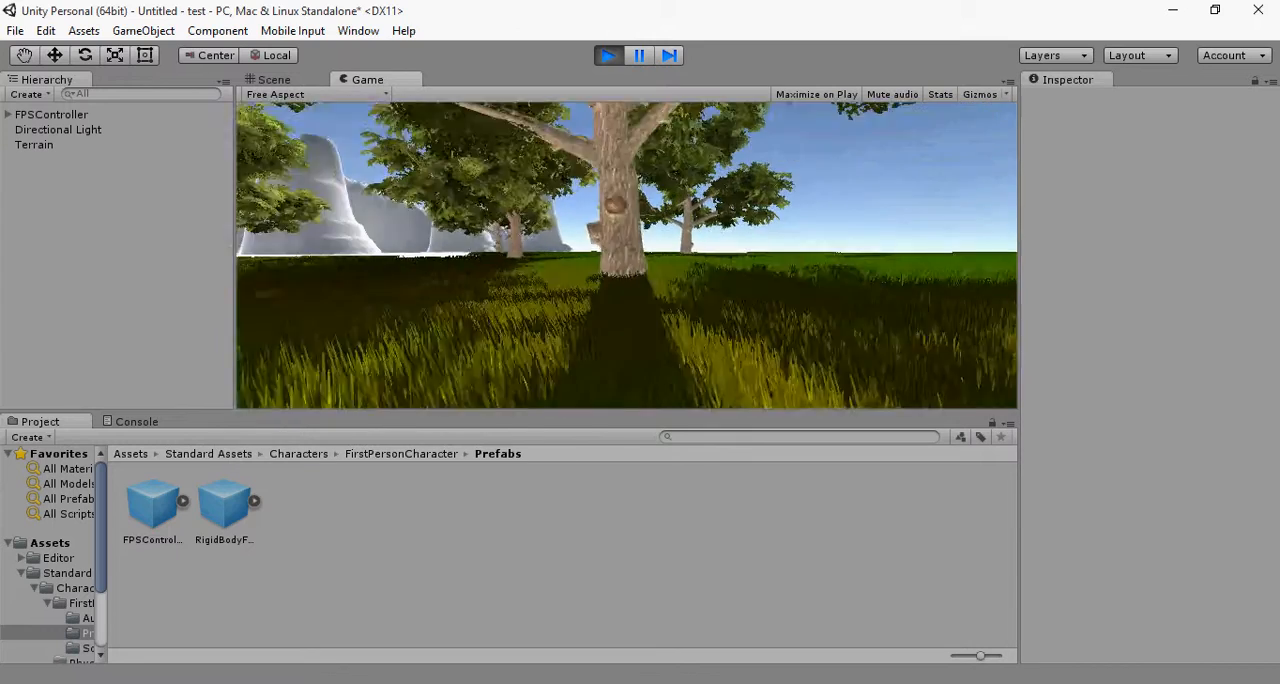
pyautogui.press('w')
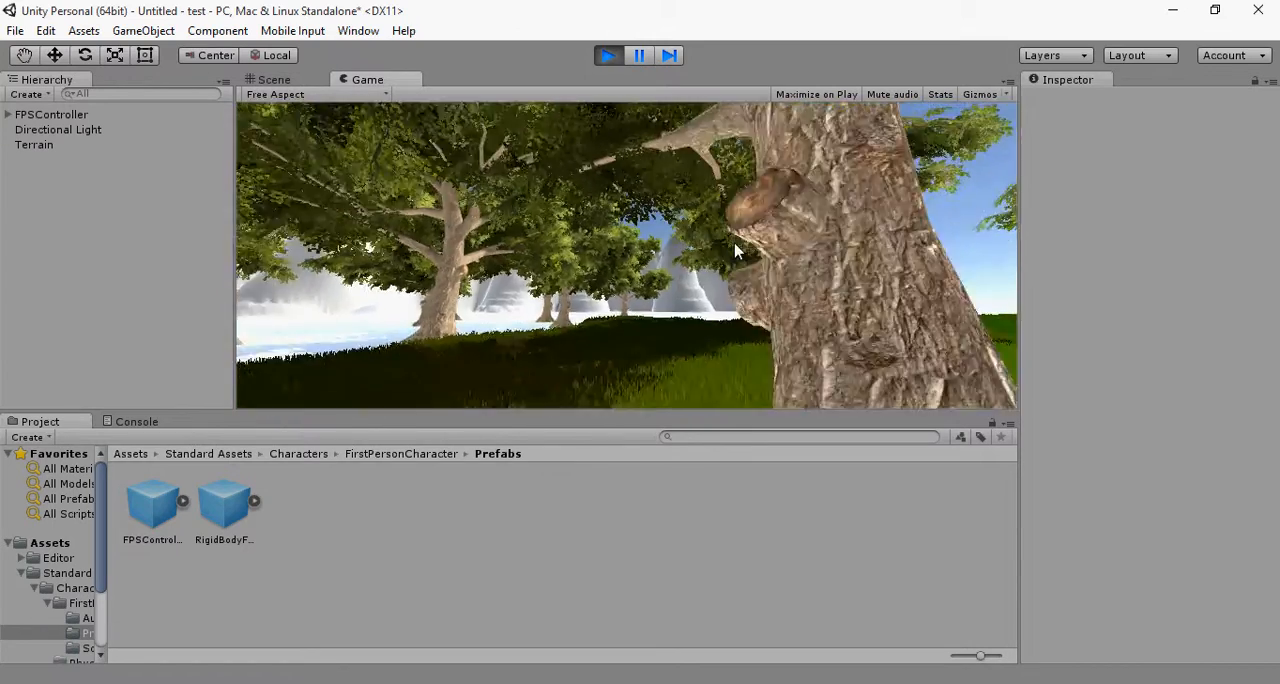
pyautogui.press('w')
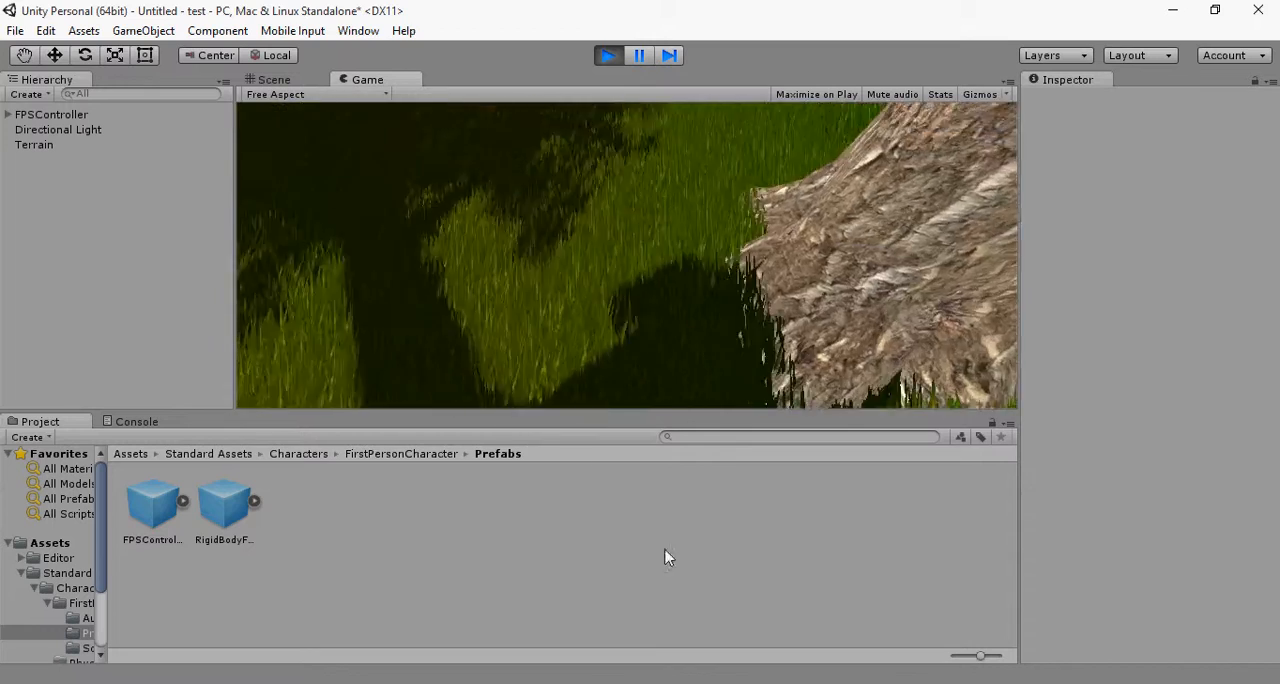
pyautogui.press('w')
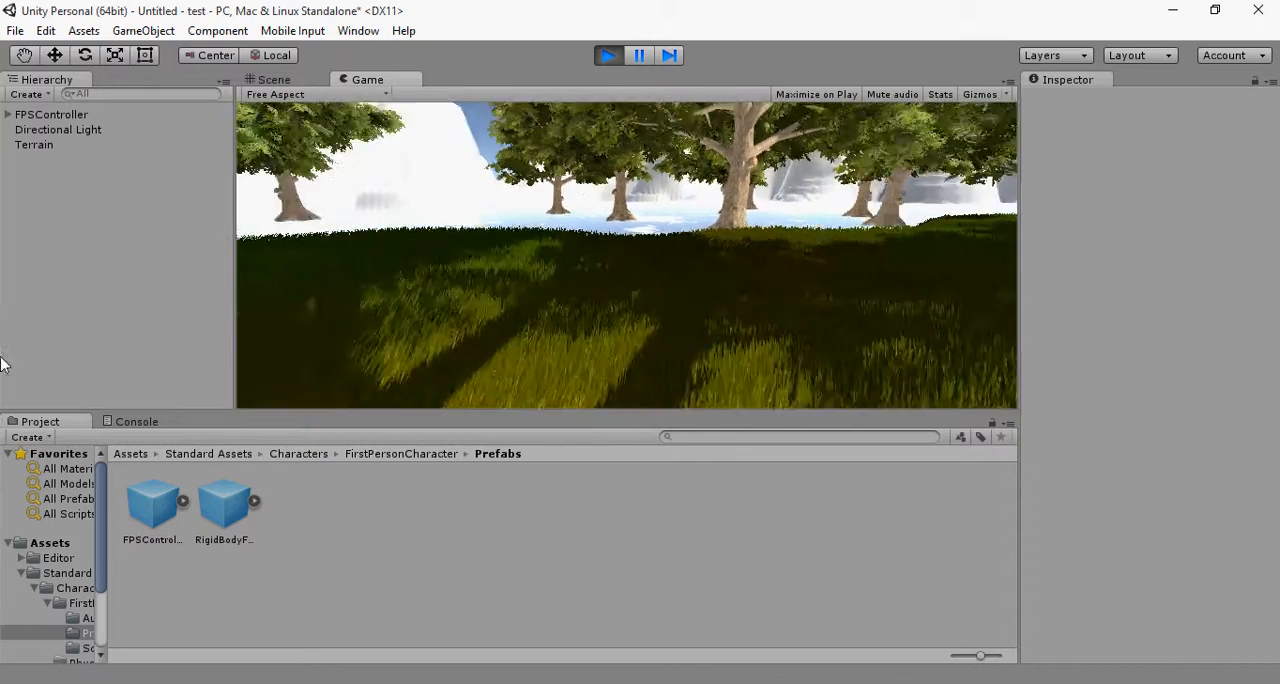
pyautogui.press('w')
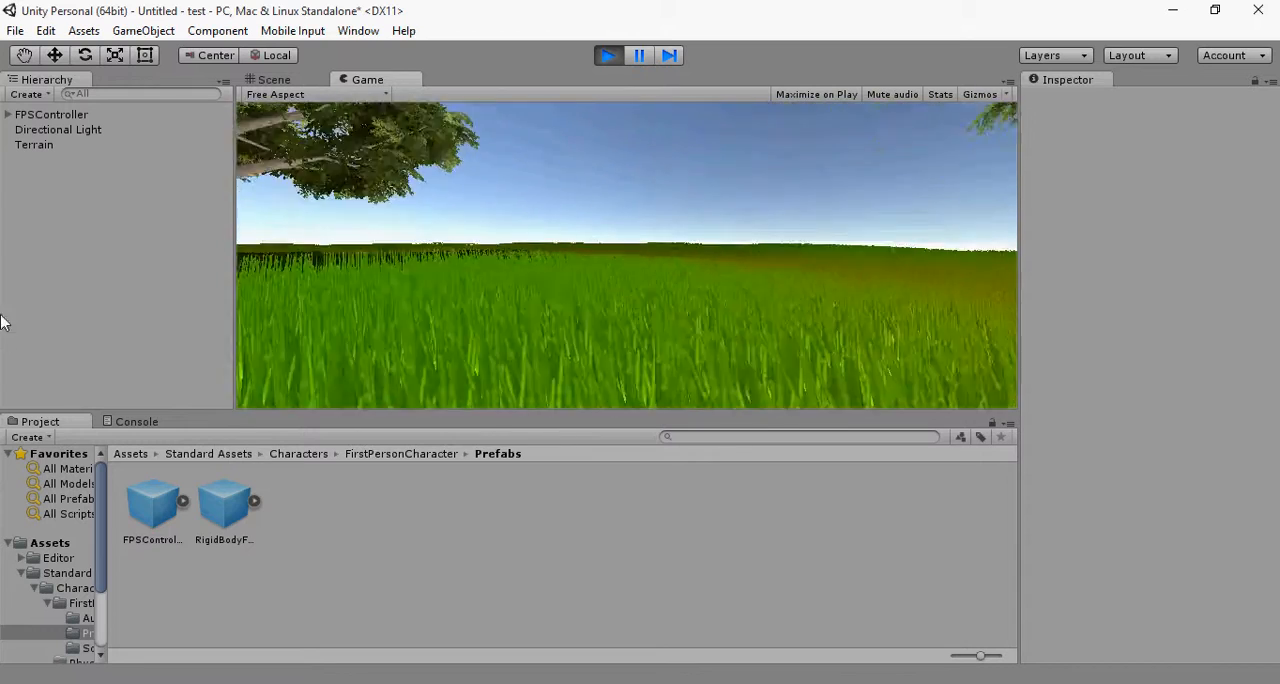
pyautogui.click(607, 57)
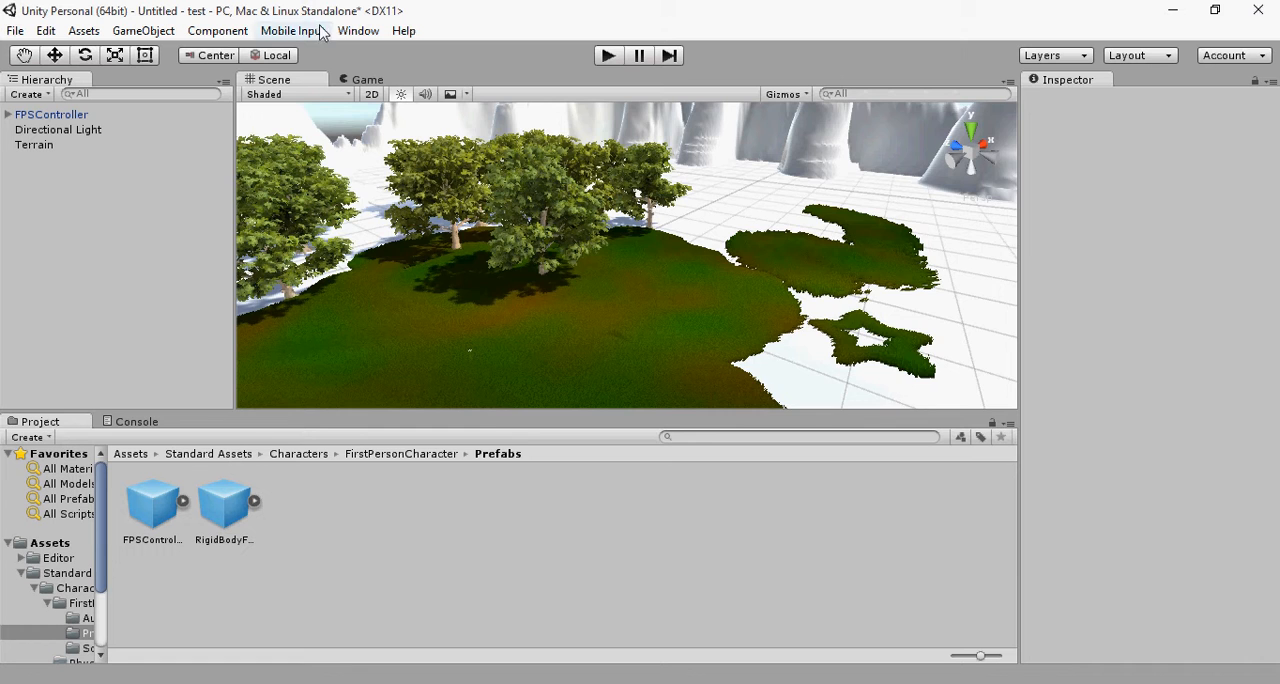
# Step: Create a new scene, discarding the unsaved changes to the current one
pyautogui.scroll(-4, 416, 256)
pyautogui.scroll(5, 452, 331)
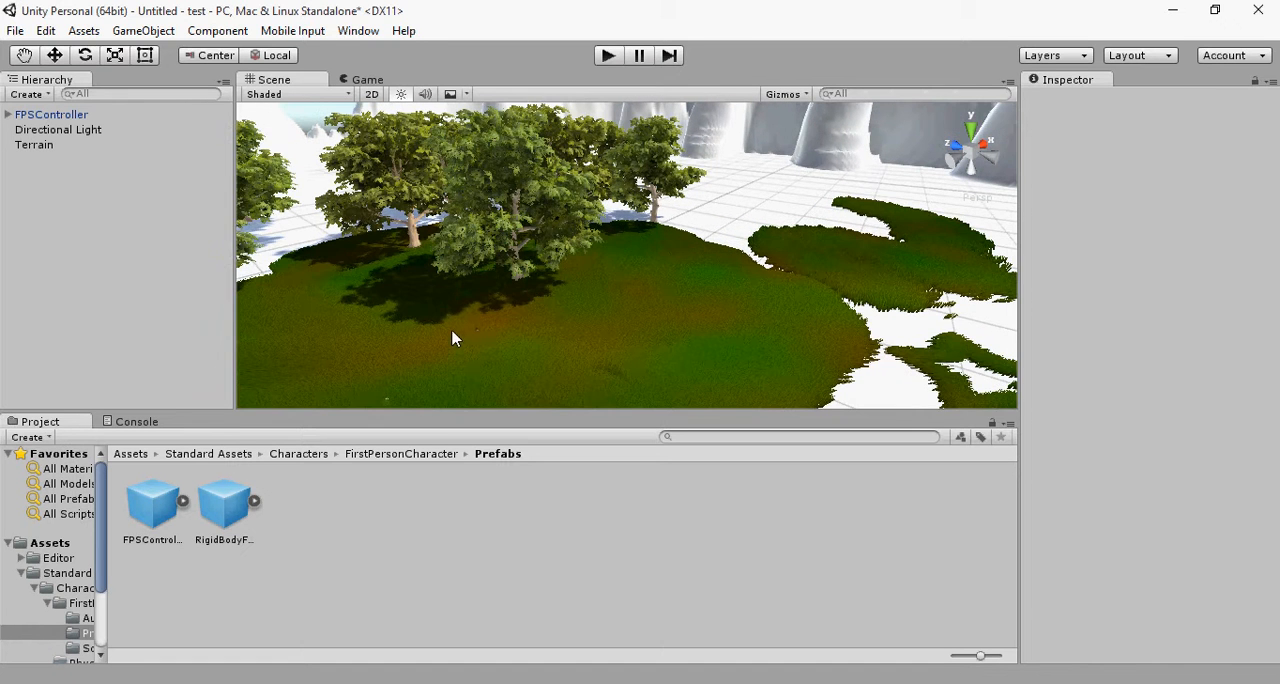
pyautogui.click(471, 371)
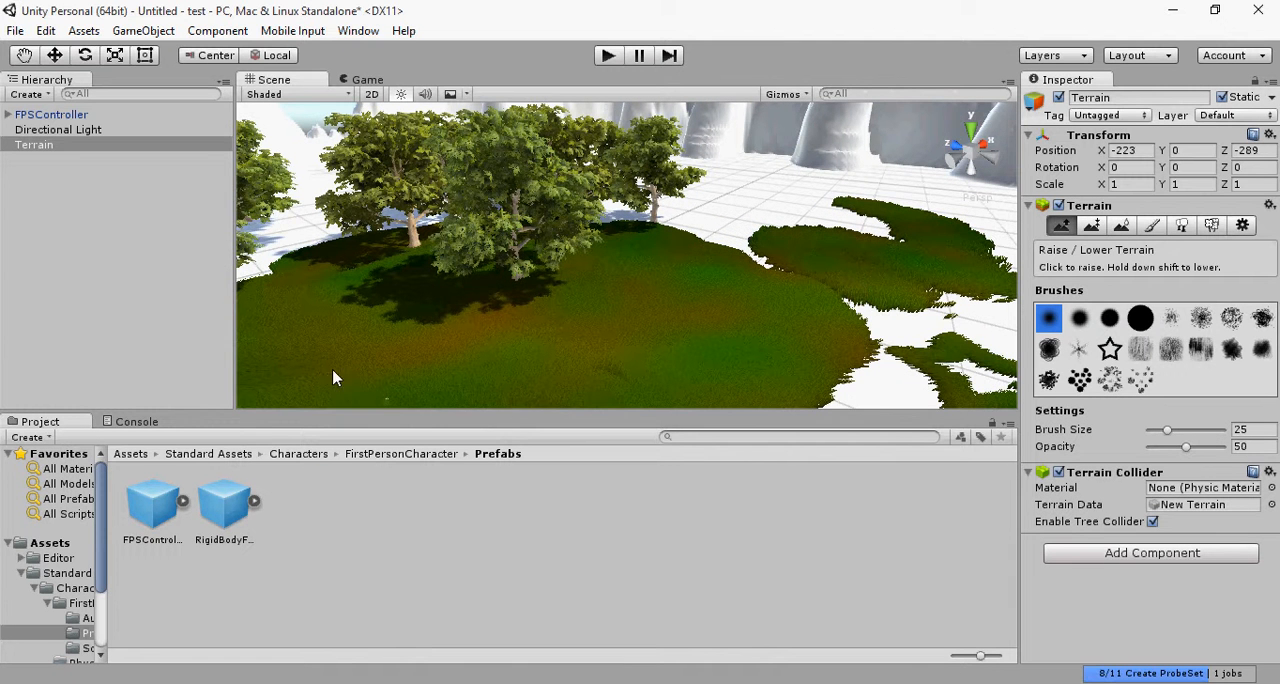
pyautogui.click(15, 30)
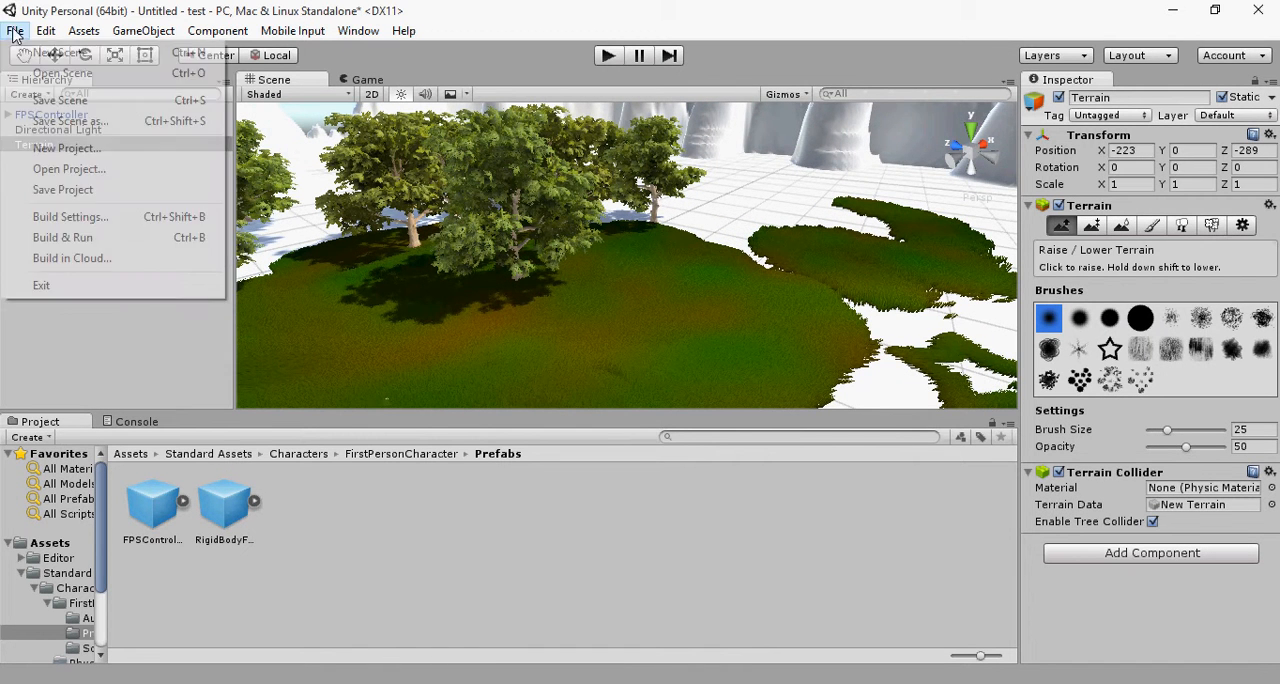
pyautogui.click(43, 58)
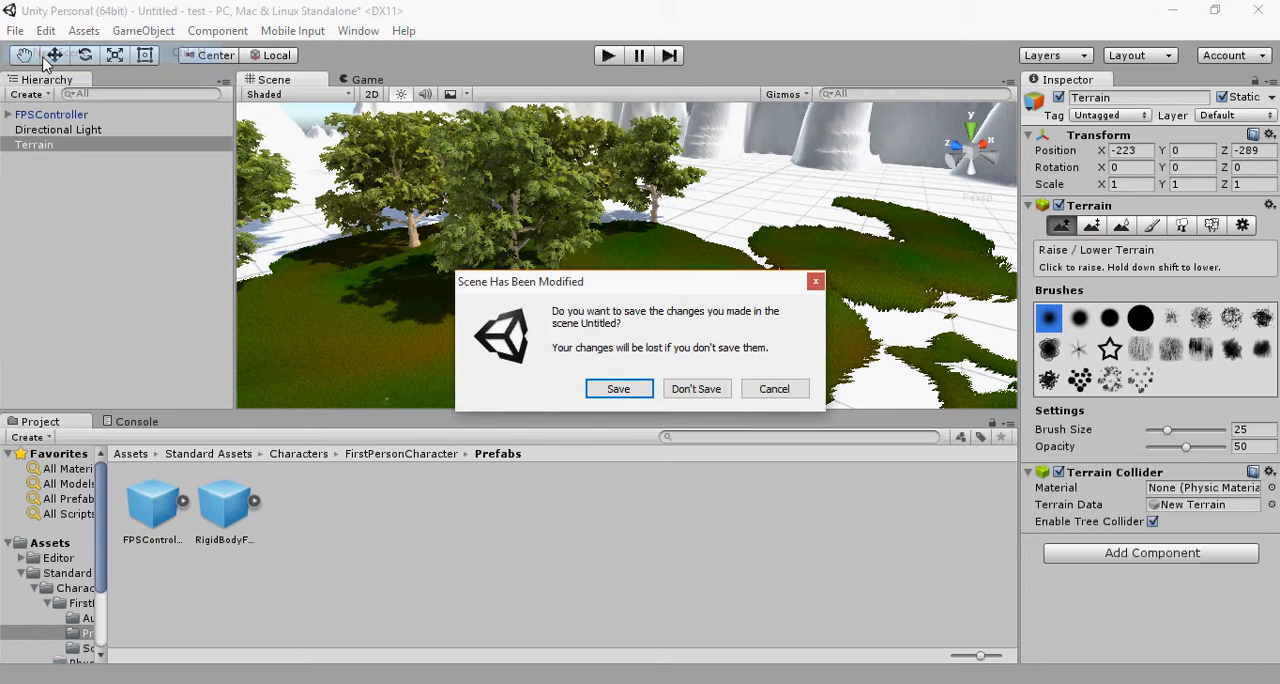
pyautogui.click(686, 393)
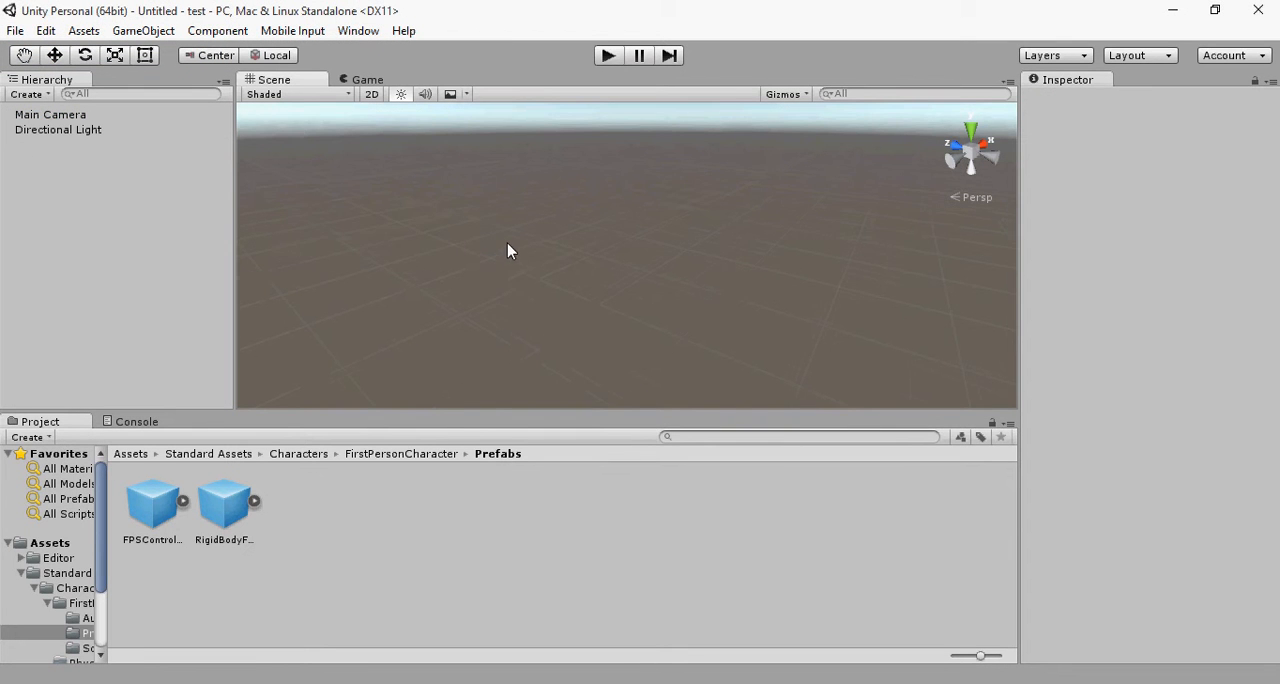
# Step: Add a 3D terrain object to the empty scene
pyautogui.click(150, 31)
pyautogui.moveTo(194, 93)
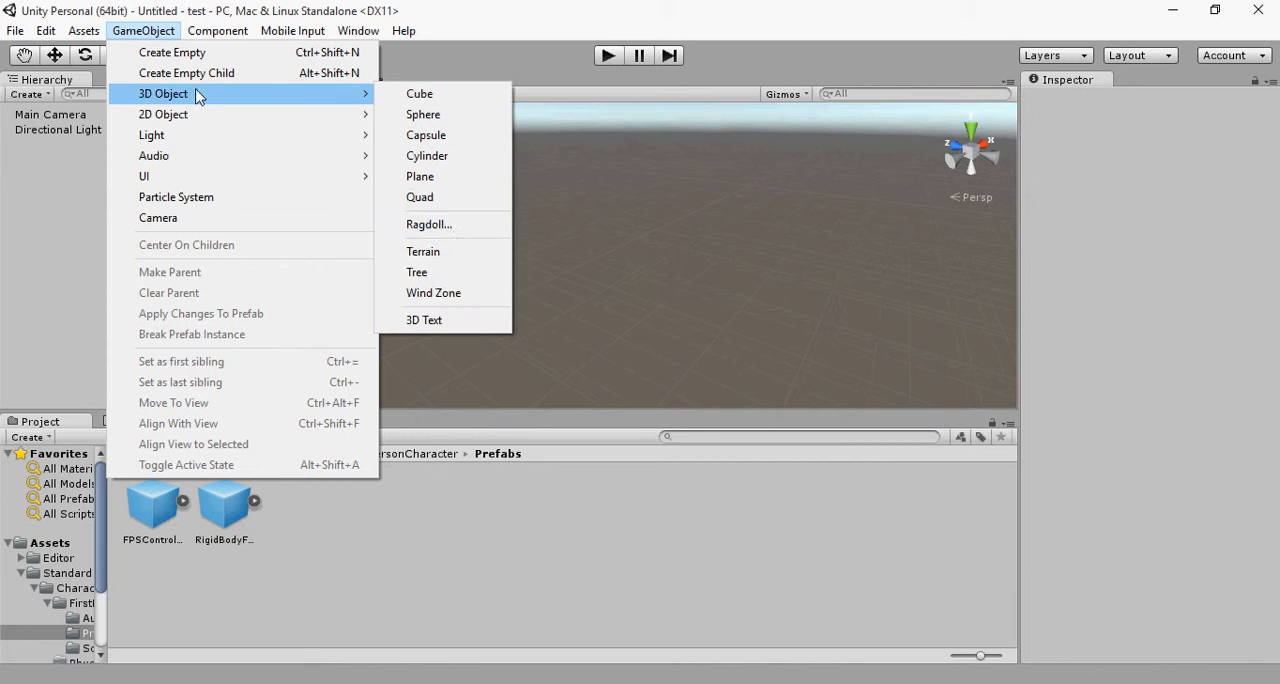
pyautogui.click(428, 259)
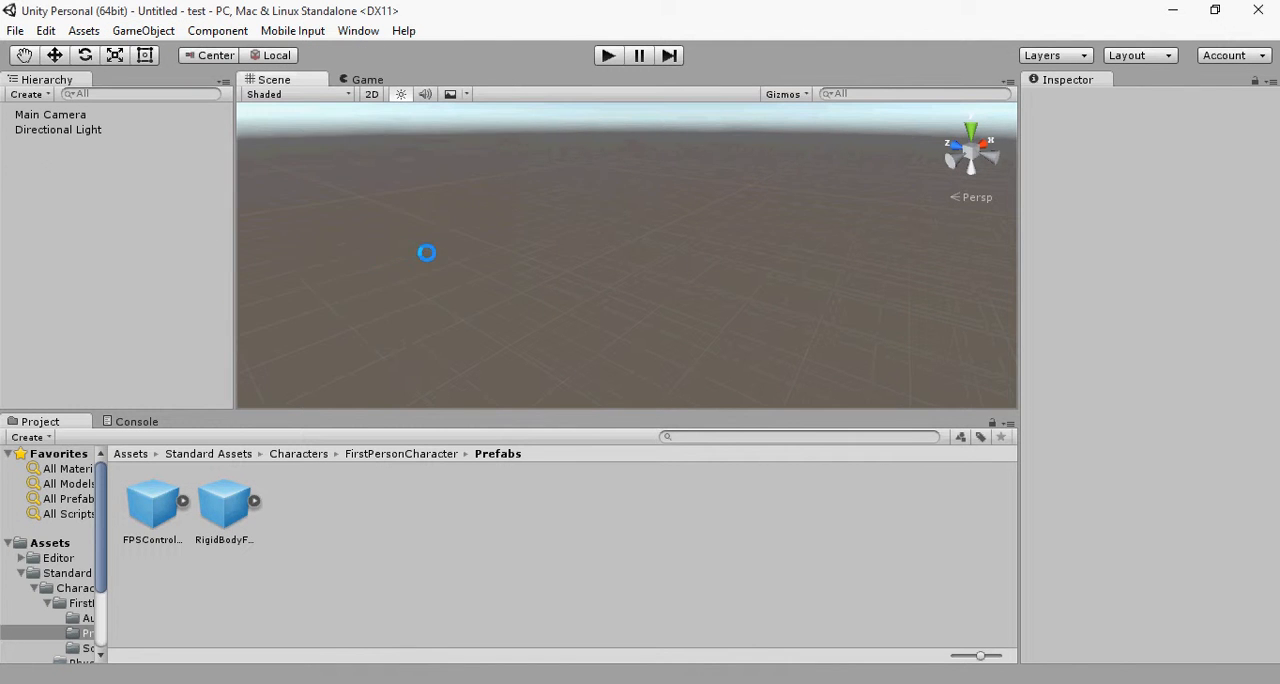
pyautogui.moveTo(380, 323)
pyautogui.mouseDown(button='middle')
pyautogui.moveTo(794, 349)
pyautogui.moveTo(685, 508)
pyautogui.moveTo(708, 474)
pyautogui.mouseUp(button='middle')
pyautogui.scroll(-5, 663, 298)
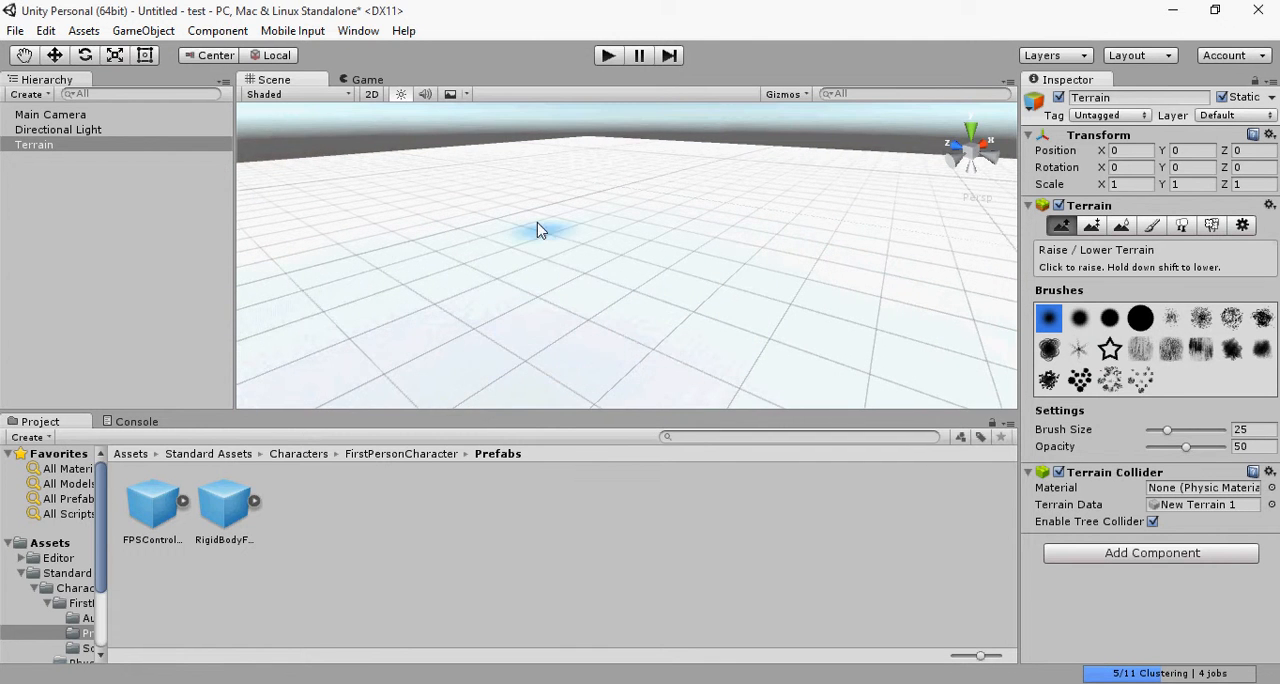
pyautogui.click(418, 400)
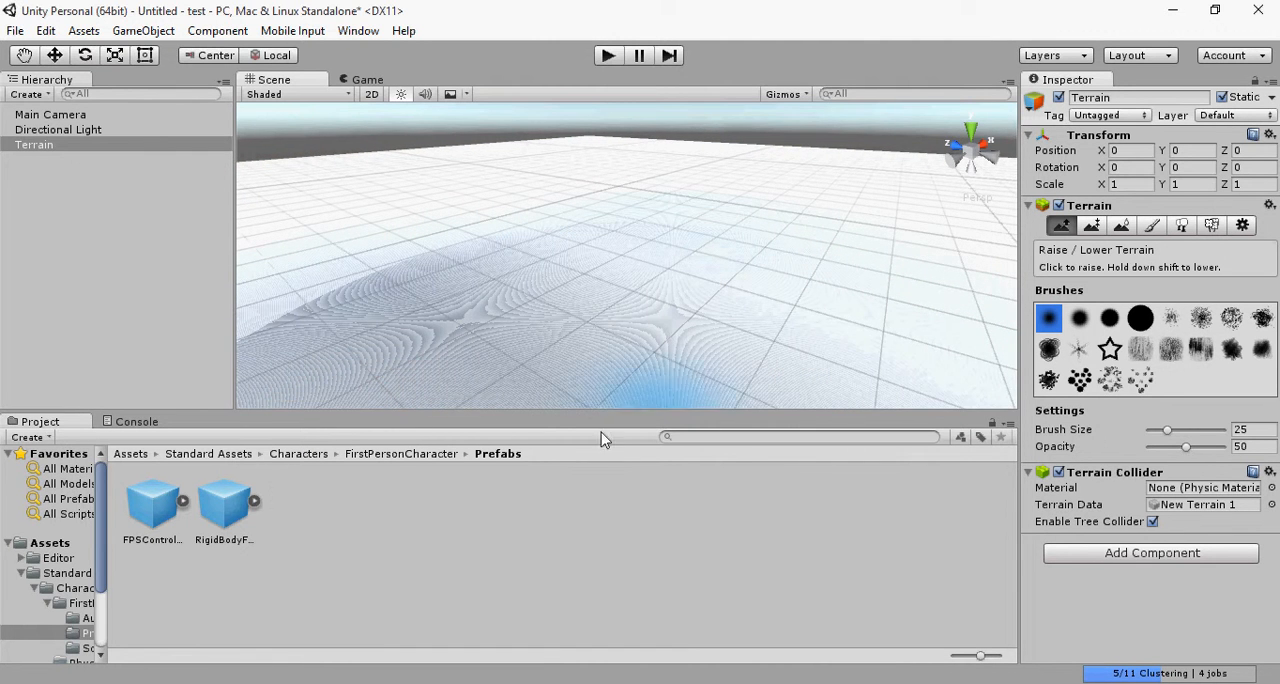
# Step: Place the FPSController prefab on the terrain and test it briefly in play mode
pyautogui.moveTo(155, 519); pyautogui.dragTo(558, 281)
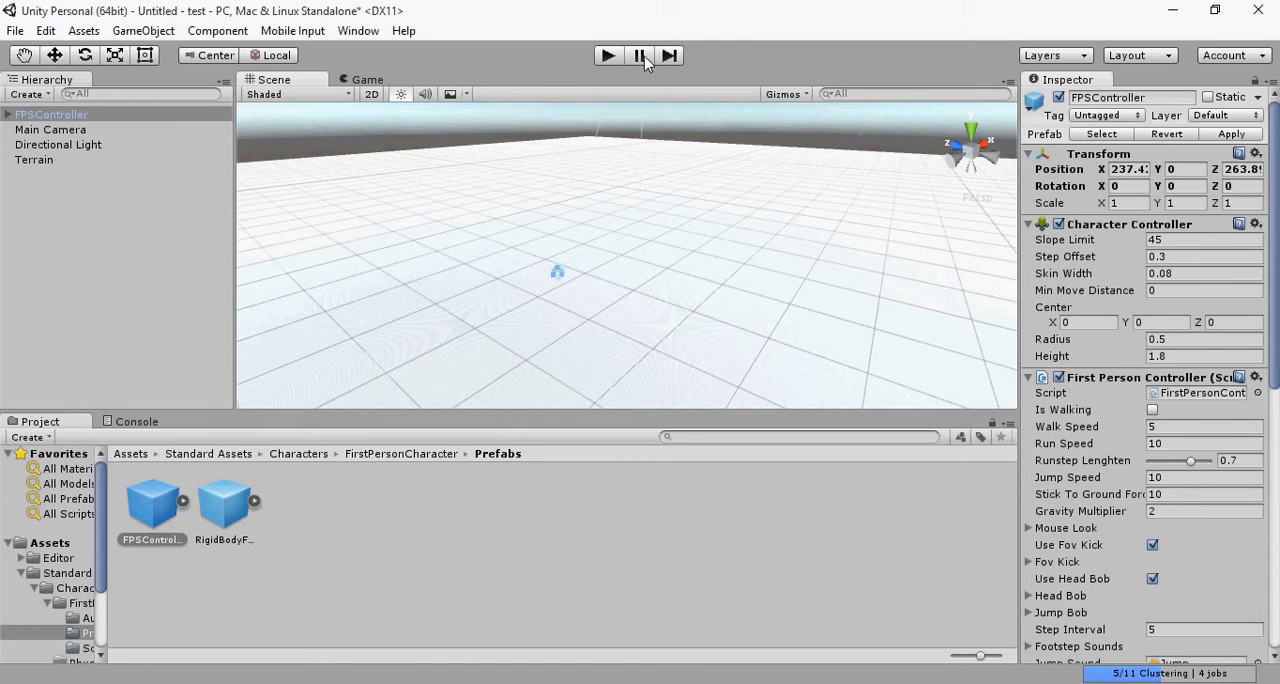
pyautogui.click(606, 58)
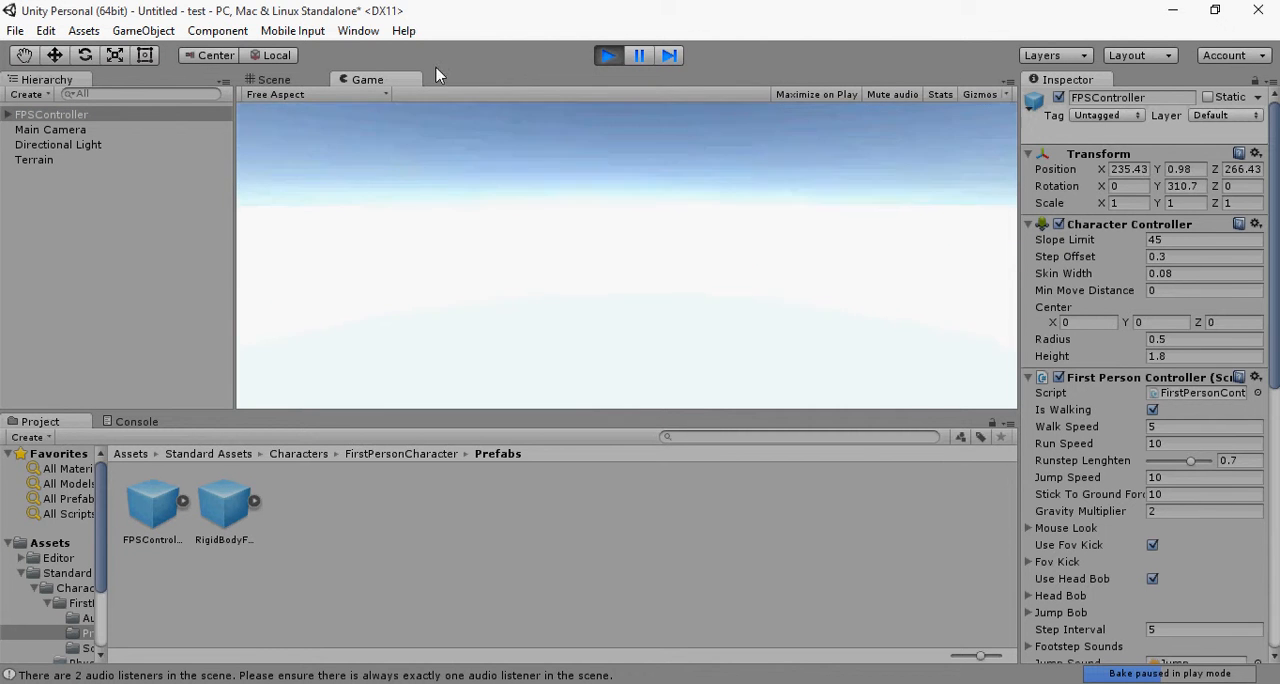
pyautogui.click(604, 57)
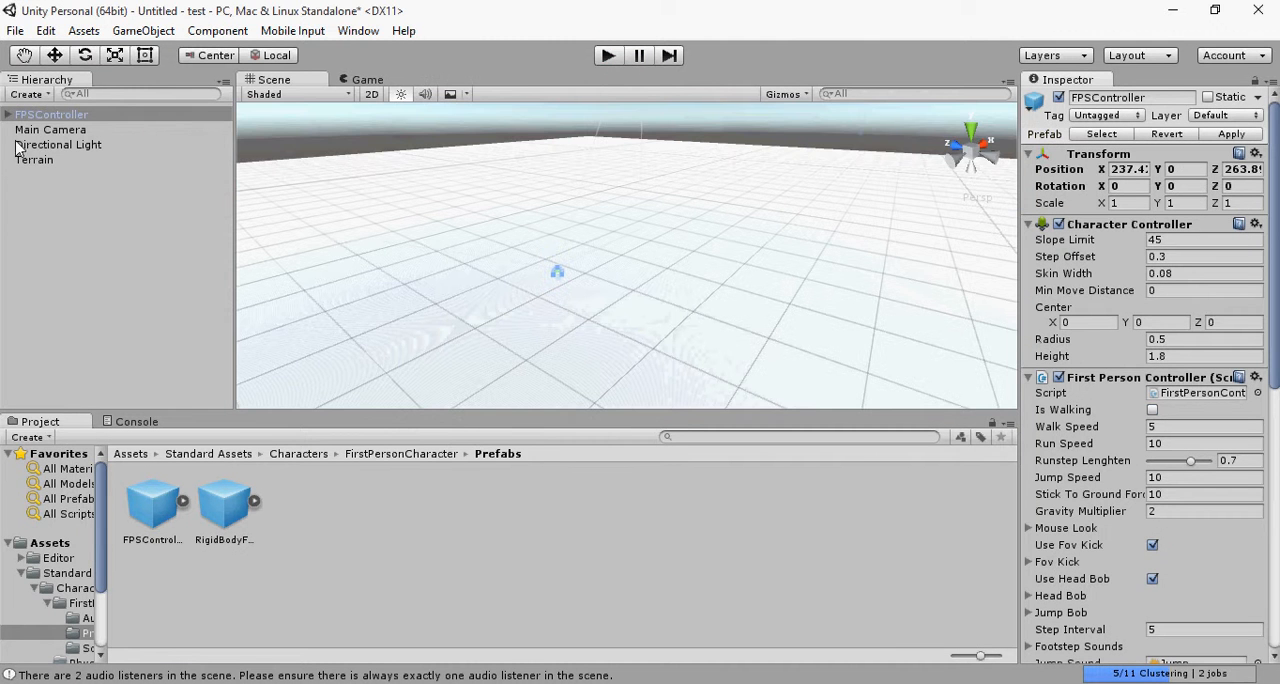
# Step: Focus the scene view on the FPSController and rename the Terrain object to Ground
pyautogui.doubleClick(45, 114)
pyautogui.click(50, 161)
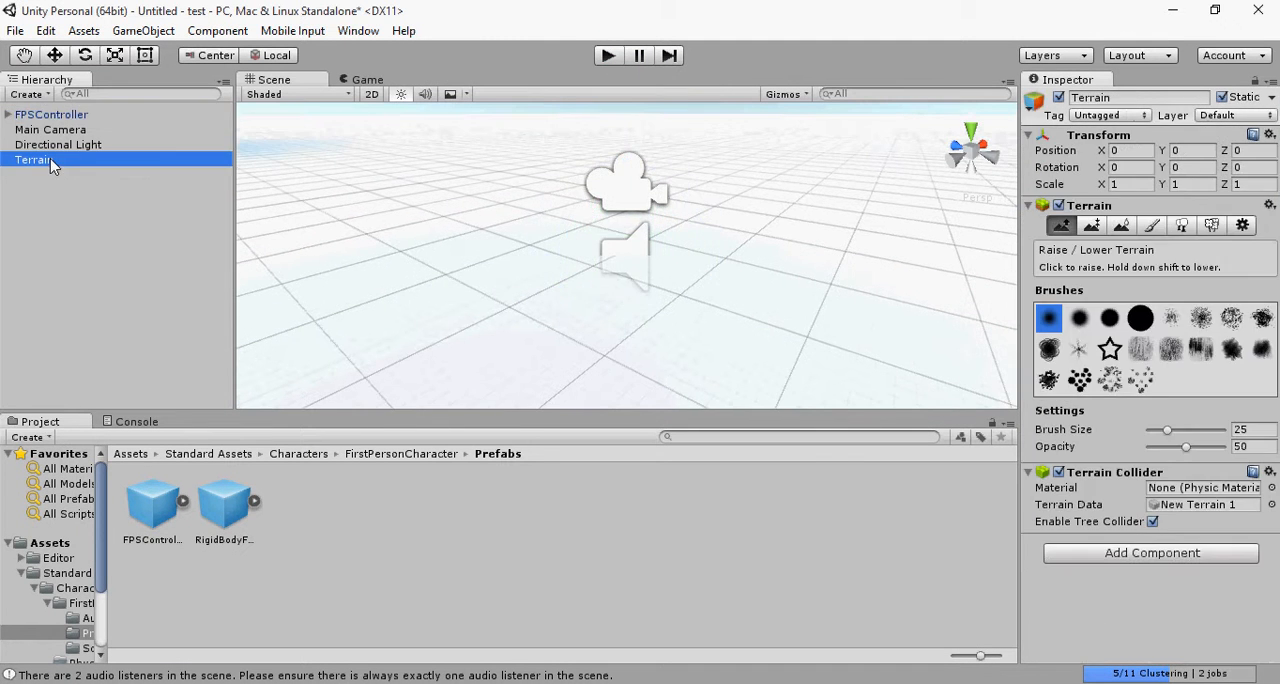
pyautogui.rightClick(50, 163)
pyautogui.click(130, 220)
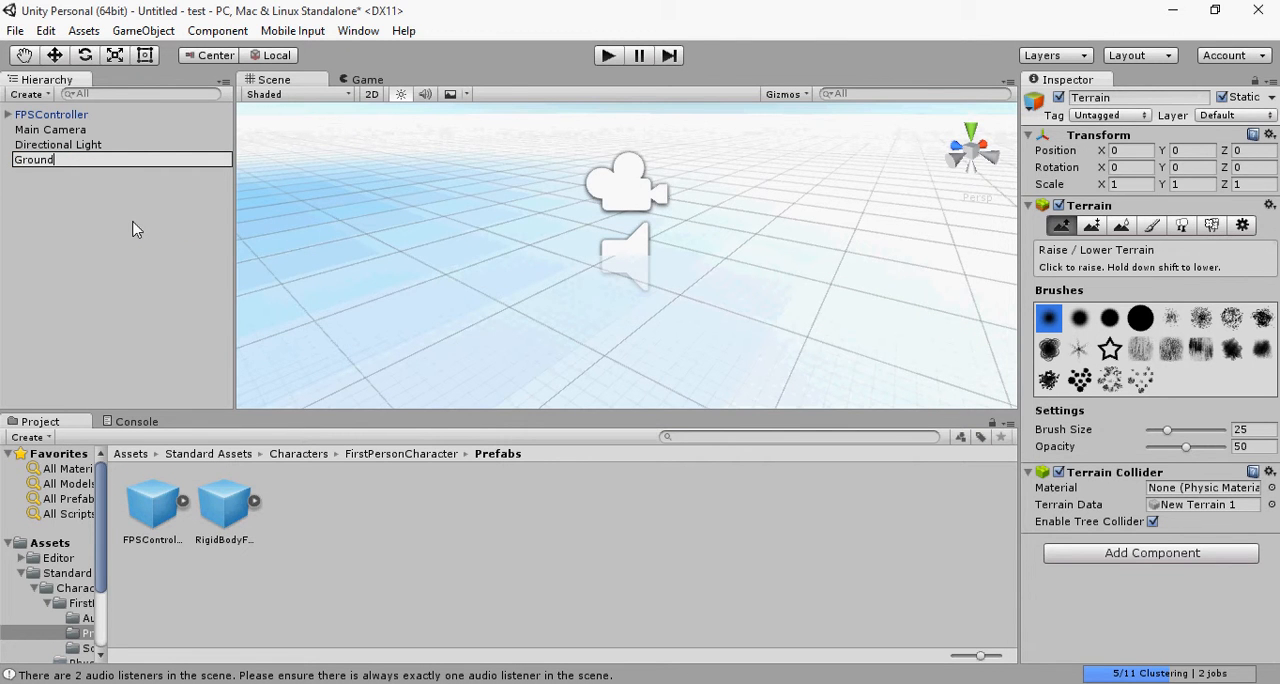
pyautogui.write('Ground')
pyautogui.click(137, 230)
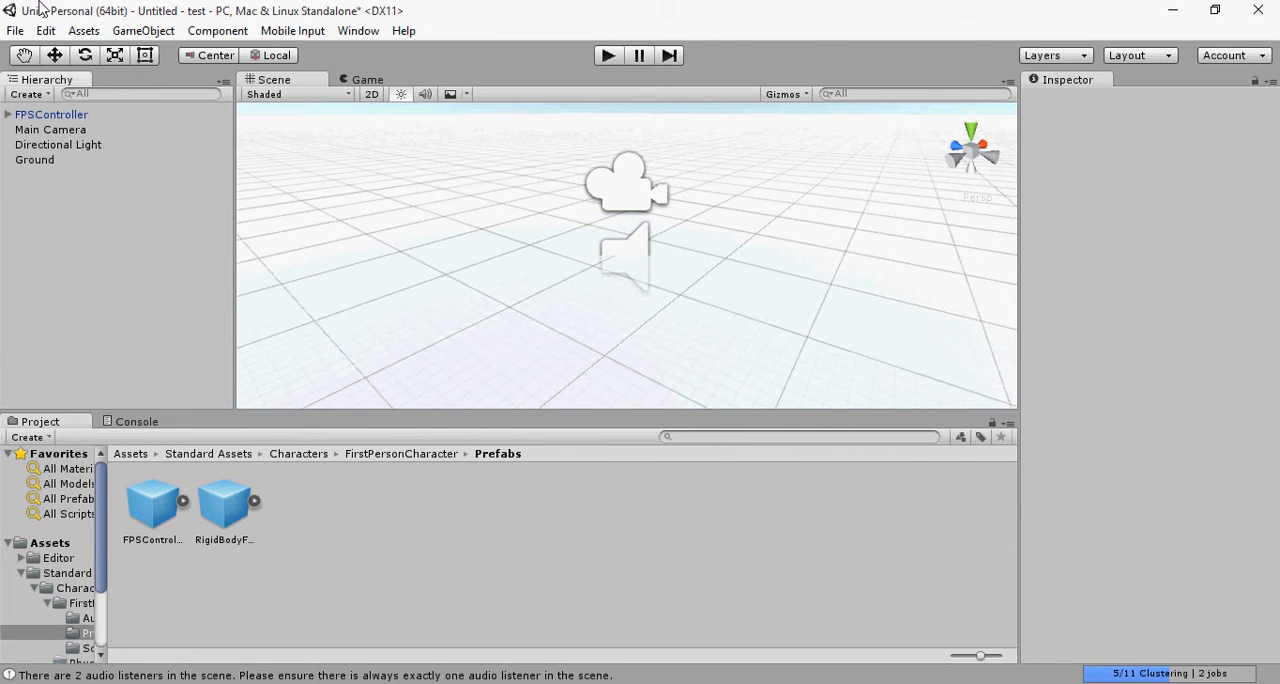
# Step: Delete the Main Camera from the new scene, keeping the FPSController
pyautogui.click(45, 145)
pyautogui.click(50, 131)
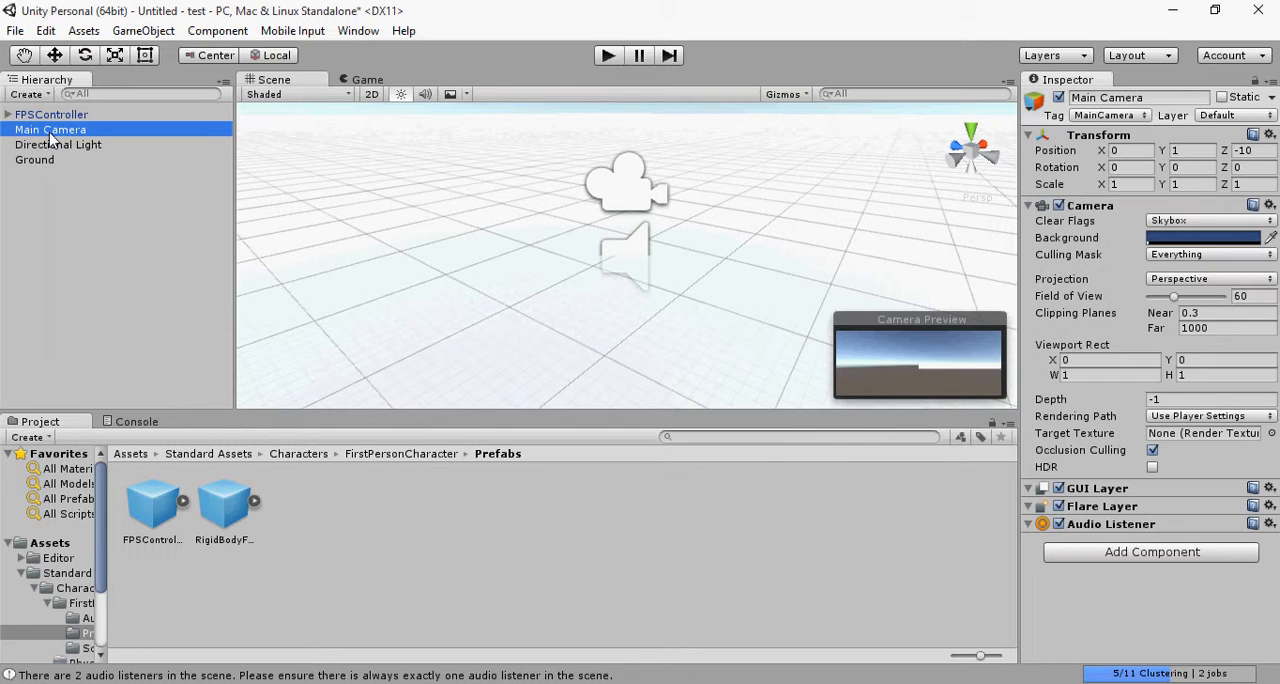
pyautogui.press('Delete')
pyautogui.click(58, 115)
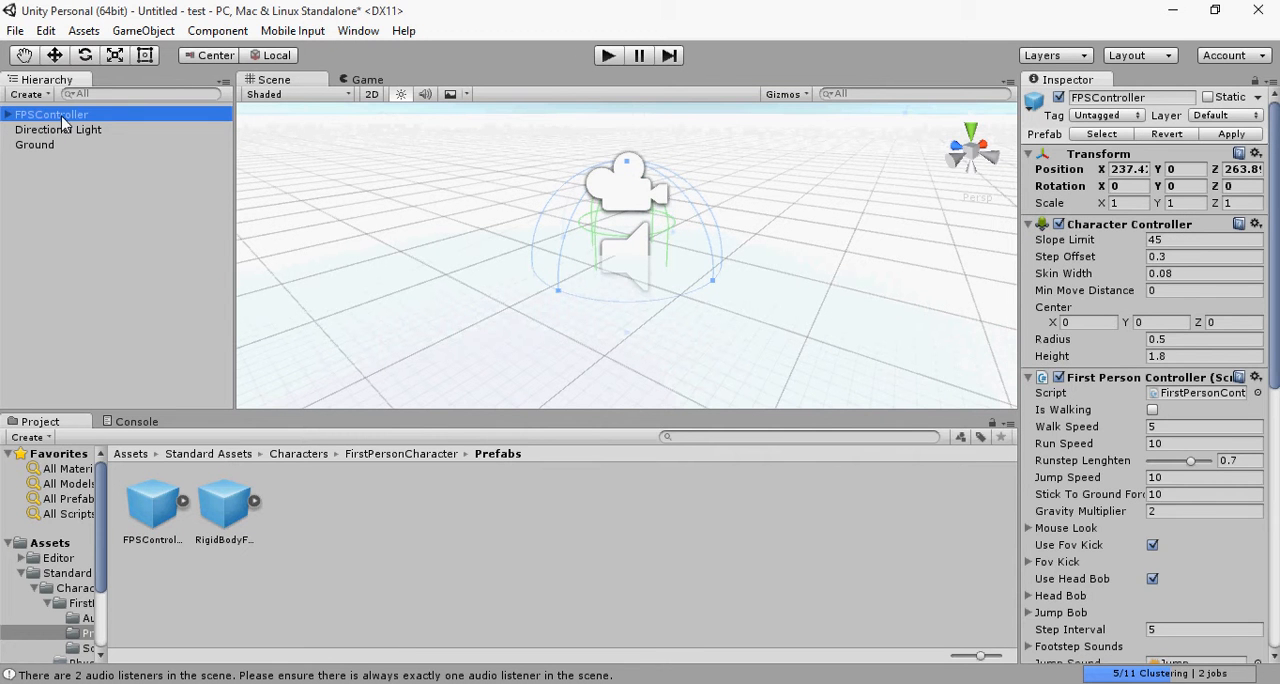
pyautogui.click(53, 212)
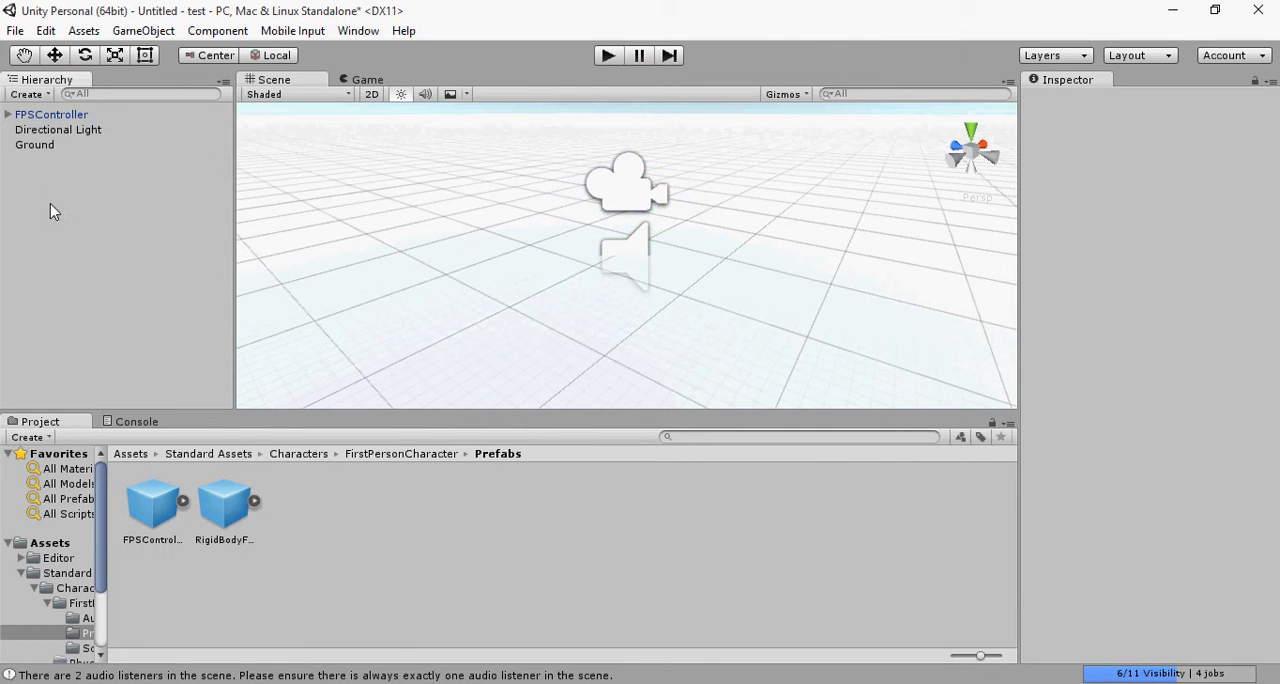
# Step: Open the Prefabs folder of the ThirdPersonCharacter assets within the Characters standard assets
pyautogui.scroll(-10, 759, 265)
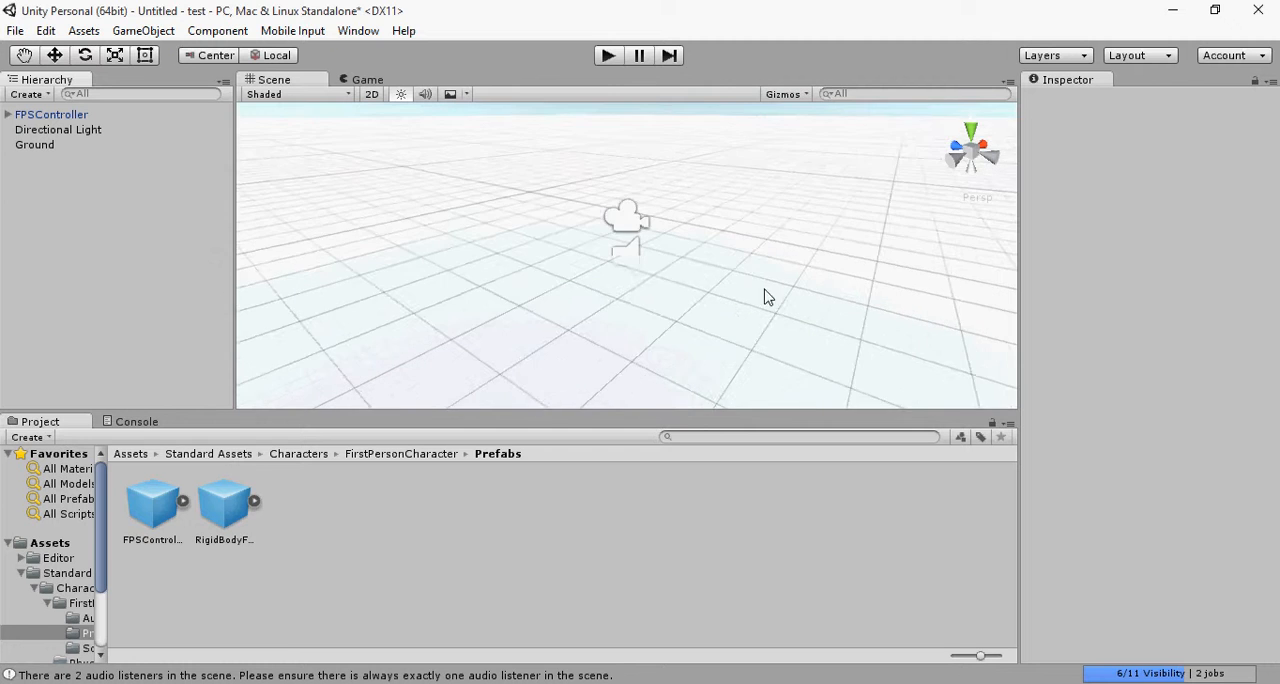
pyautogui.scroll(6, 694, 300)
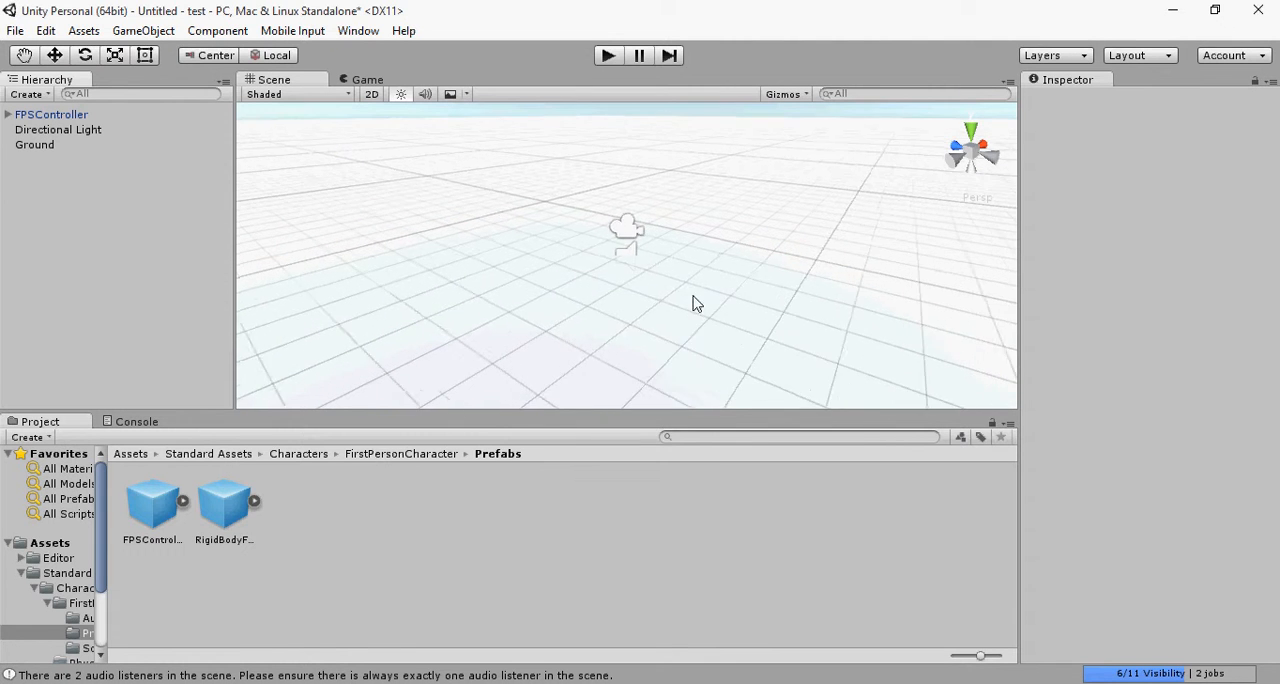
pyautogui.click(436, 454)
pyautogui.click(292, 455)
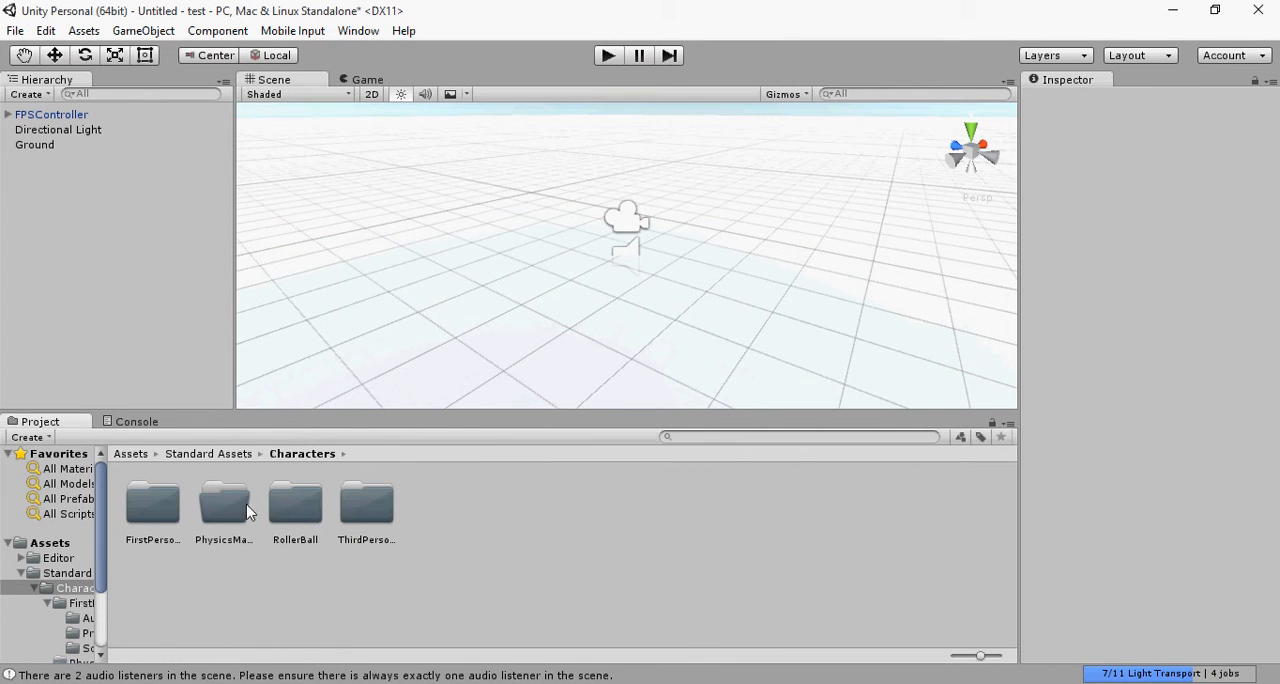
pyautogui.doubleClick(363, 515)
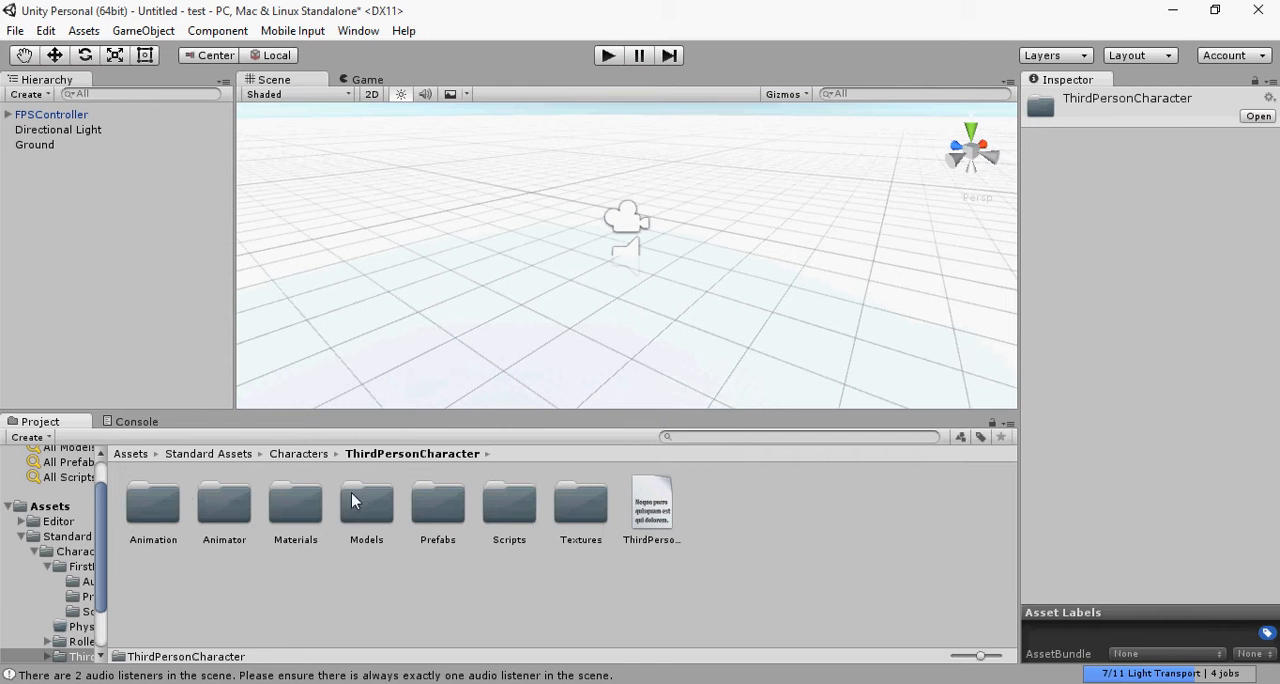
pyautogui.click(360, 502)
pyautogui.doubleClick(425, 505)
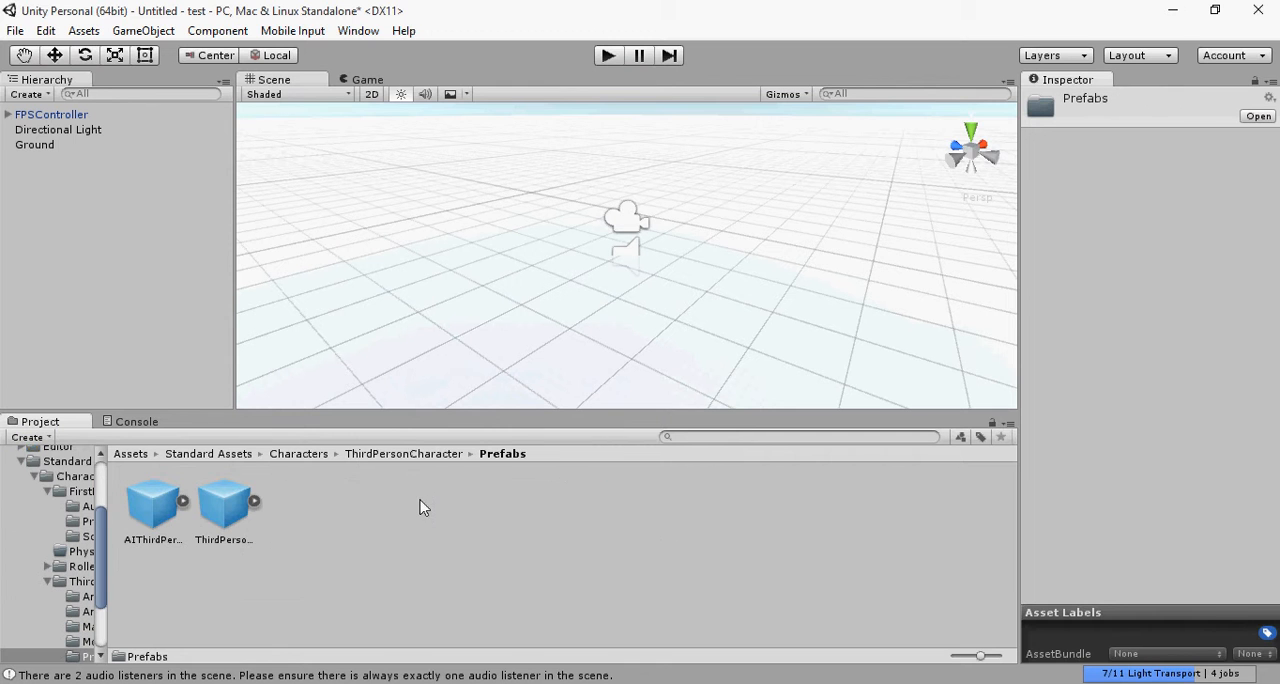
# Step: Replace the FPSController in the scene with the ThirdPersonController prefab and test it briefly in play mode
pyautogui.click(272, 512)
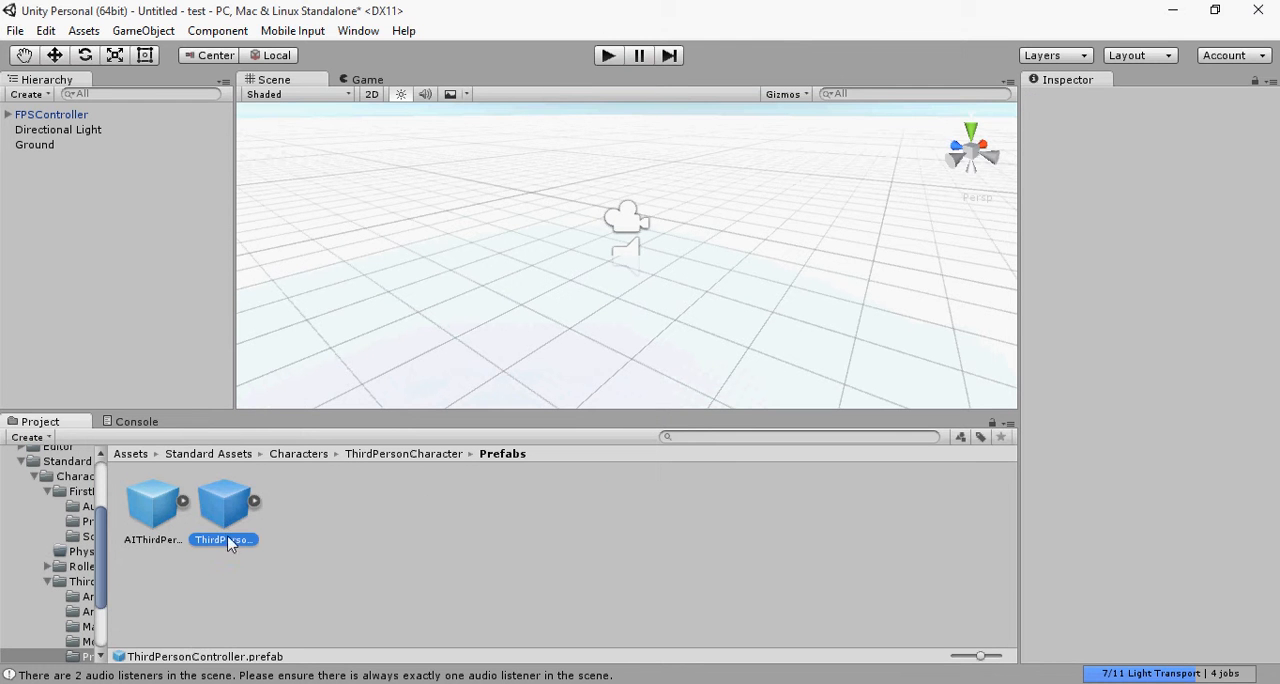
pyautogui.click(47, 116)
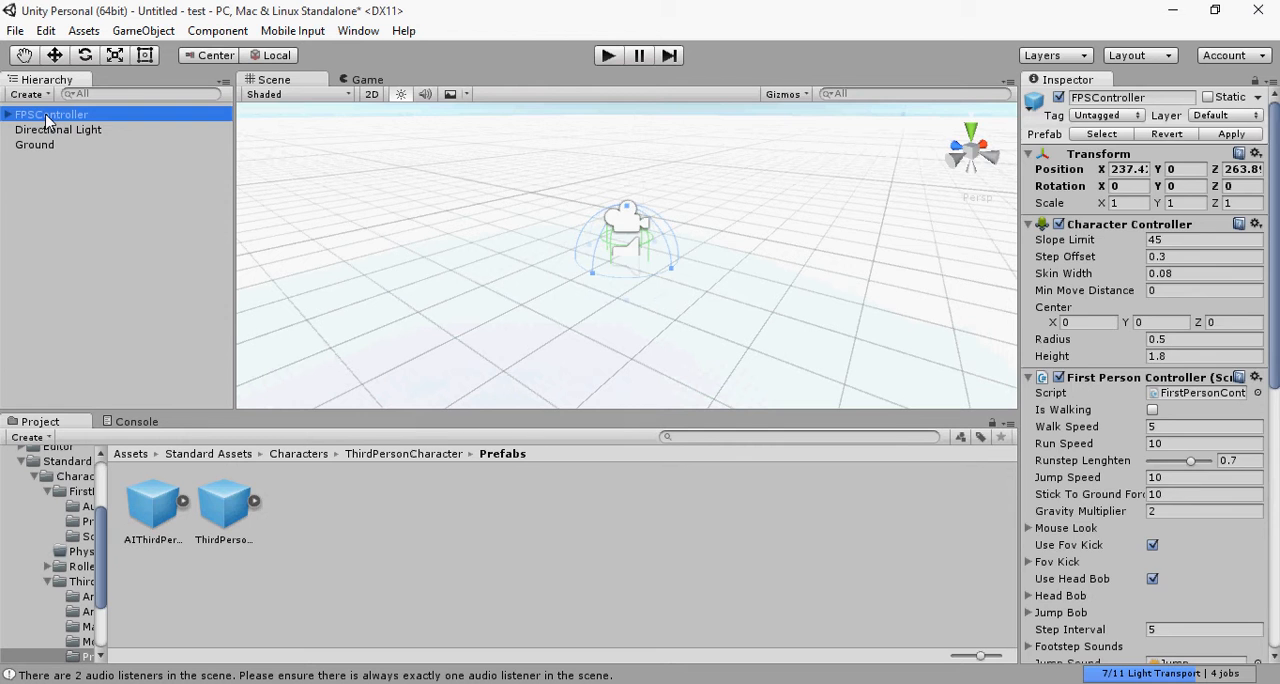
pyautogui.press('Delete')
pyautogui.moveTo(224, 505); pyautogui.dragTo(491, 280)
pyautogui.click(607, 57)
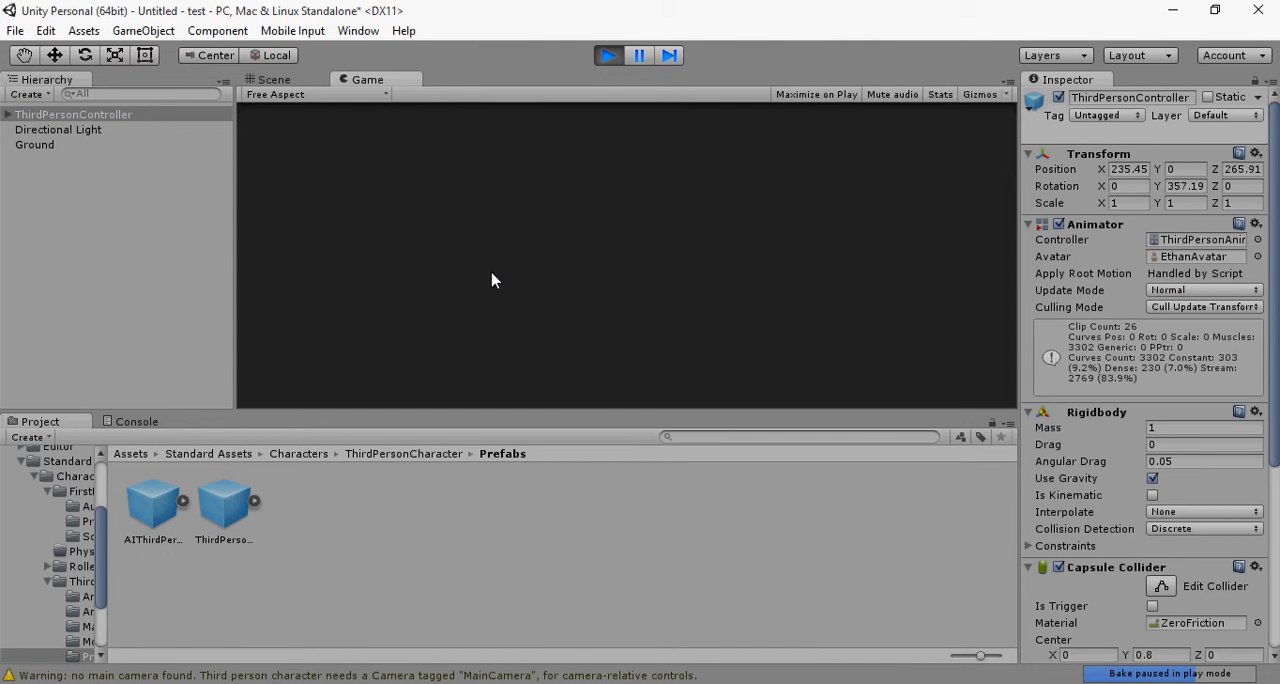
pyautogui.click(607, 57)
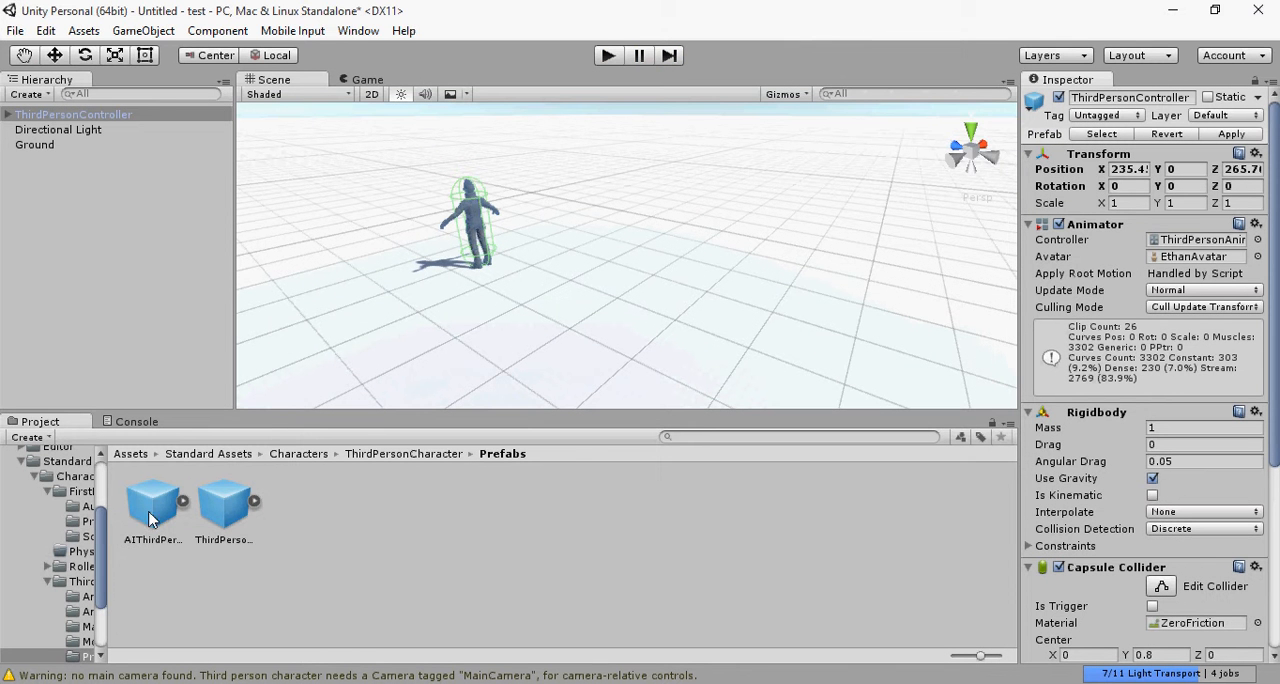
# Step: Replace the ThirdPersonController in the scene with the FPSController prefab from the FirstPersonCharacter Prefabs folder
pyautogui.click(420, 455)
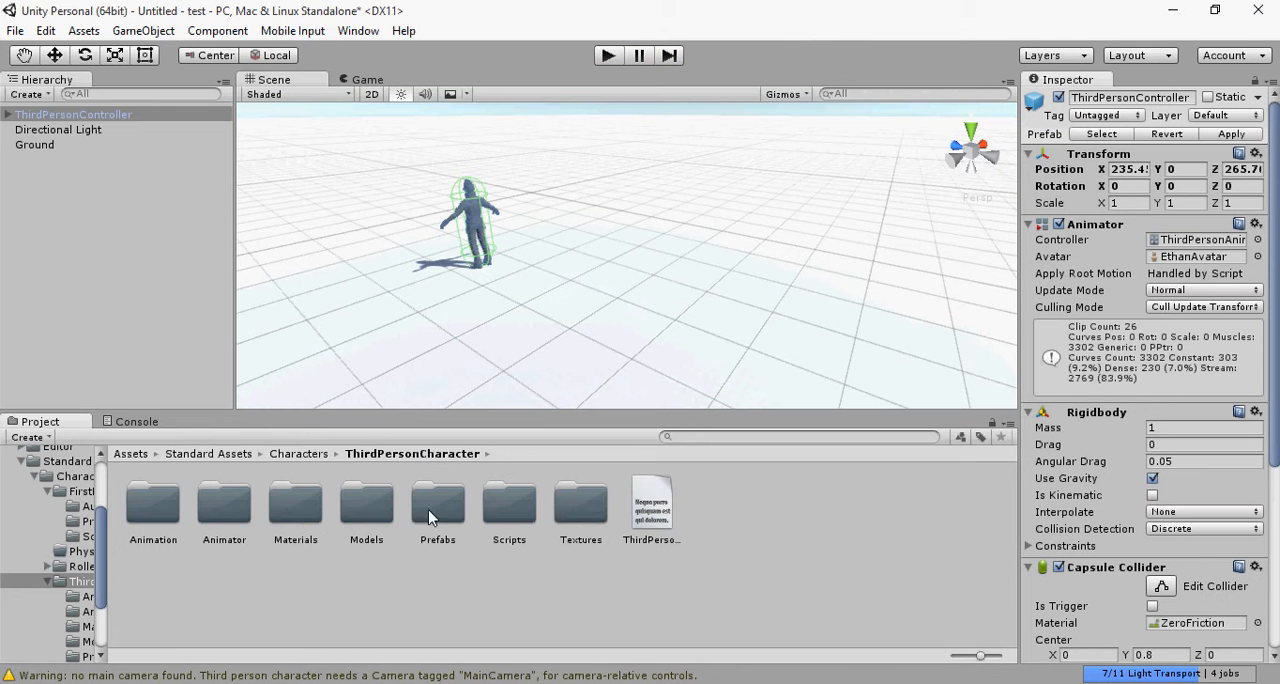
pyautogui.click(211, 456)
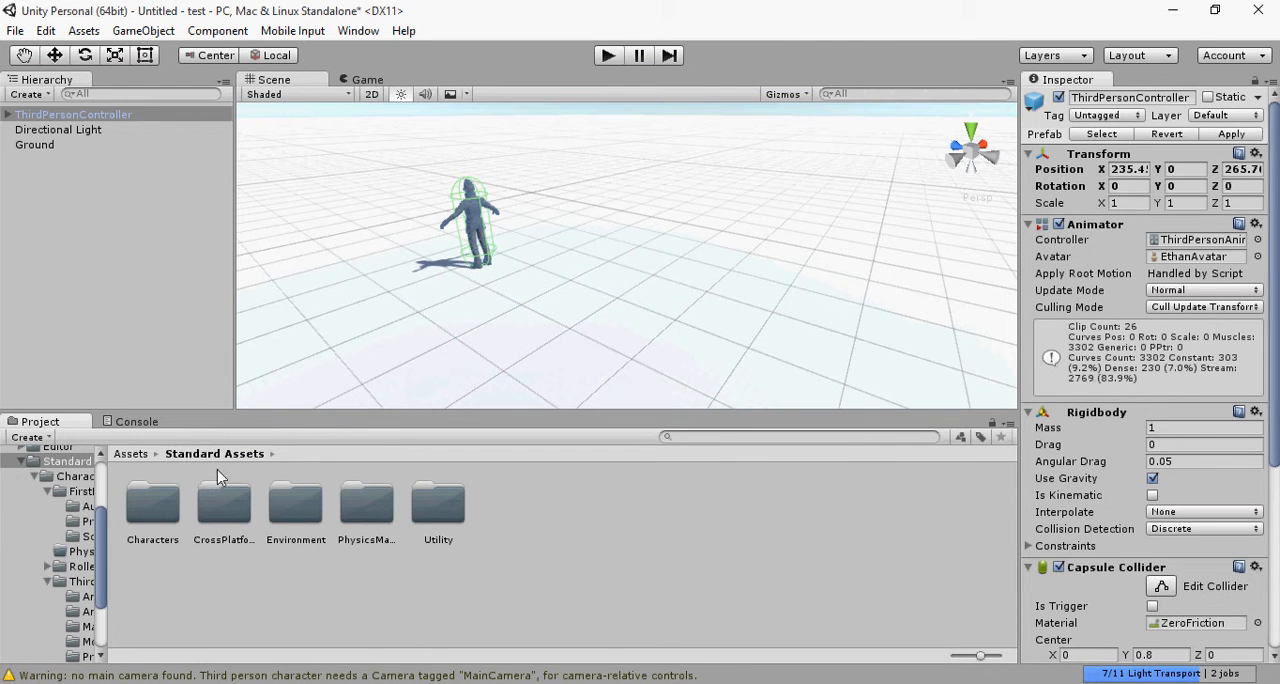
pyautogui.doubleClick(157, 528)
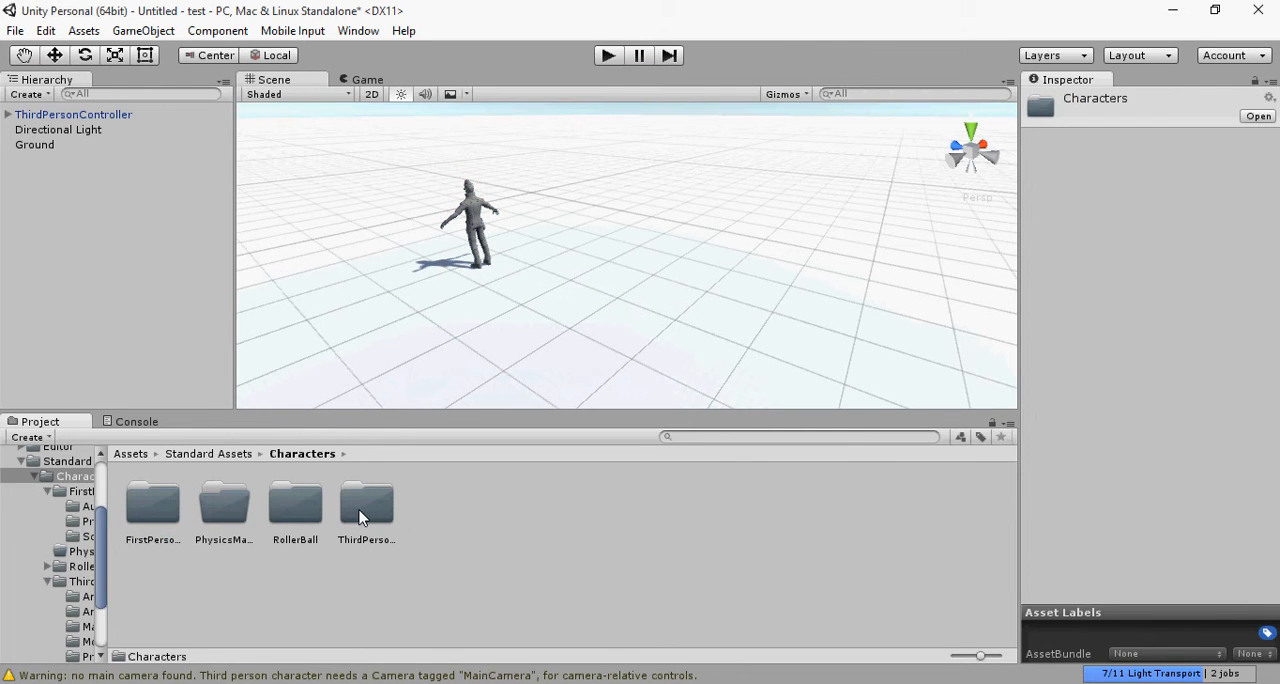
pyautogui.doubleClick(138, 516)
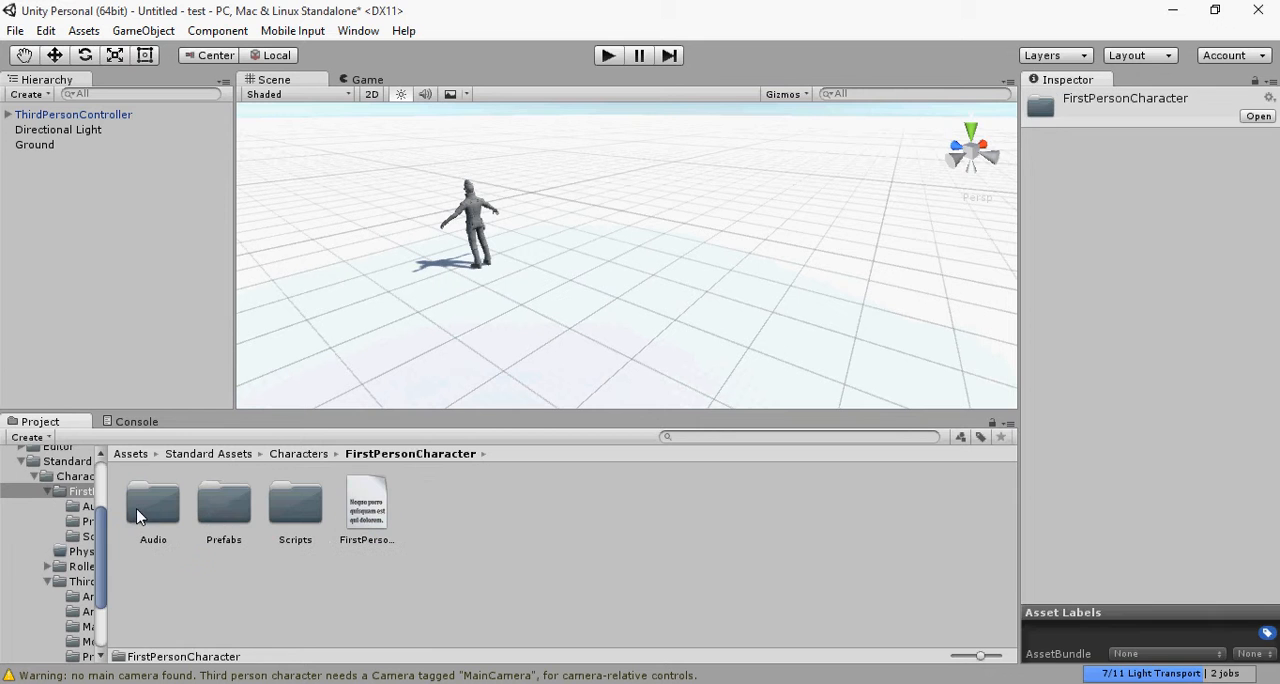
pyautogui.click(60, 116)
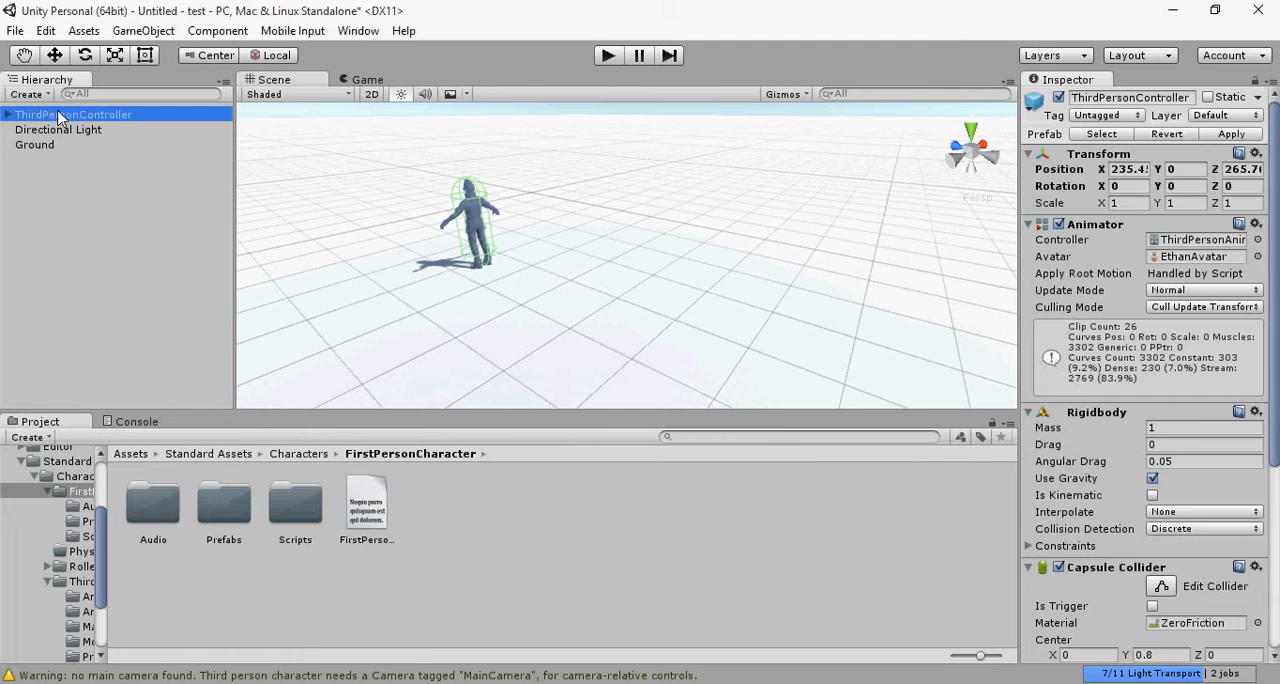
pyautogui.press('Delete')
pyautogui.doubleClick(222, 505)
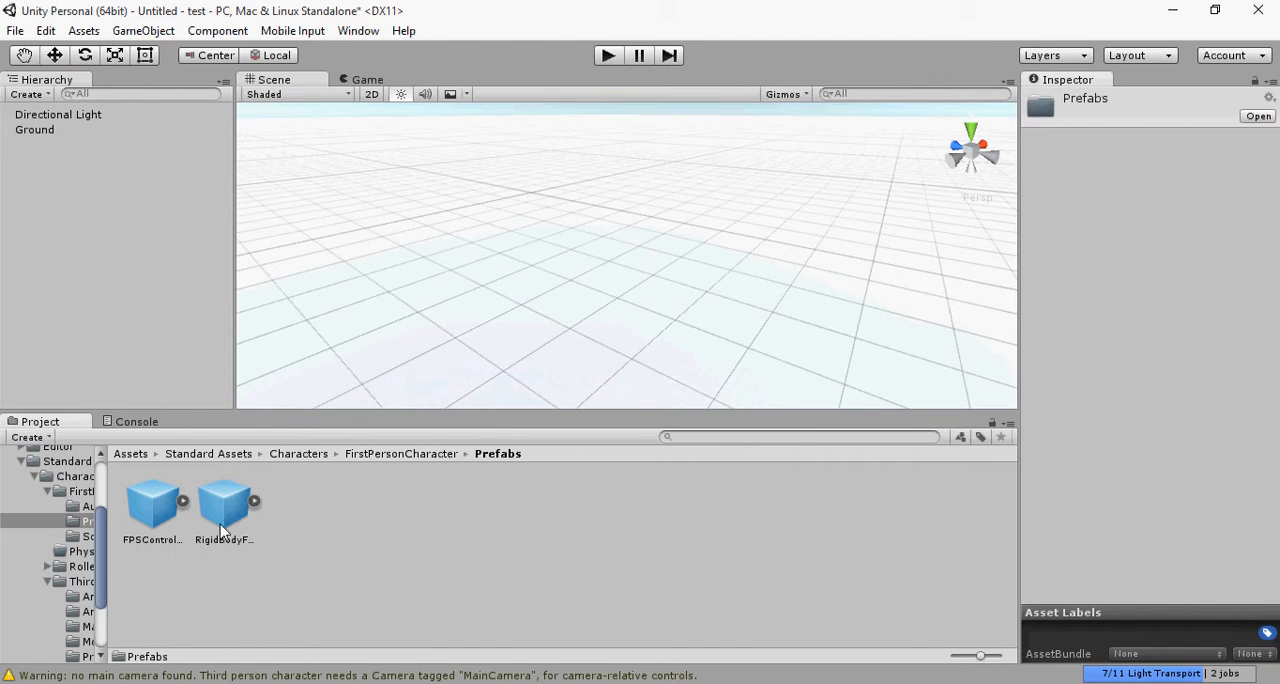
pyautogui.moveTo(155, 515); pyautogui.dragTo(535, 278)
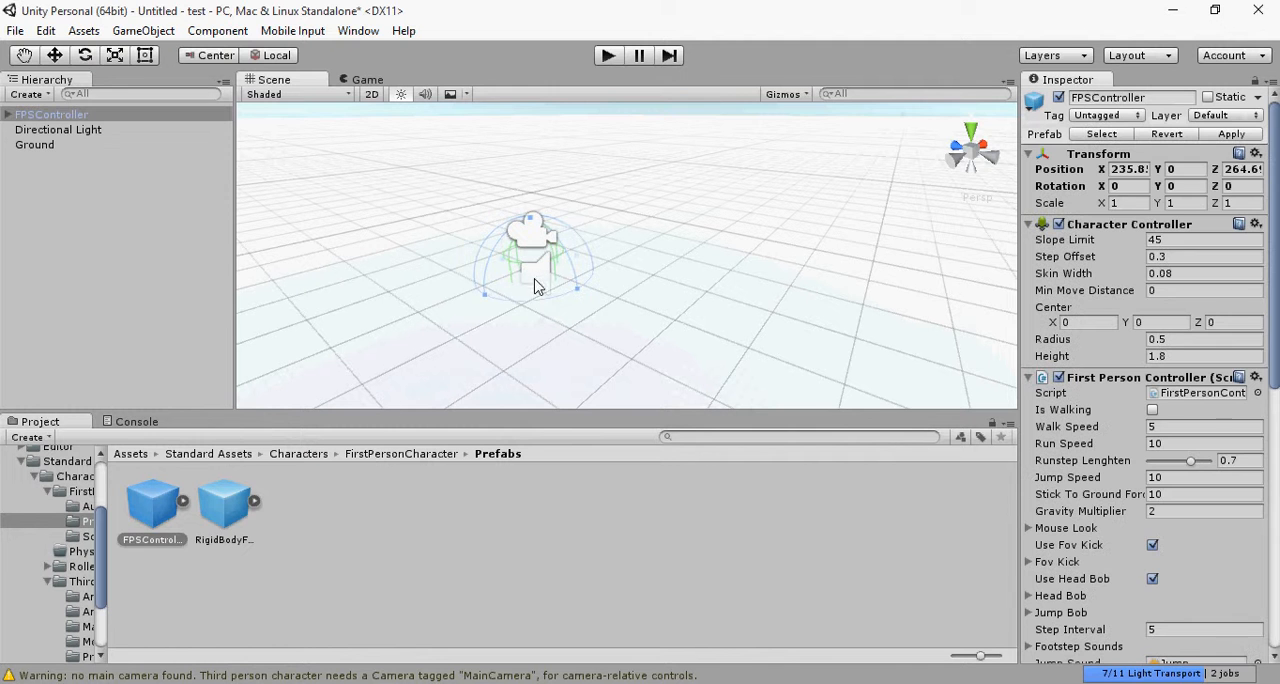
# Step: Return to the Standard Assets folder and select the Ground terrain in the scene
pyautogui.click(204, 455)
pyautogui.scroll(-15, 814, 319)
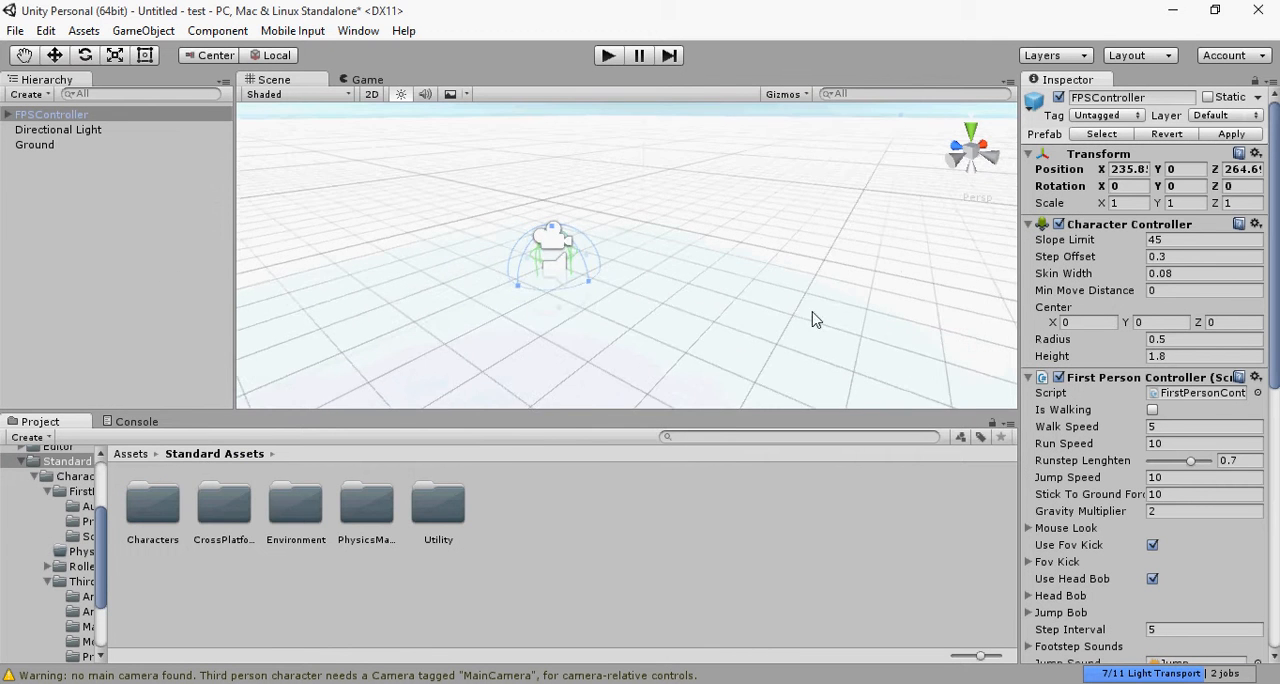
pyautogui.scroll(-4, 812, 321)
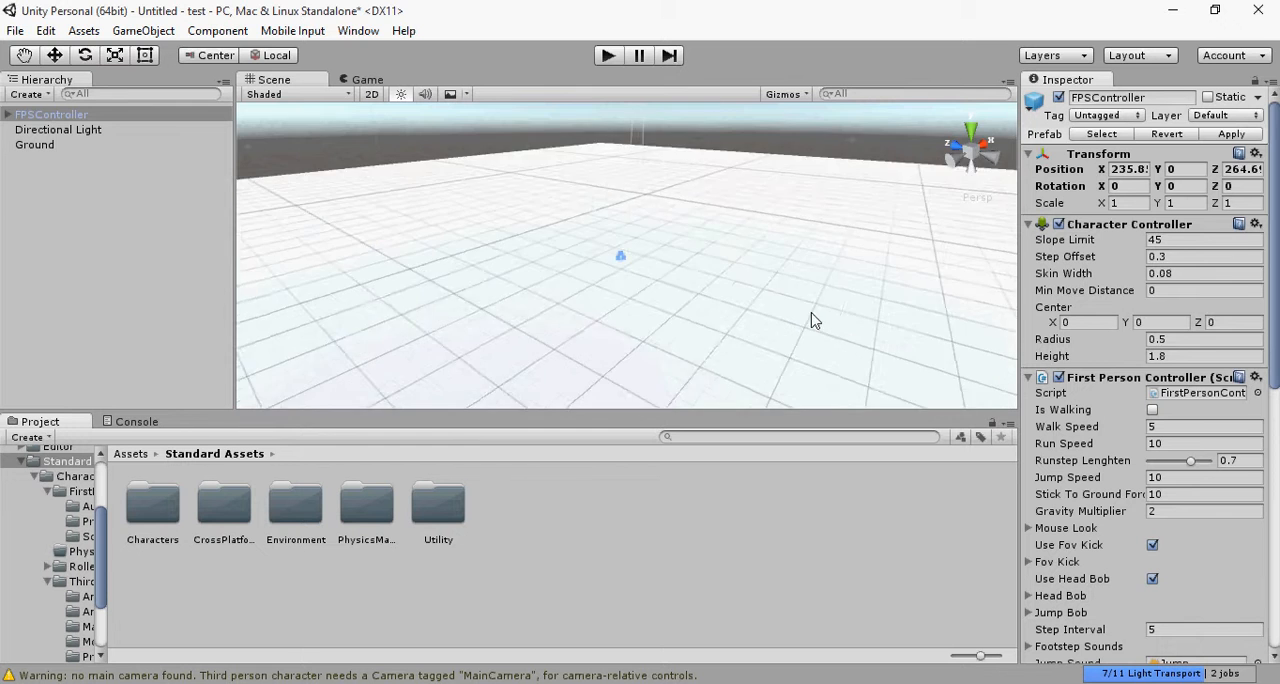
pyautogui.moveTo(817, 320); pyautogui.dragTo(876, 435, button='middle')
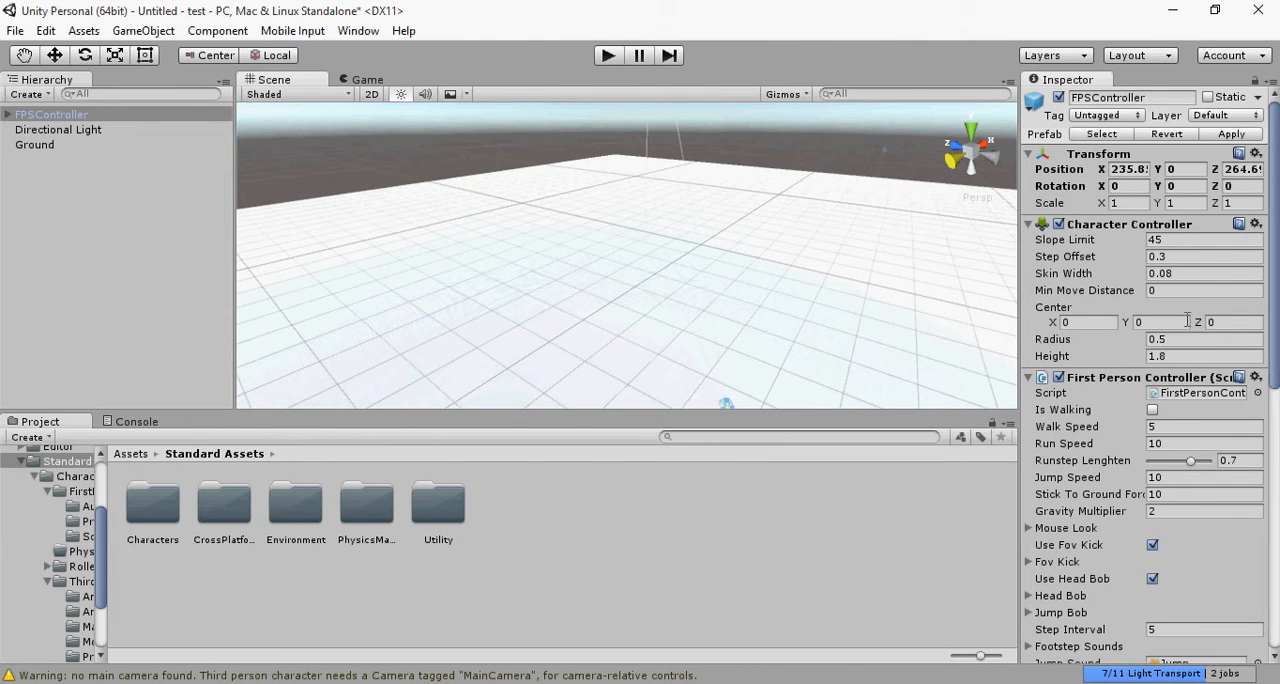
pyautogui.scroll(-5, 1088, 386)
pyautogui.click(695, 255)
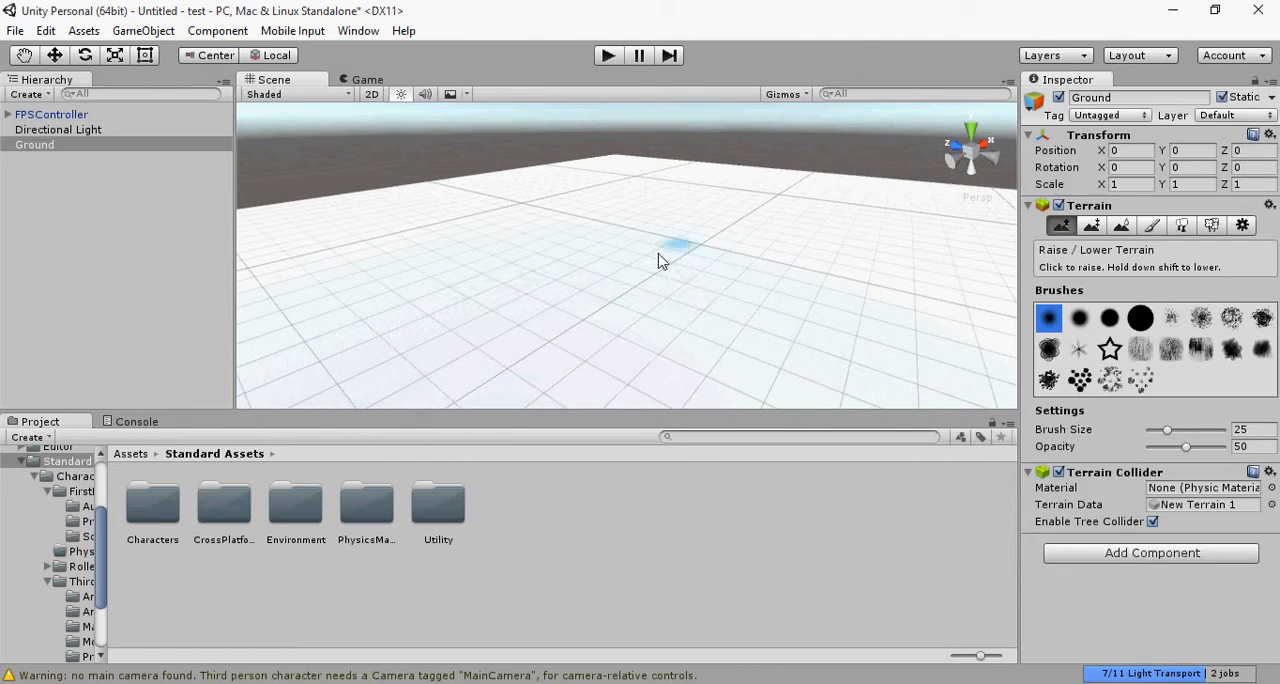
# Step: Try raising jagged peaks on the Ground with two rough splatter brushes, undoing each attempt
pyautogui.click(1143, 318)
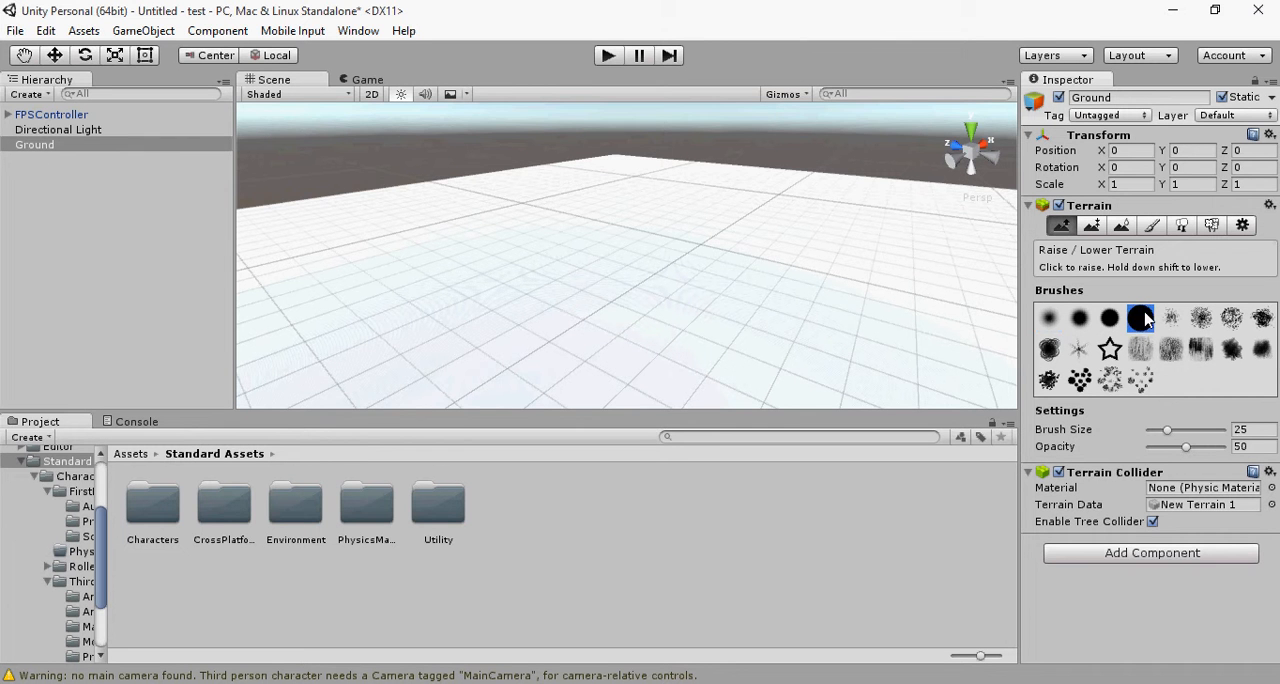
pyautogui.click(1263, 320)
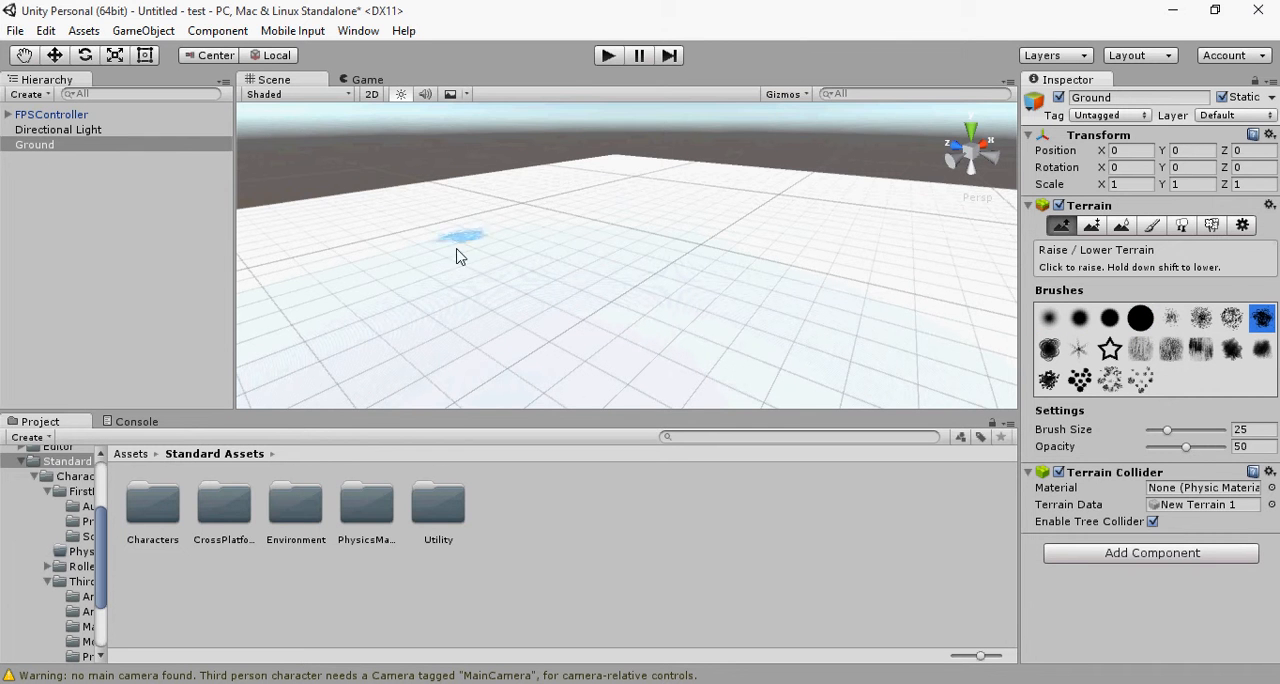
pyautogui.click(472, 287)
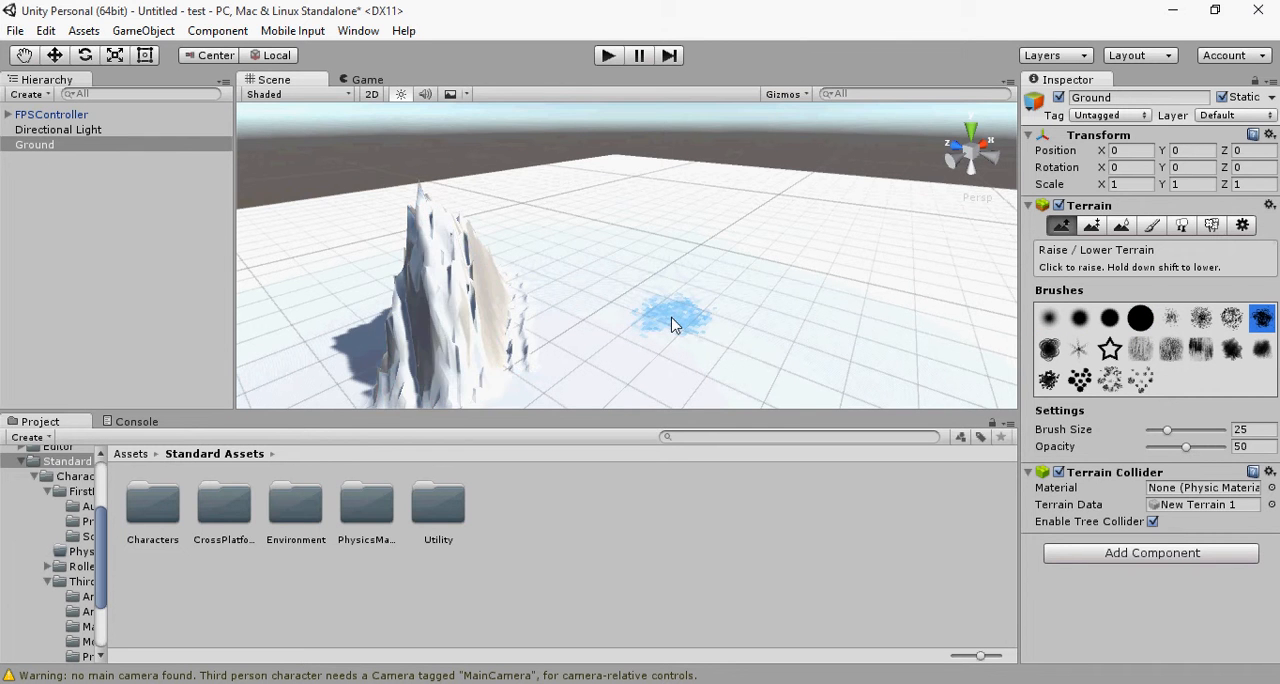
pyautogui.hotkey('ctrl', 'z')
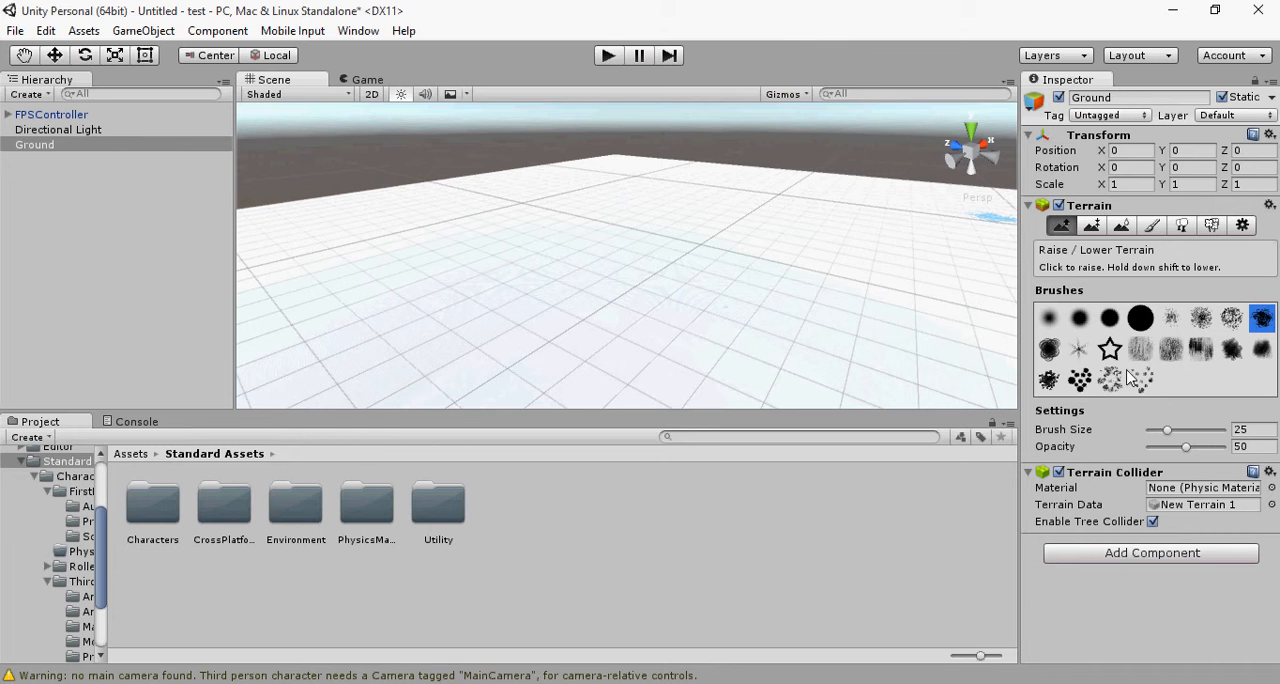
pyautogui.click(1047, 350)
pyautogui.moveTo(663, 277); pyautogui.dragTo(584, 272)
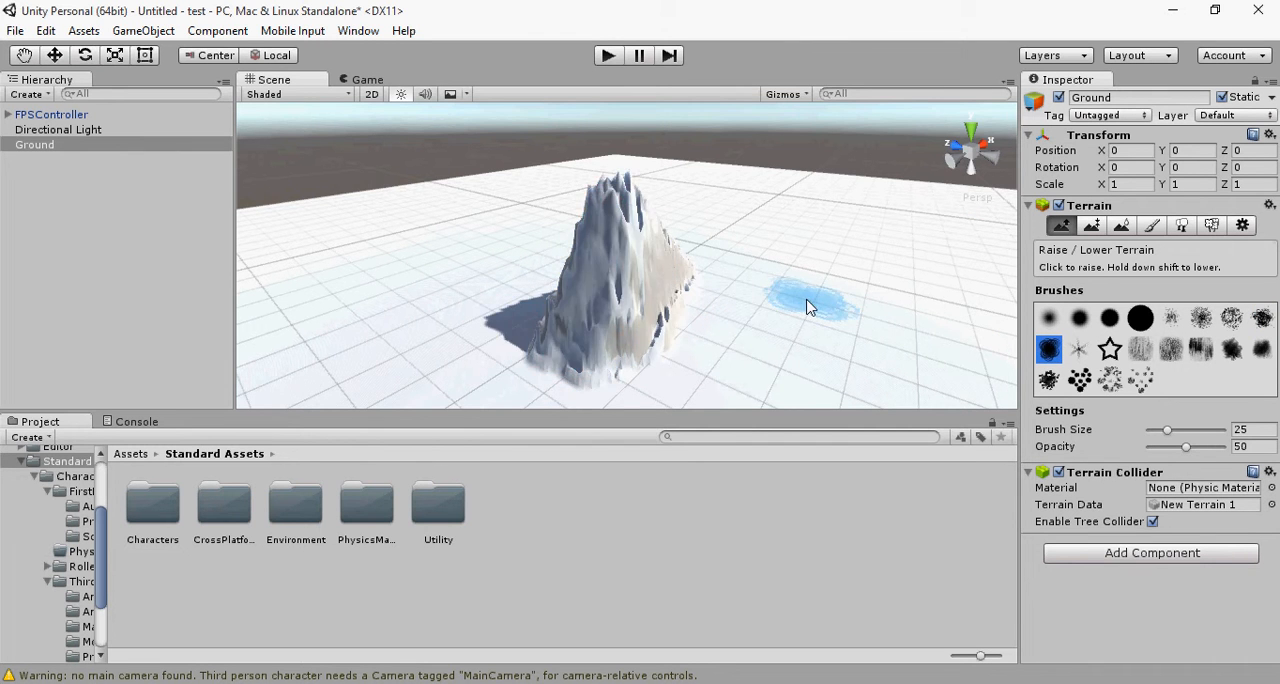
pyautogui.hotkey('ctrl', 'z')
# Step: Try raising the Ground with two streaked brushes and the soft irregular blotch brush, undoing each attempt
pyautogui.click(1142, 352)
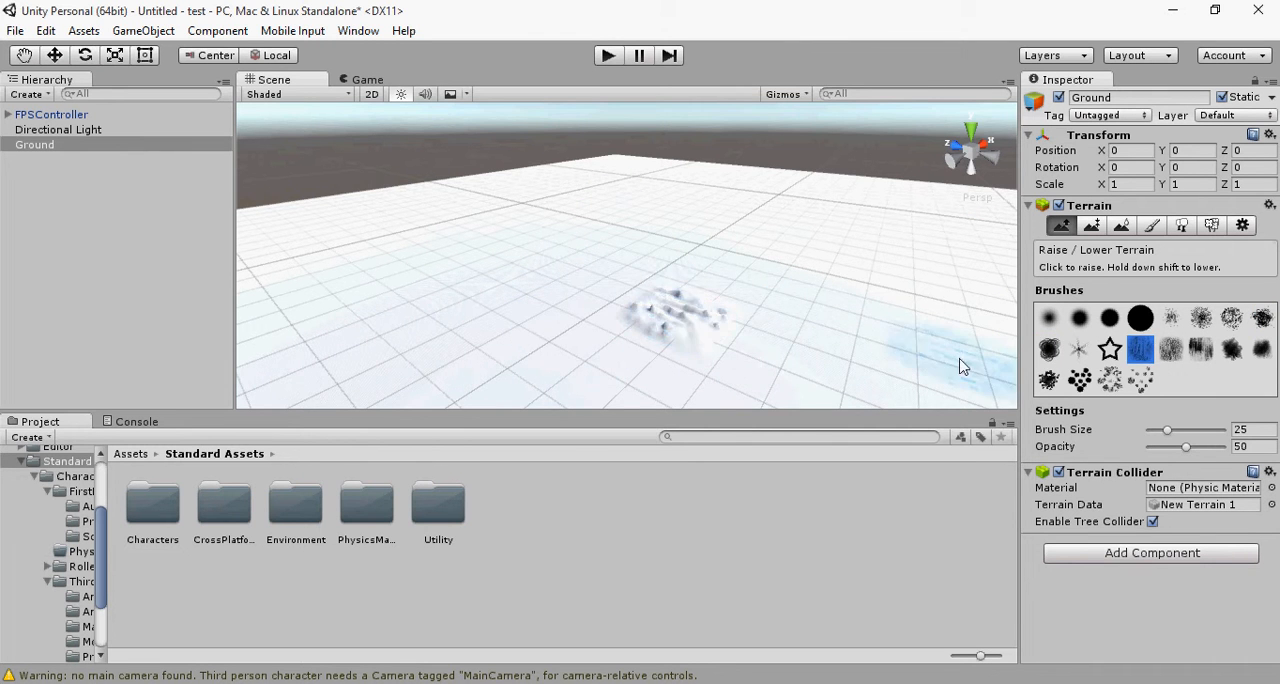
pyautogui.click(1198, 355)
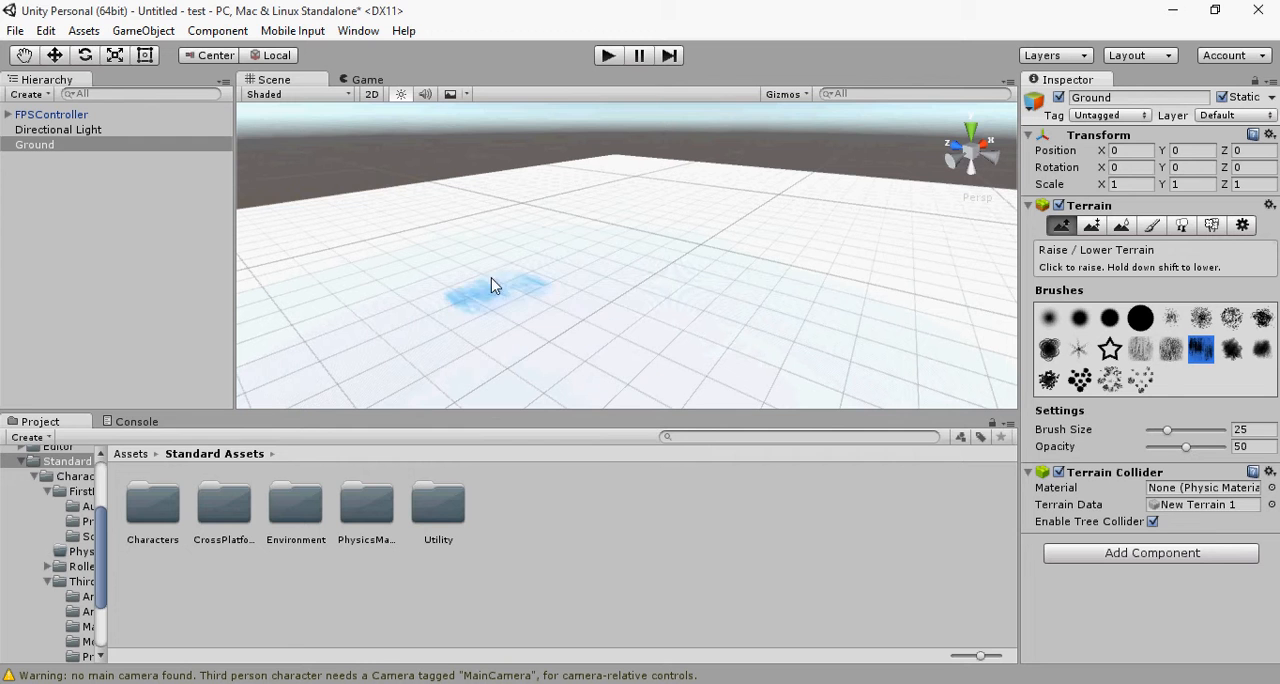
pyautogui.moveTo(491, 283); pyautogui.dragTo(600, 255)
pyautogui.hotkey('ctrl', 'z')
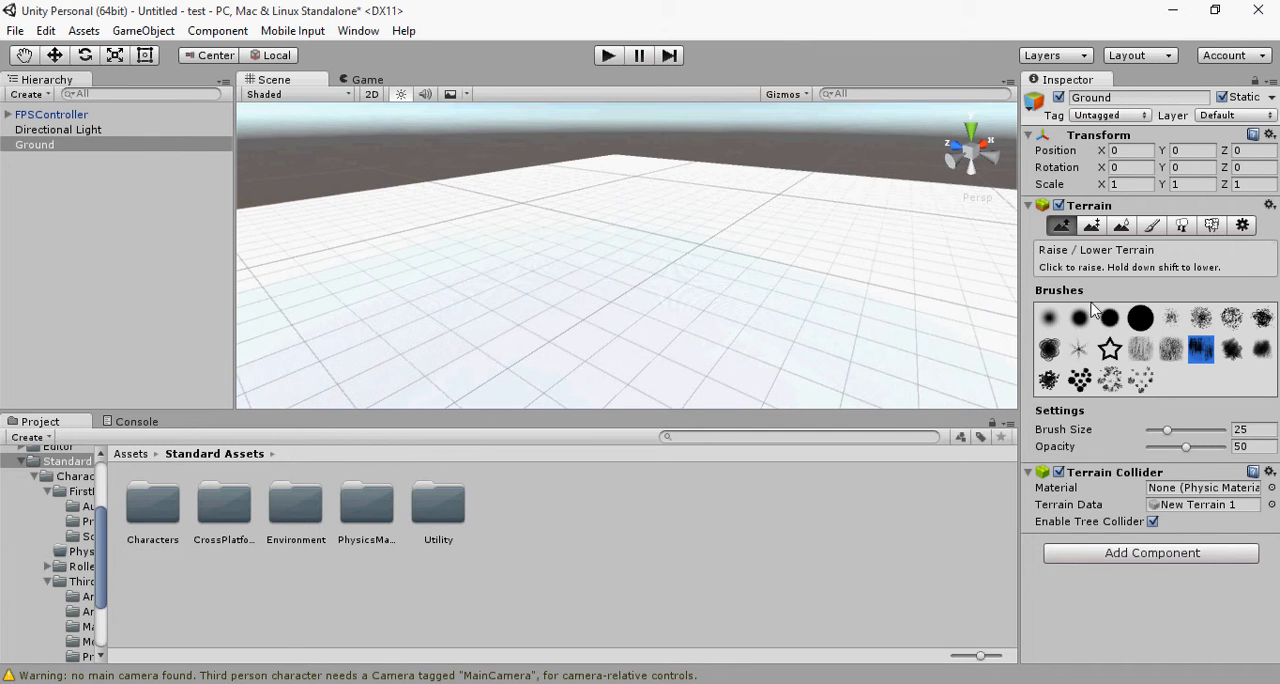
pyautogui.moveTo(711, 320); pyautogui.dragTo(629, 323)
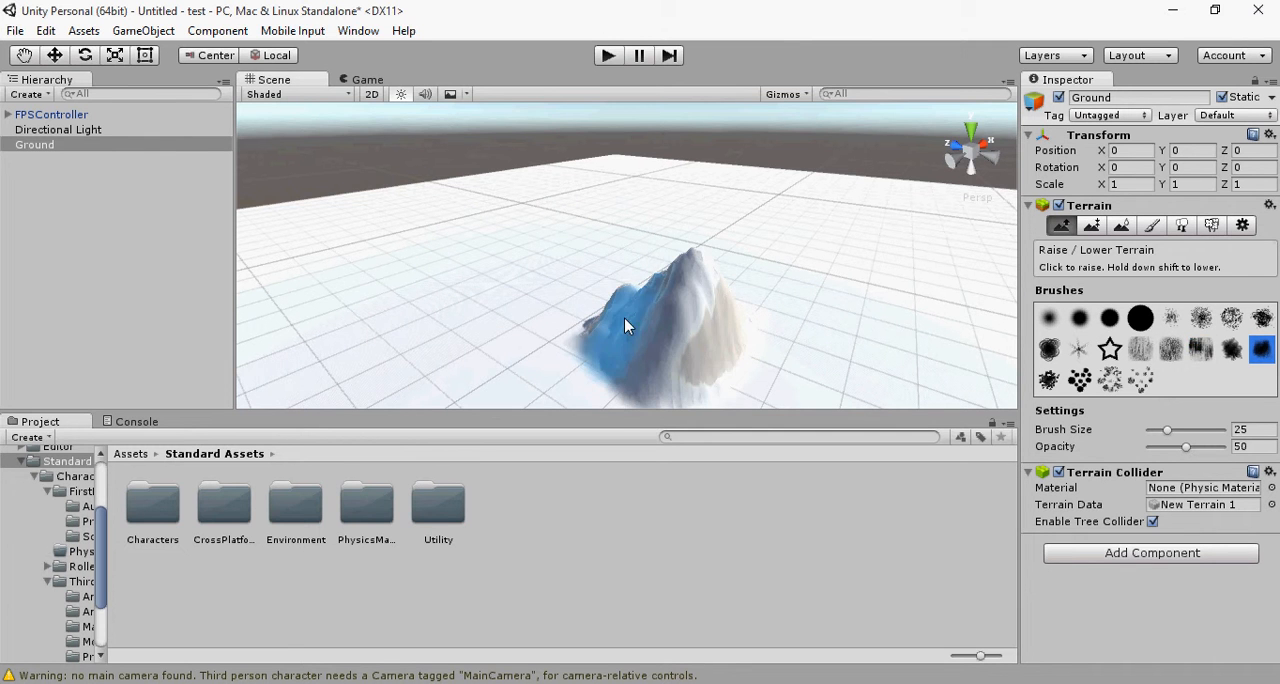
pyautogui.moveTo(514, 320); pyautogui.dragTo(490, 317)
pyautogui.hotkey('ctrl', 'z')
pyautogui.hotkey('ctrl', 'z')
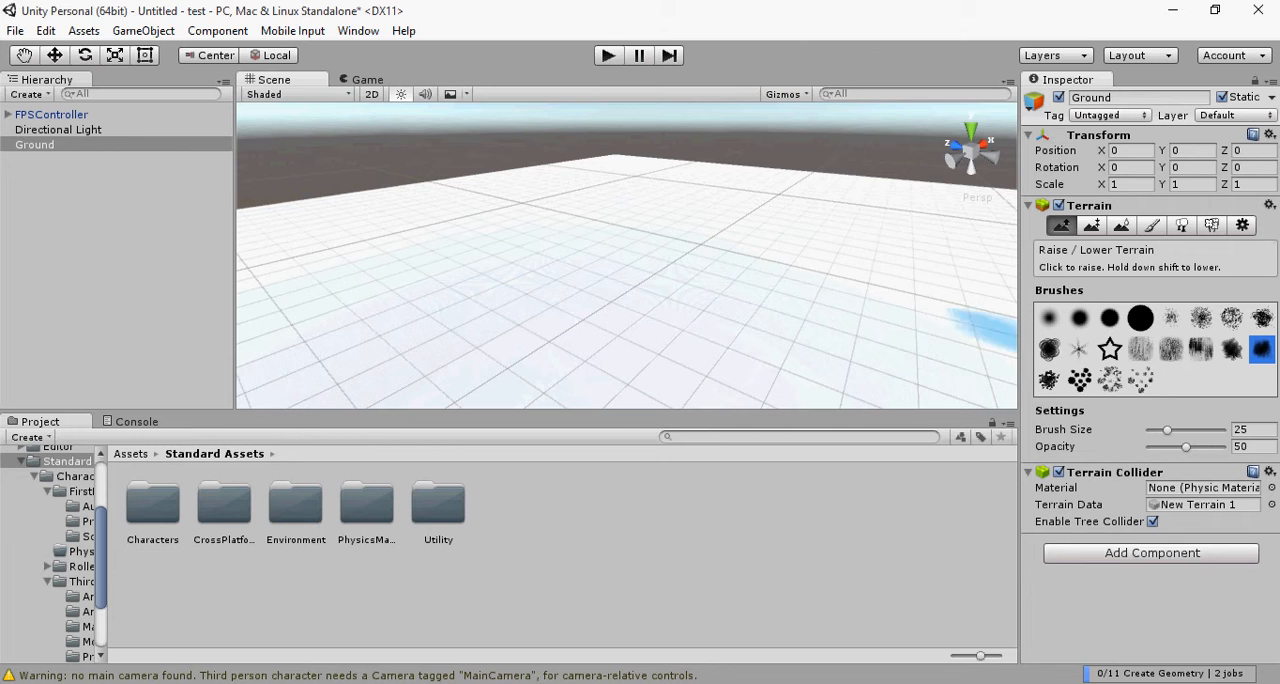
# Step: Try raising the Ground with the scattered-dots brush and the large solid round brush at size 25, undoing both
pyautogui.click(1140, 379)
pyautogui.moveTo(765, 323); pyautogui.dragTo(530, 320)
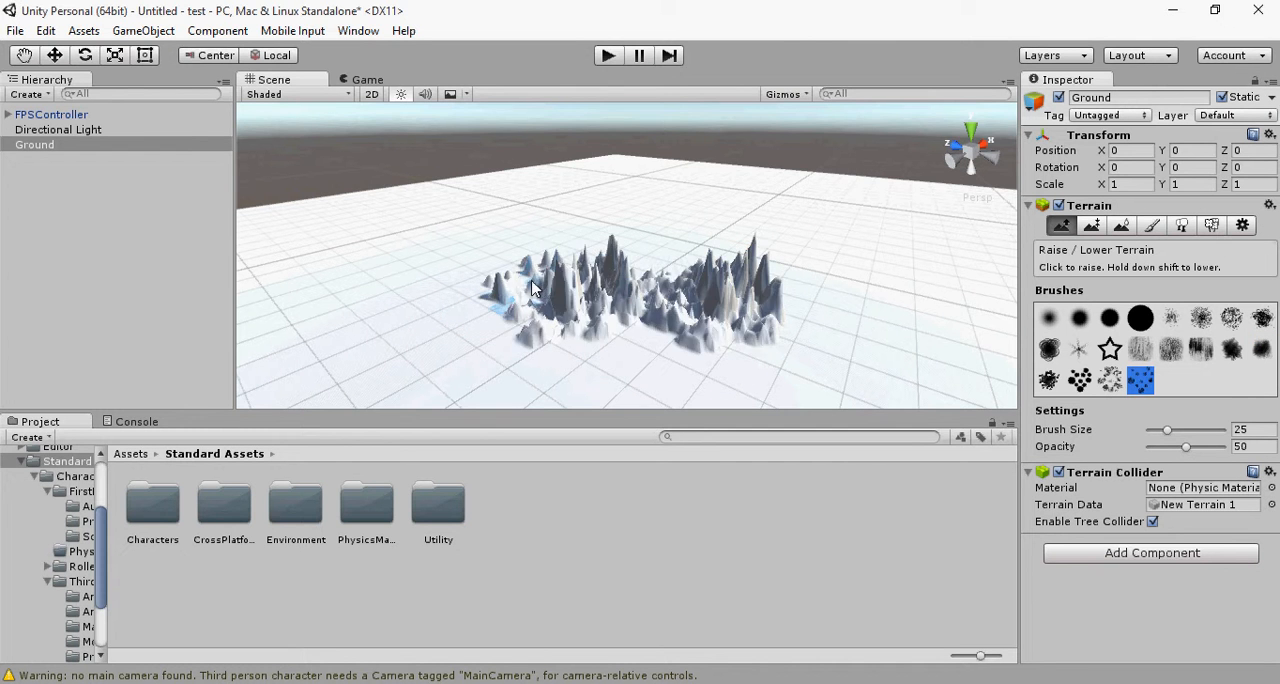
pyautogui.hotkey('ctrl', 'z')
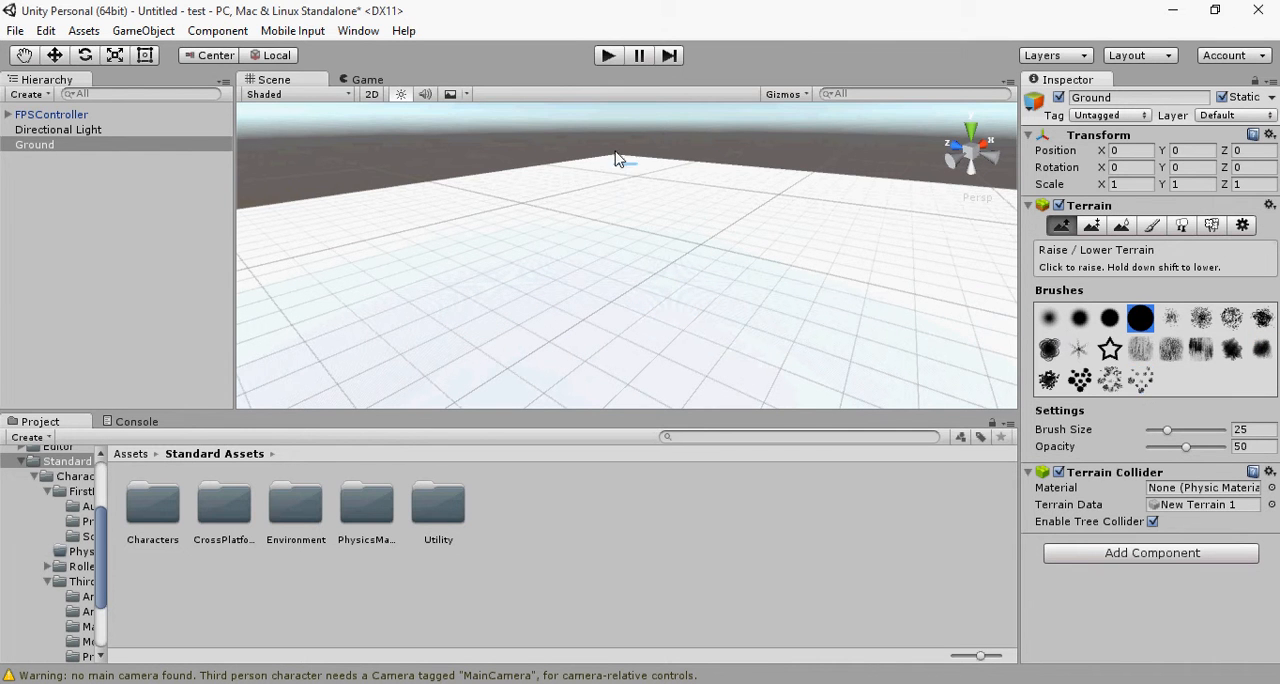
pyautogui.moveTo(535, 228); pyautogui.dragTo(491, 263)
pyautogui.hotkey('ctrl', 'z')
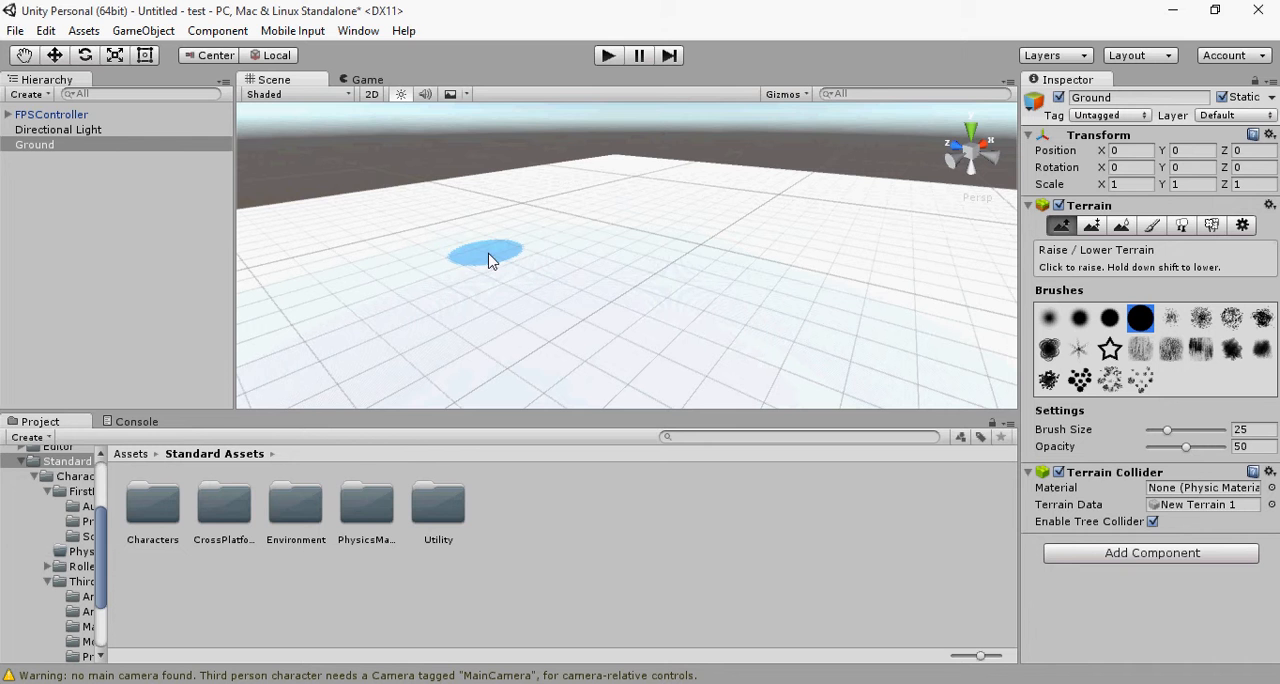
# Step: Set the terrain brush size to 100, try raising the Ground with the solid round brush, and undo the result
pyautogui.moveTo(1168, 430); pyautogui.dragTo(1224, 430)
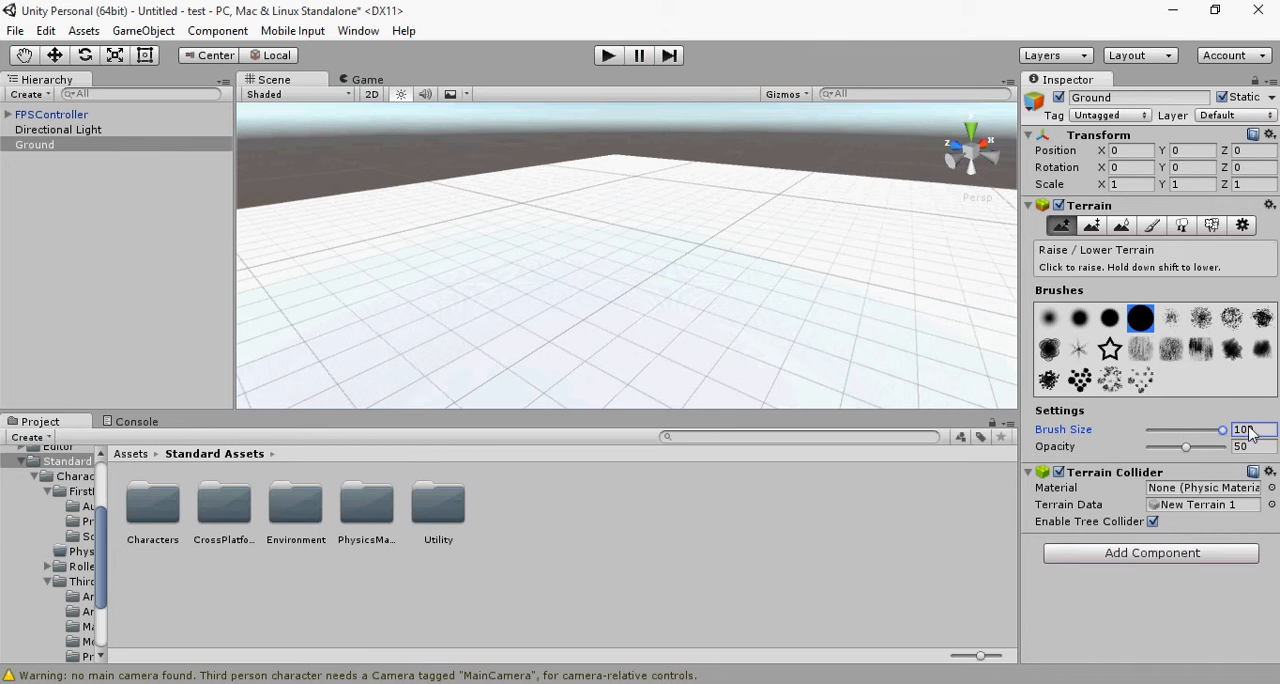
pyautogui.click(619, 232)
pyautogui.click(620, 234)
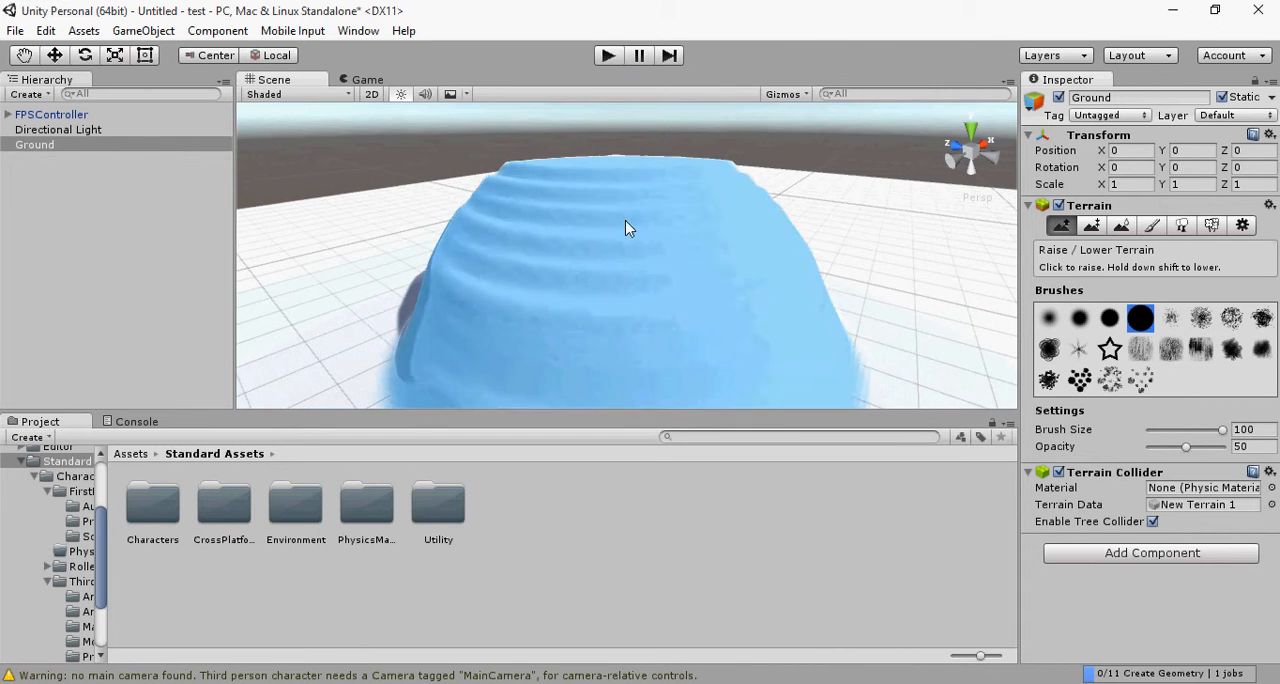
pyautogui.hotkey('ctrl', 'z')
# Step: Try raising the Ground at brush opacity 17, undo it, and lower the opacity to 0
pyautogui.moveTo(1194, 446); pyautogui.dragTo(1164, 451)
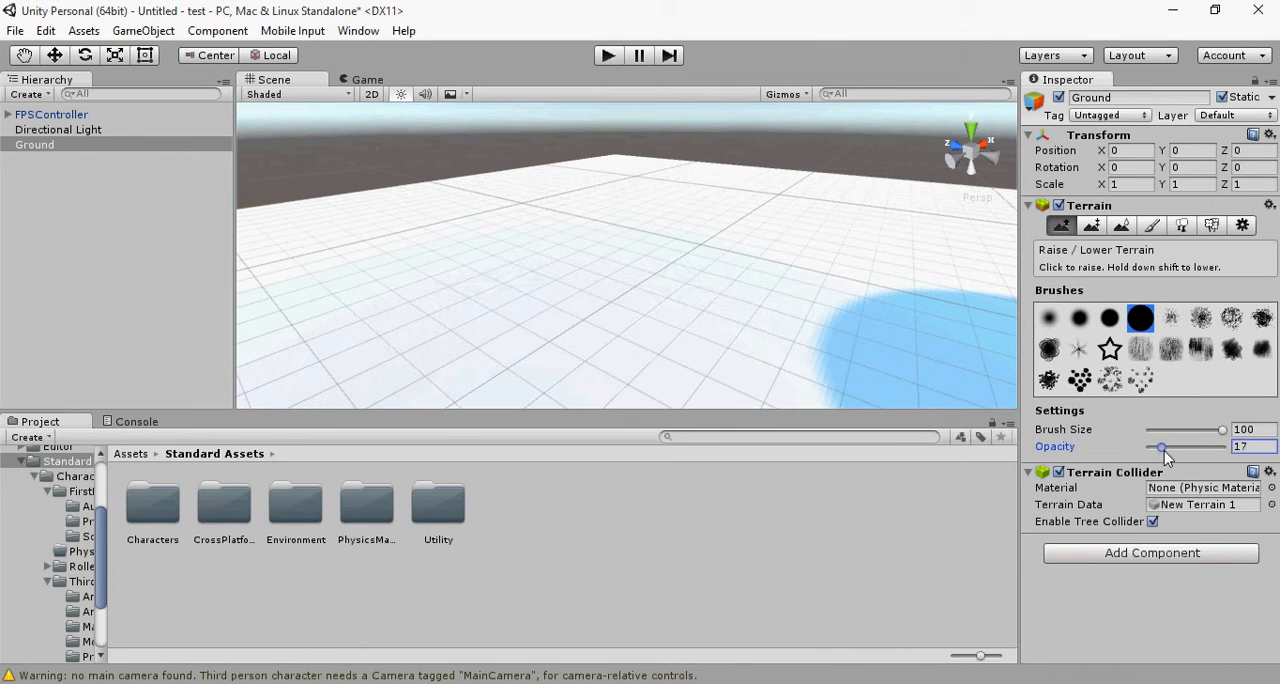
pyautogui.moveTo(654, 243)
pyautogui.mouseDown()
pyautogui.moveTo(617, 240)
pyautogui.moveTo(645, 237)
pyautogui.mouseUp()
pyautogui.hotkey('ctrl', 'z')
pyautogui.moveTo(1221, 446); pyautogui.dragTo(1140, 447)
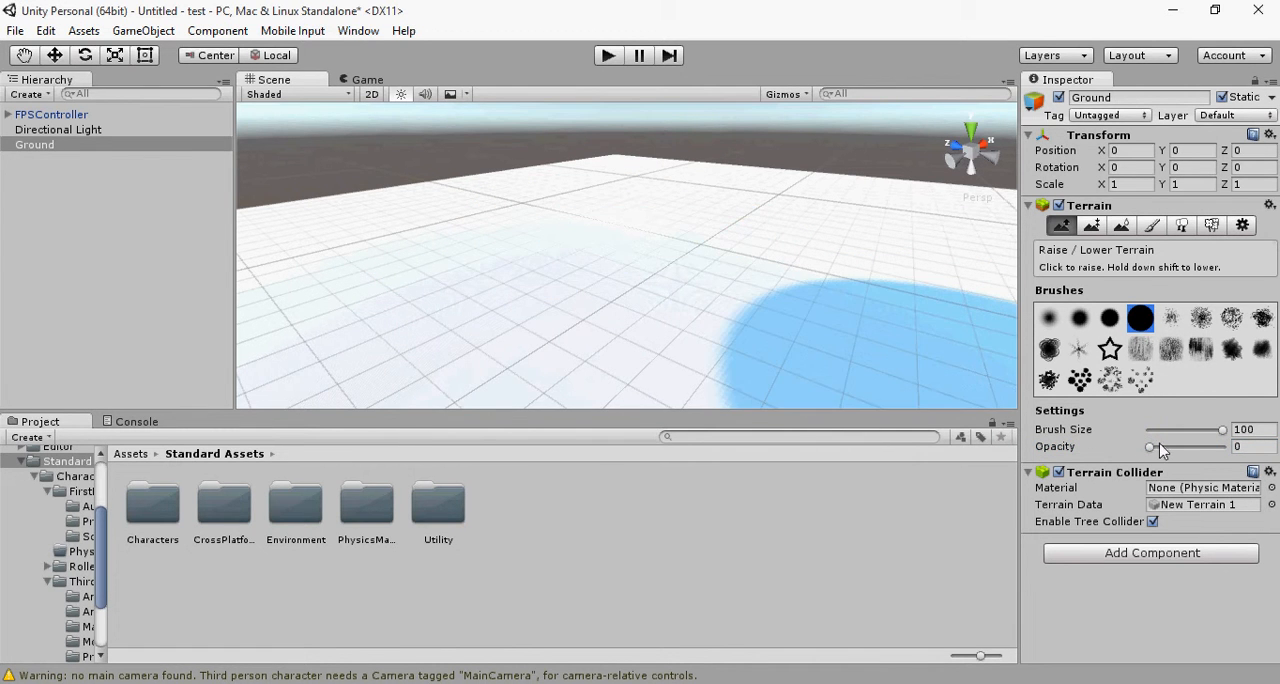
# Step: Restore the selection of the Ground terrain and set the soft round brush's opacity to 32
pyautogui.hotkey('ctrl', 'z')
pyautogui.hotkey('ctrl', 'z')
pyautogui.click(1149, 447)
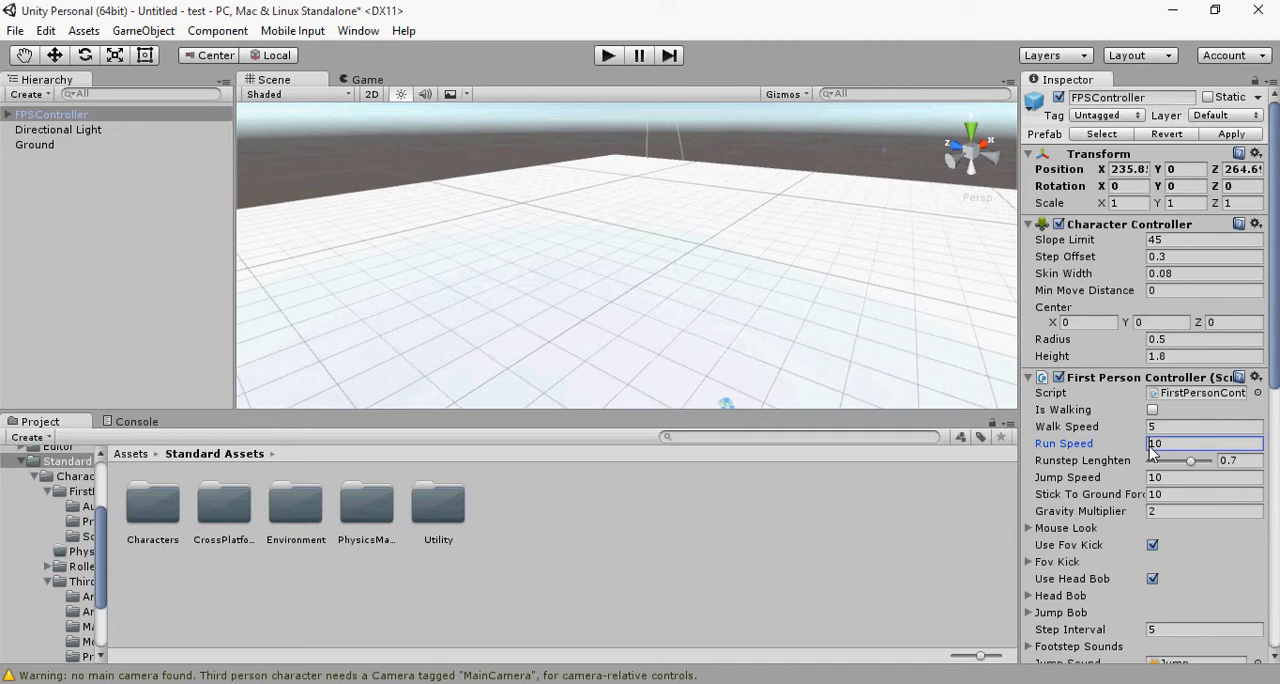
pyautogui.hotkey('ctrl', 'y')
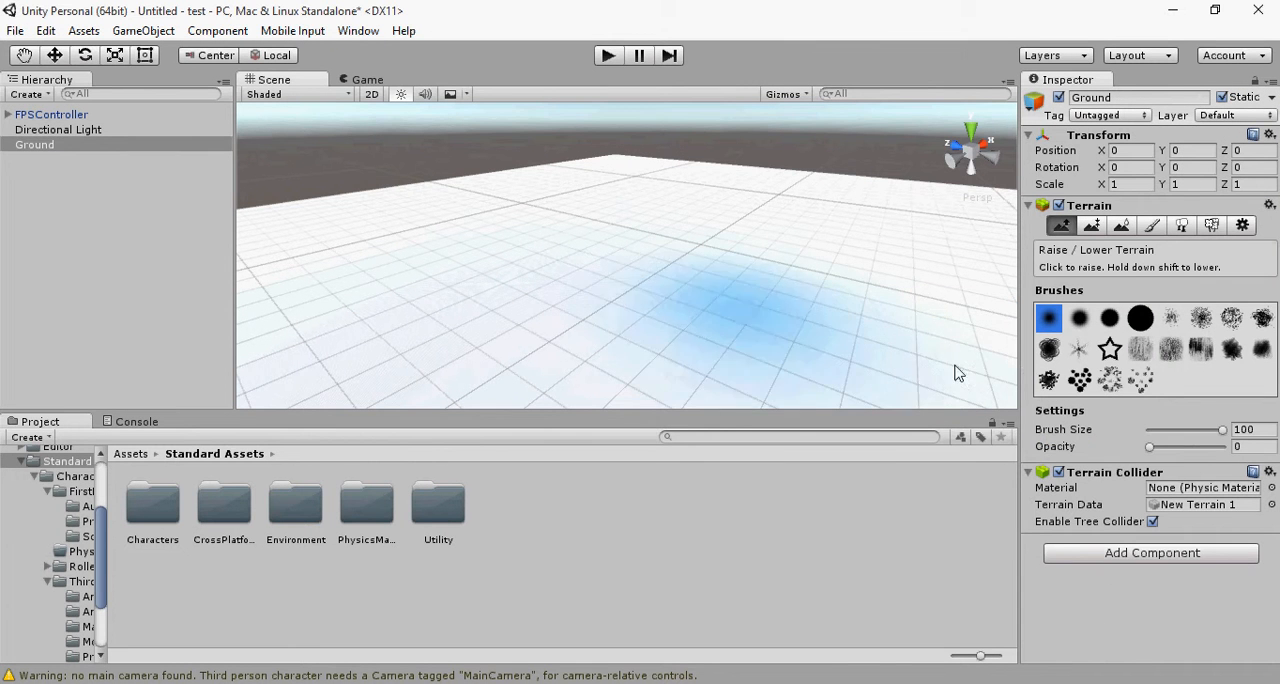
pyautogui.moveTo(1151, 446); pyautogui.dragTo(1164, 448)
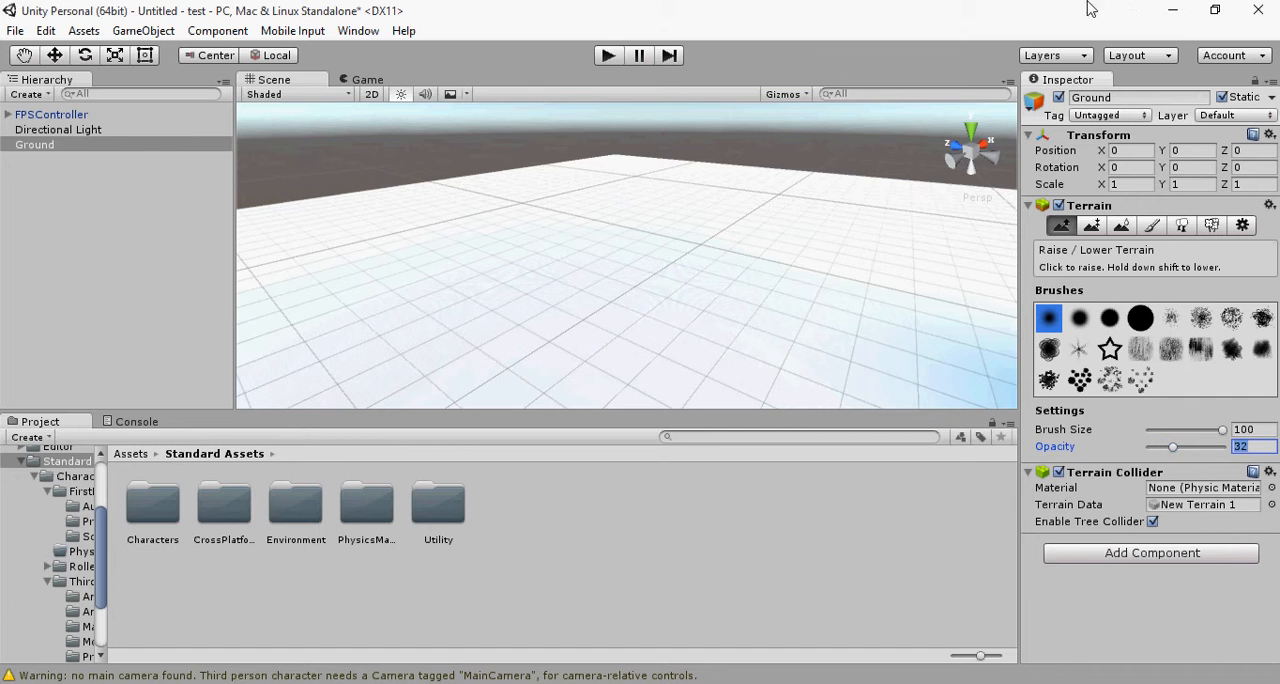
# Step: Set the terrain brush opacity to 20, try raising a hill on the Ground, and undo the hill
pyautogui.write('2')
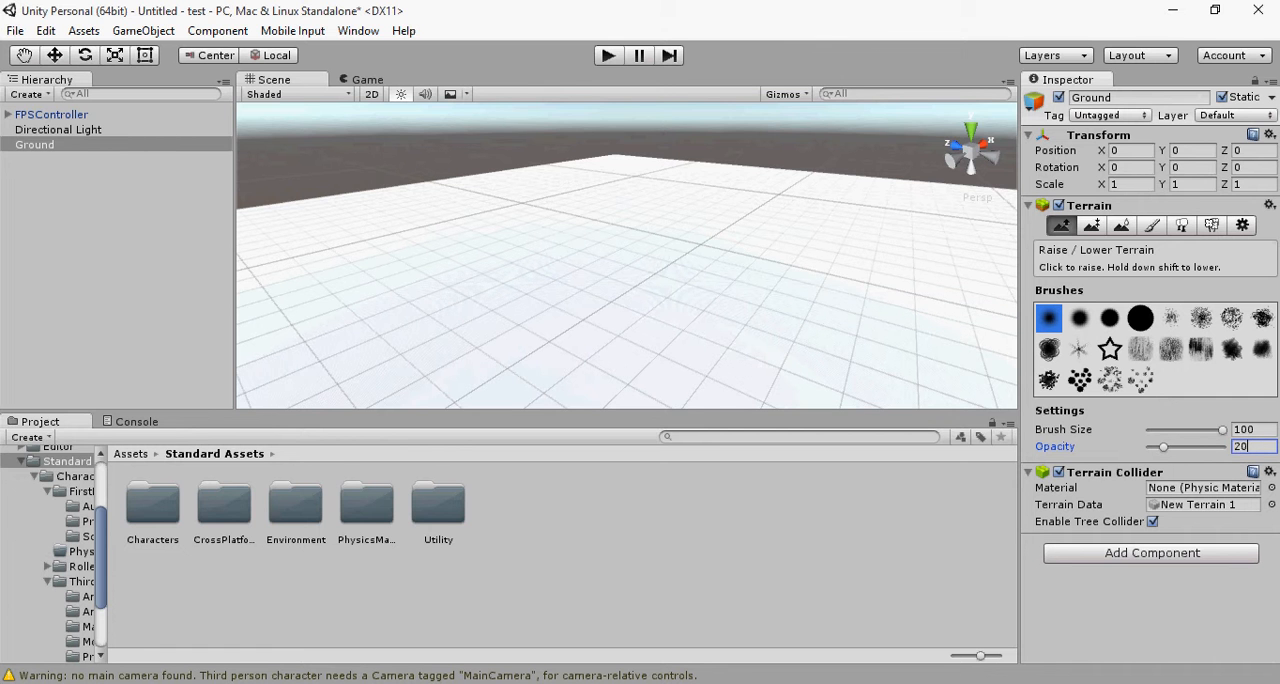
pyautogui.moveTo(707, 320)
pyautogui.mouseDown()
pyautogui.moveTo(657, 283)
pyautogui.moveTo(540, 290)
pyautogui.moveTo(750, 255)
pyautogui.mouseUp()
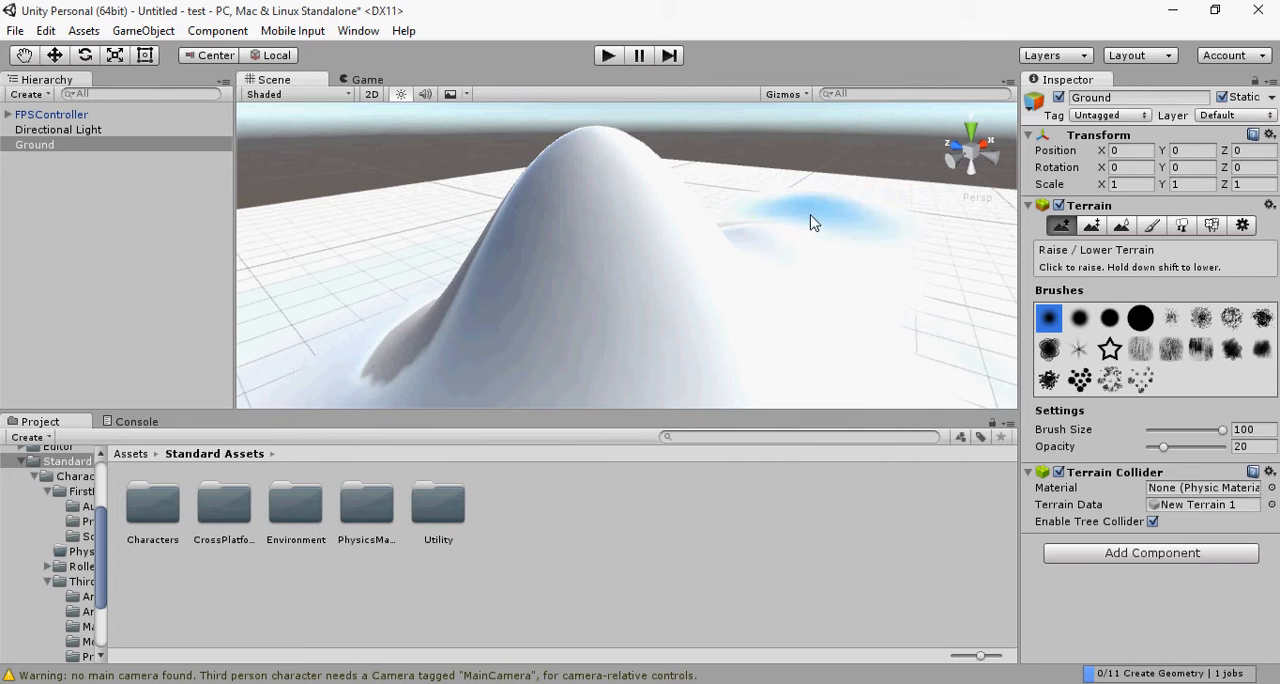
pyautogui.hotkey('ctrl', 'z')
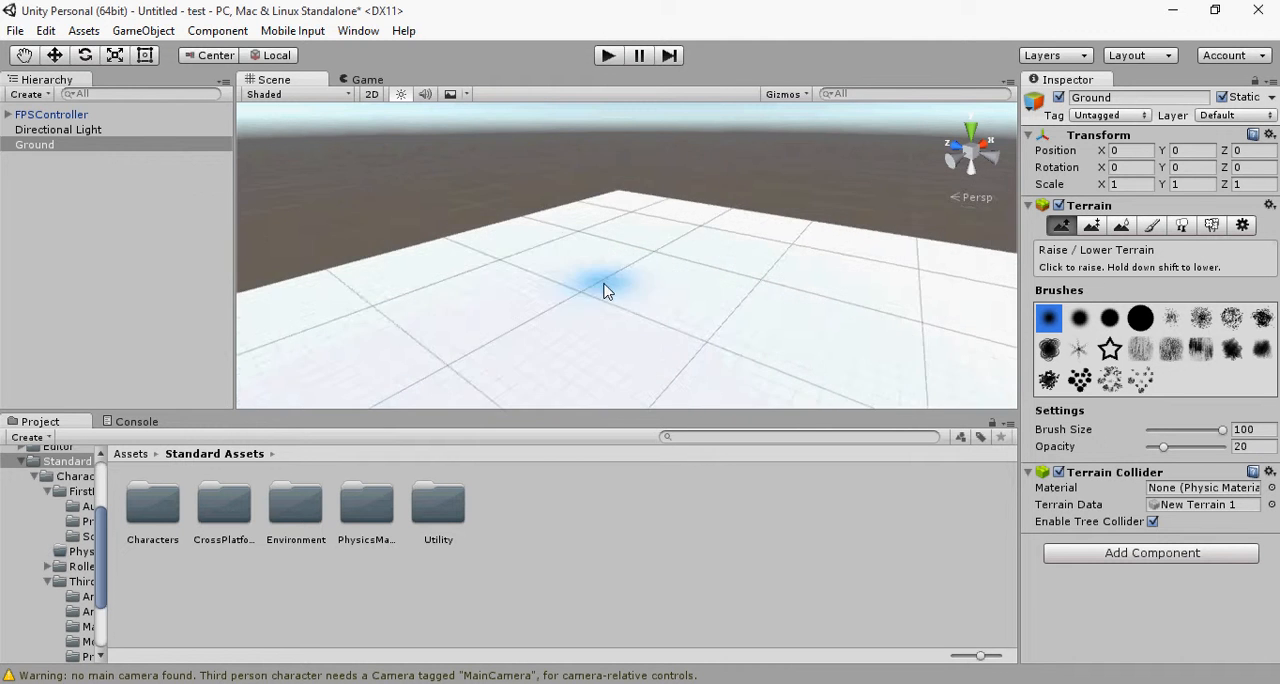
# Step: Select the FPSController to locate the player on the terrain, and reselect the Ground
pyautogui.moveTo(651, 323); pyautogui.dragTo(598, 97, button='middle')
pyautogui.scroll(-8, 603, 246)
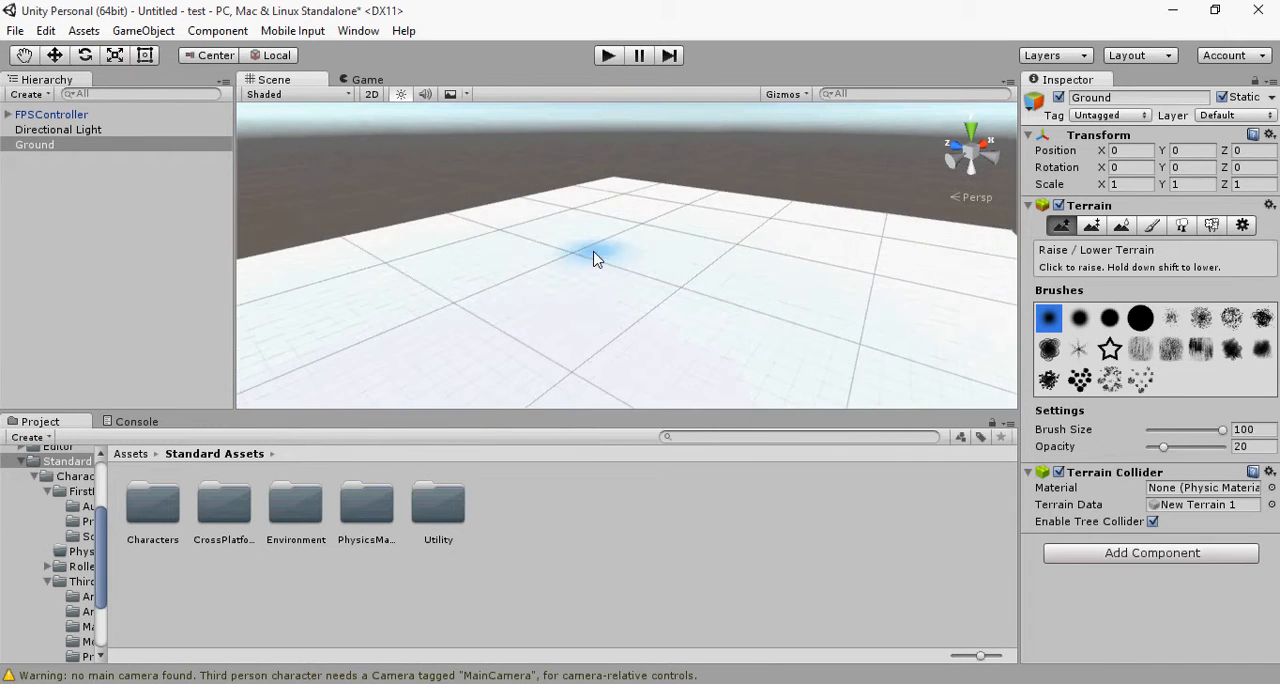
pyautogui.scroll(8, 697, 266)
pyautogui.scroll(3, 697, 266)
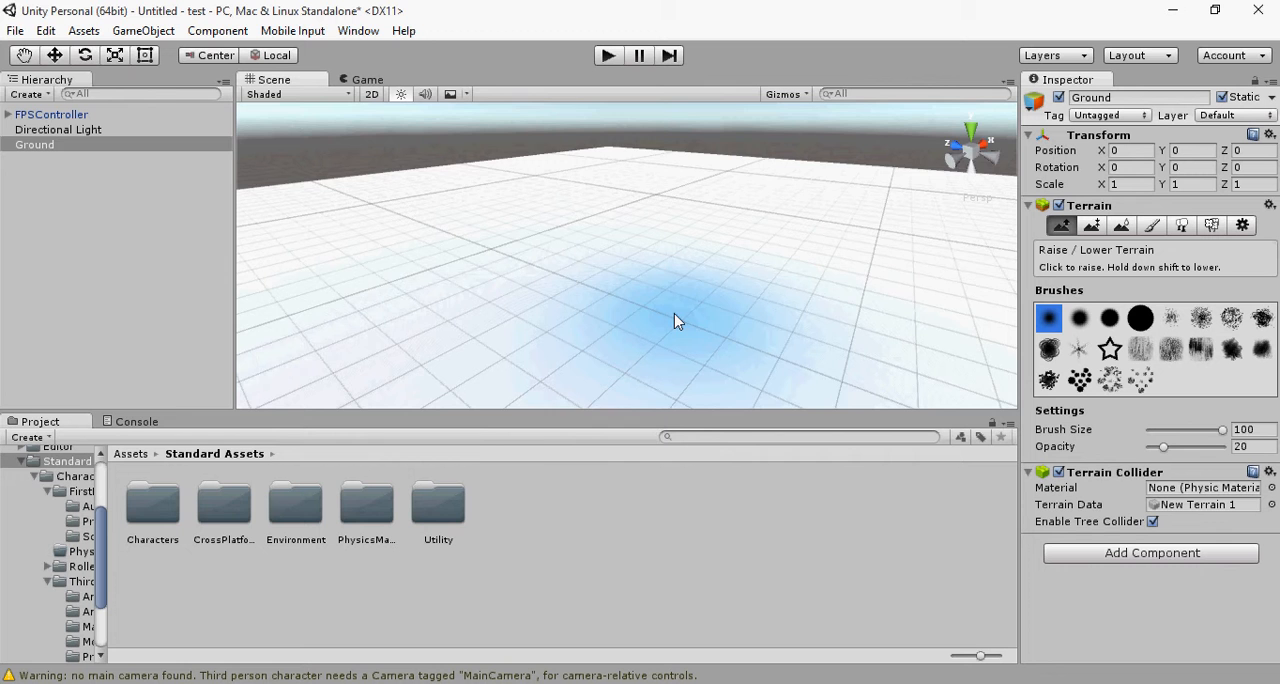
pyautogui.moveTo(675, 318); pyautogui.dragTo(612, 258, button='middle')
pyautogui.click(68, 116)
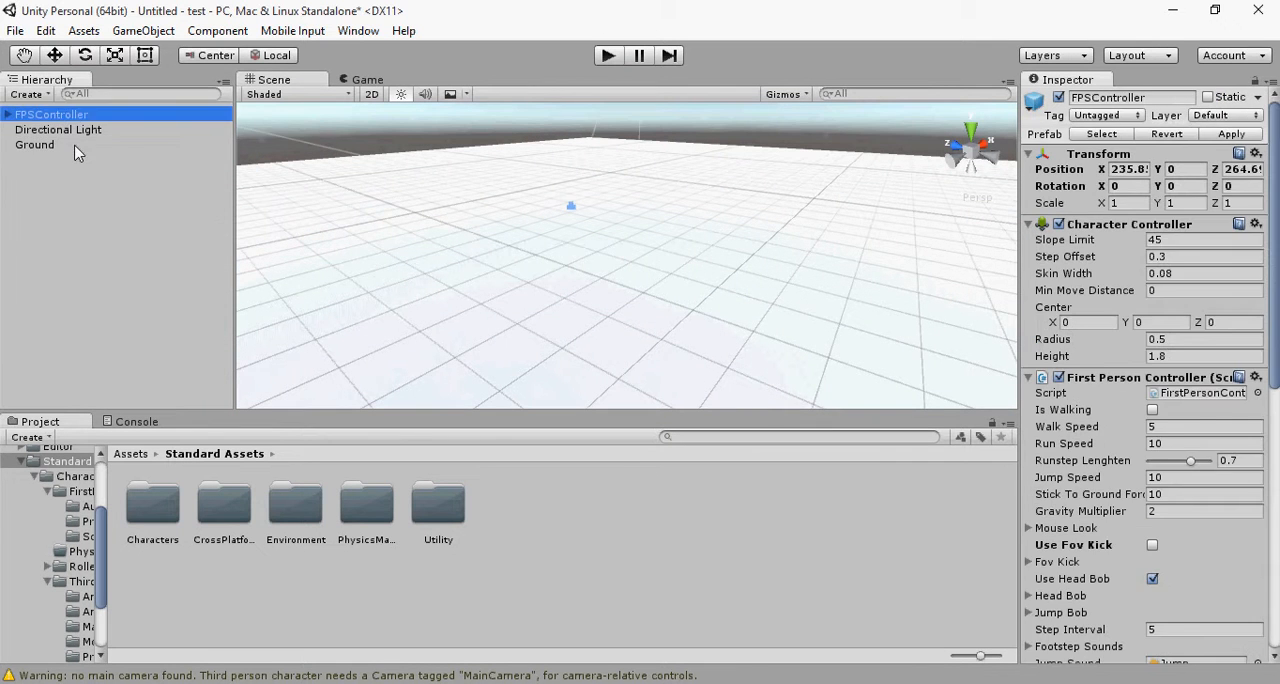
pyautogui.click(78, 146)
# Step: Try raising a ridge across the middle of the Ground with the soft round brush at opacity 20
pyautogui.moveTo(880, 220)
pyautogui.mouseDown()
pyautogui.moveTo(874, 266)
pyautogui.moveTo(709, 361)
pyautogui.moveTo(626, 358)
pyautogui.moveTo(720, 322)
pyautogui.mouseUp()
pyautogui.scroll(-5, 720, 322)
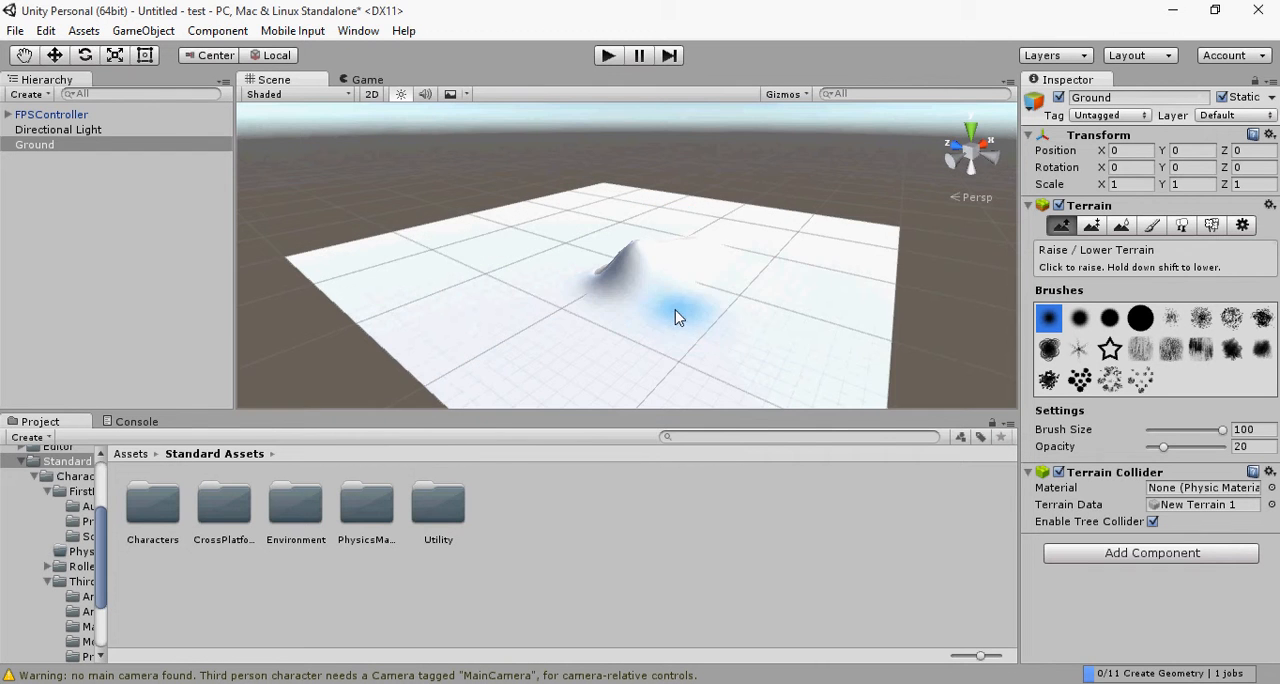
pyautogui.scroll(3, 677, 314)
pyautogui.scroll(-5, 709, 309)
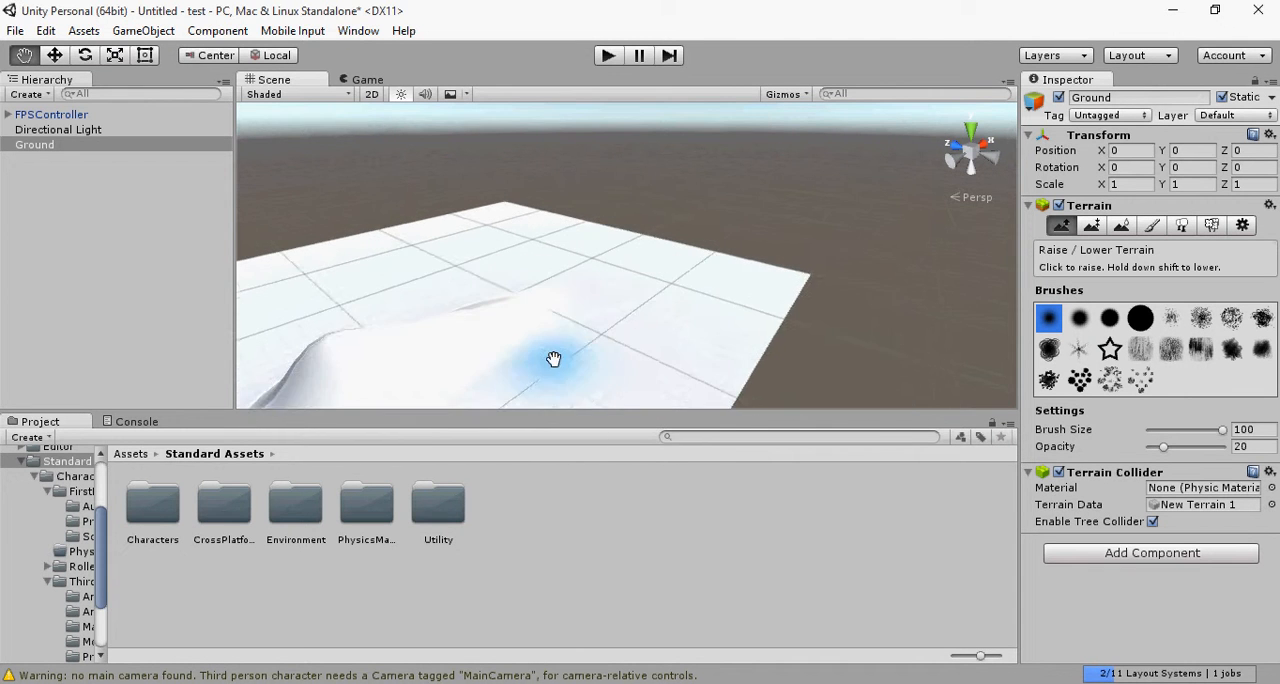
pyautogui.keyDown('alt'); pyautogui.moveTo(463, 326); pyautogui.dragTo(940, 443); pyautogui.keyUp('alt')
pyautogui.scroll(1, 672, 311)
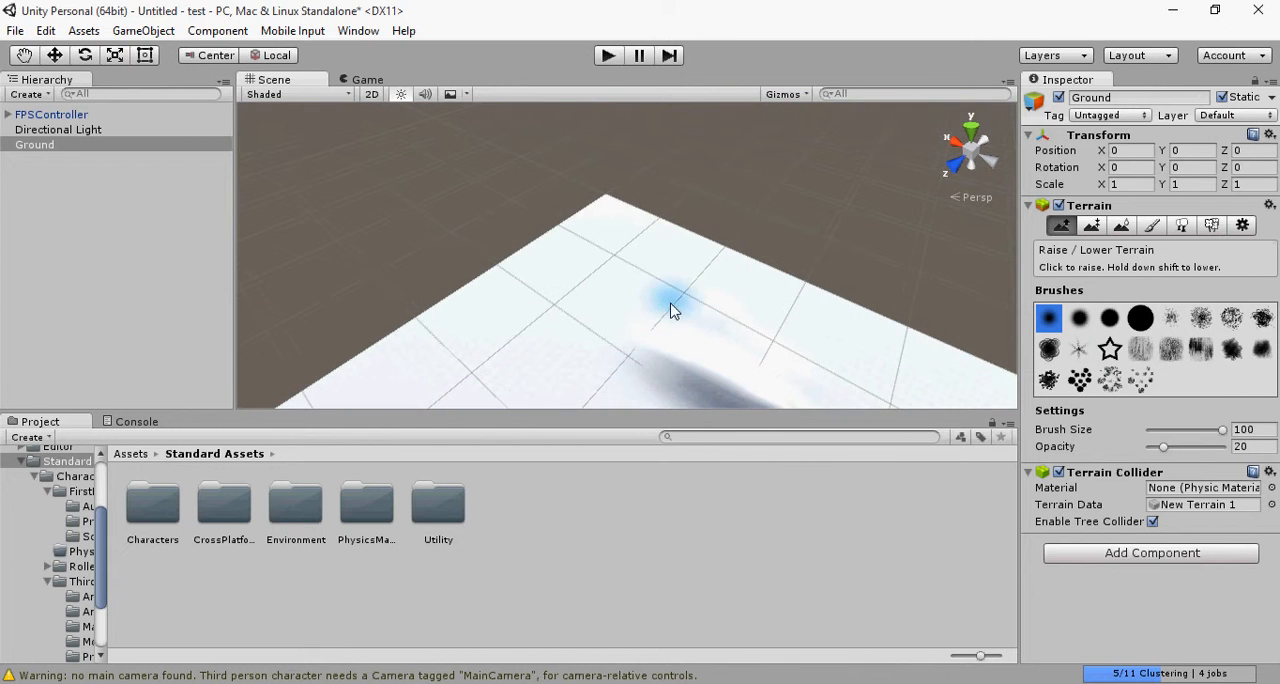
pyautogui.scroll(-3, 666, 200)
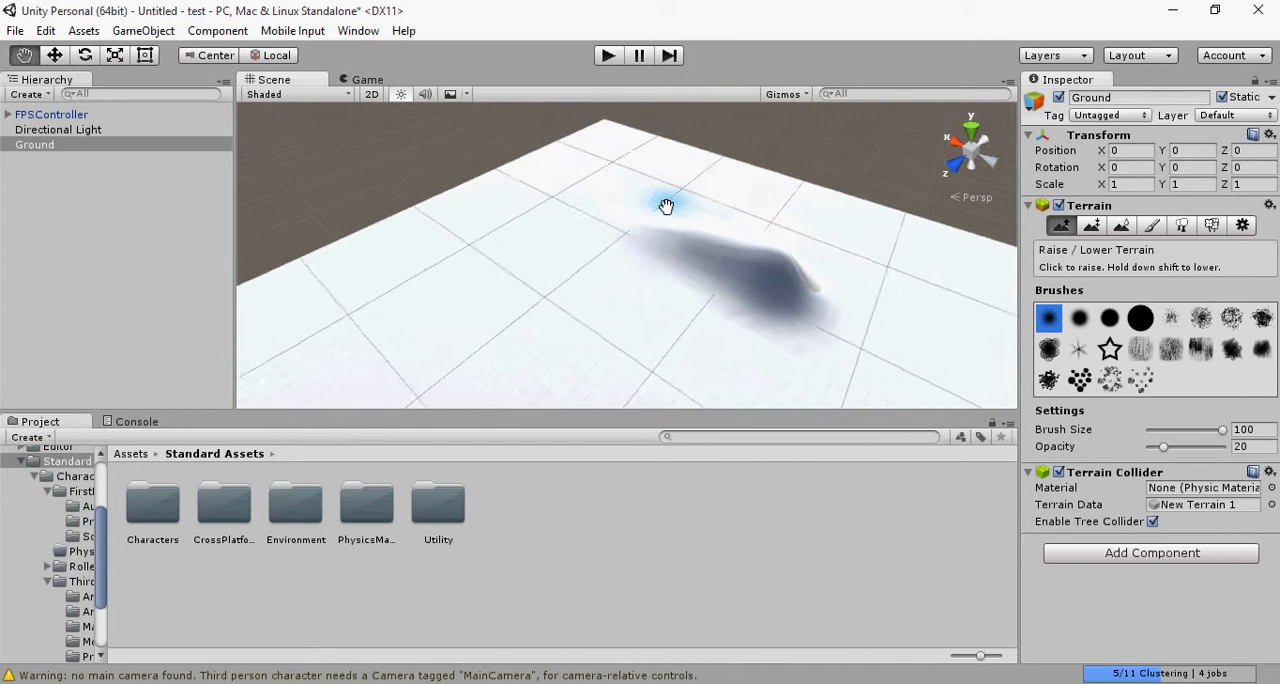
# Step: Try raising separate mounds beside the ridge and undo the recent terrain strokes
pyautogui.click(584, 210)
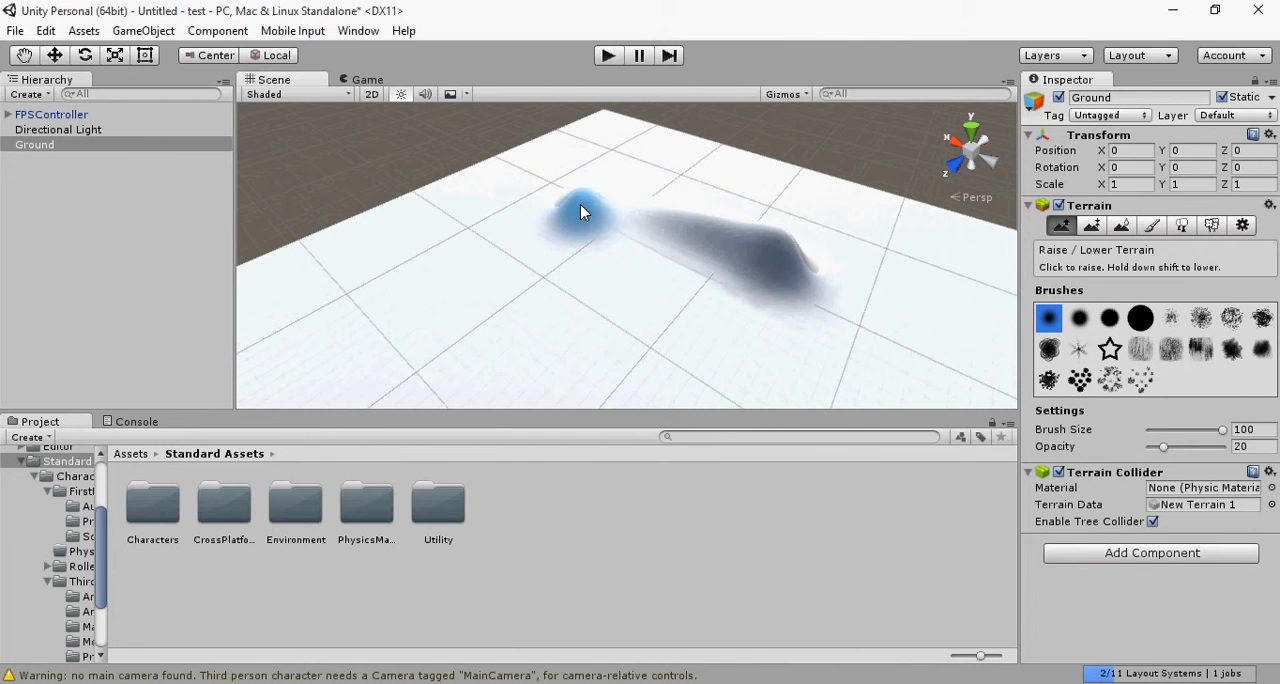
pyautogui.click(863, 216)
pyautogui.hotkey('ctrl', 'z')
pyautogui.hotkey('ctrl', 'z')
pyautogui.hotkey('ctrl', 'z')
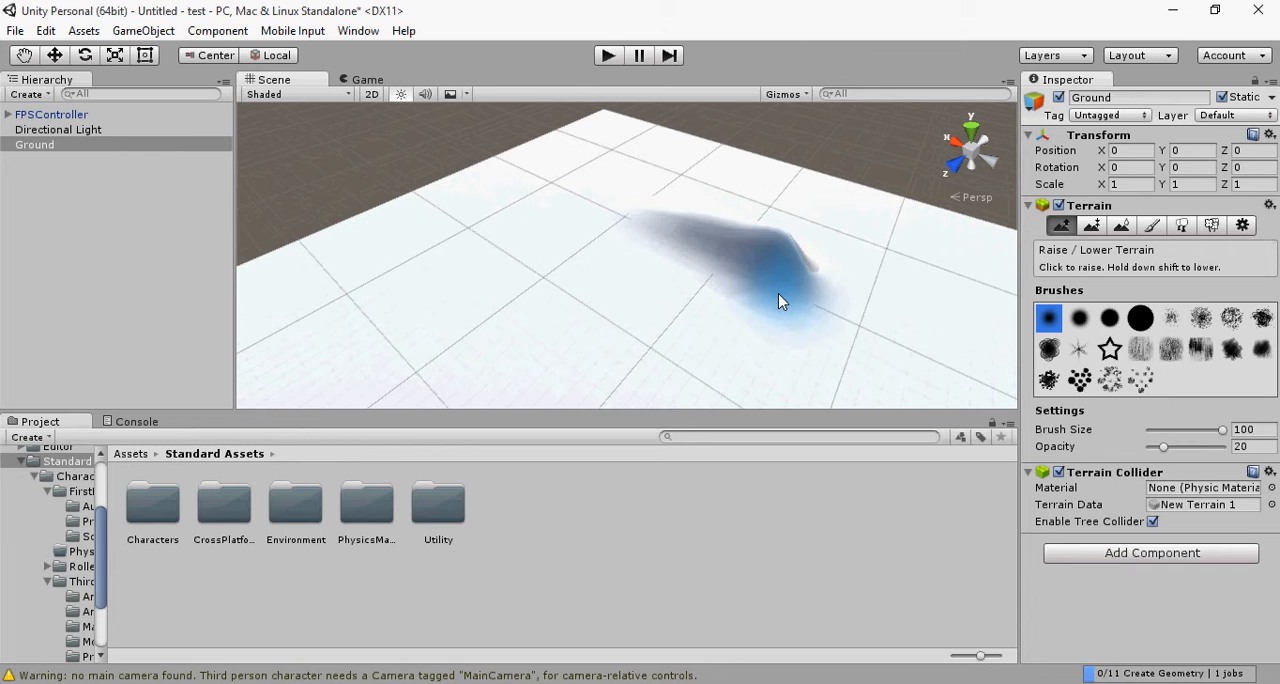
# Step: Raise a closed ring of hills around the flat middle of the Ground with the size 100 soft round brush
pyautogui.moveTo(554, 183); pyautogui.dragTo(752, 280)
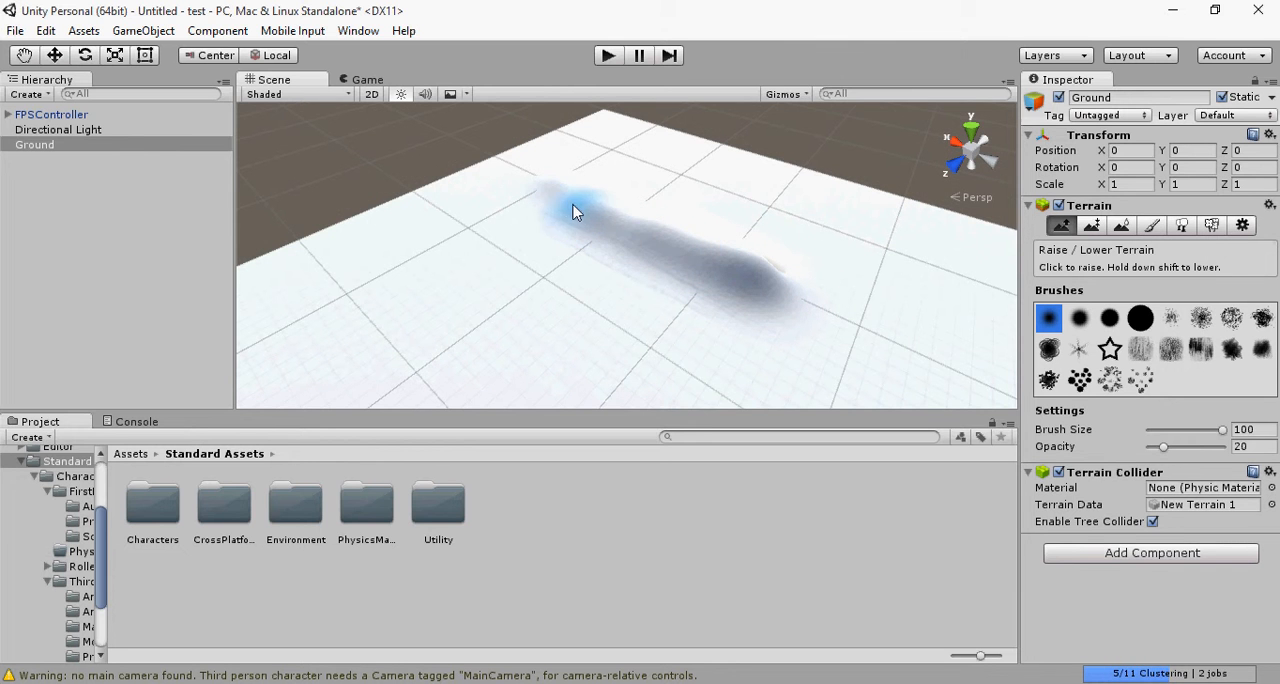
pyautogui.moveTo(613, 213)
pyautogui.mouseDown()
pyautogui.moveTo(757, 263)
pyautogui.moveTo(632, 218)
pyautogui.mouseUp()
pyautogui.moveTo(478, 249)
pyautogui.mouseDown()
pyautogui.moveTo(380, 281)
pyautogui.moveTo(481, 238)
pyautogui.moveTo(393, 262)
pyautogui.mouseUp()
pyautogui.moveTo(324, 312); pyautogui.dragTo(275, 373)
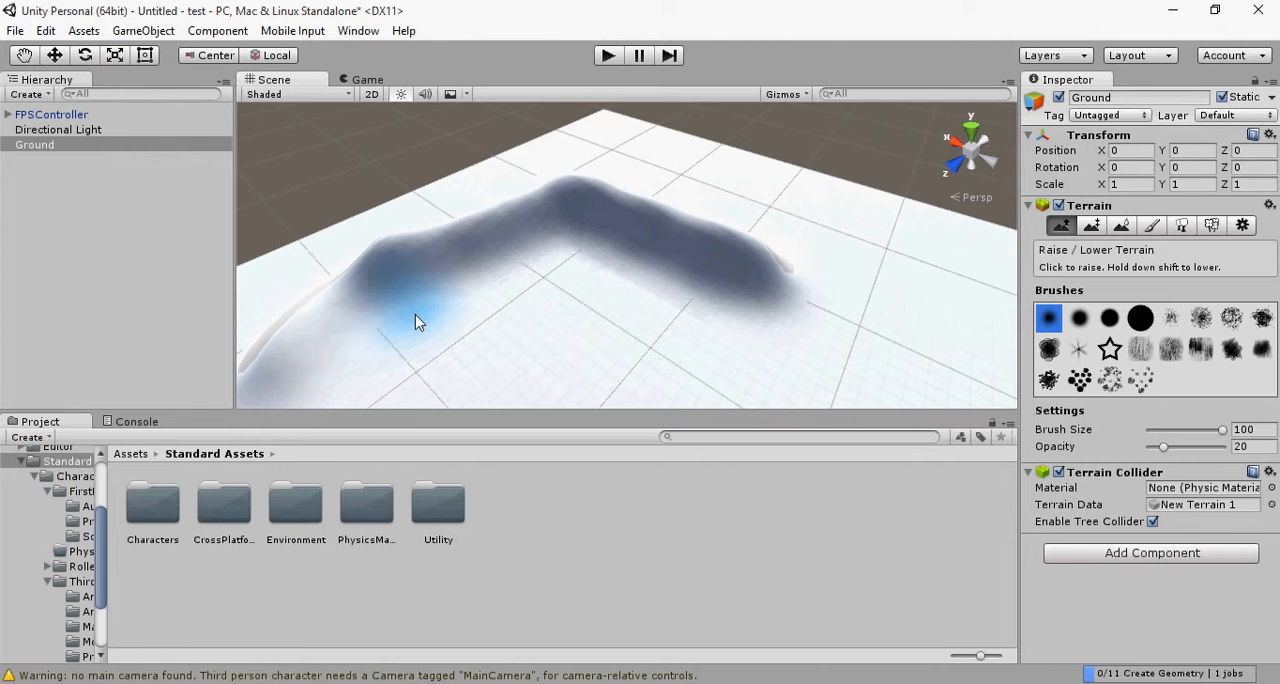
pyautogui.moveTo(416, 316)
pyautogui.mouseDown(button='middle')
pyautogui.moveTo(218, 386)
pyautogui.moveTo(462, 242)
pyautogui.moveTo(295, 302)
pyautogui.mouseUp(button='middle')
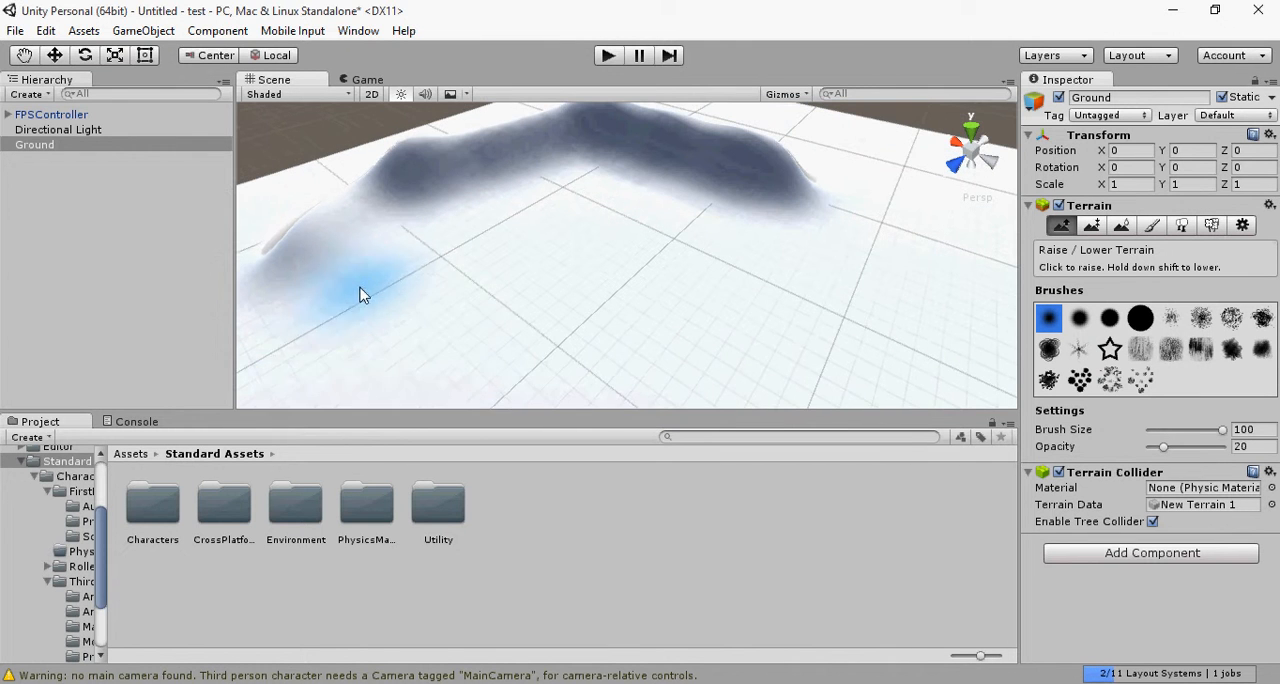
pyautogui.moveTo(352, 326)
pyautogui.mouseDown()
pyautogui.moveTo(512, 402)
pyautogui.moveTo(700, 380)
pyautogui.moveTo(872, 337)
pyautogui.moveTo(866, 237)
pyautogui.moveTo(811, 180)
pyautogui.moveTo(857, 213)
pyautogui.moveTo(880, 329)
pyautogui.moveTo(749, 394)
pyautogui.moveTo(524, 381)
pyautogui.moveTo(335, 293)
pyautogui.moveTo(312, 222)
pyautogui.moveTo(323, 277)
pyautogui.moveTo(375, 200)
pyautogui.moveTo(346, 214)
pyautogui.moveTo(306, 277)
pyautogui.moveTo(457, 349)
pyautogui.moveTo(810, 344)
pyautogui.moveTo(874, 266)
pyautogui.moveTo(851, 218)
pyautogui.moveTo(740, 165)
pyautogui.mouseUp()
# Step: Run the scene, walk the first-person character over the ring of hills, and stop the game
pyautogui.click(607, 55)
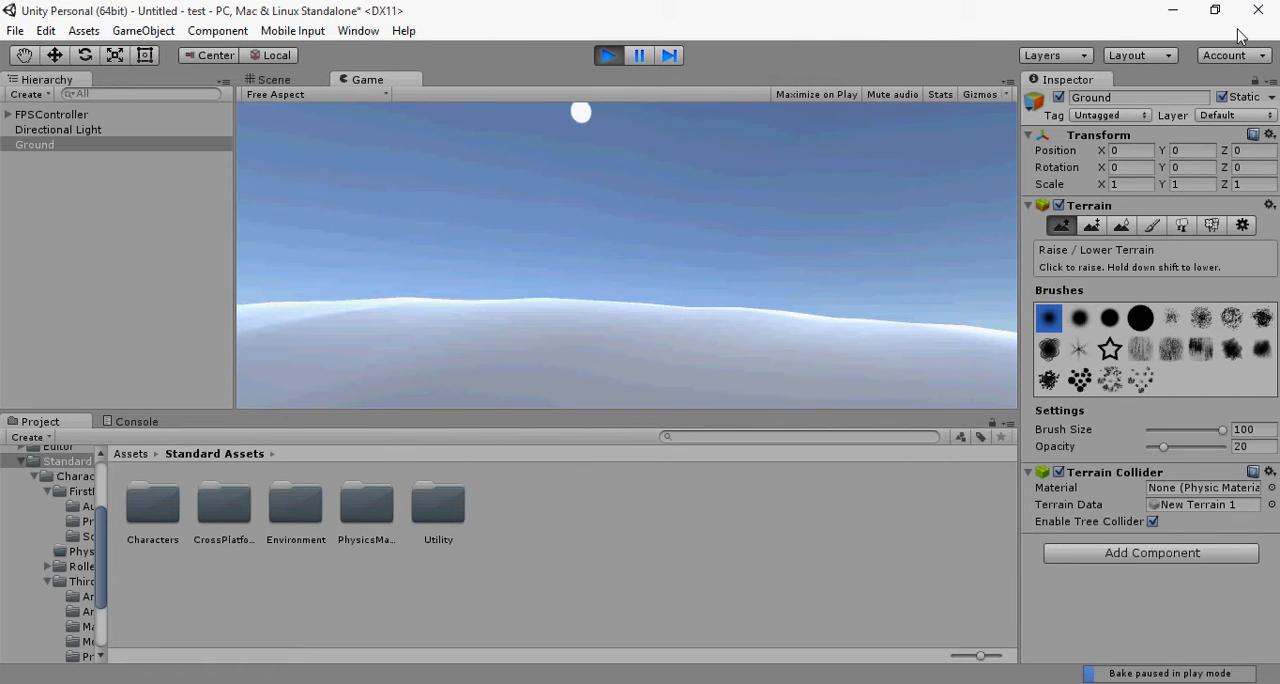
pyautogui.press('w')
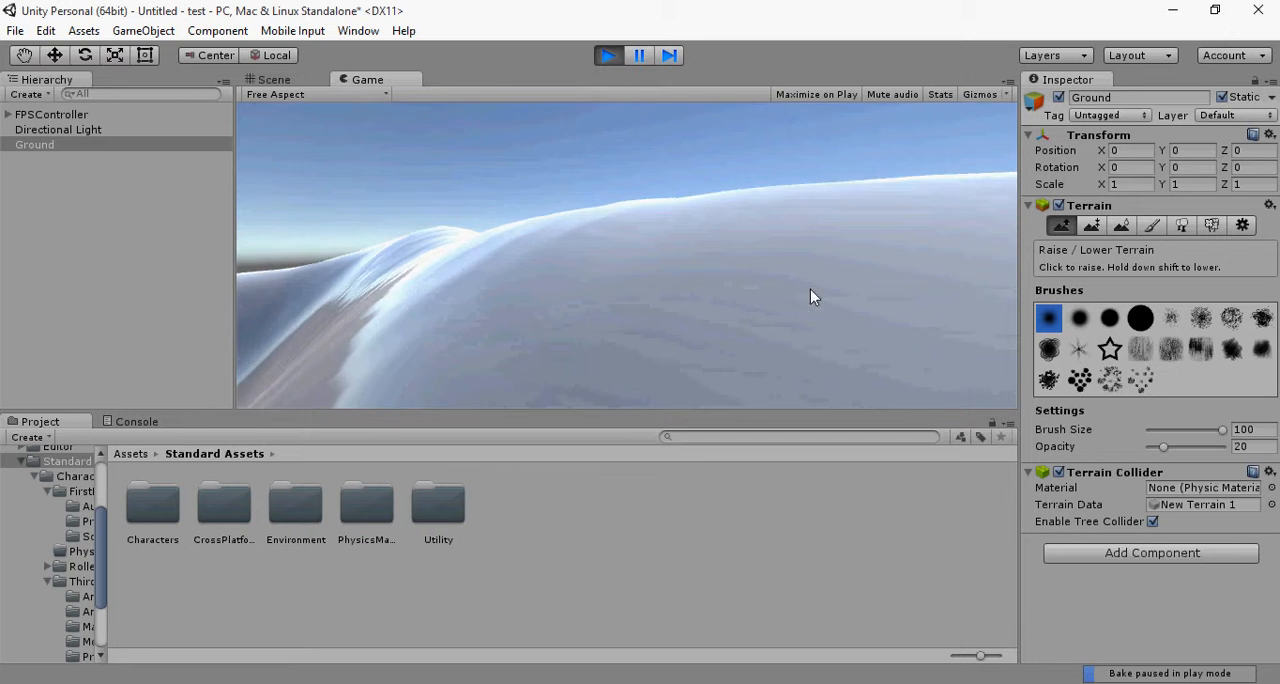
pyautogui.press('w')
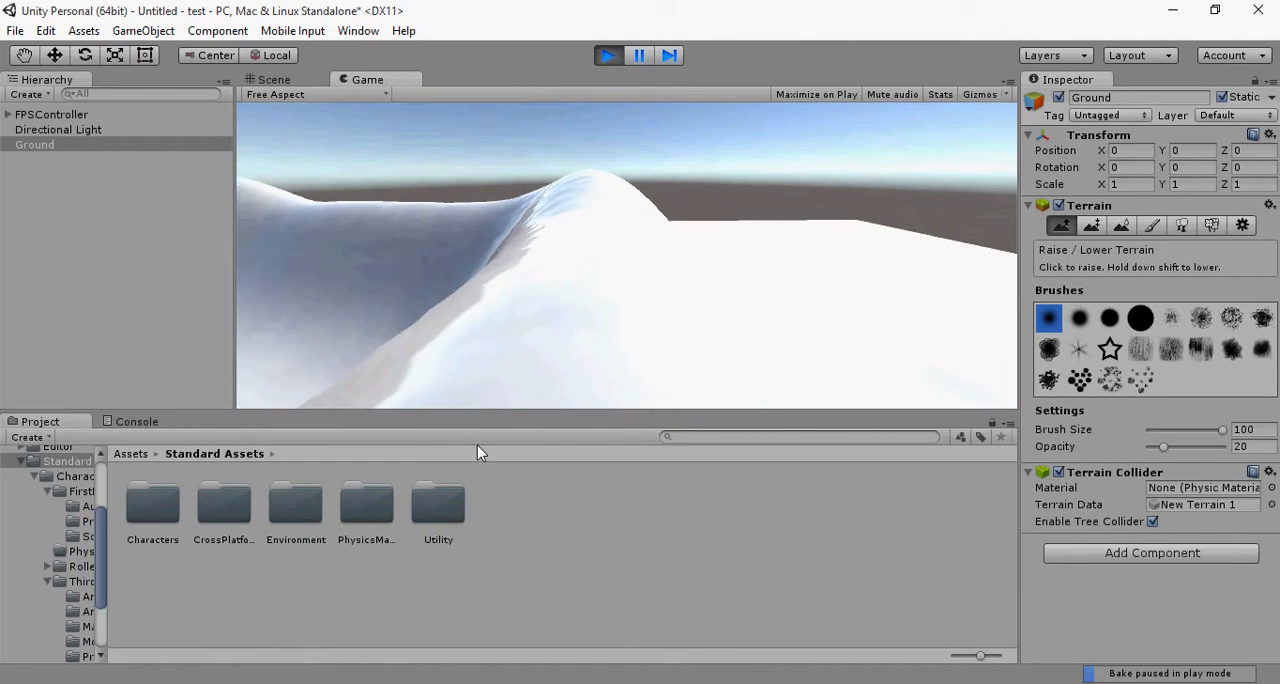
pyautogui.press('w')
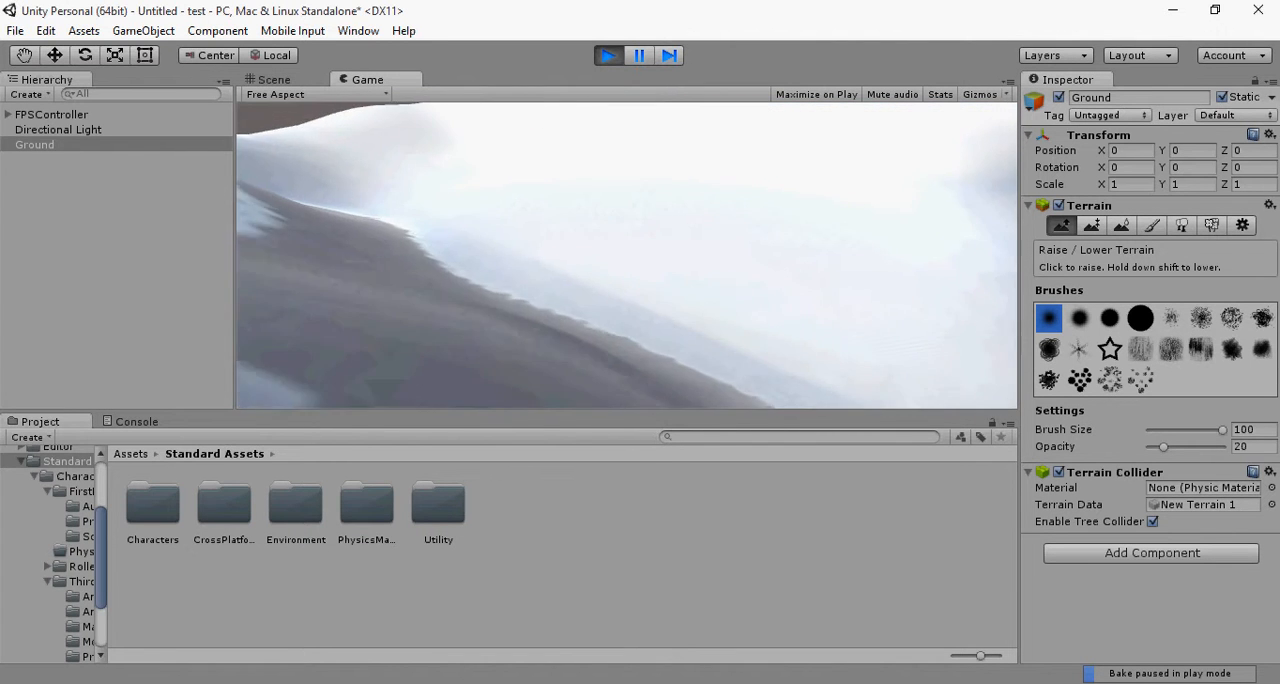
pyautogui.press('w')
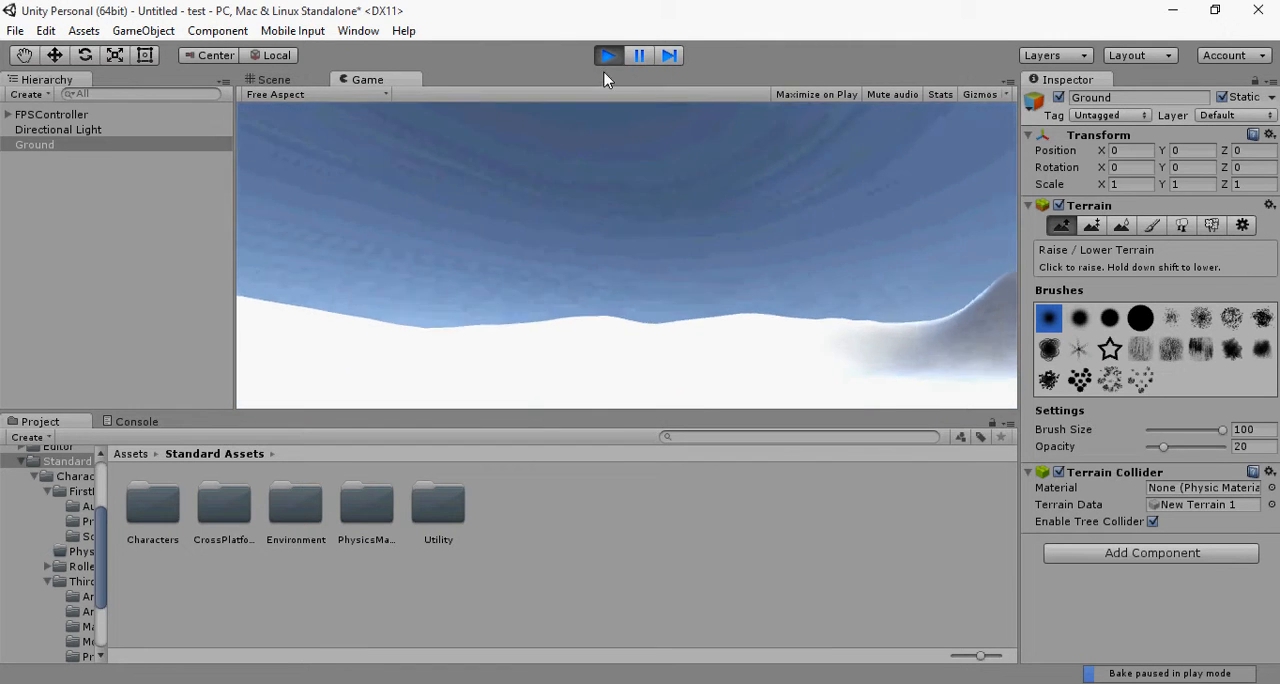
pyautogui.click(607, 55)
# Step: Set the brush opacity to 53 and raise the ring of hills into high walls, undoing an excessive stroke along the way
pyautogui.moveTo(366, 188); pyautogui.dragTo(315, 217)
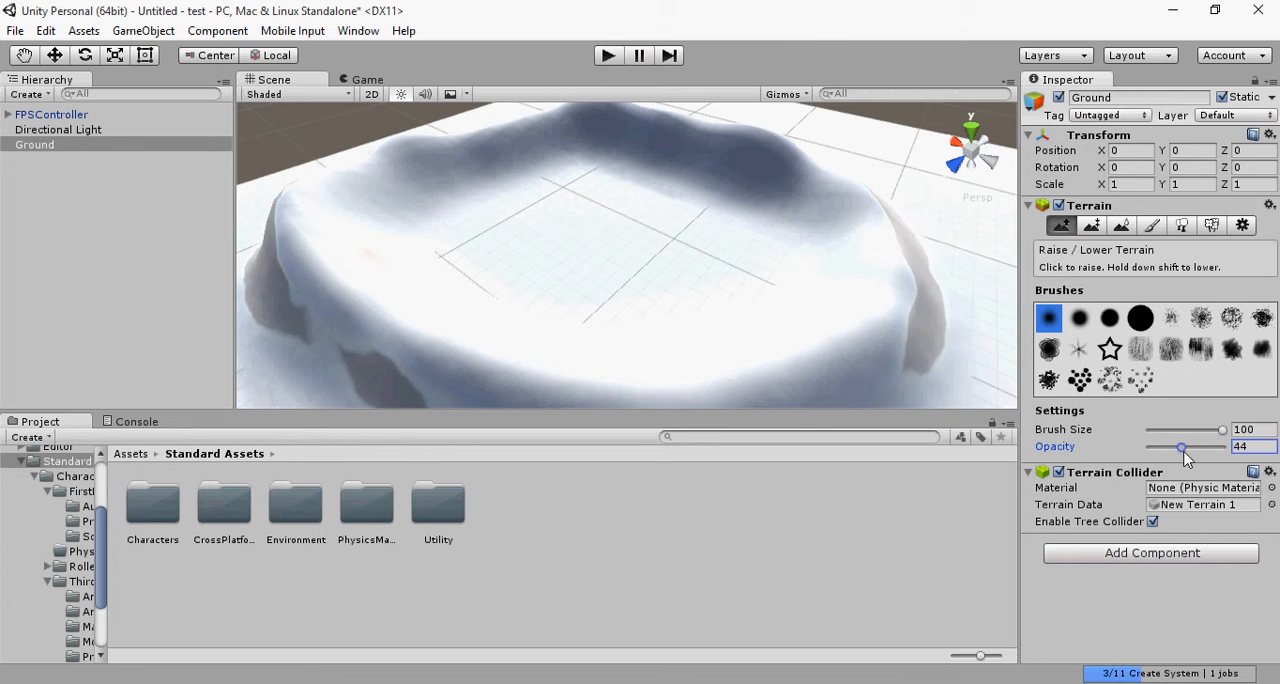
pyautogui.moveTo(652, 132)
pyautogui.mouseDown()
pyautogui.moveTo(557, 127)
pyautogui.moveTo(434, 150)
pyautogui.moveTo(334, 200)
pyautogui.moveTo(393, 302)
pyautogui.moveTo(734, 366)
pyautogui.moveTo(909, 295)
pyautogui.moveTo(874, 220)
pyautogui.moveTo(786, 178)
pyautogui.moveTo(609, 137)
pyautogui.moveTo(690, 128)
pyautogui.moveTo(826, 153)
pyautogui.moveTo(900, 197)
pyautogui.moveTo(908, 268)
pyautogui.moveTo(917, 235)
pyautogui.moveTo(895, 226)
pyautogui.moveTo(789, 374)
pyautogui.moveTo(343, 263)
pyautogui.moveTo(306, 166)
pyautogui.mouseUp()
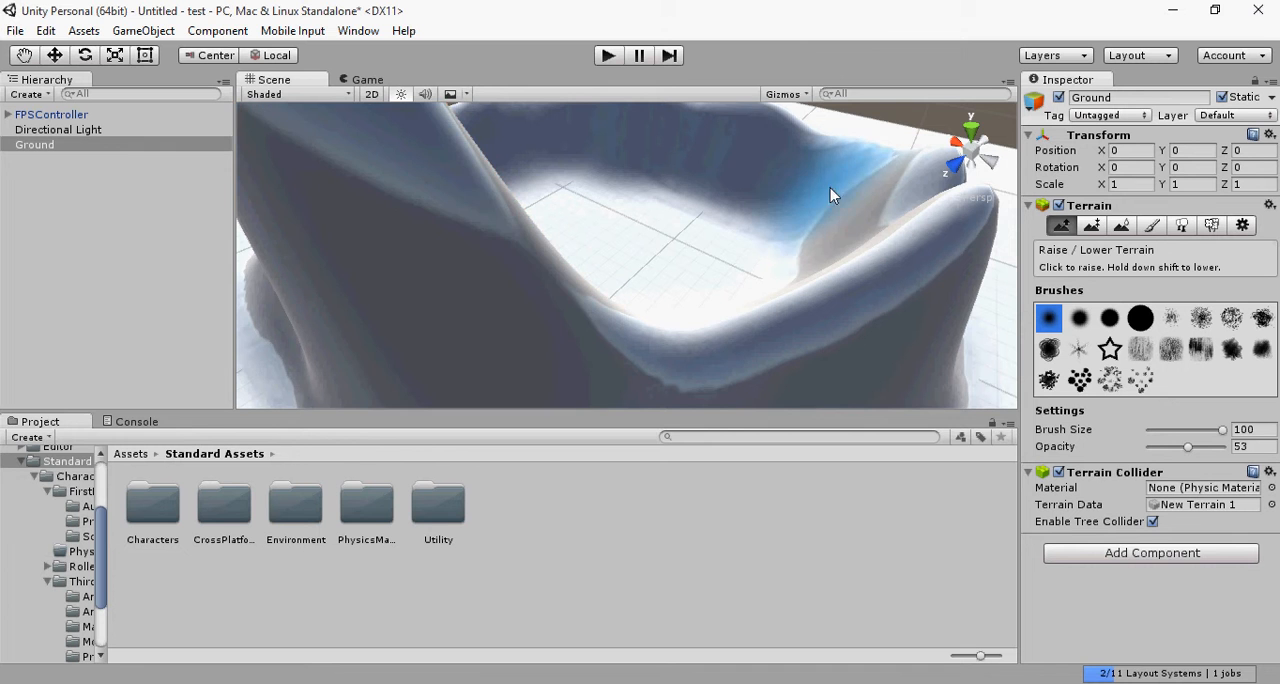
pyautogui.hotkey('ctrl', 'z')
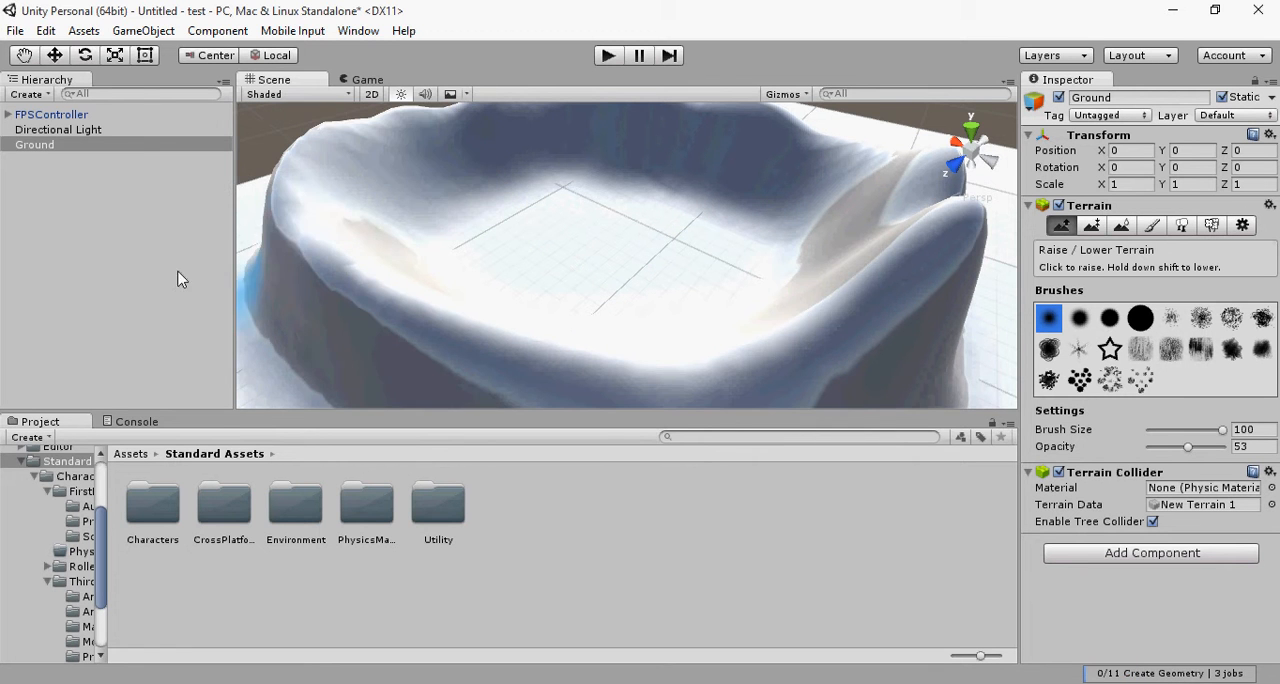
pyautogui.moveTo(805, 139)
pyautogui.mouseDown()
pyautogui.moveTo(546, 113)
pyautogui.moveTo(324, 164)
pyautogui.moveTo(337, 289)
pyautogui.moveTo(749, 325)
pyautogui.moveTo(871, 200)
pyautogui.moveTo(823, 134)
pyautogui.moveTo(629, 114)
pyautogui.moveTo(364, 122)
pyautogui.moveTo(269, 216)
pyautogui.moveTo(490, 294)
pyautogui.moveTo(784, 311)
pyautogui.mouseUp()
pyautogui.scroll(-6, 784, 309)
pyautogui.moveTo(676, 224)
pyautogui.mouseDown()
pyautogui.moveTo(686, 215)
pyautogui.moveTo(630, 193)
pyautogui.moveTo(536, 227)
pyautogui.moveTo(617, 268)
pyautogui.mouseUp()
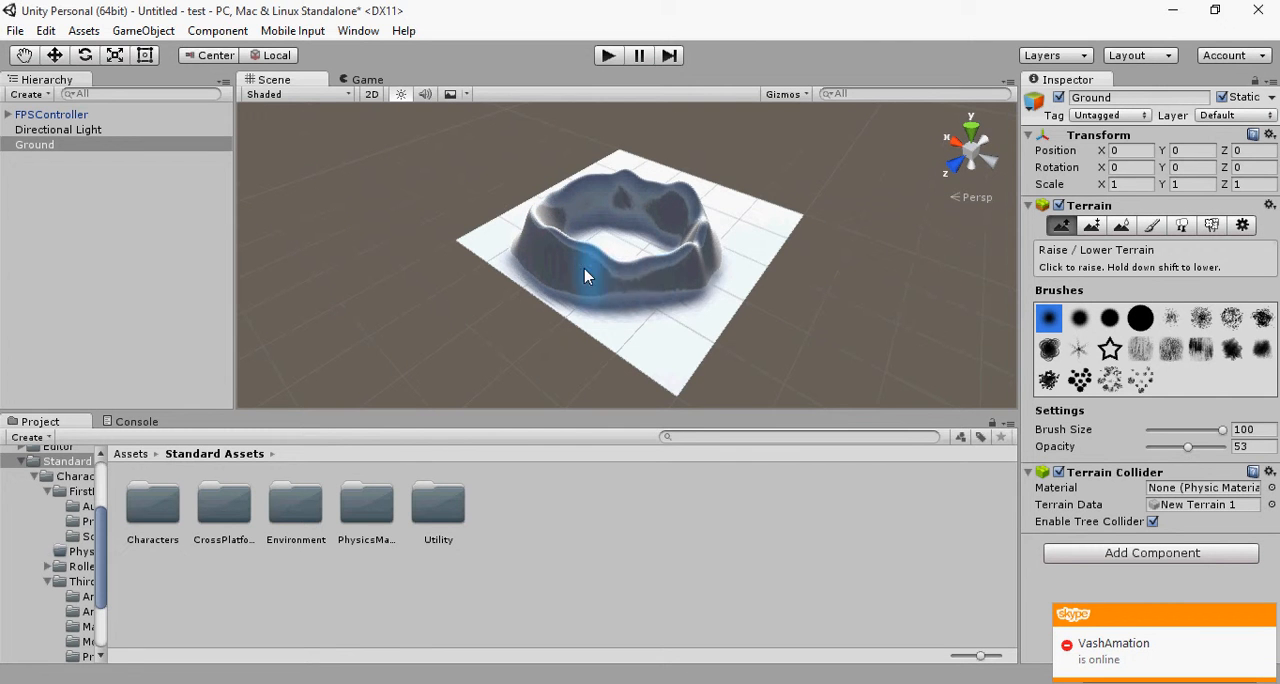
# Step: Inspect the raised walls up close, run the scene briefly, and stop it
pyautogui.scroll(10, 606, 262)
pyautogui.moveTo(610, 261)
pyautogui.mouseDown(button='right')
pyautogui.moveTo(674, 246)
pyautogui.moveTo(578, 293)
pyautogui.moveTo(563, 361)
pyautogui.moveTo(665, 209)
pyautogui.moveTo(389, 206)
pyautogui.moveTo(466, 209)
pyautogui.mouseUp(button='right')
pyautogui.hotkey('shift', 'w')
pyautogui.press('f')
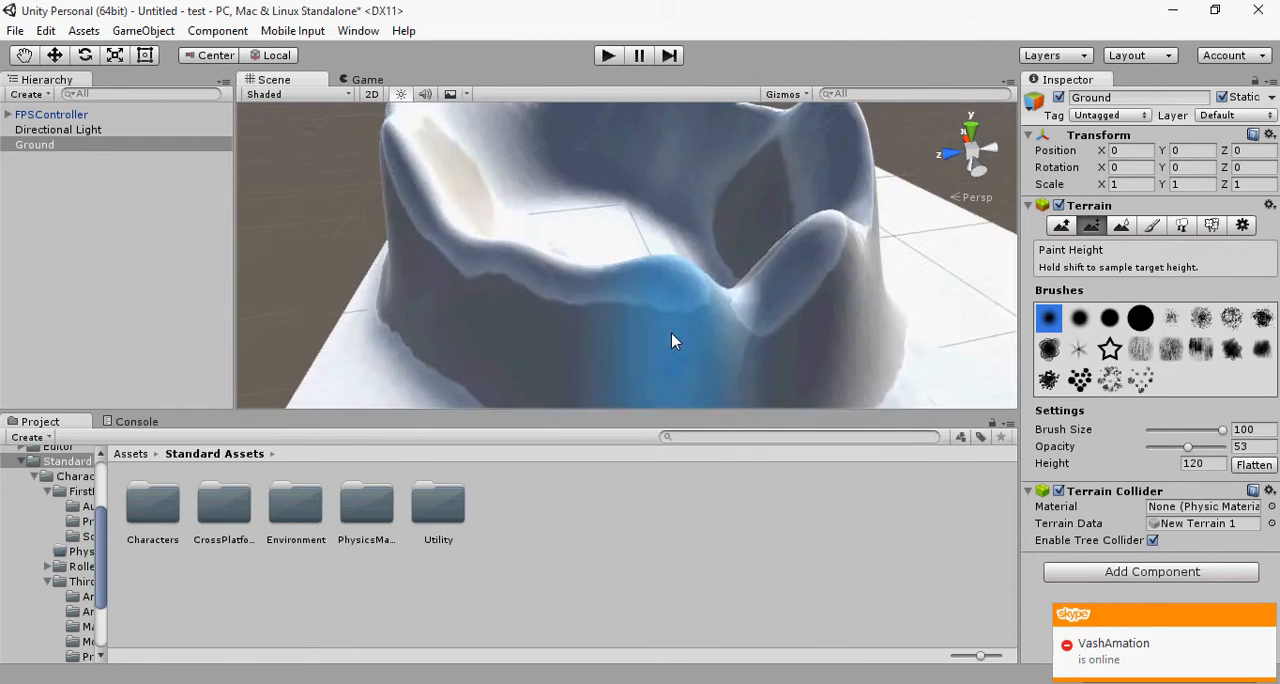
pyautogui.click(611, 55)
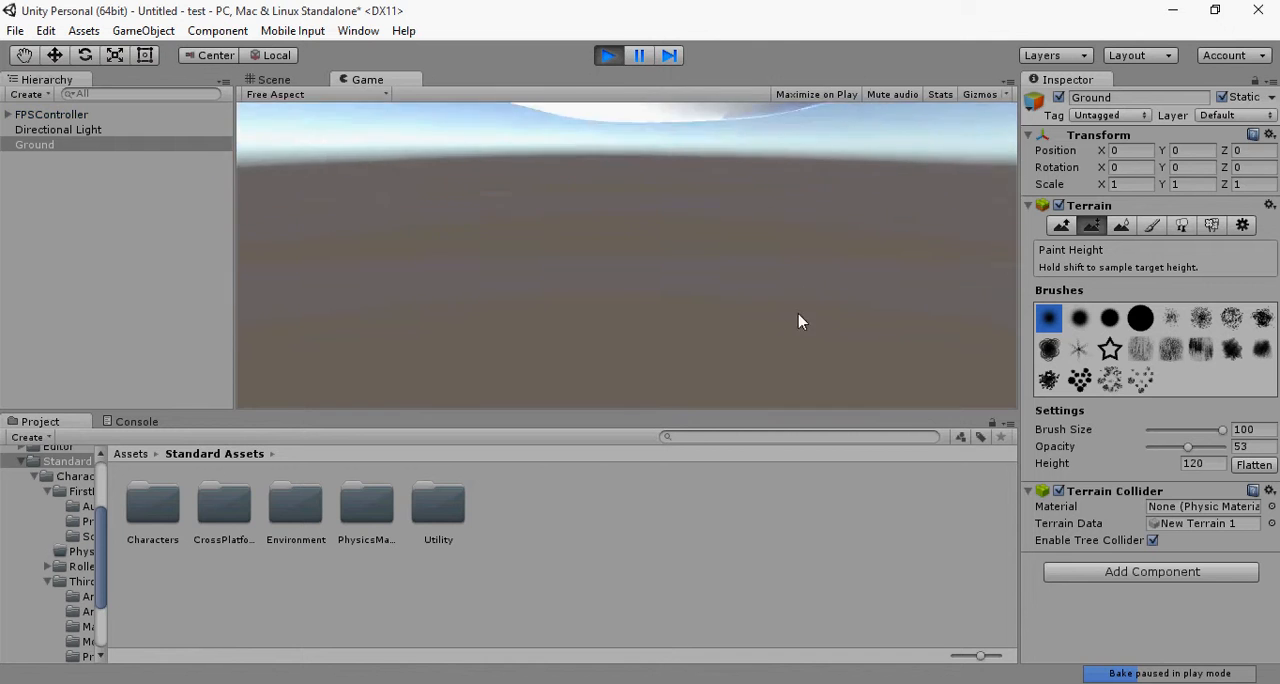
pyautogui.click(609, 56)
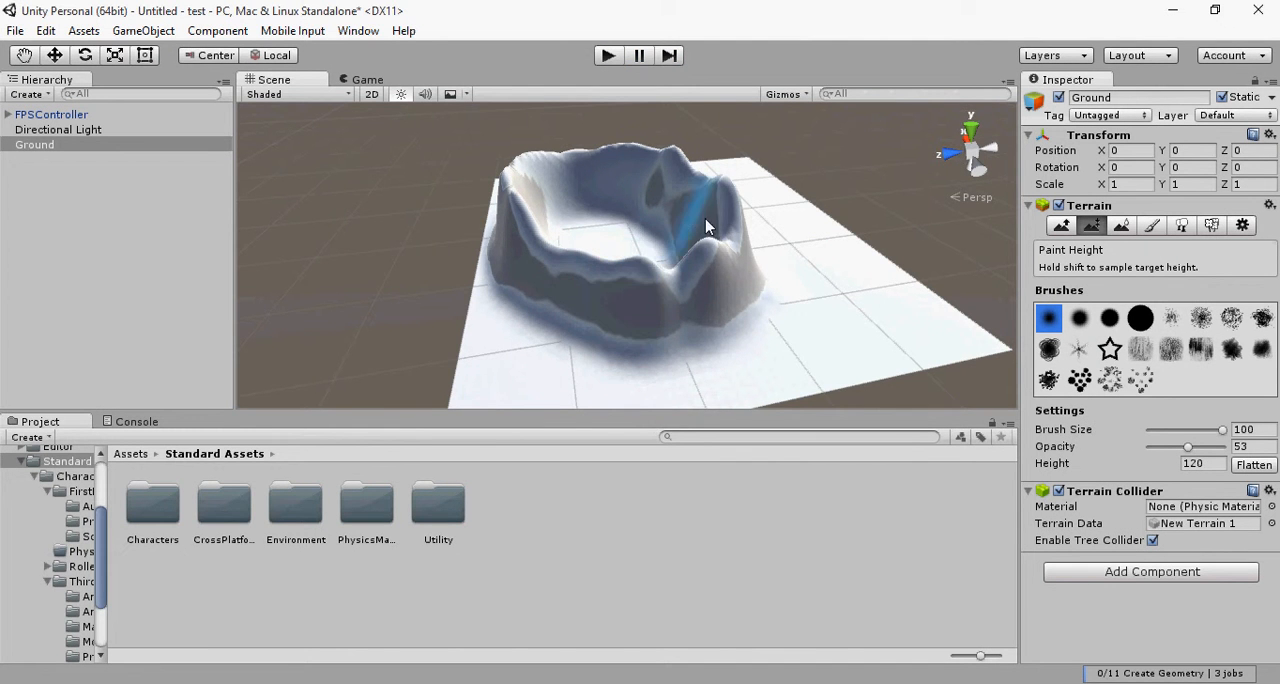
# Step: Try painting height 120 on the Ground, undo the stroke, and return to Raise / Lower Terrain
pyautogui.moveTo(722, 222)
pyautogui.mouseDown(button='middle')
pyautogui.moveTo(646, 254)
pyautogui.moveTo(389, 240)
pyautogui.moveTo(467, 320)
pyautogui.moveTo(580, 309)
pyautogui.mouseUp(button='middle')
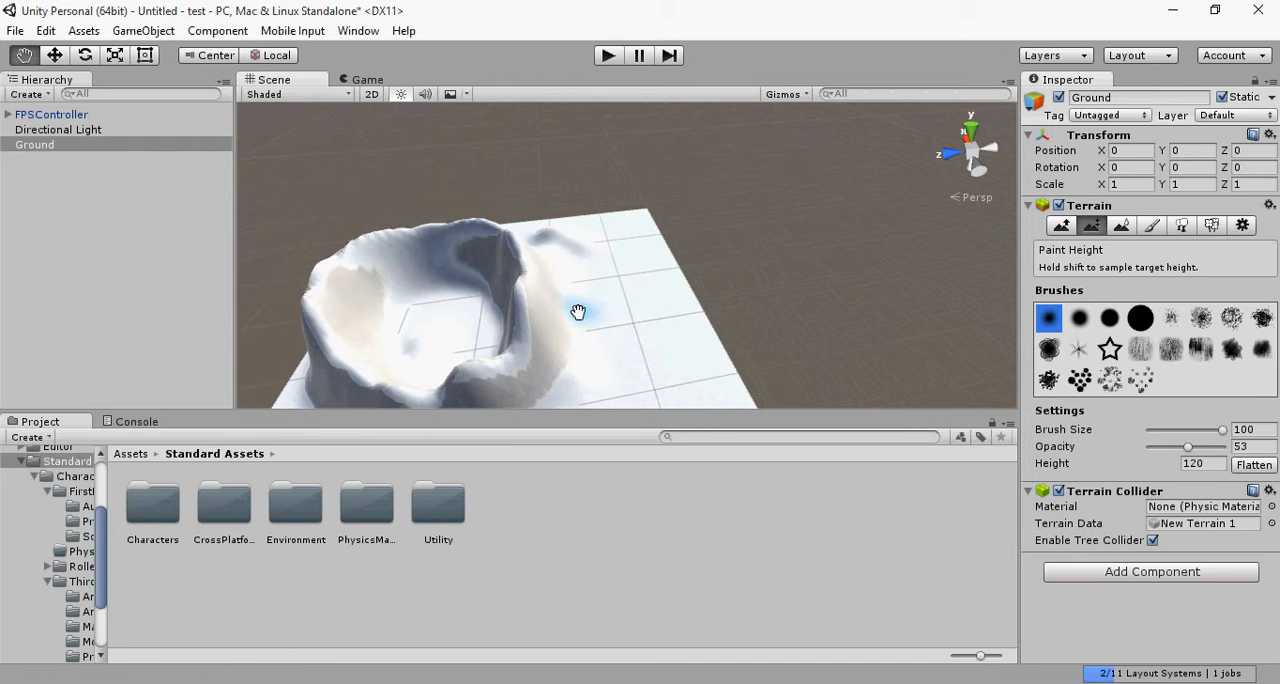
pyautogui.hotkey('ctrl', 'z')
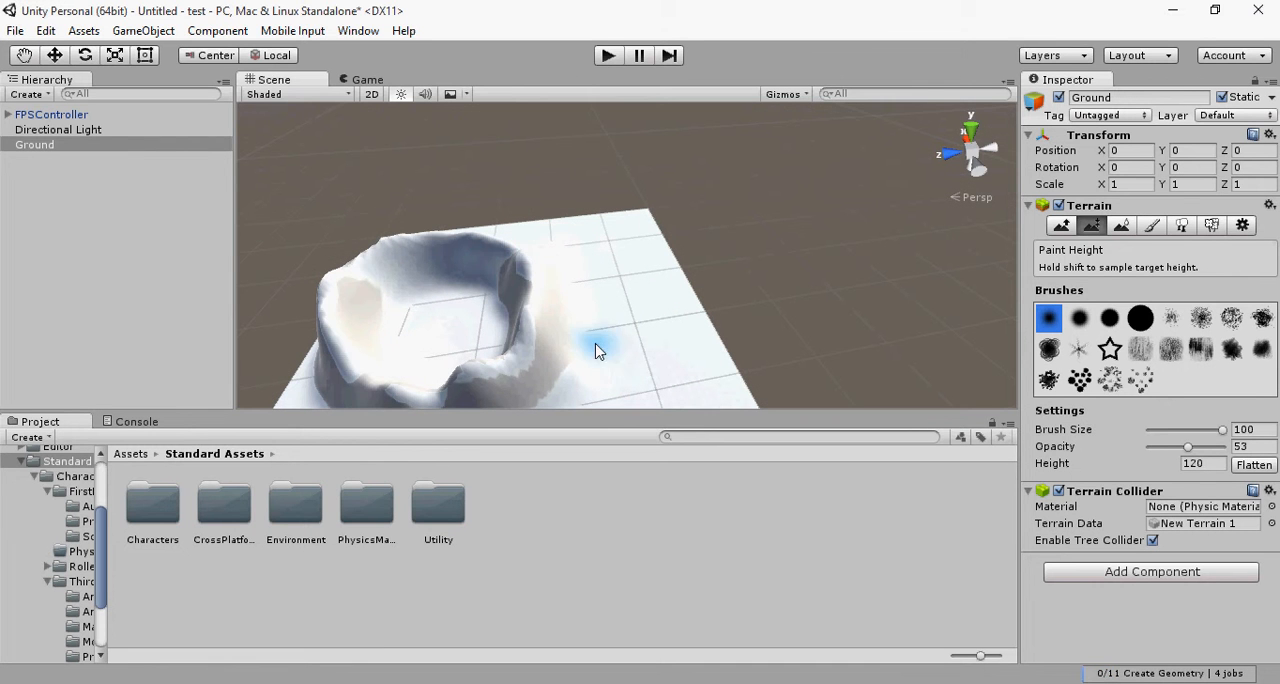
pyautogui.click(1061, 225)
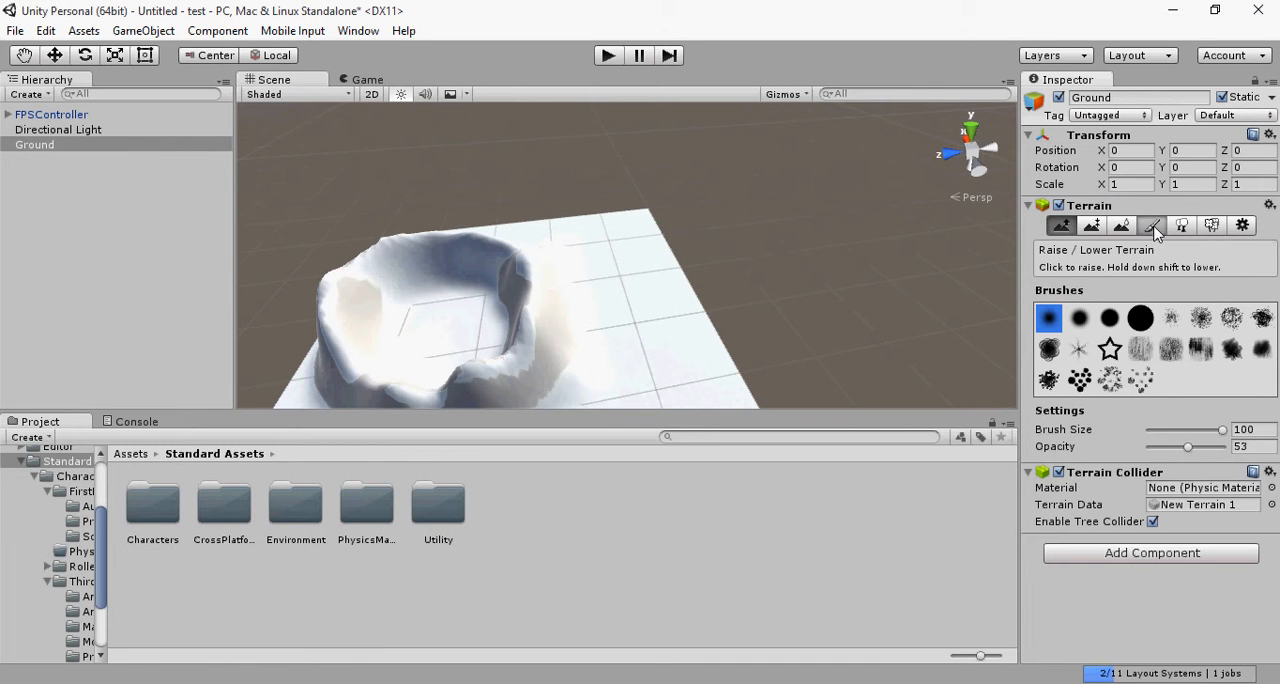
# Step: Add GrassHillAlbedo as the Ground's first terrain texture, covering the whole terrain
pyautogui.click(1153, 226)
pyautogui.click(1218, 453)
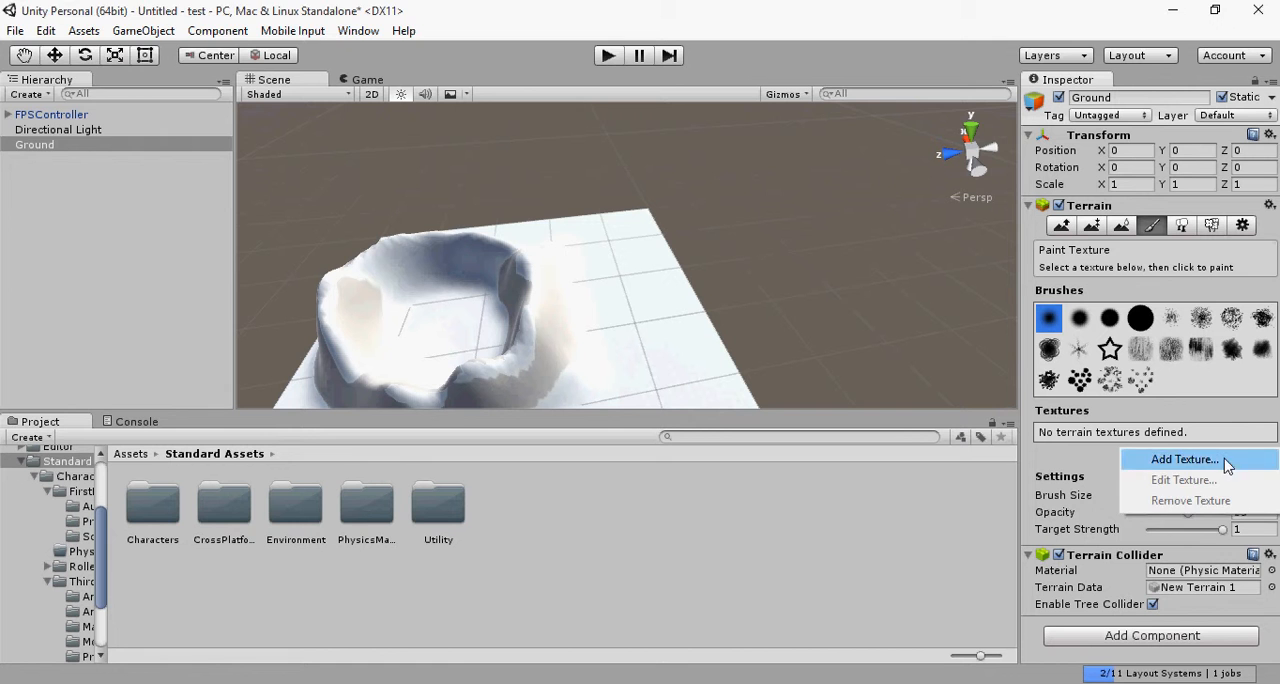
pyautogui.click(1212, 461)
pyautogui.click(106, 132)
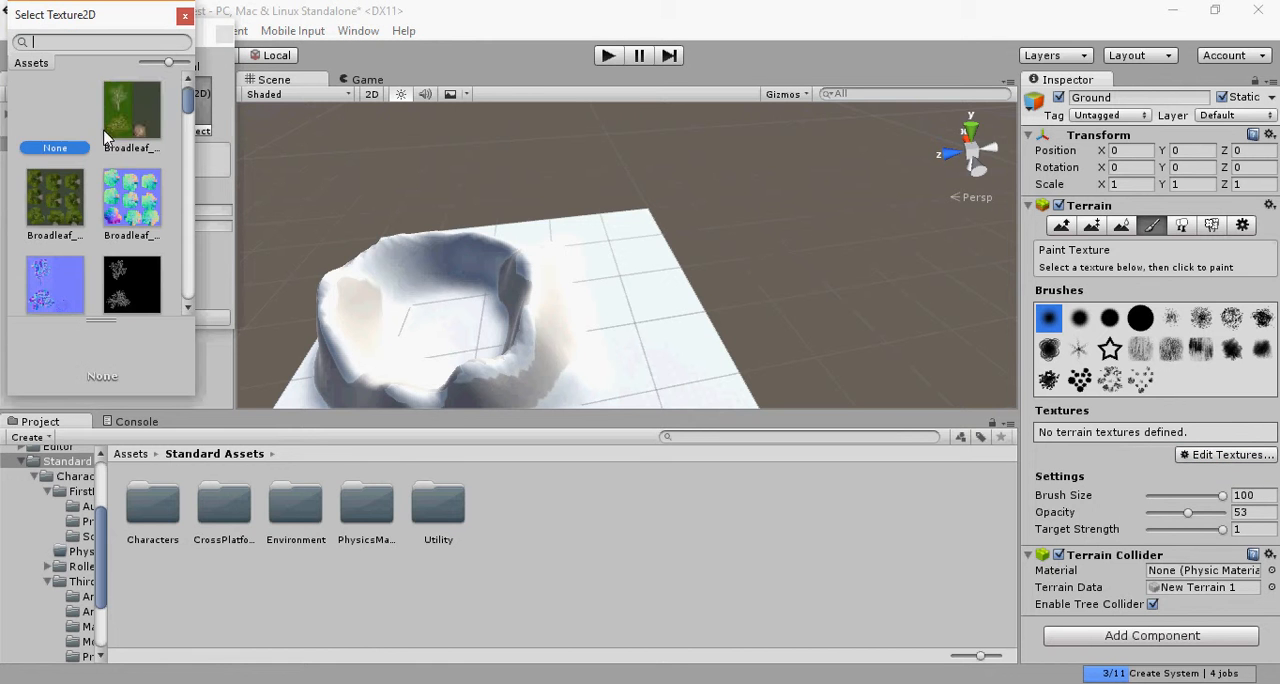
pyautogui.scroll(-15, 63, 228)
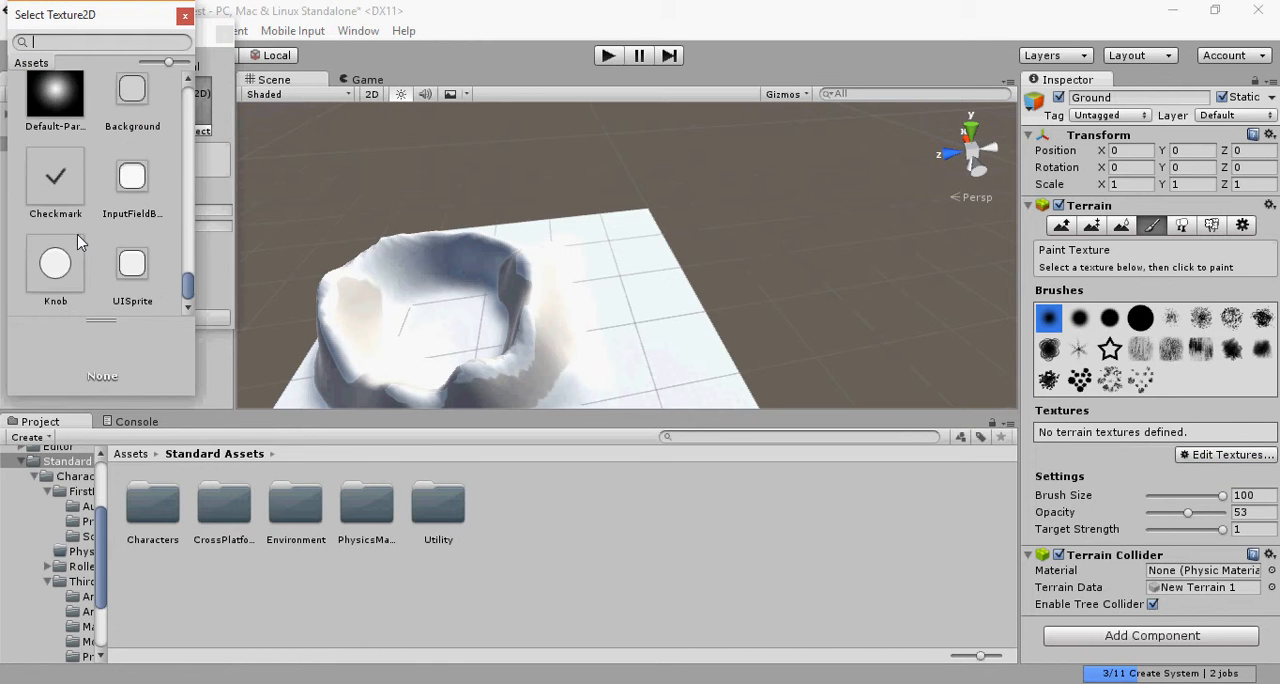
pyautogui.scroll(10, 82, 240)
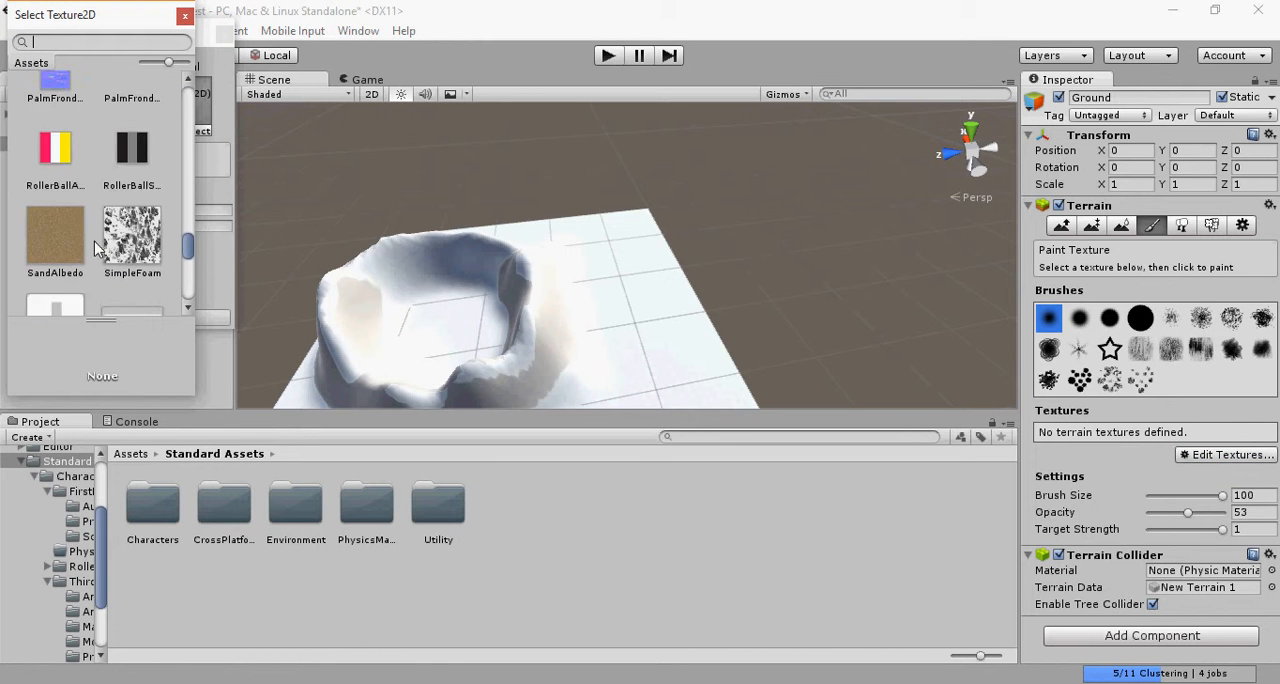
pyautogui.scroll(8, 97, 242)
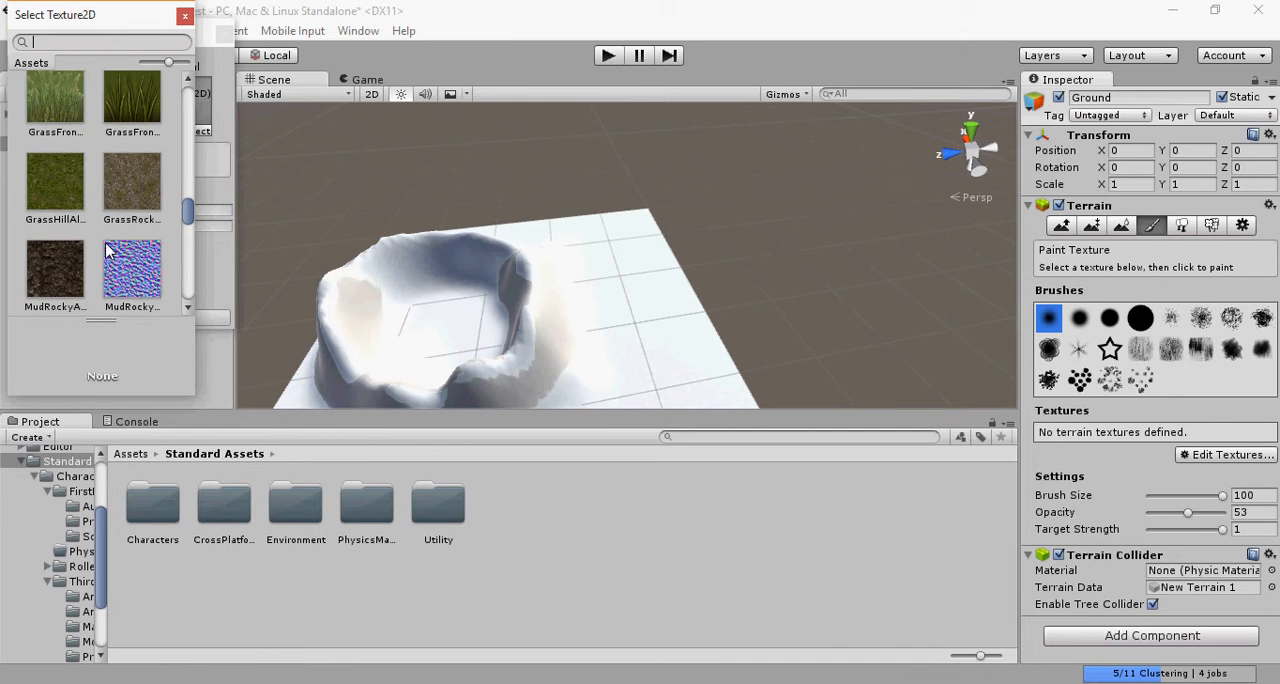
pyautogui.click(68, 213)
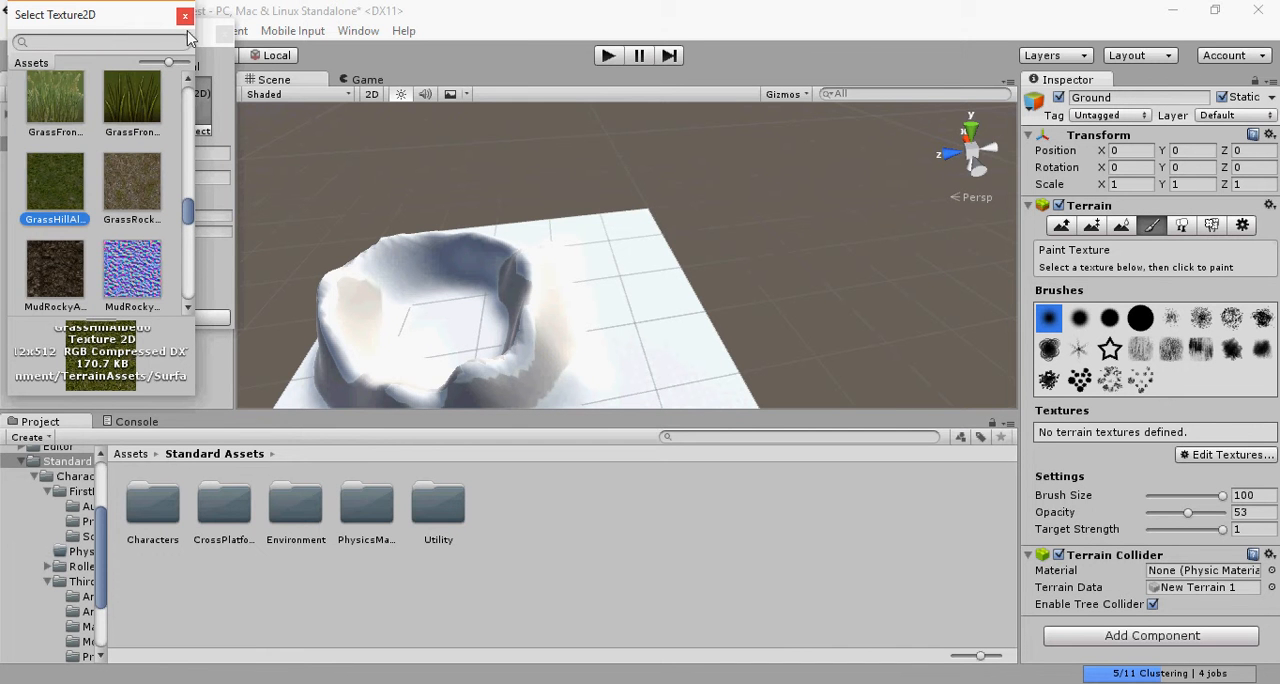
pyautogui.scroll(-12, 138, 305)
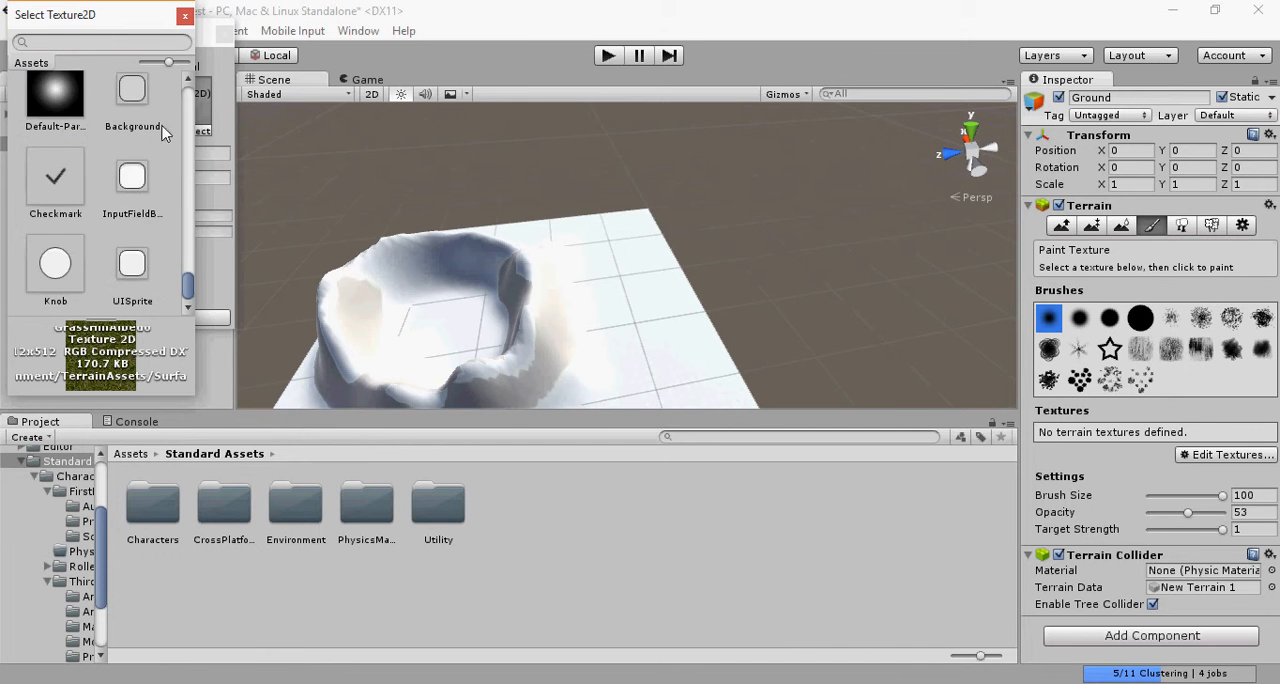
pyautogui.click(185, 18)
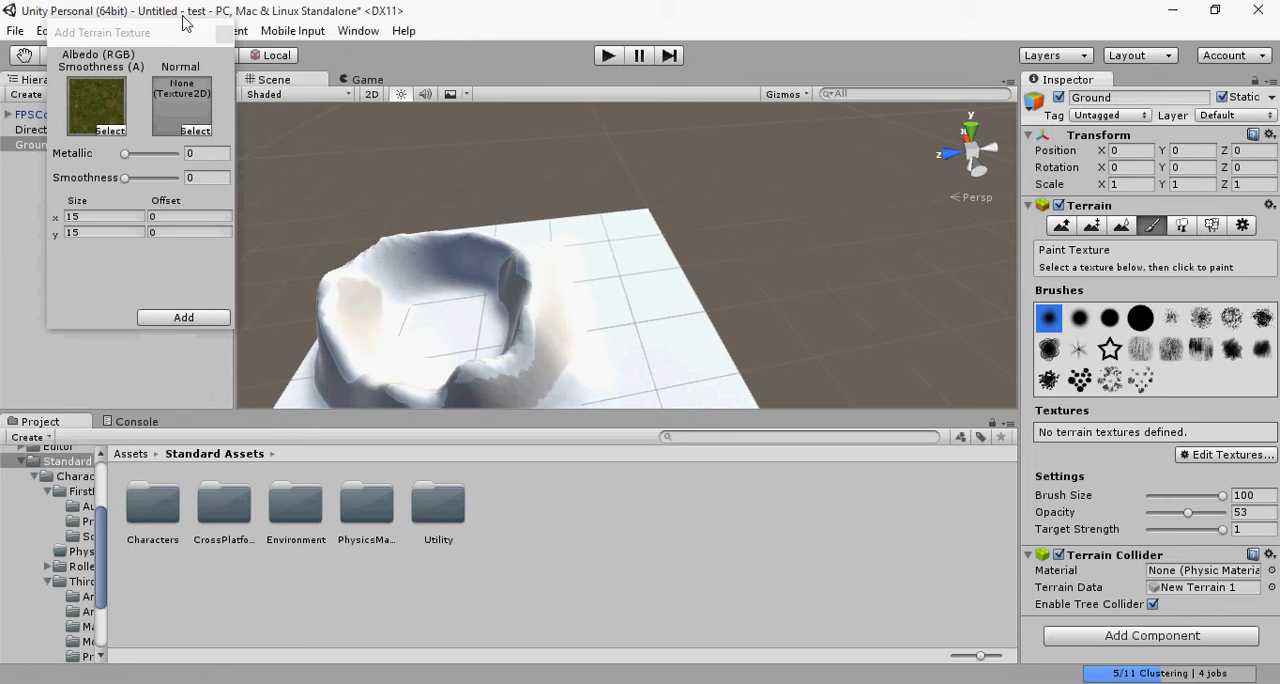
pyautogui.click(183, 318)
# Step: Add the GrassFrond01 grass texture as a paintable detail on the Ground
pyautogui.moveTo(620, 345); pyautogui.dragTo(646, 254, button='middle')
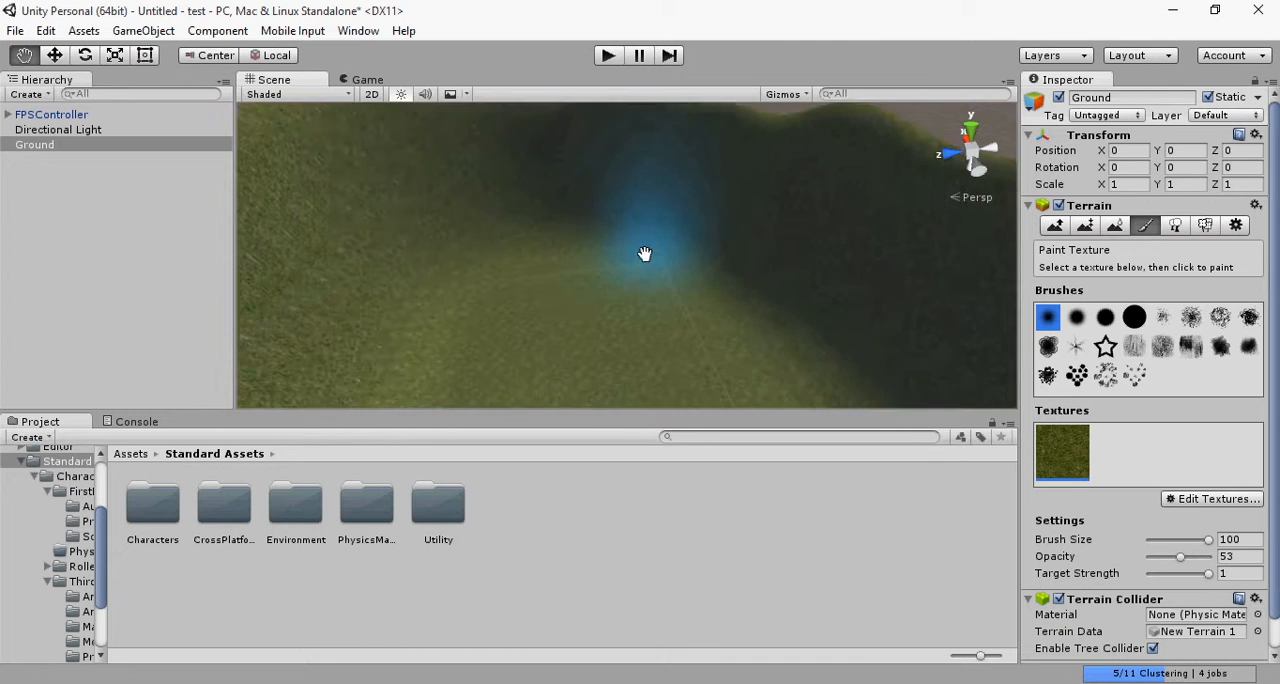
pyautogui.scroll(-5, 638, 294)
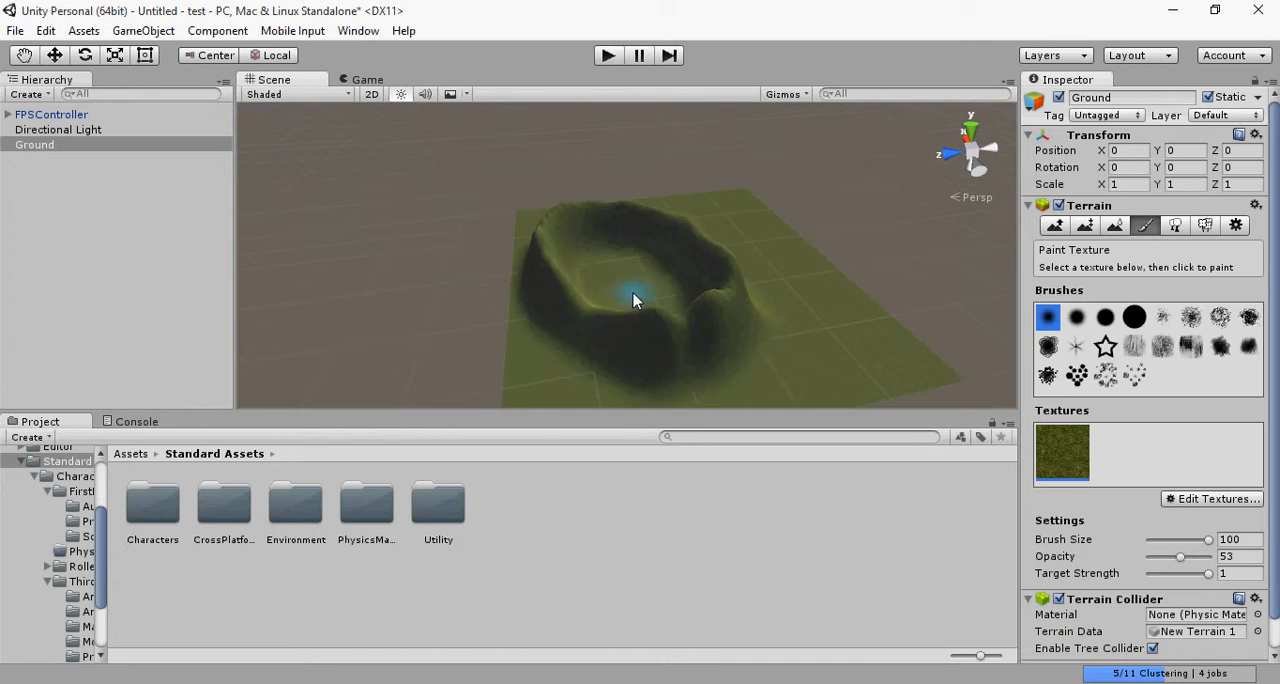
pyautogui.scroll(3, 632, 302)
pyautogui.scroll(-1, 660, 320)
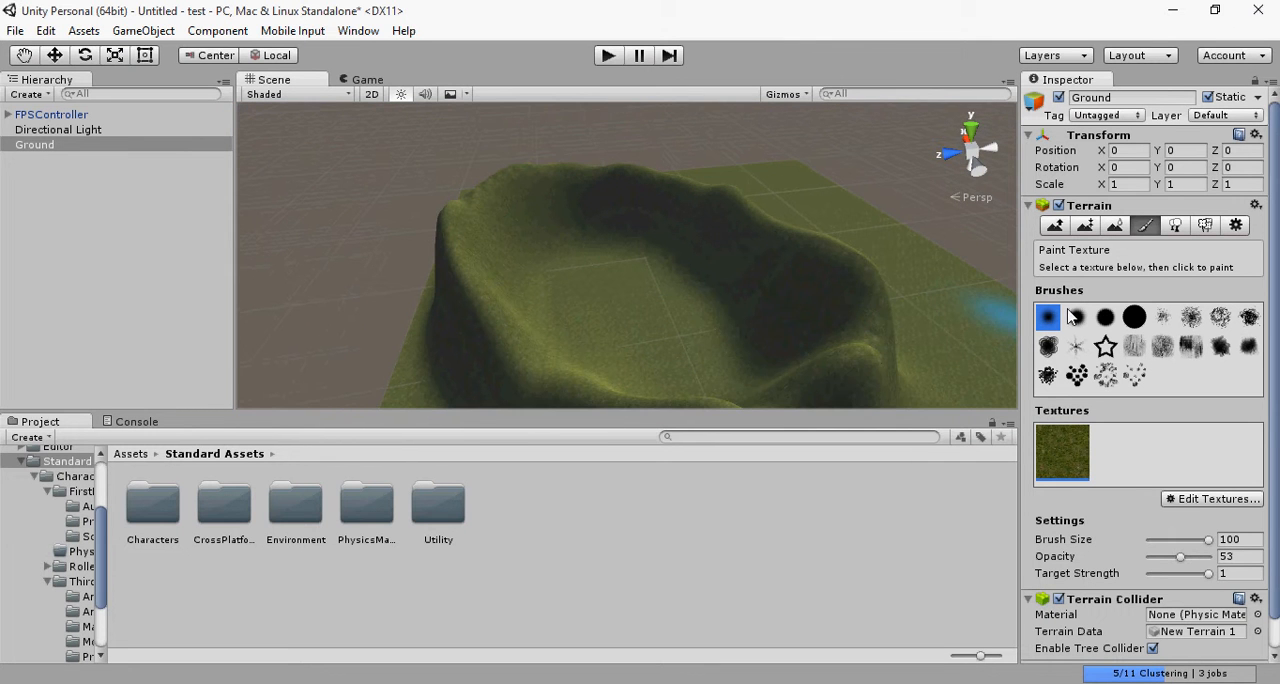
pyautogui.click(1201, 230)
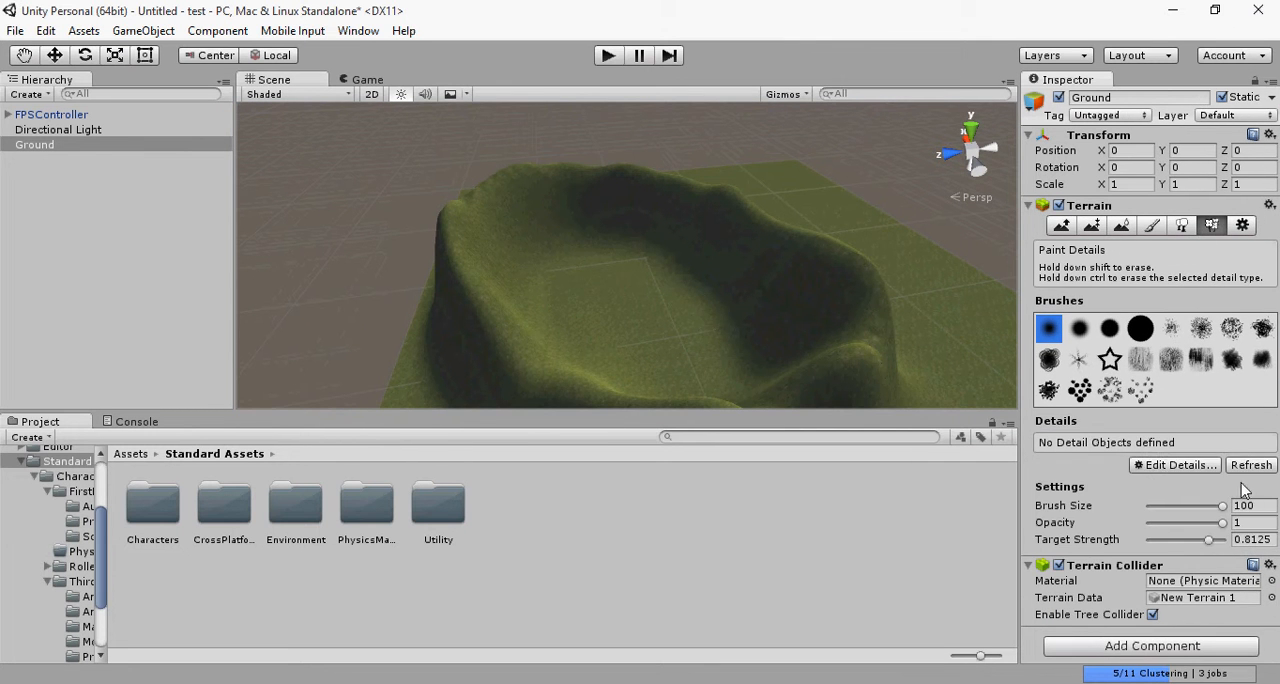
pyautogui.click(1172, 466)
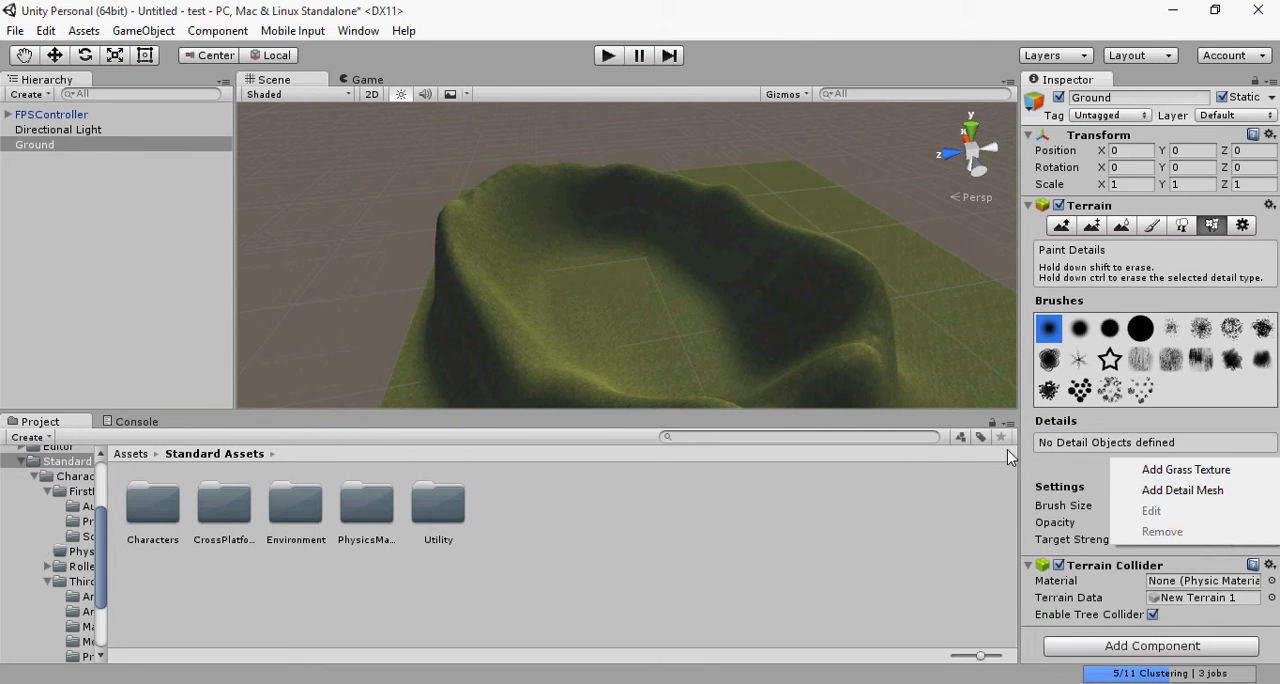
pyautogui.click(1228, 473)
pyautogui.click(372, 58)
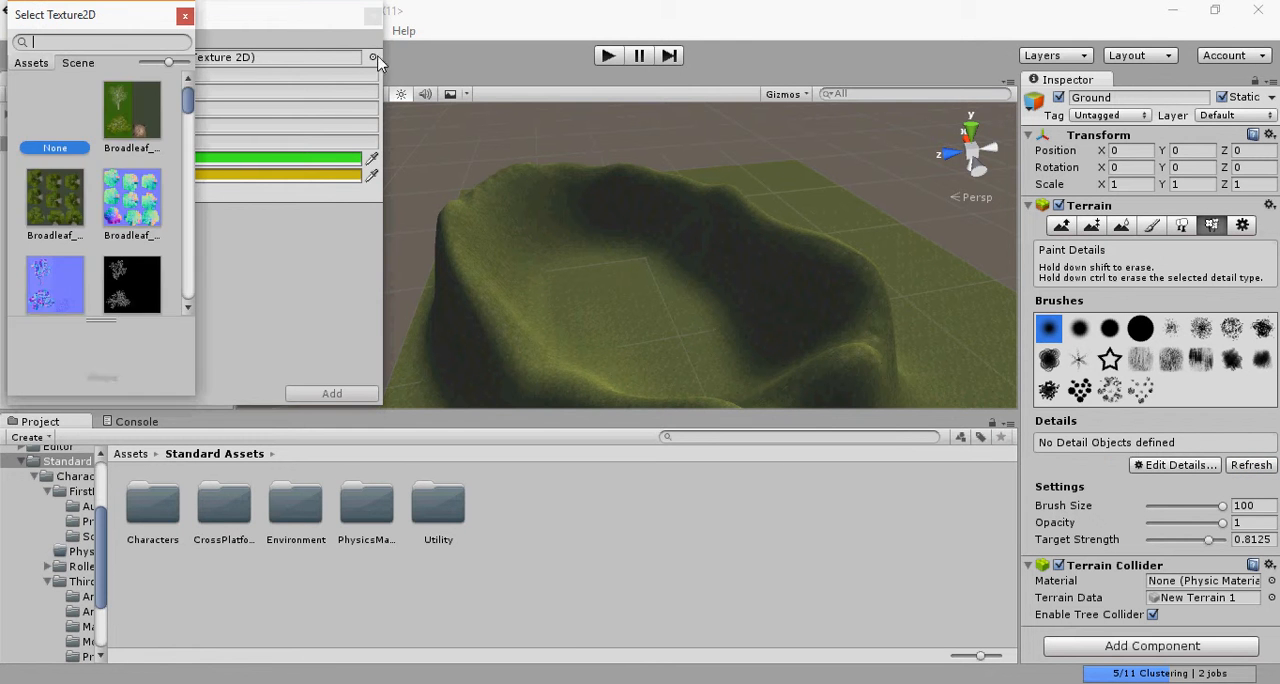
pyautogui.scroll(-5, 104, 252)
pyautogui.scroll(-3, 98, 250)
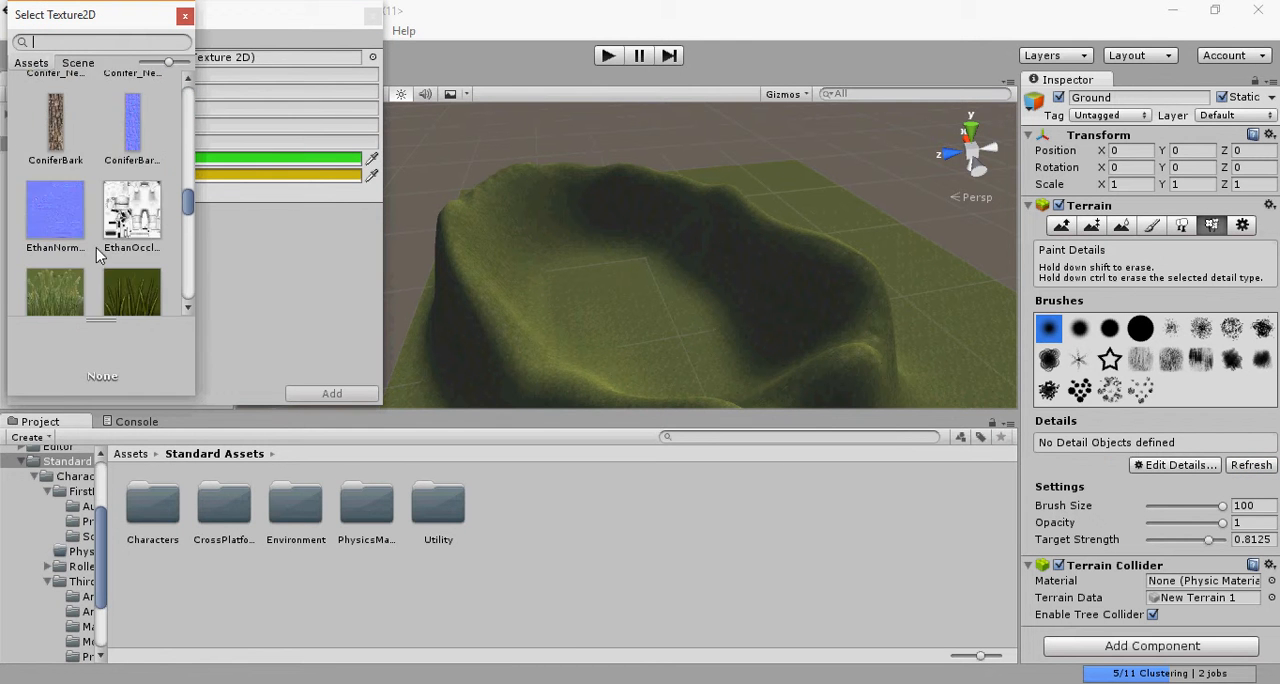
pyautogui.click(110, 146)
pyautogui.click(56, 118)
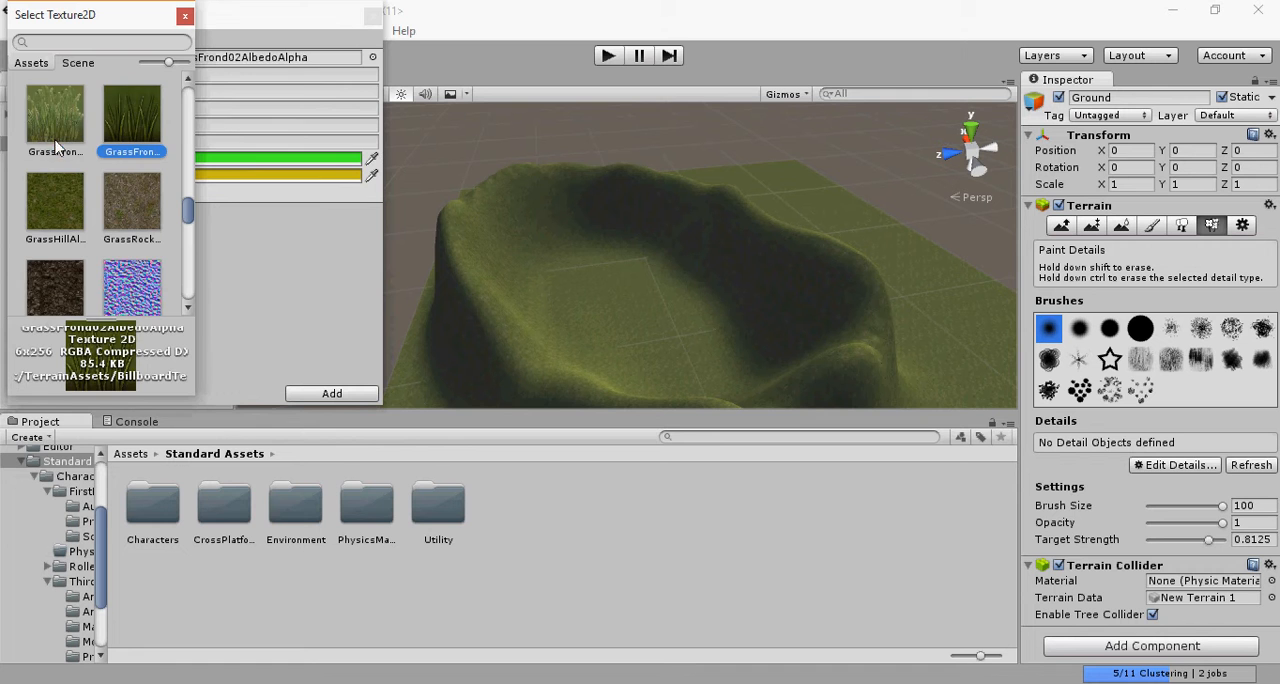
pyautogui.click(371, 403)
pyautogui.click(365, 396)
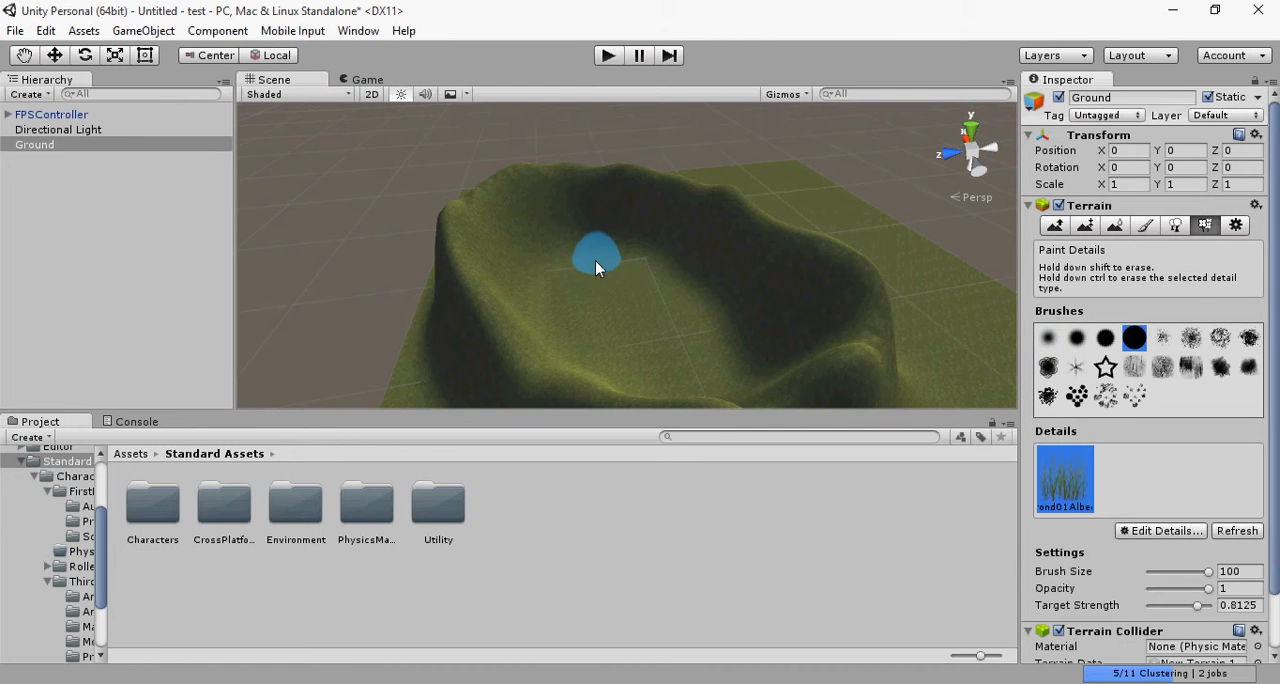
# Step: Paint dense grass patches inside the ring of hills with the large solid round brush at size 100 and opacity 1
pyautogui.scroll(8, 595, 335)
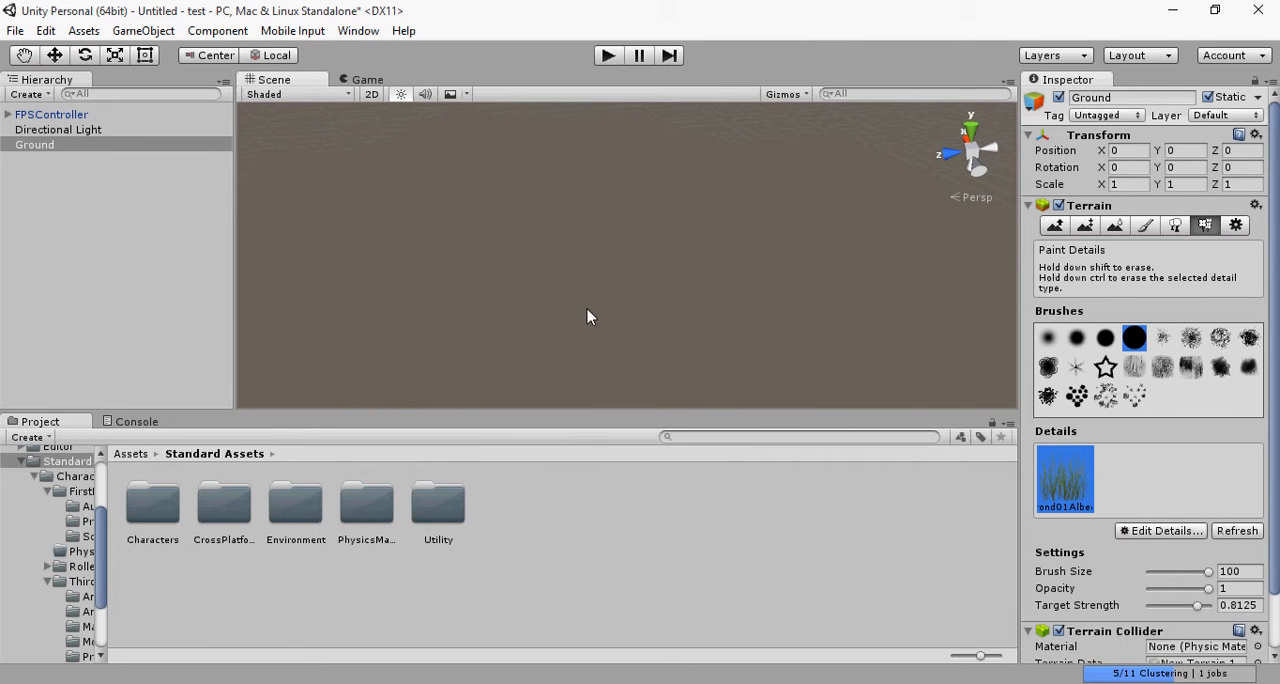
pyautogui.scroll(-8, 580, 312)
pyautogui.scroll(6, 598, 300)
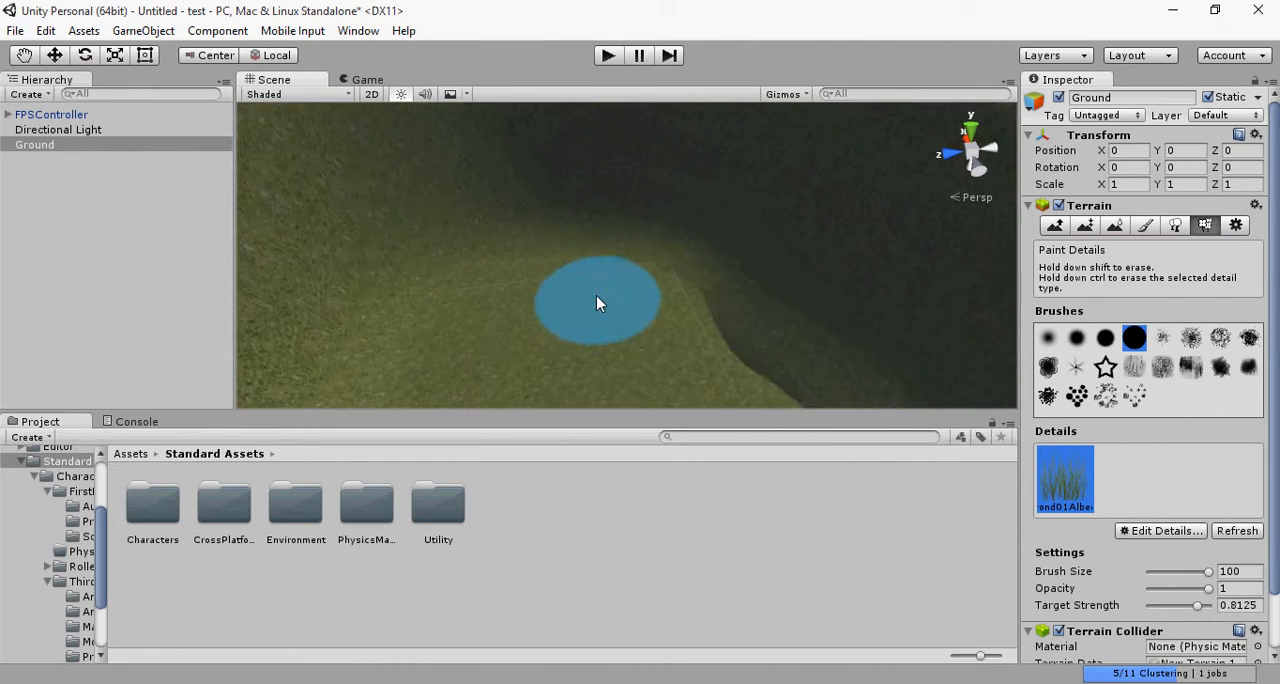
pyautogui.scroll(3, 539, 316)
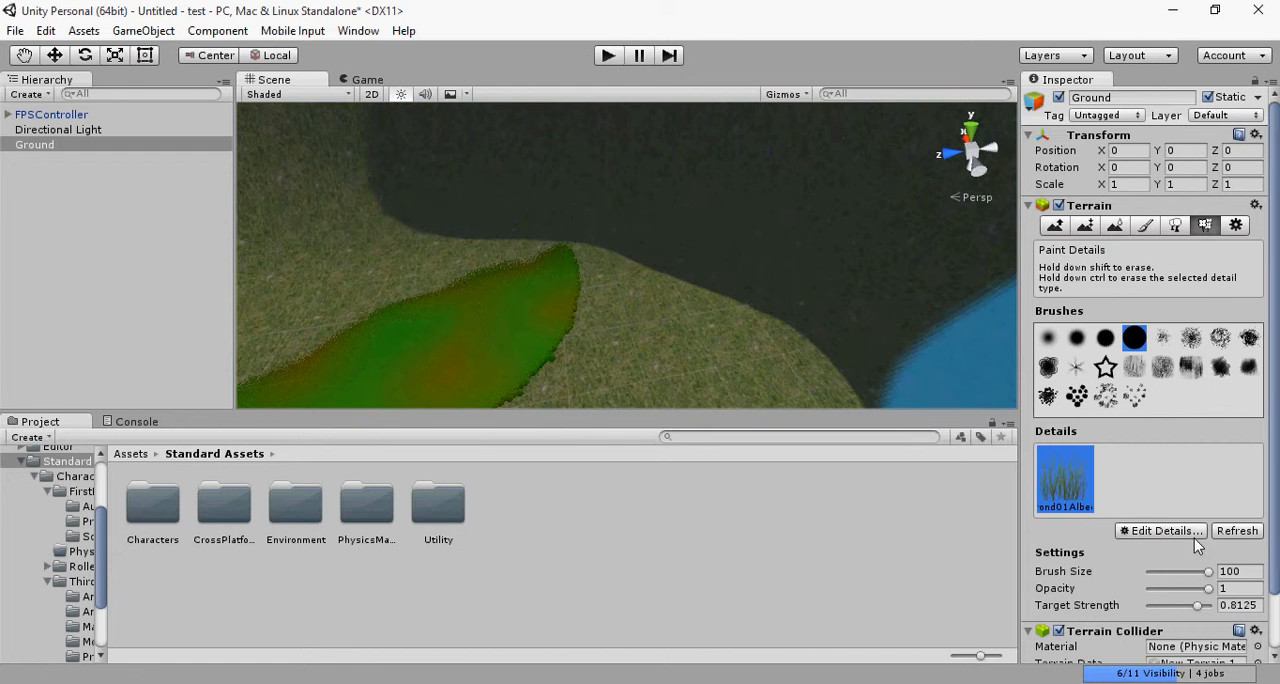
pyautogui.scroll(-1, 1221, 568)
pyautogui.scroll(-1, 1221, 572)
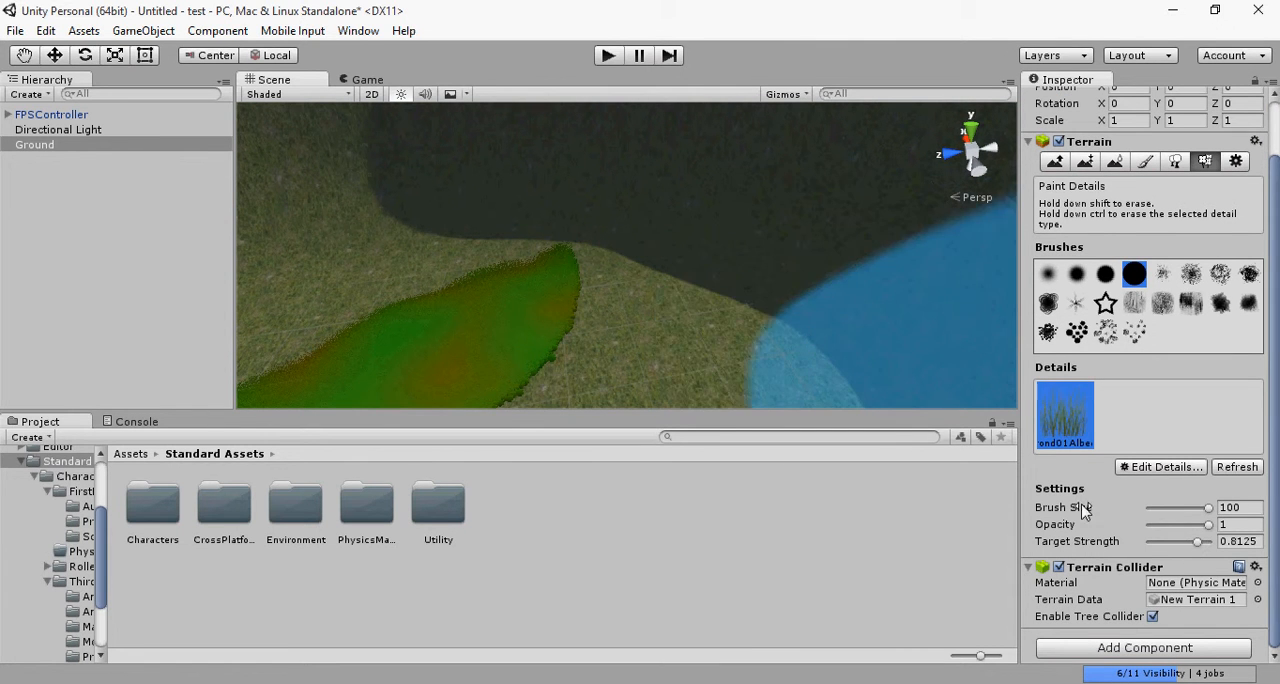
pyautogui.moveTo(447, 220)
pyautogui.mouseDown()
pyautogui.moveTo(491, 340)
pyautogui.moveTo(474, 323)
pyautogui.moveTo(363, 324)
pyautogui.mouseUp()
pyautogui.scroll(3, 380, 324)
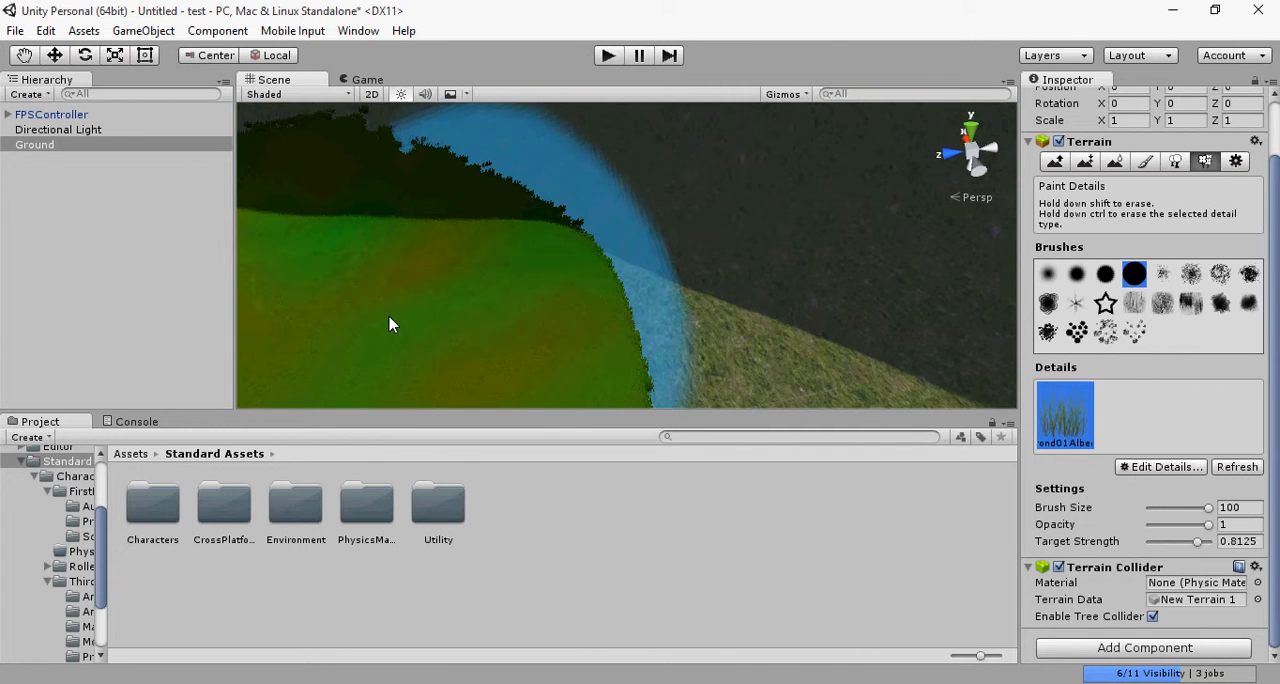
# Step: Examine the ring of hills and its painted grass area from farther away and from above
pyautogui.scroll(-5, 389, 316)
pyautogui.scroll(-6, 614, 295)
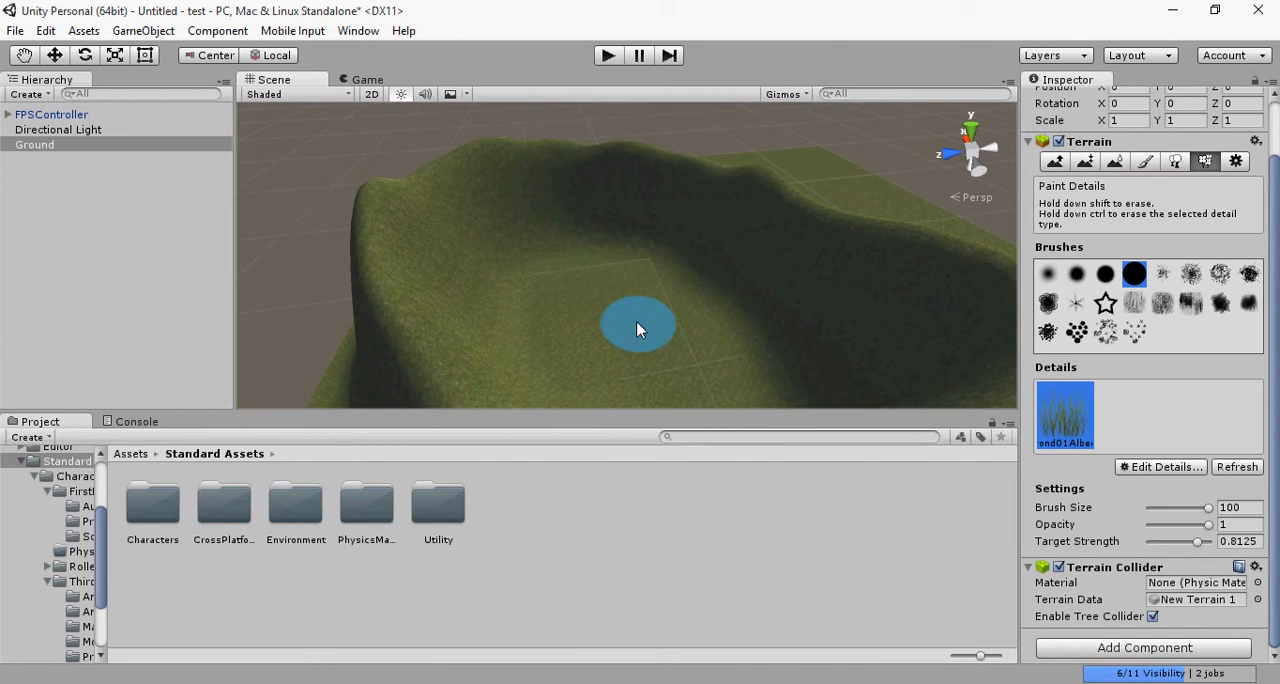
pyautogui.scroll(-2, 727, 372)
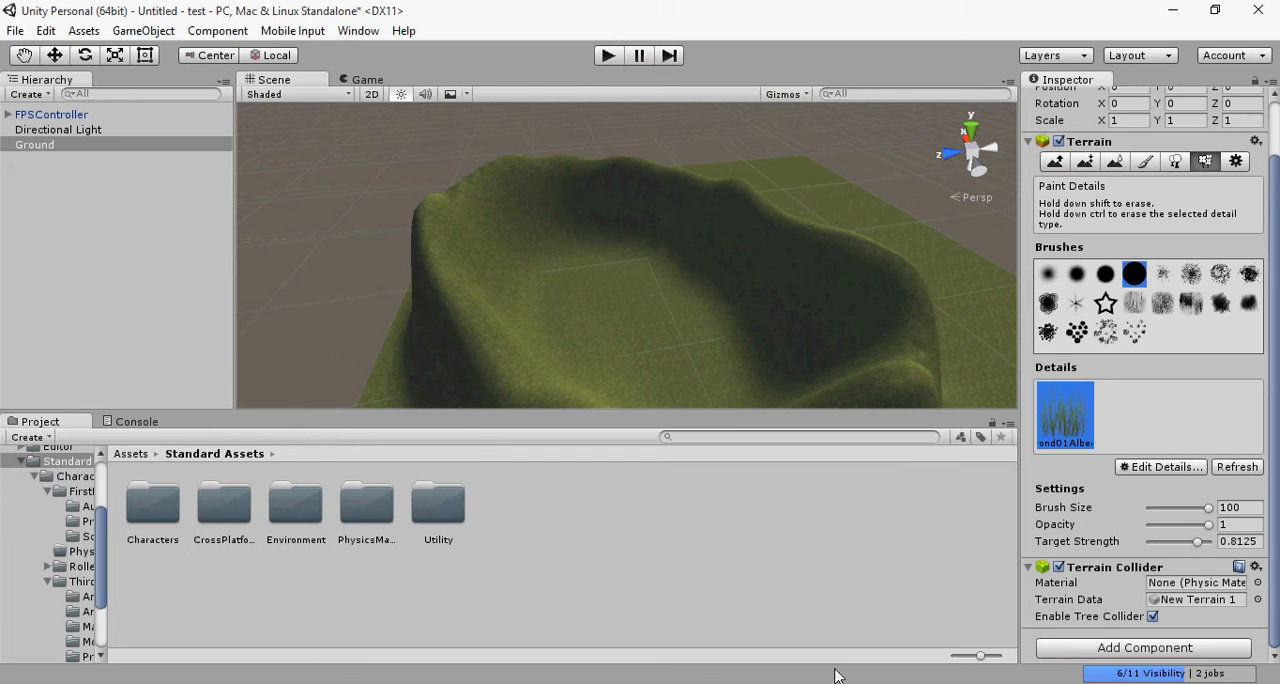
pyautogui.scroll(5, 651, 330)
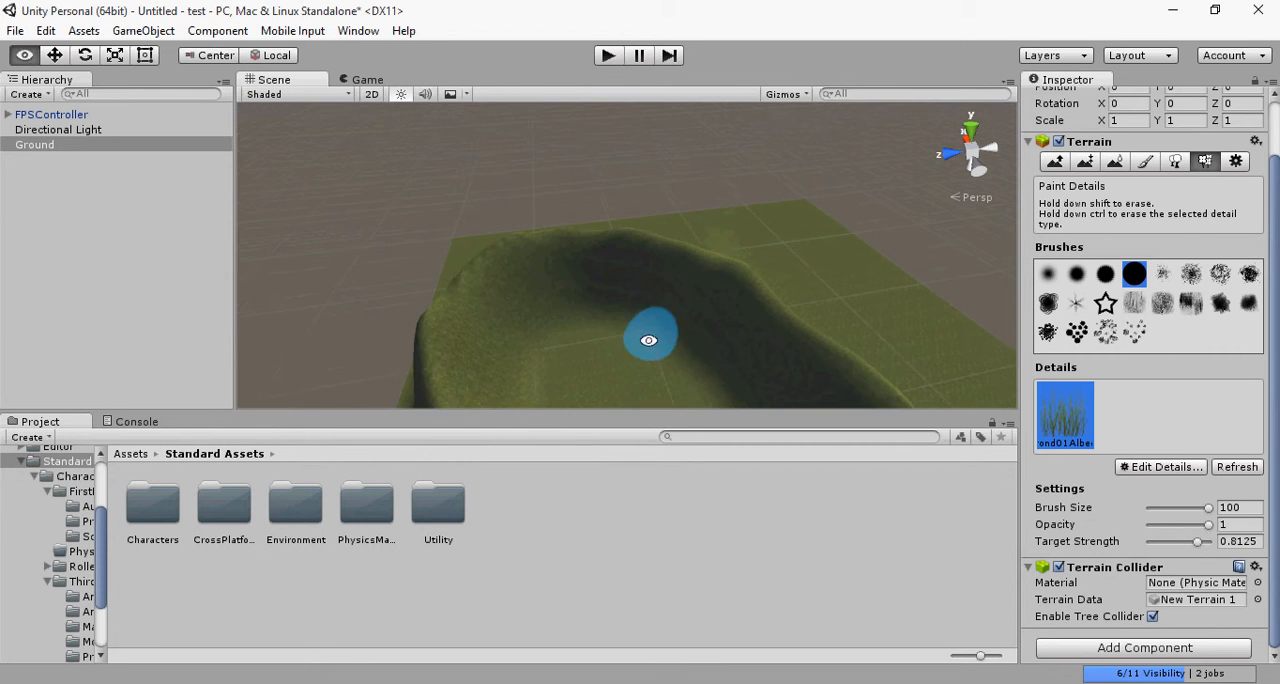
pyautogui.keyDown('alt'); pyautogui.moveTo(643, 408); pyautogui.dragTo(640, 308, button='right'); pyautogui.keyUp('alt')
pyautogui.keyDown('alt'); pyautogui.moveTo(630, 300); pyautogui.dragTo(625, 520); pyautogui.keyUp('alt')
pyautogui.moveTo(662, 312); pyautogui.dragTo(628, 220, button='middle')
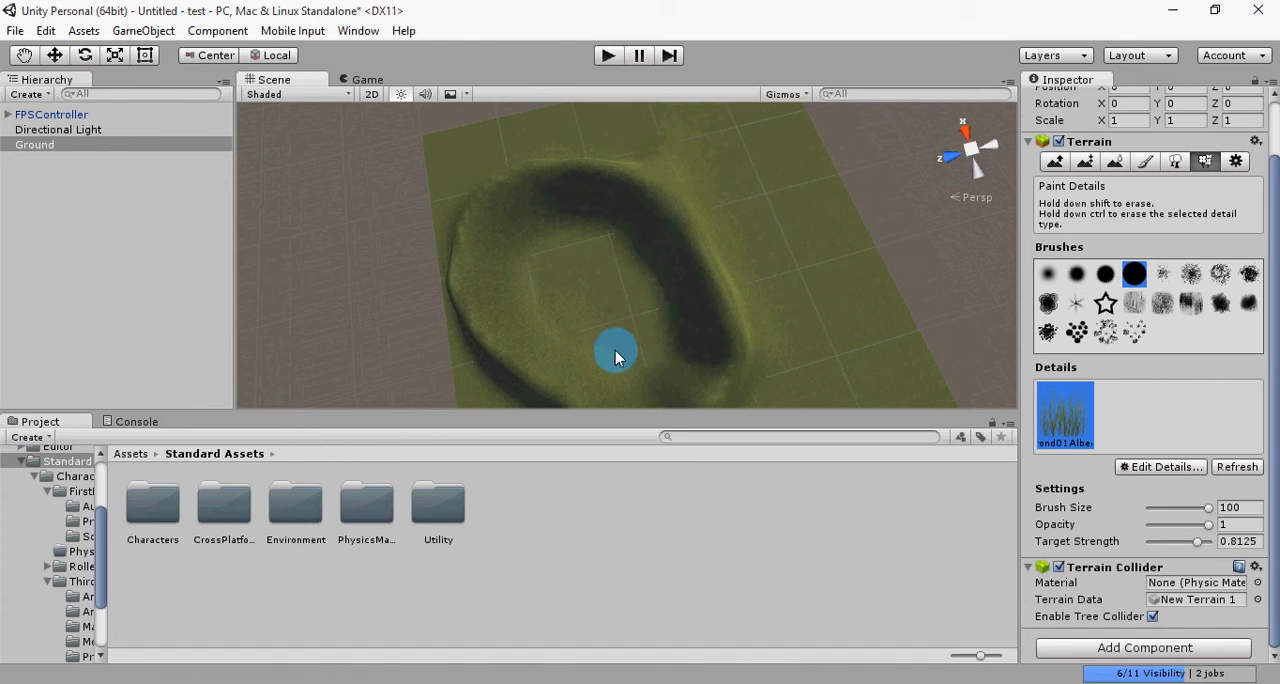
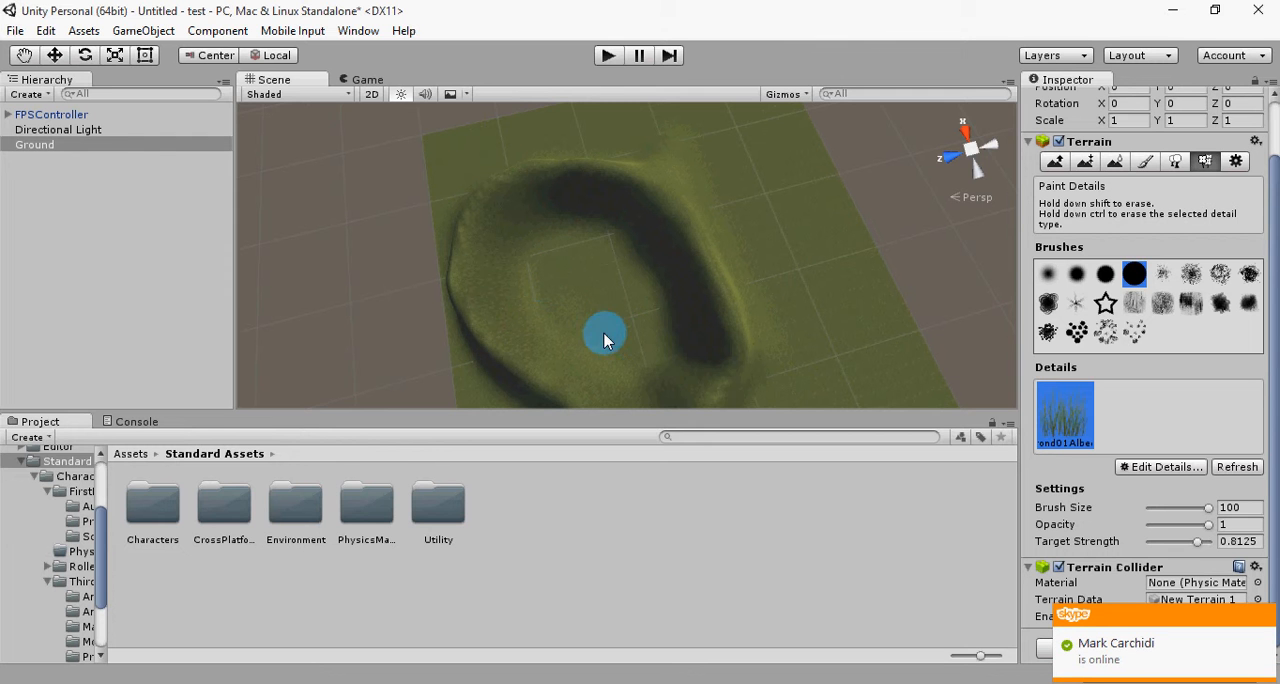
# Step: Raise the FPSController above the terrain to a Y position of 99.5
pyautogui.click(607, 55)
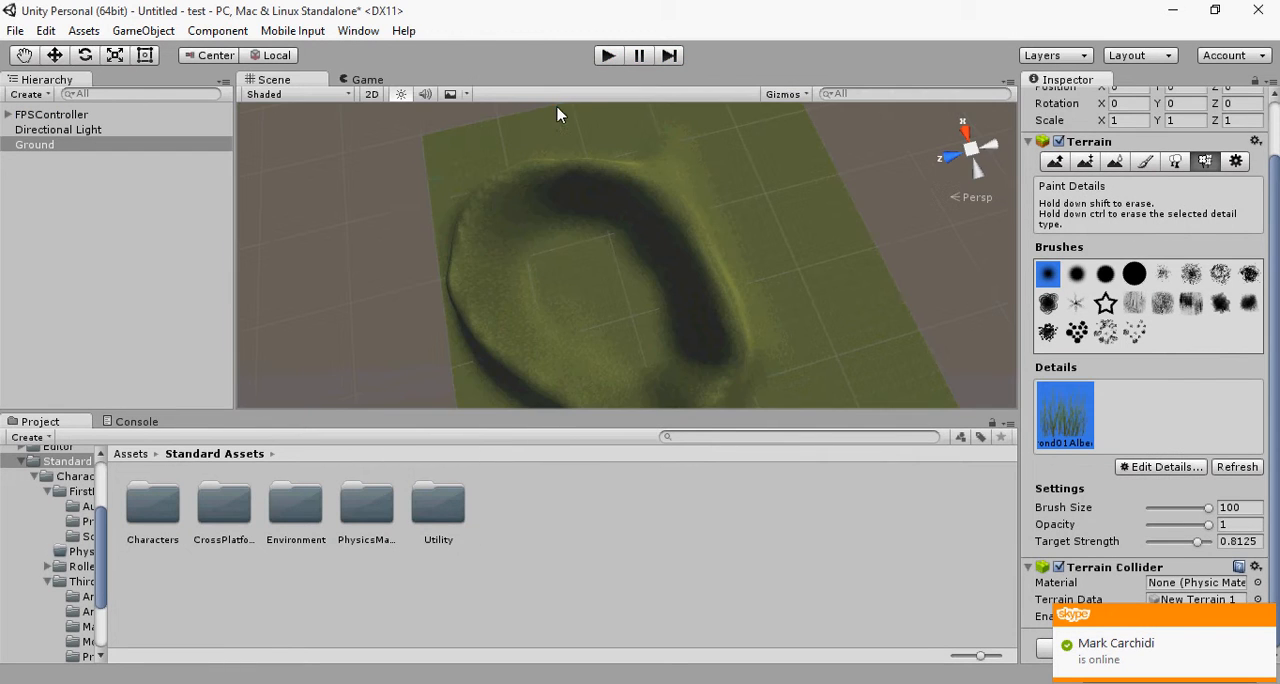
pyautogui.click(55, 115)
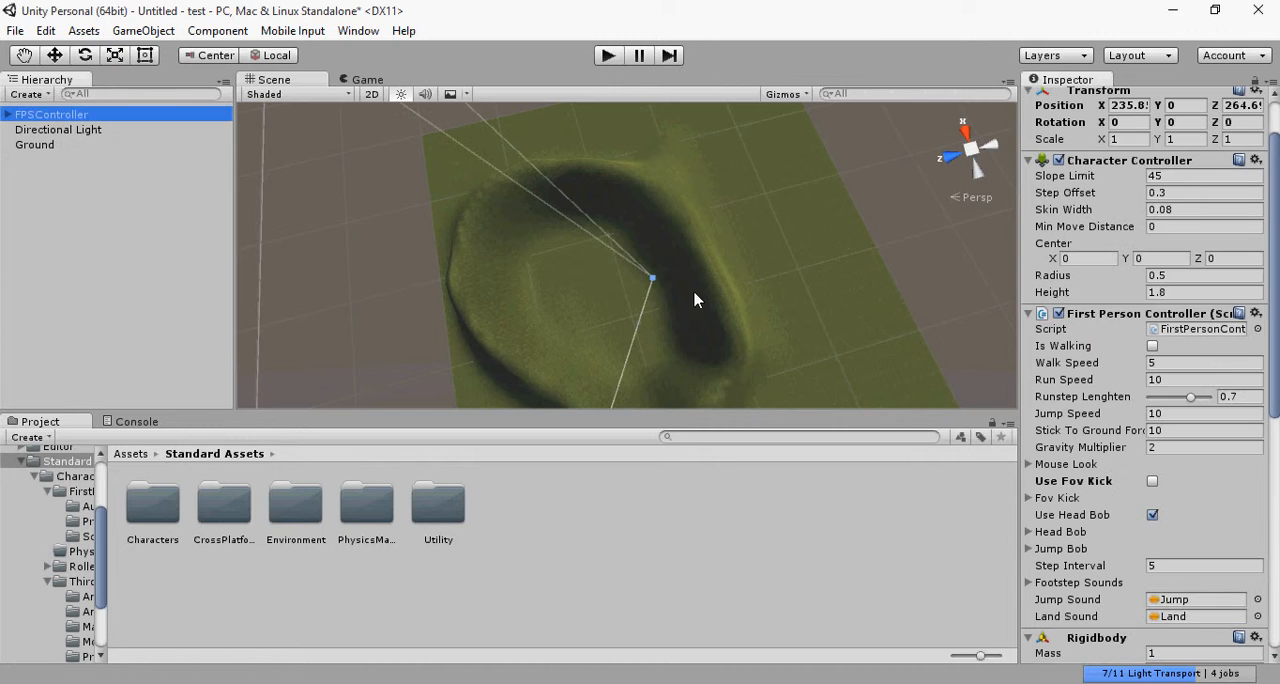
pyautogui.scroll(6, 665, 296)
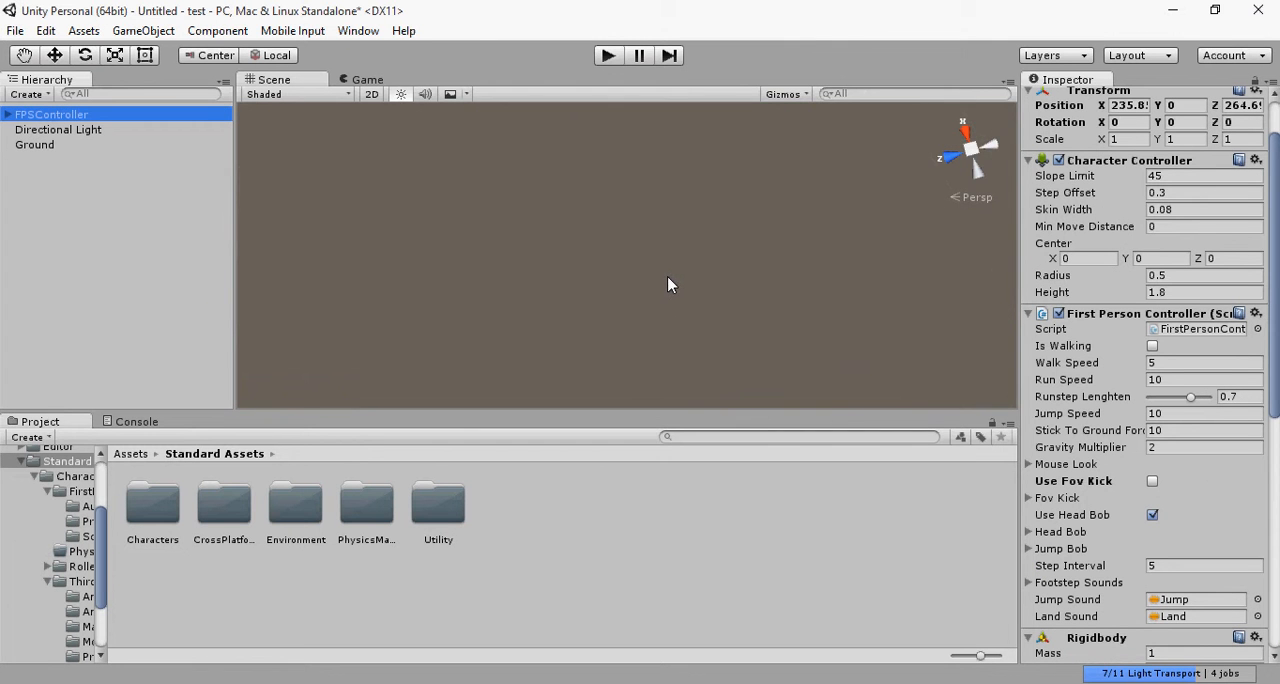
pyautogui.scroll(-6, 667, 275)
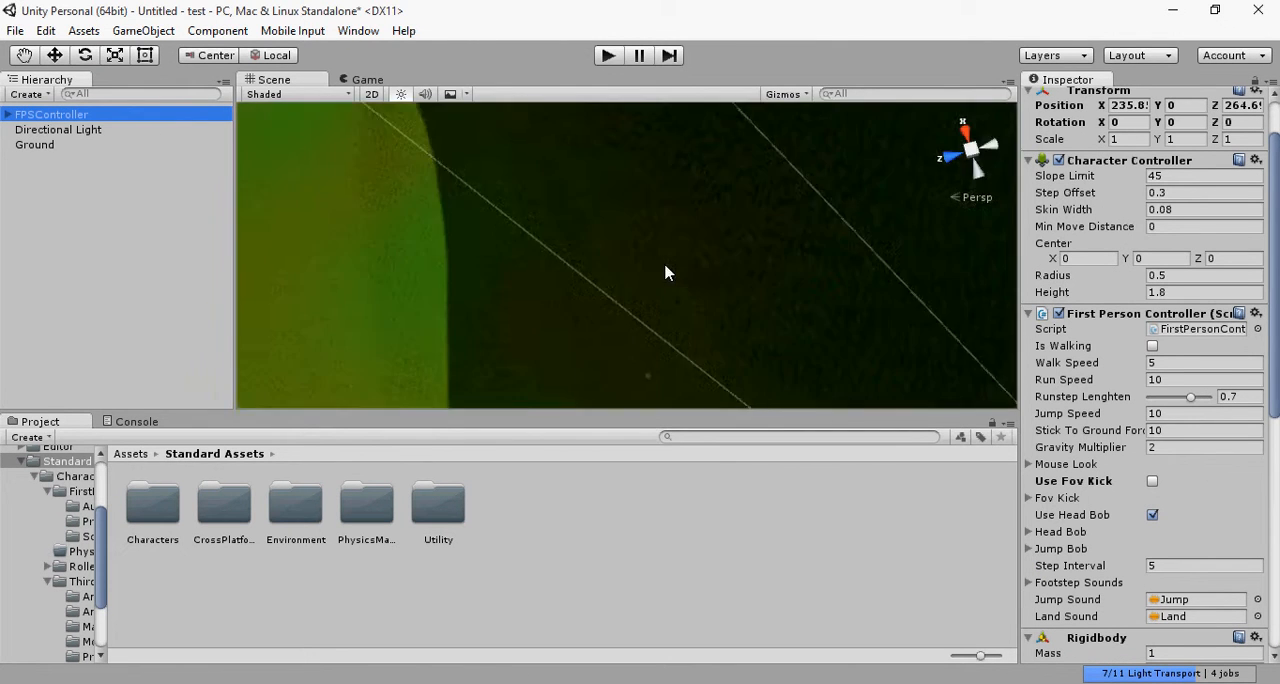
pyautogui.scroll(2, 664, 296)
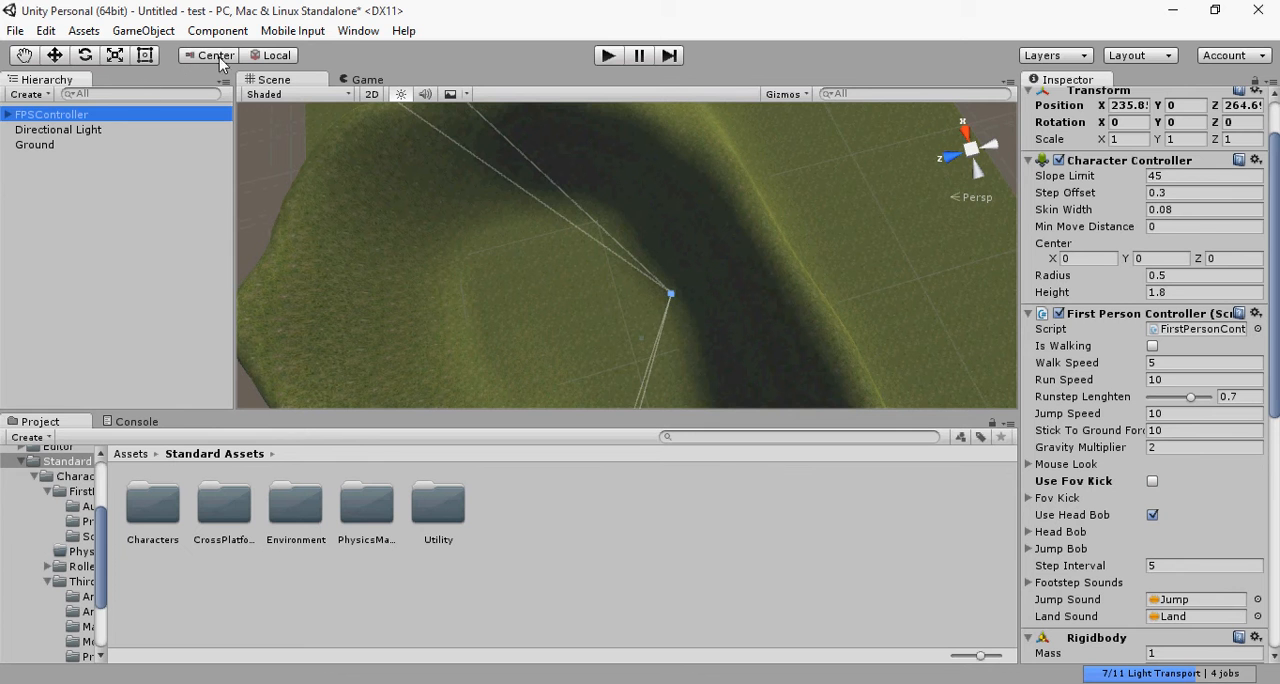
pyautogui.click(54, 56)
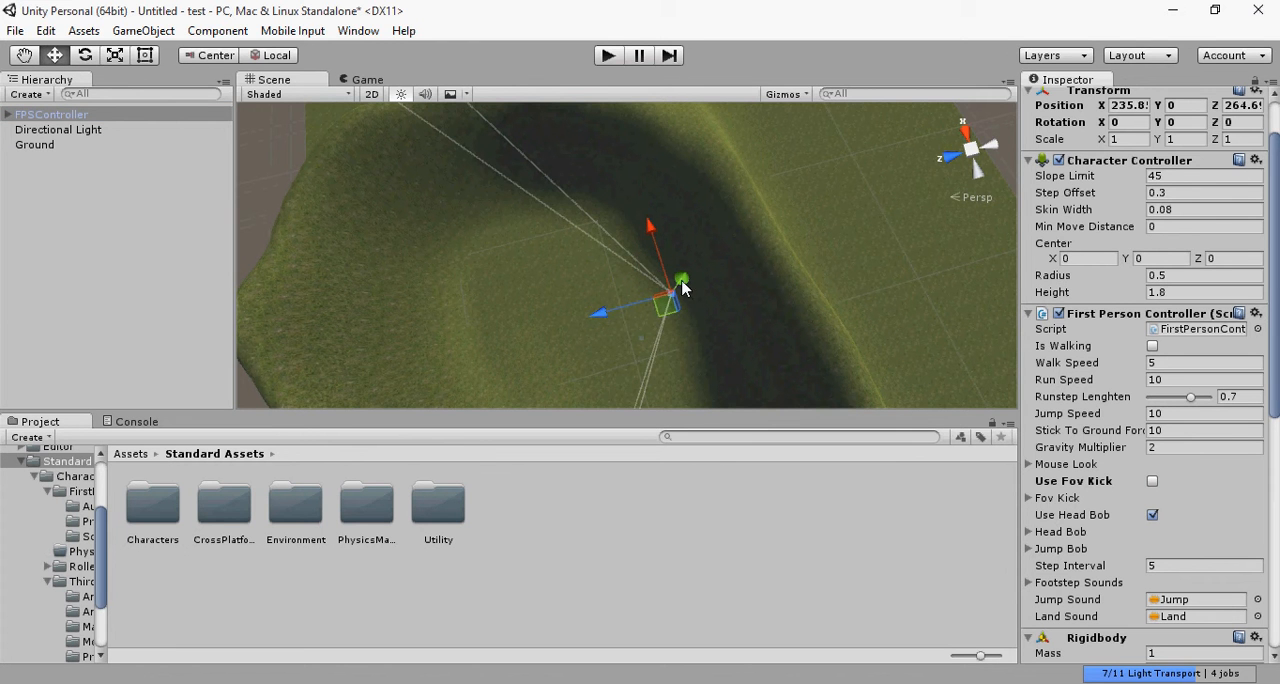
pyautogui.moveTo(682, 288); pyautogui.dragTo(688, 248)
# Step: Play-test the scene by walking and running the character across the grass inside the ring of hills, and stop the test
pyautogui.click(604, 60)
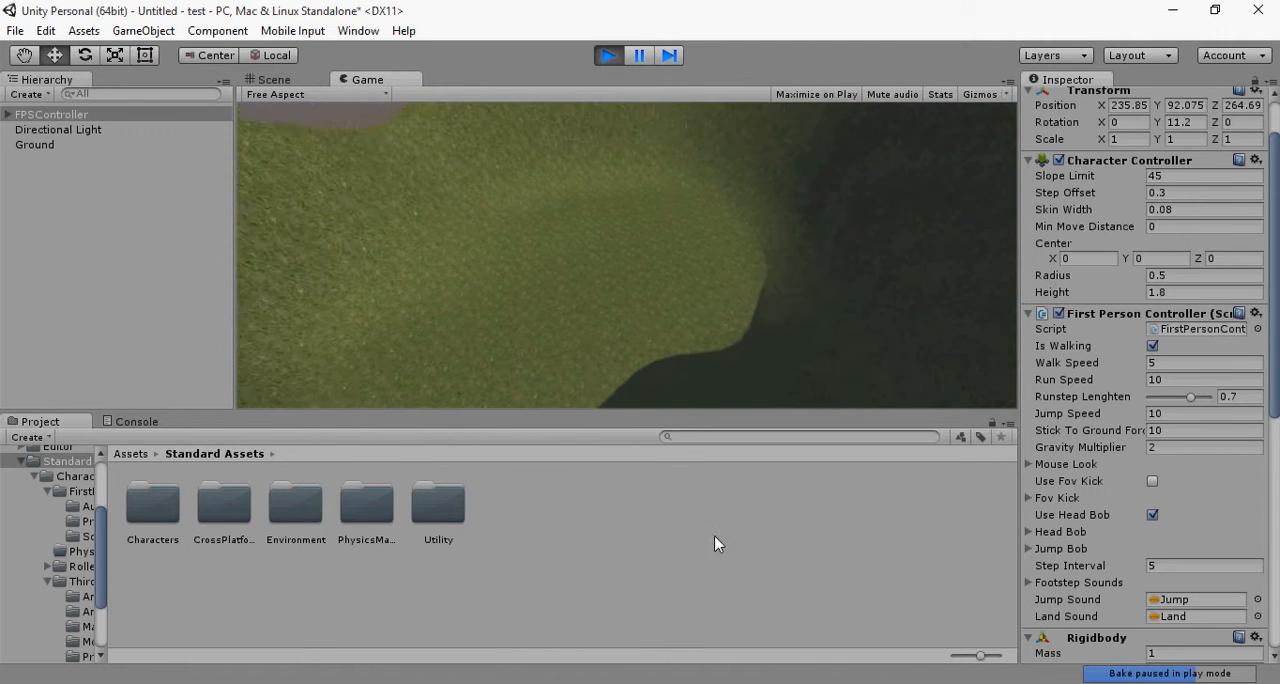
pyautogui.press('w')
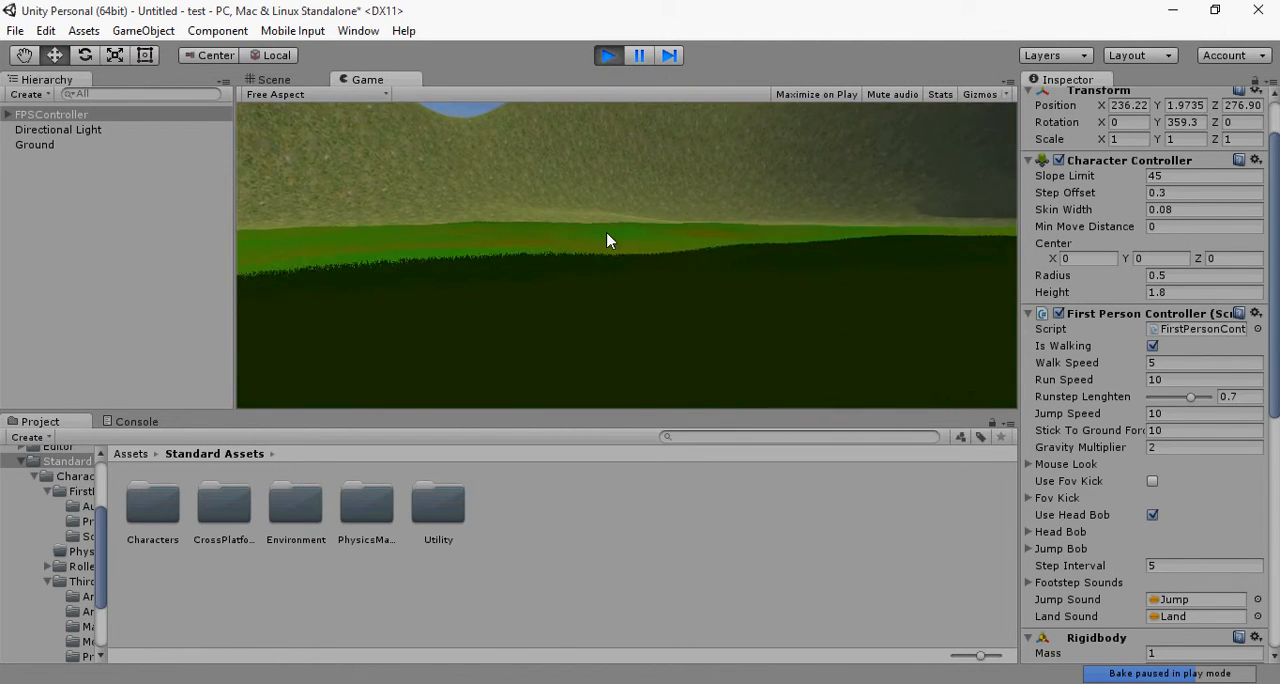
pyautogui.hotkey('shift', 'w')
pyautogui.hotkey('shift', 'w')
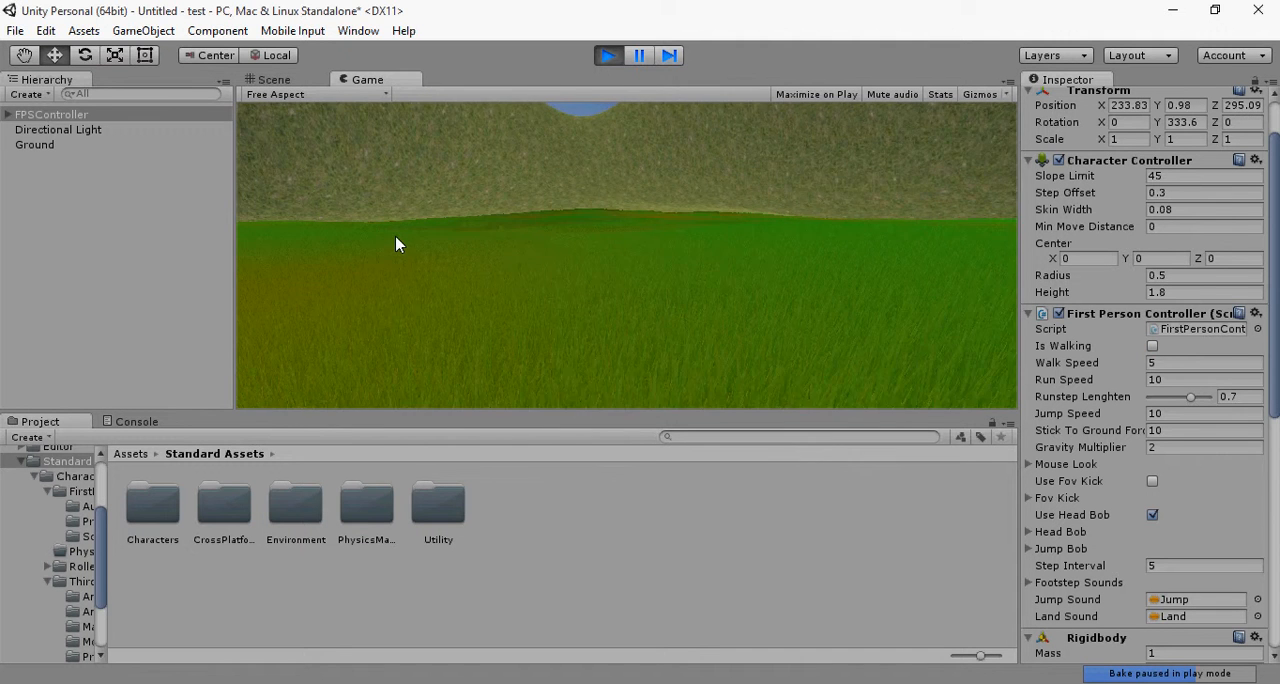
pyautogui.hotkey('shift', 'w')
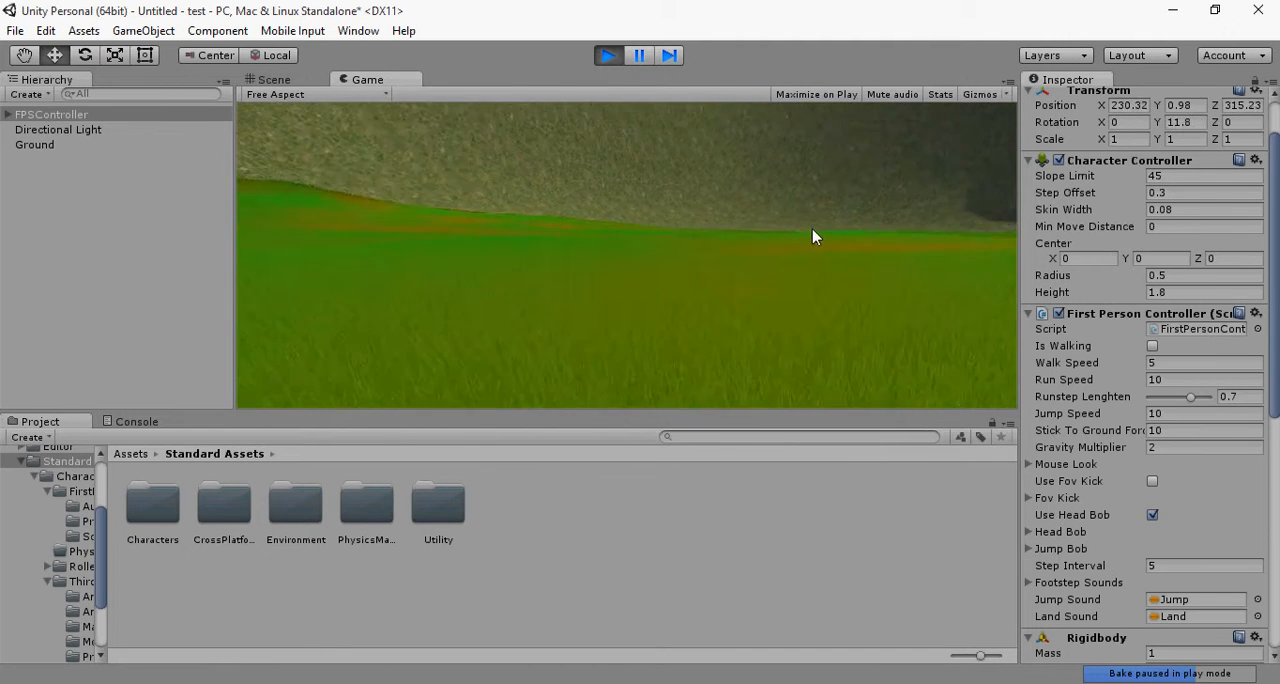
pyautogui.hotkey('shift', 'w')
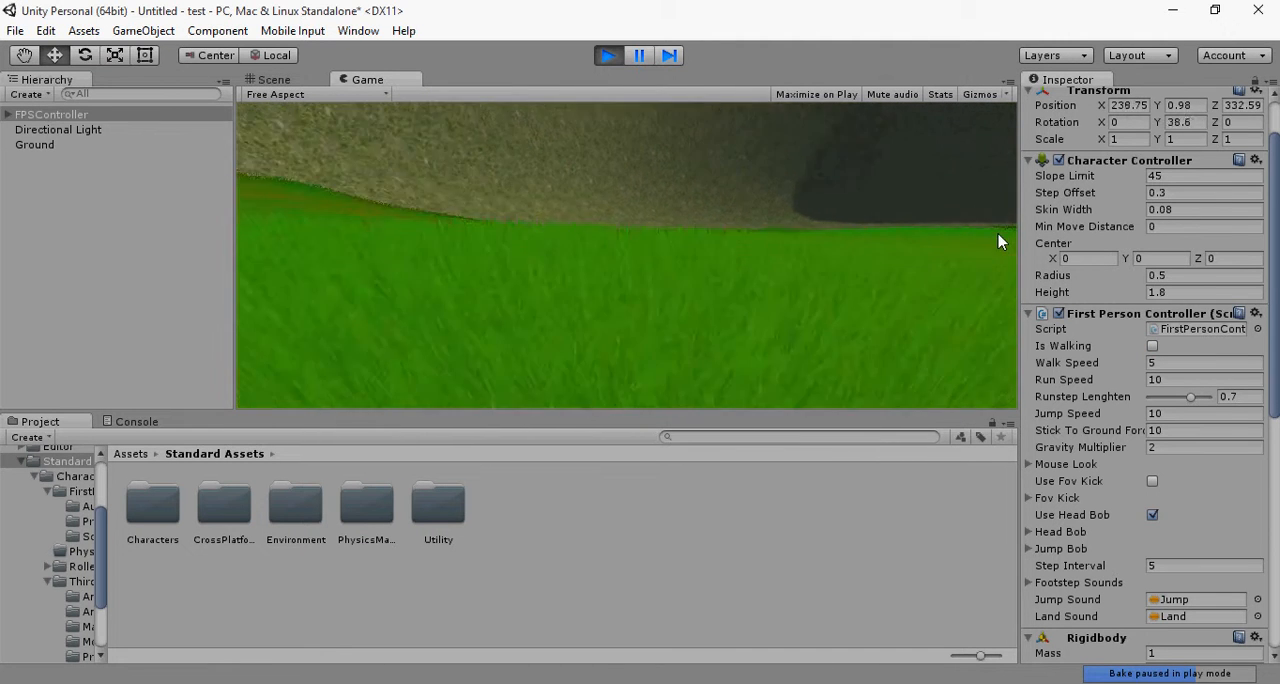
pyautogui.hotkey('shift', 'w')
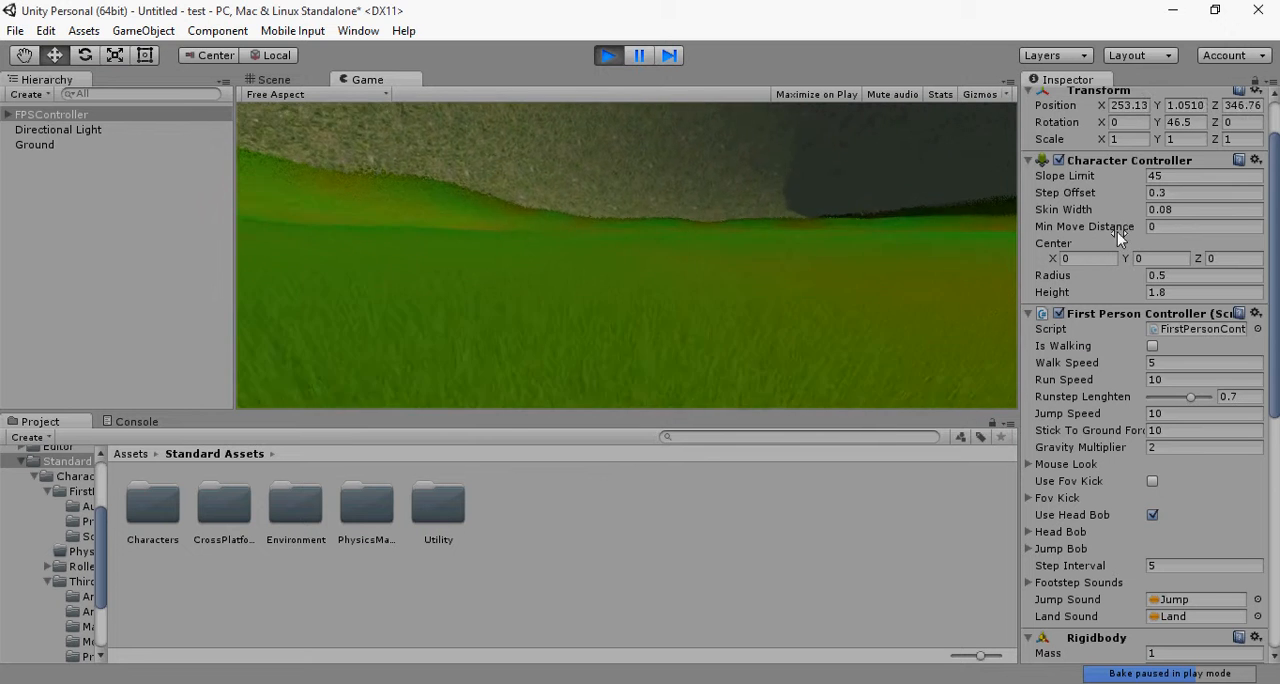
pyautogui.hotkey('shift', 'w')
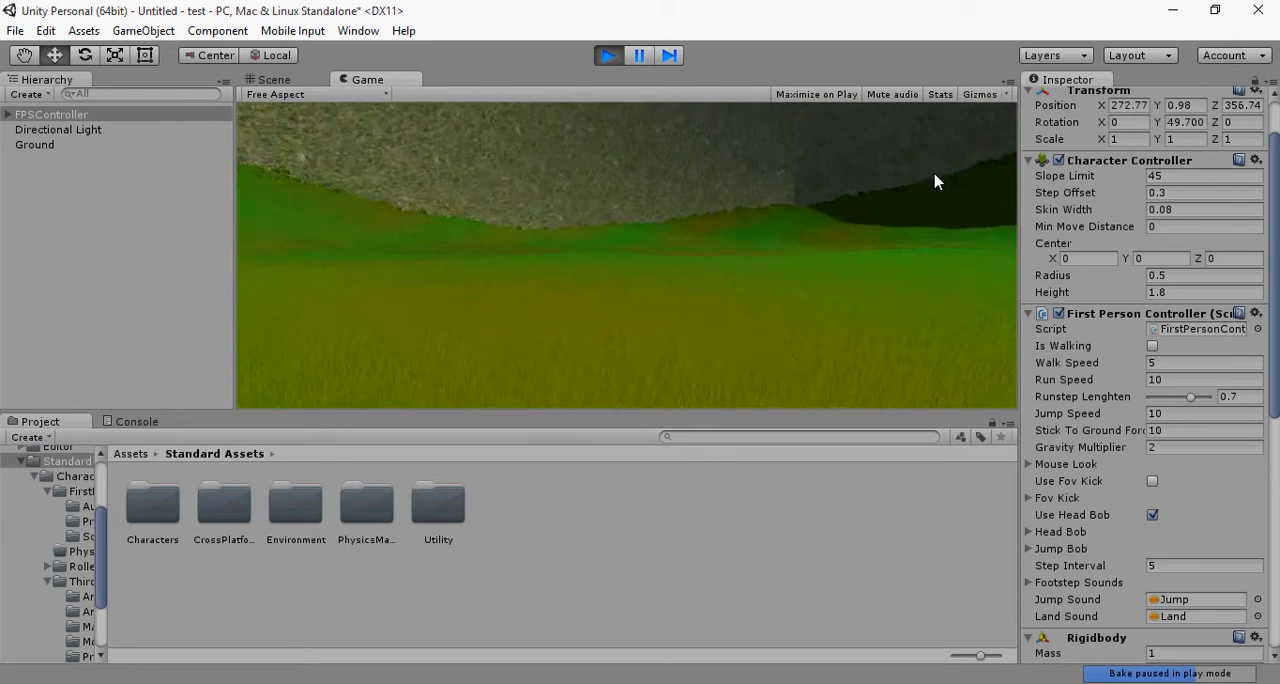
pyautogui.hotkey('shift', 'w')
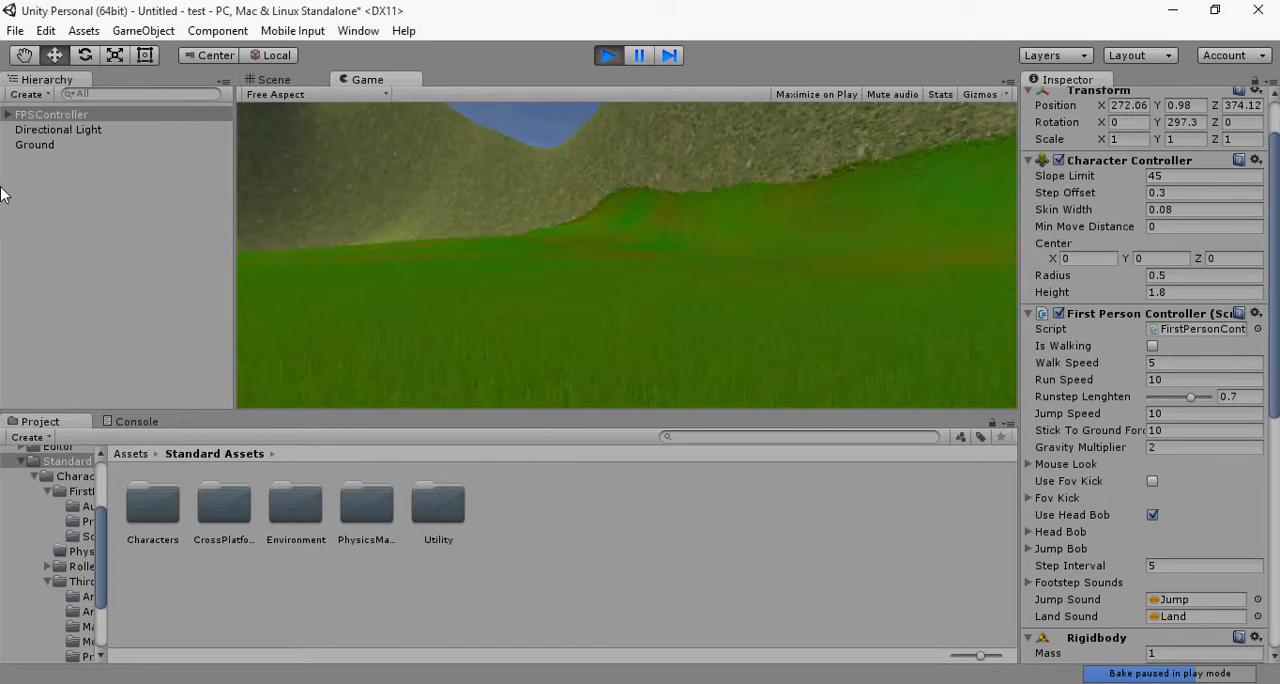
pyautogui.hotkey('shift', 'w')
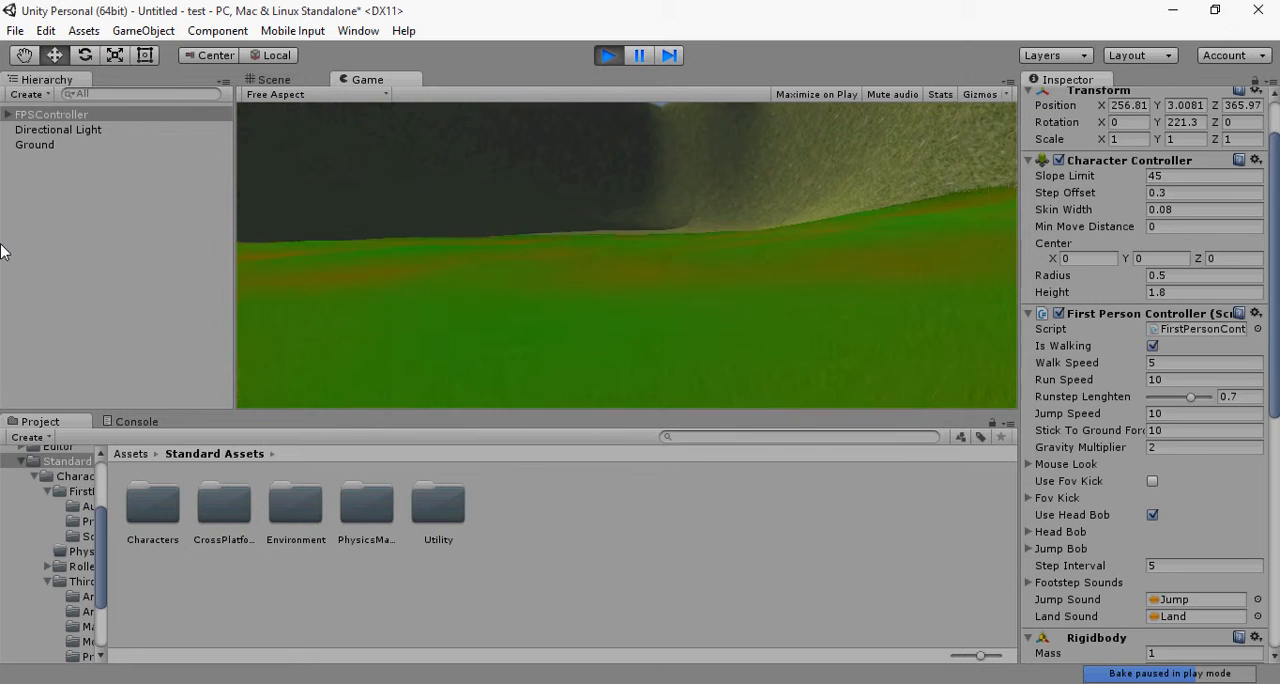
pyautogui.press('w')
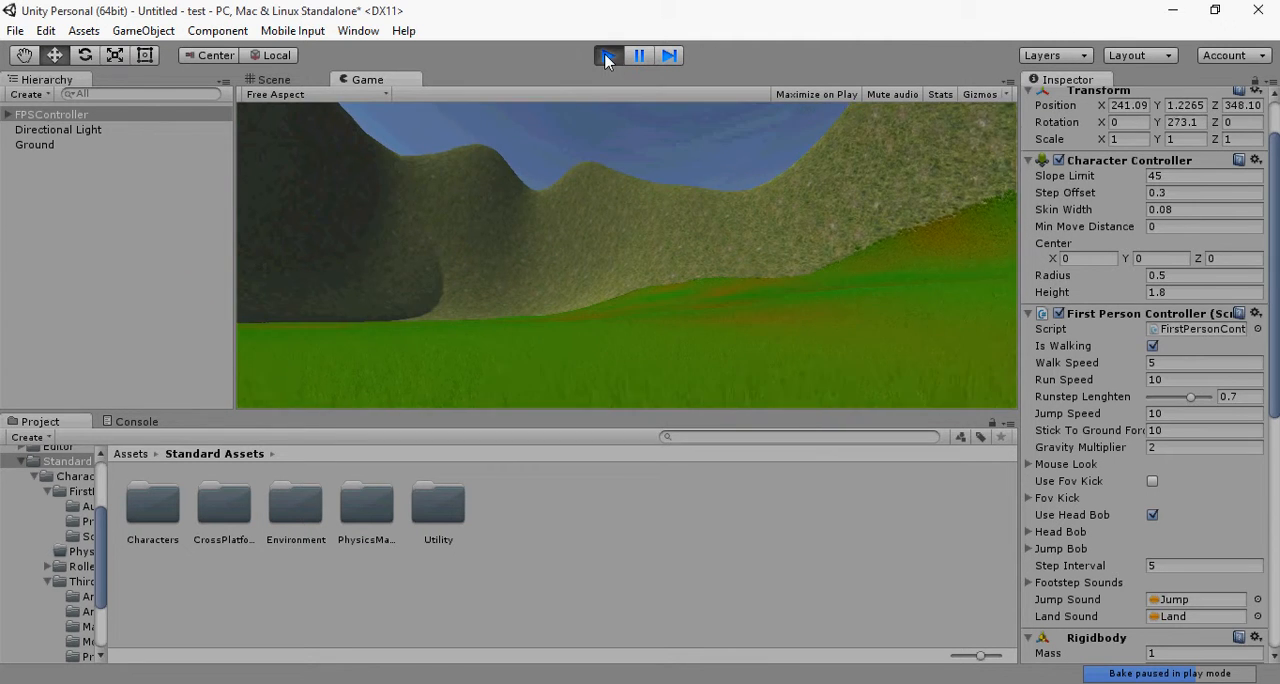
pyautogui.hotkey('ctrl', 'p')
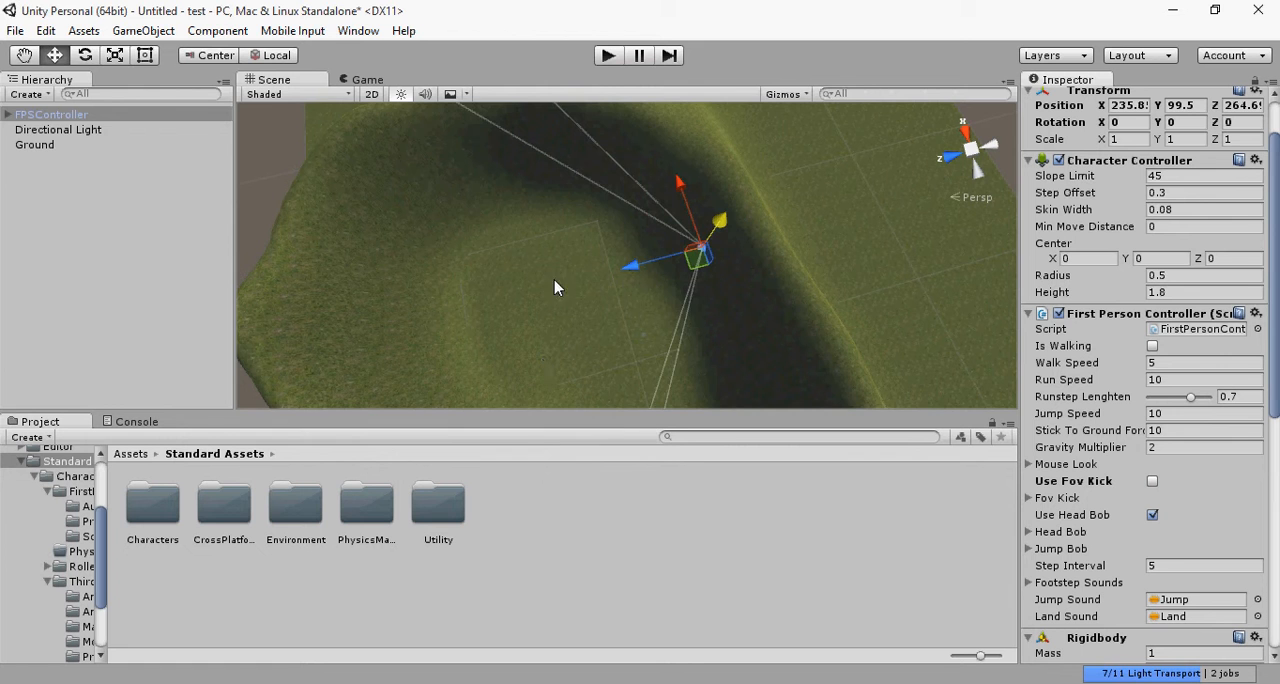
pyautogui.scroll(-5, 560, 335)
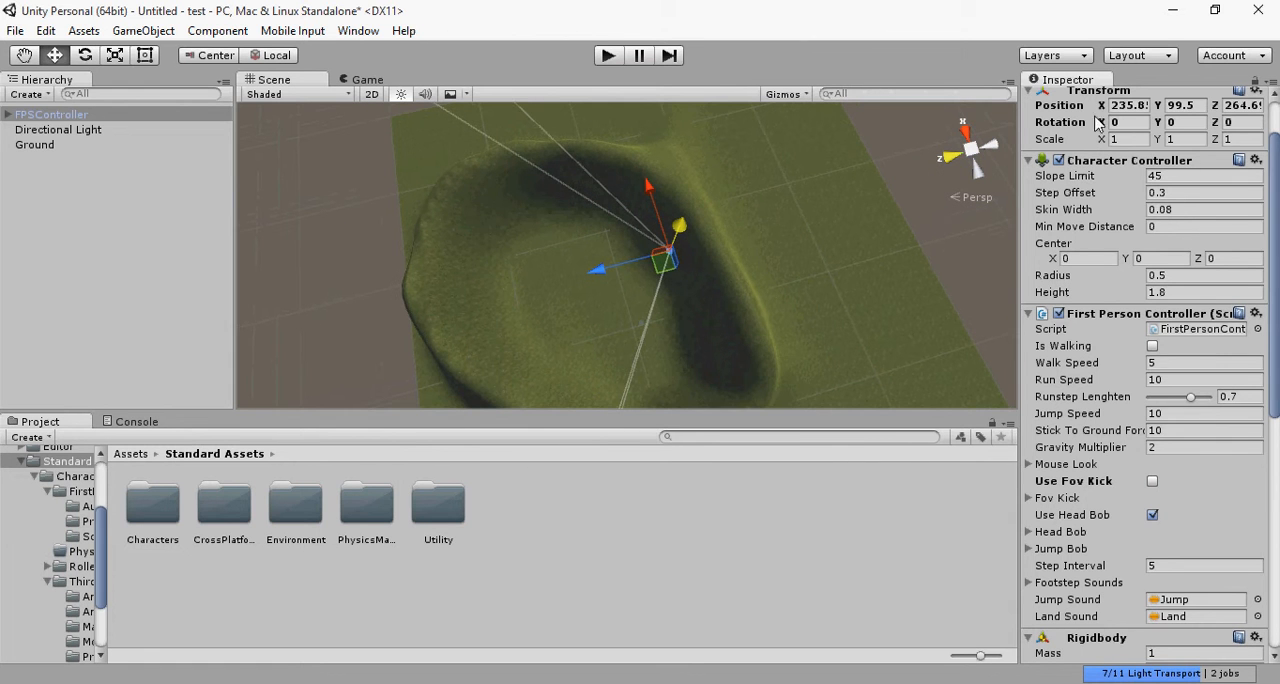
pyautogui.scroll(-10, 1124, 471)
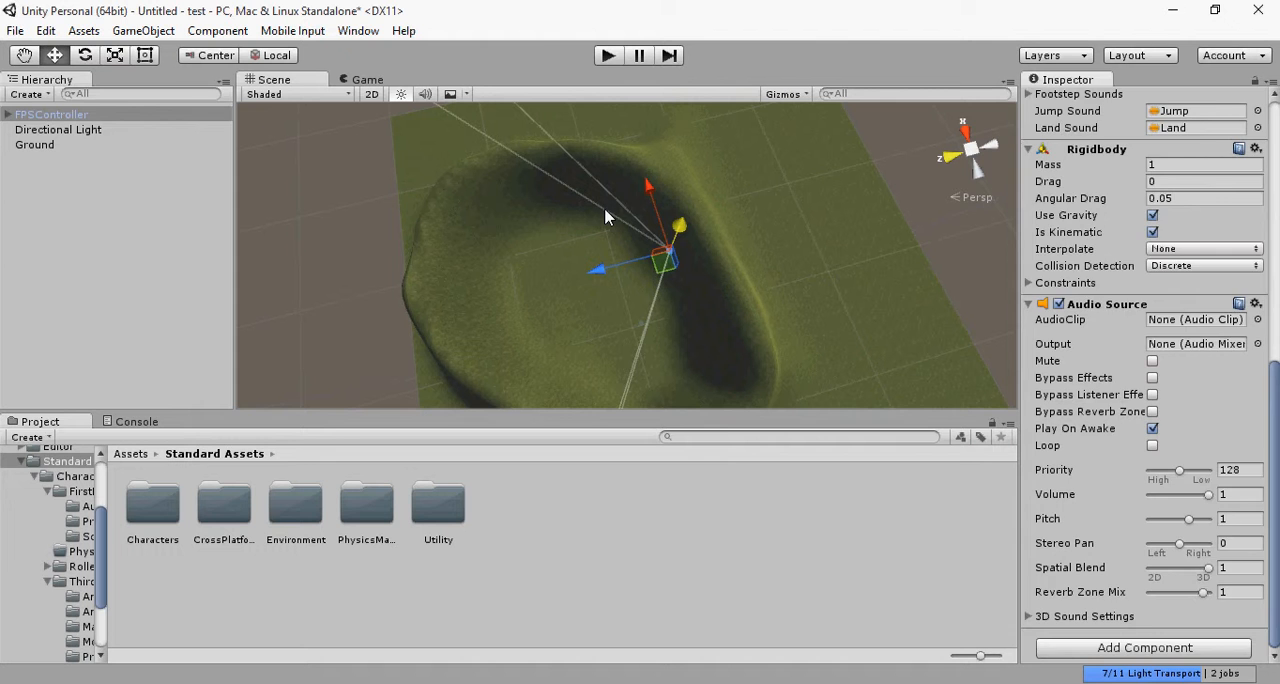
pyautogui.scroll(10, 1110, 462)
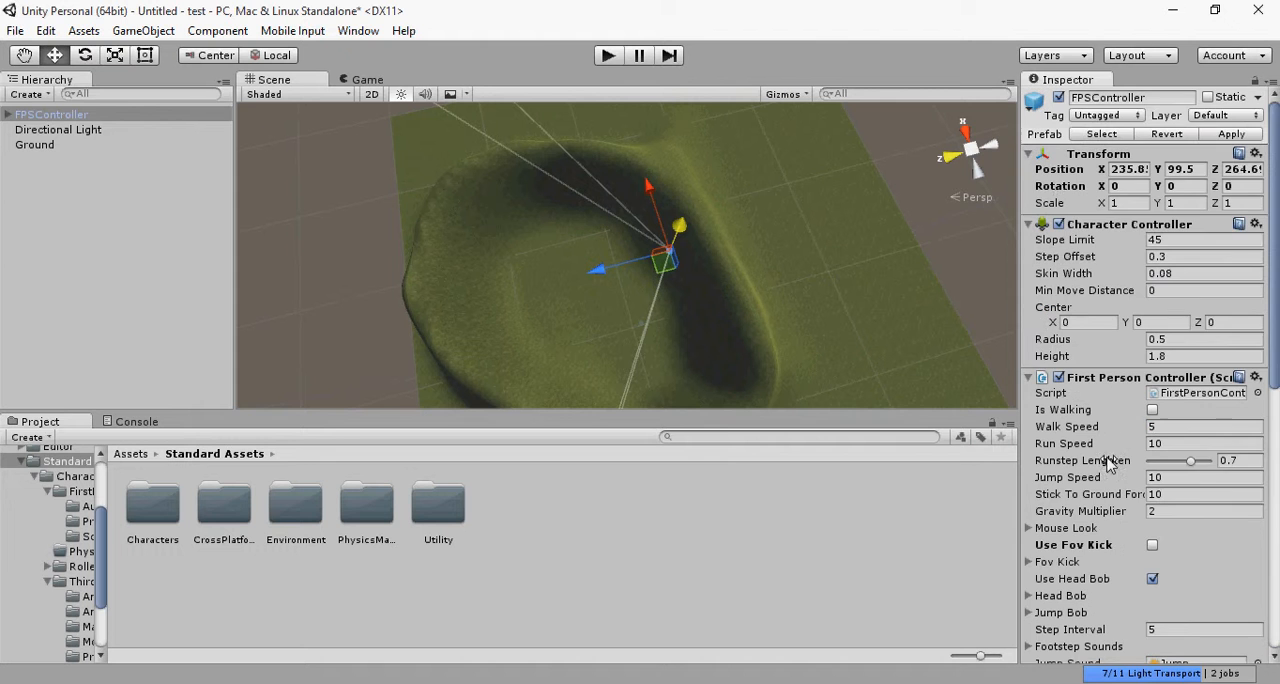
# Step: Add the Conifer_Desktop prefab as a placeable tree on the Ground terrain
pyautogui.click(377, 256)
pyautogui.click(446, 203)
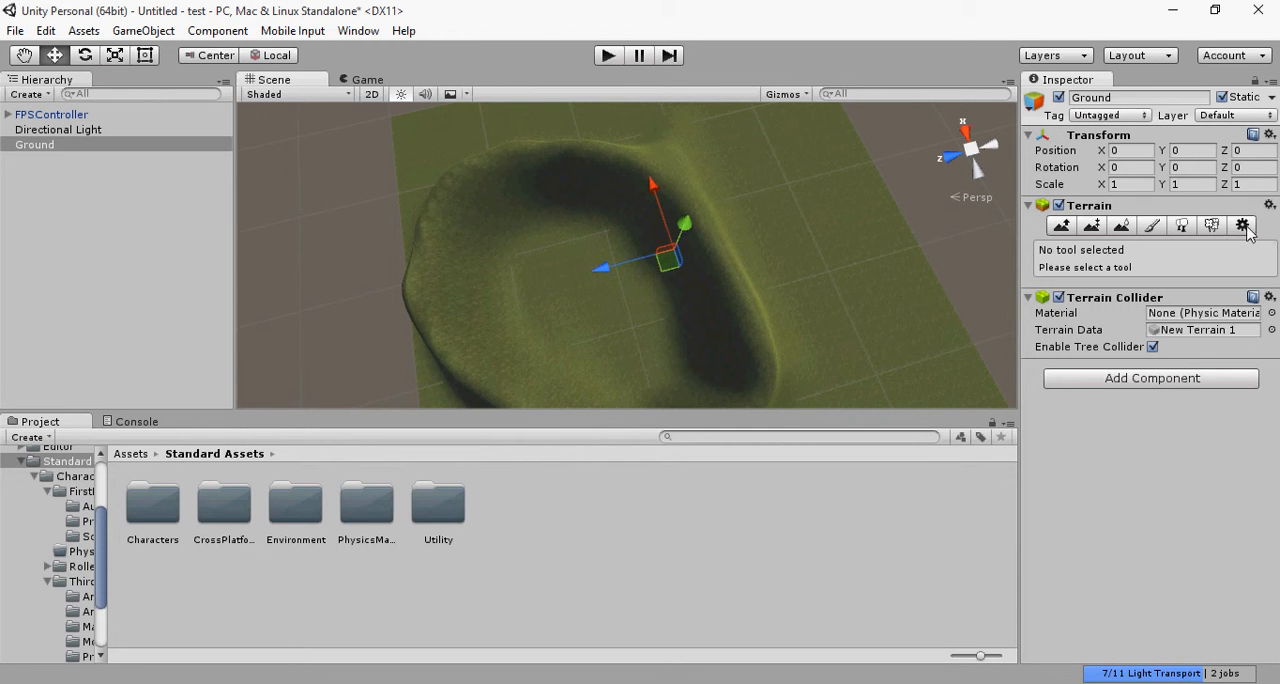
pyautogui.click(1183, 225)
pyautogui.scroll(6, 638, 349)
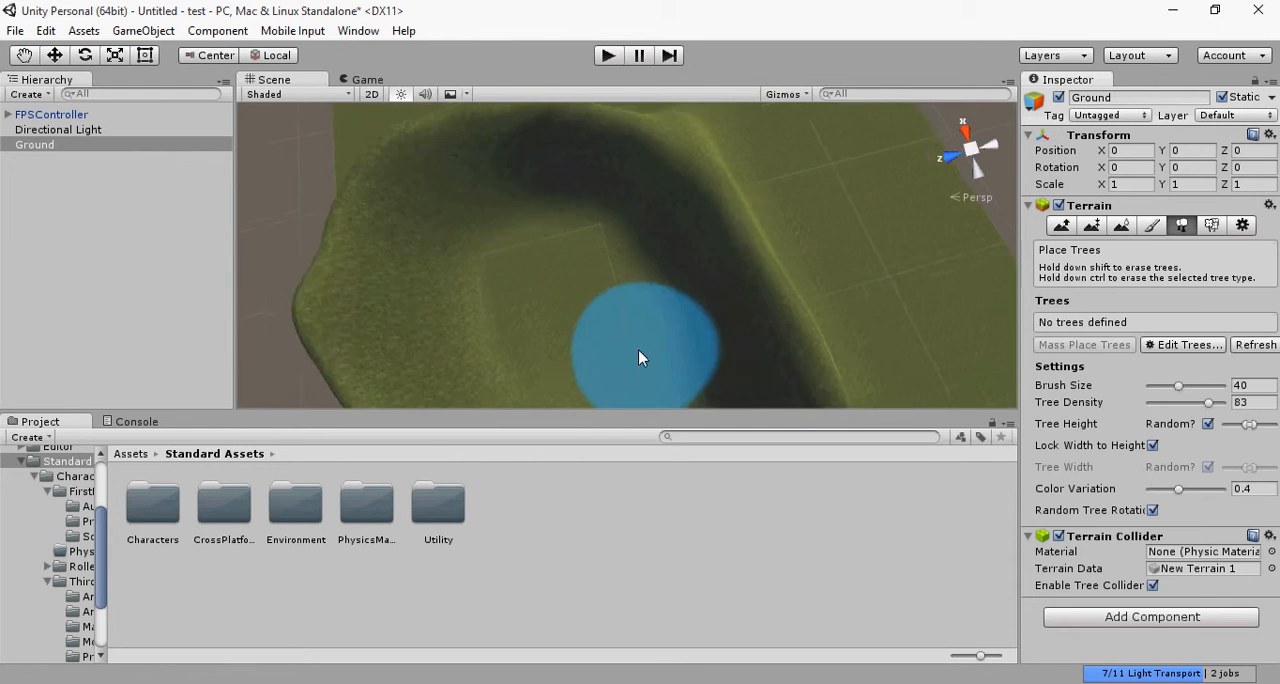
pyautogui.scroll(5, 576, 300)
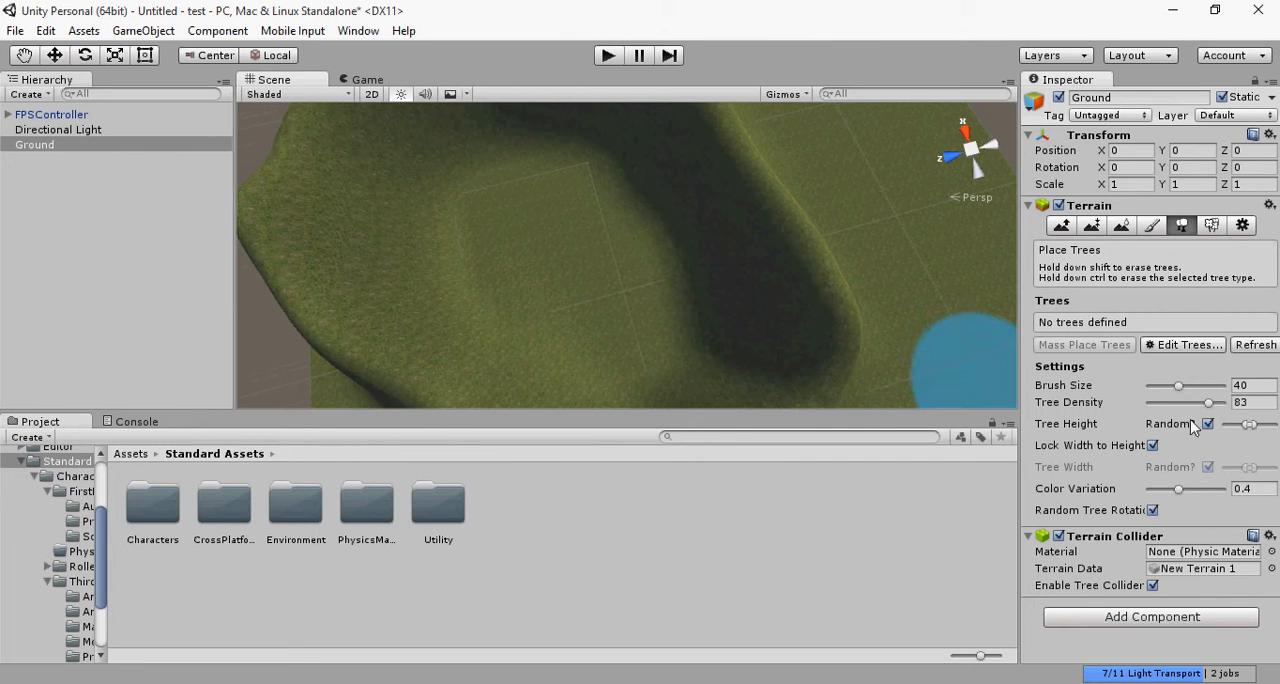
pyautogui.click(1190, 345)
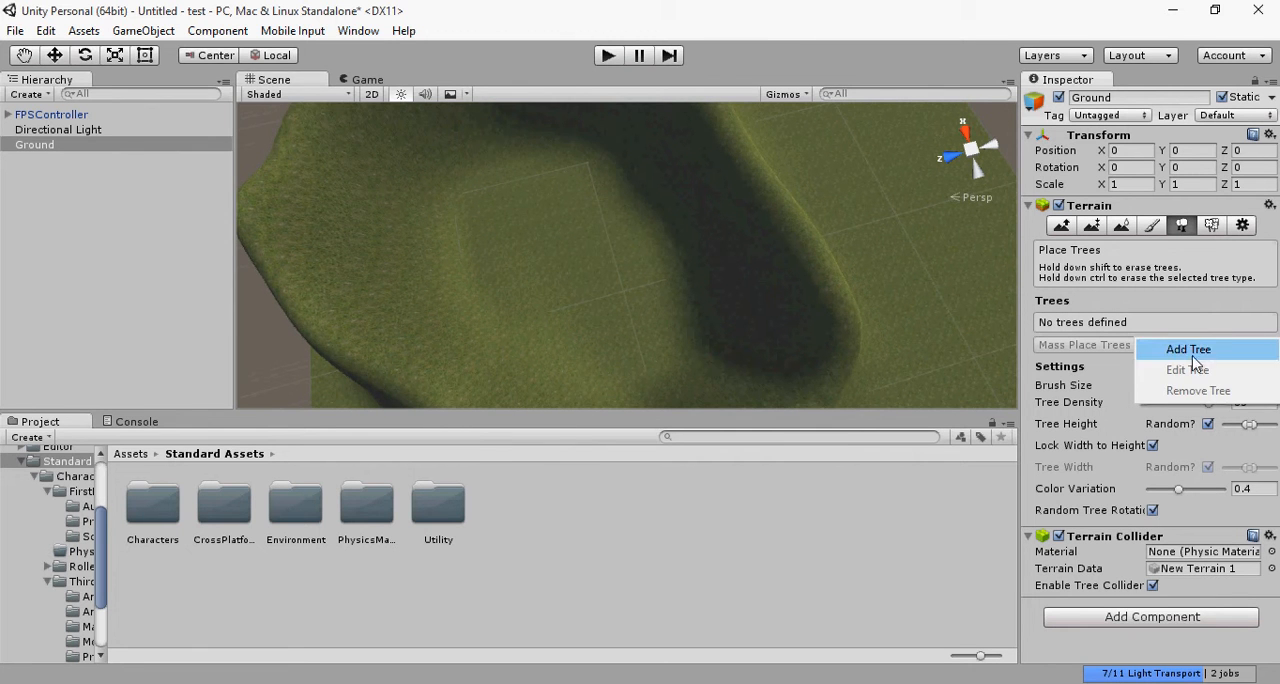
pyautogui.click(1196, 349)
pyautogui.click(373, 57)
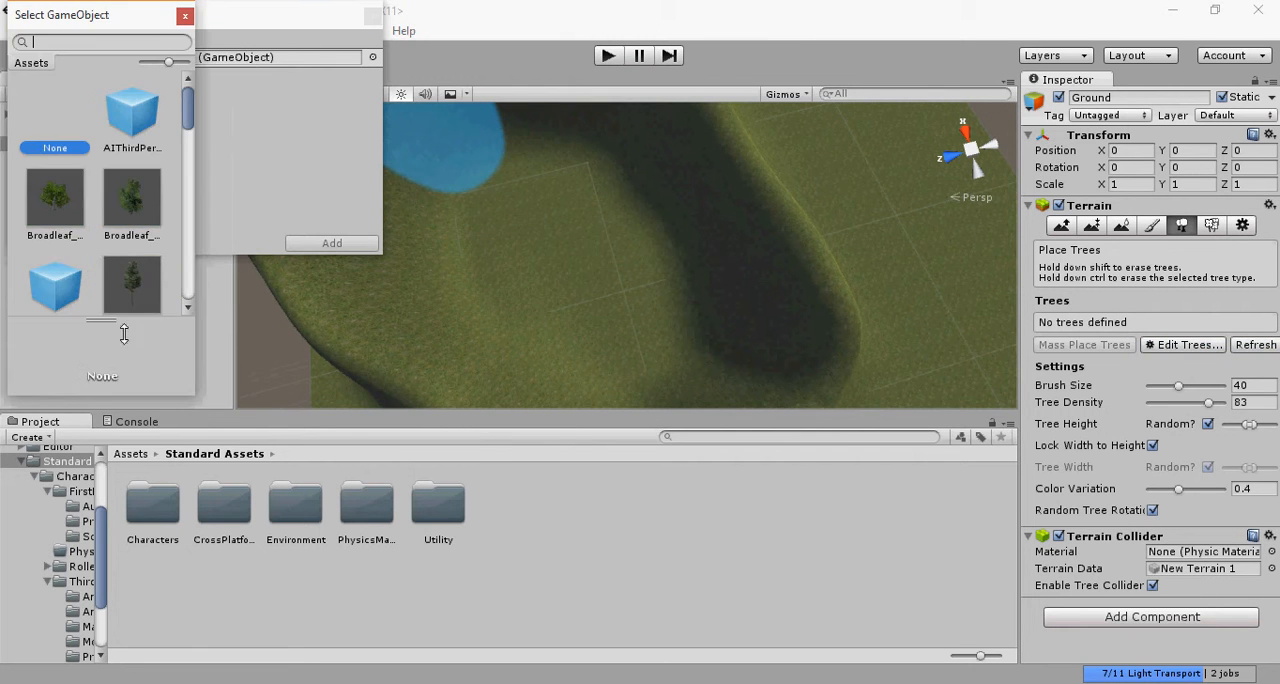
pyautogui.scroll(-2, 88, 262)
pyautogui.click(134, 168)
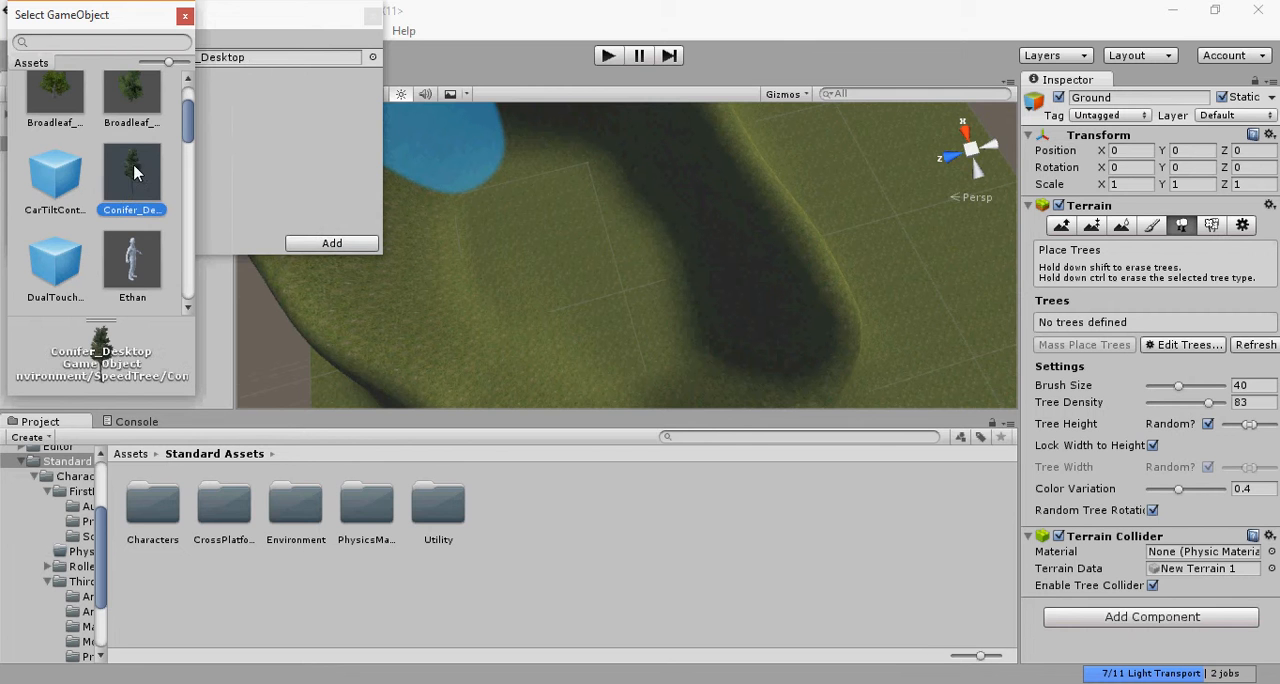
pyautogui.click(292, 244)
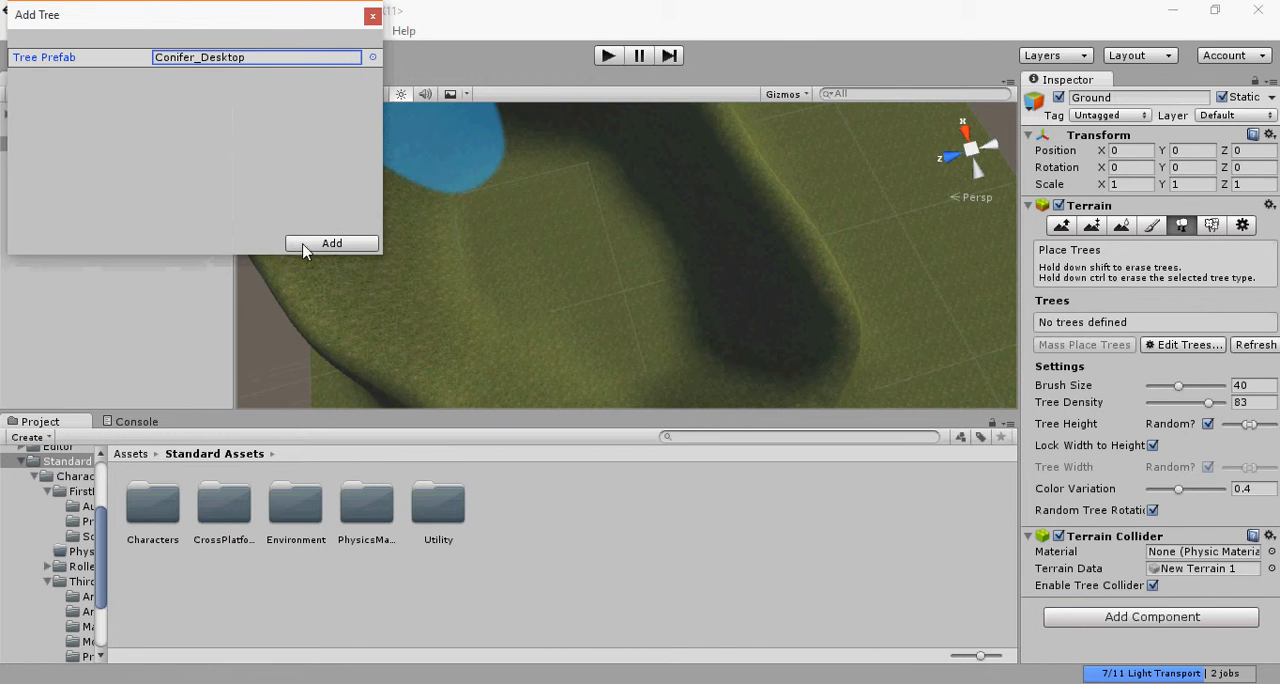
pyautogui.click(298, 244)
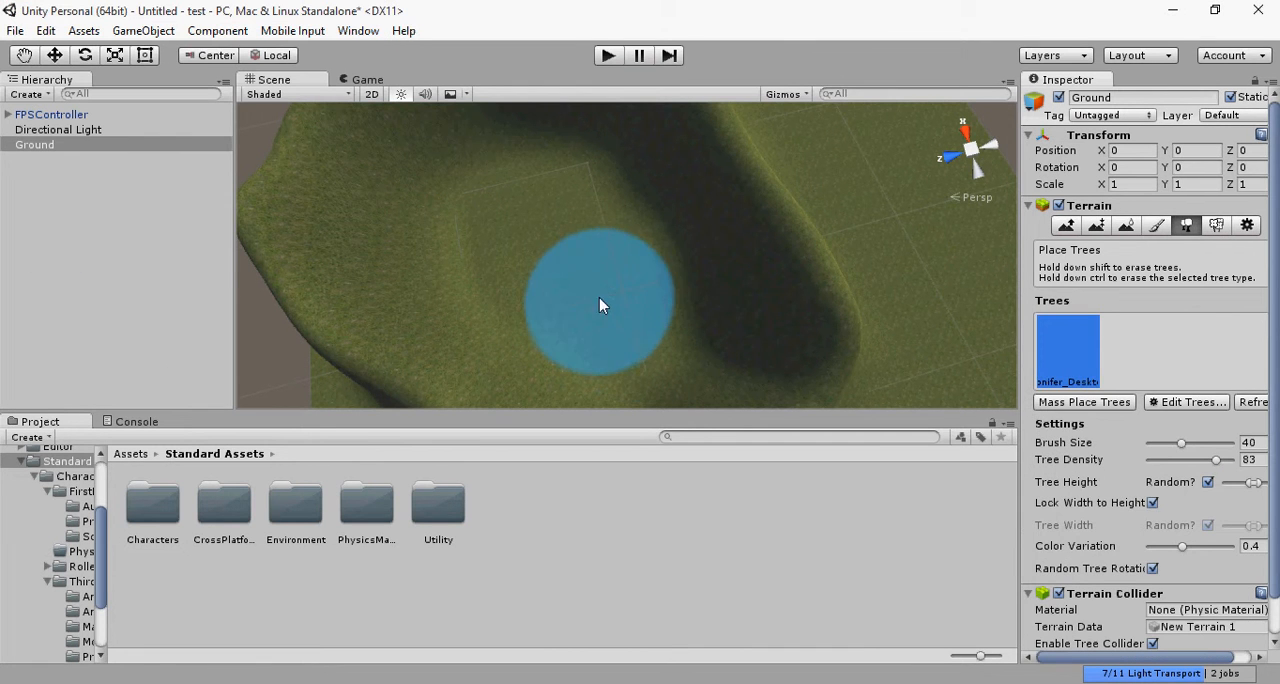
# Step: Paint conifers over the grassy area inside the ring of hills with brush size 40 and tree density 83
pyautogui.click(600, 297)
pyautogui.moveTo(541, 243)
pyautogui.mouseDown()
pyautogui.moveTo(526, 207)
pyautogui.moveTo(583, 246)
pyautogui.moveTo(522, 276)
pyautogui.moveTo(600, 322)
pyautogui.moveTo(626, 292)
pyautogui.moveTo(565, 228)
pyautogui.moveTo(510, 264)
pyautogui.moveTo(609, 286)
pyautogui.moveTo(529, 226)
pyautogui.moveTo(588, 268)
pyautogui.moveTo(548, 260)
pyautogui.moveTo(623, 320)
pyautogui.moveTo(555, 228)
pyautogui.mouseUp()
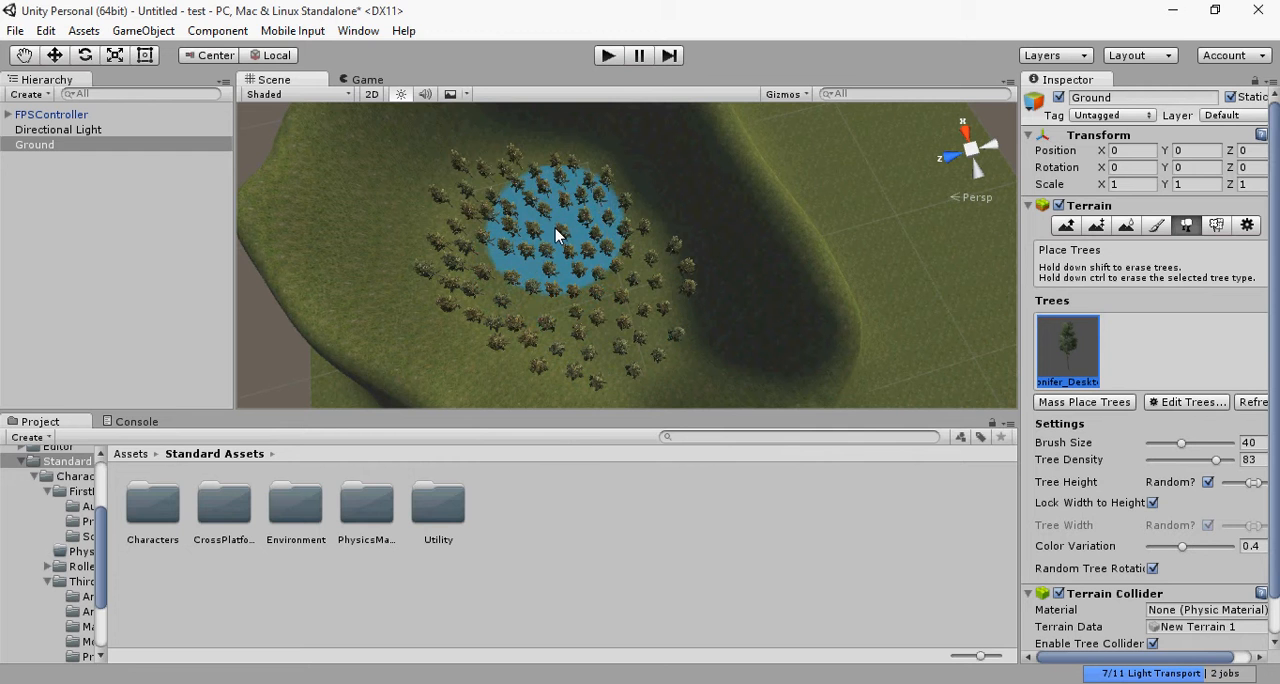
# Step: Play-test the scene by walking the character among the conifers, and stop the test
pyautogui.click(608, 56)
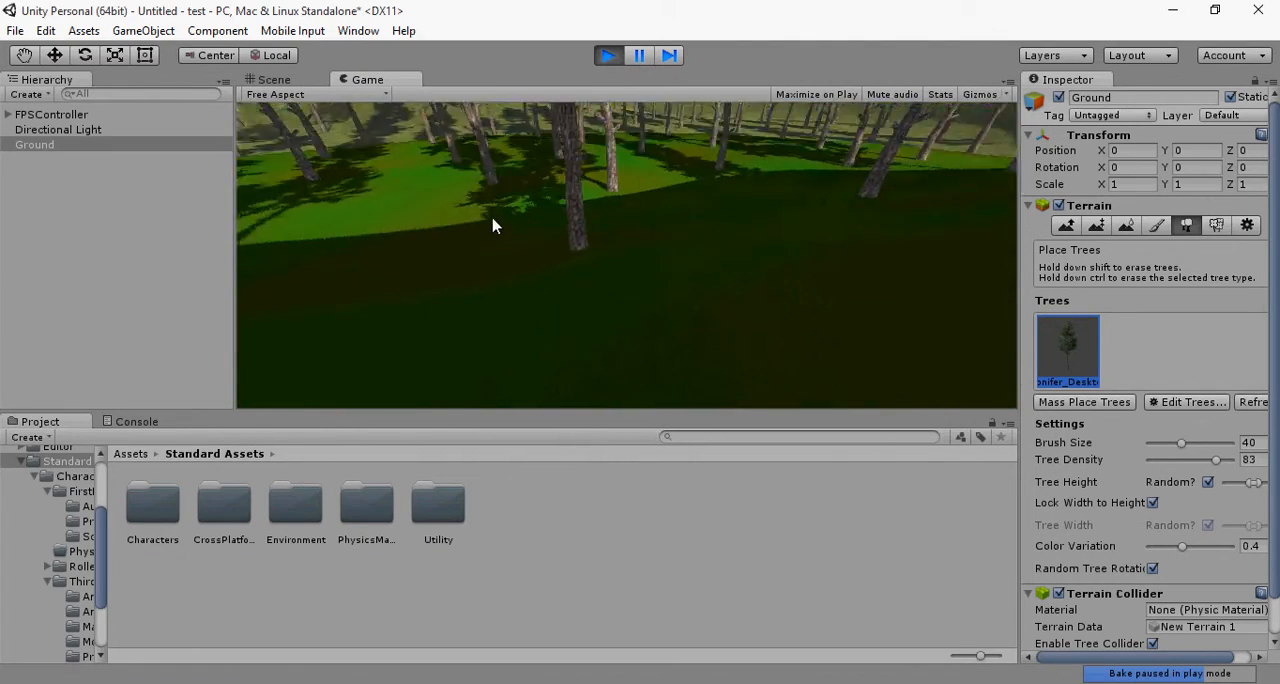
pyautogui.press('w')
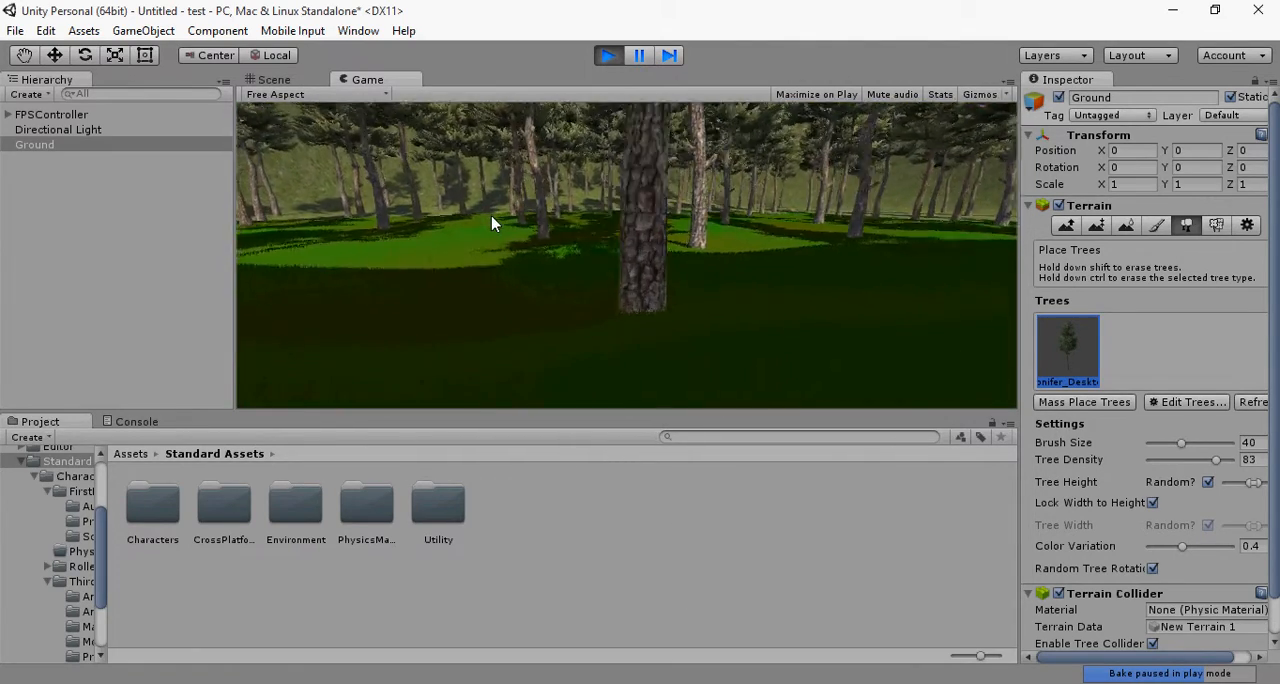
pyautogui.press('w')
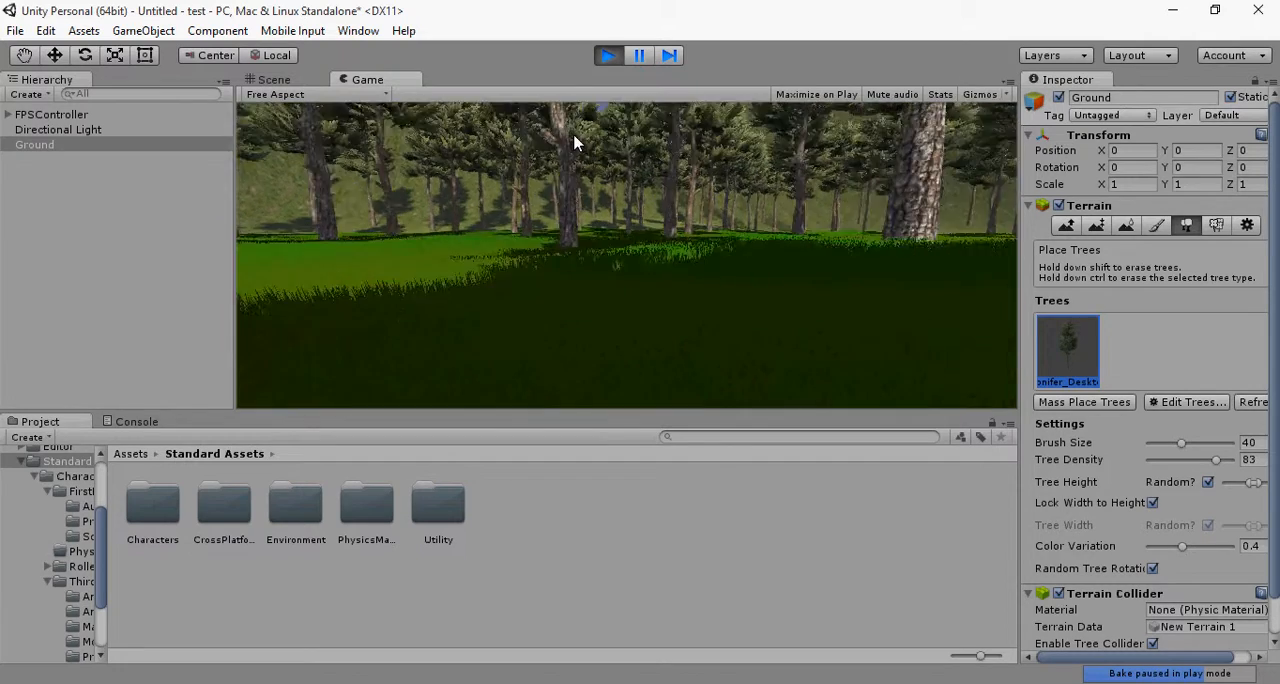
pyautogui.press('w')
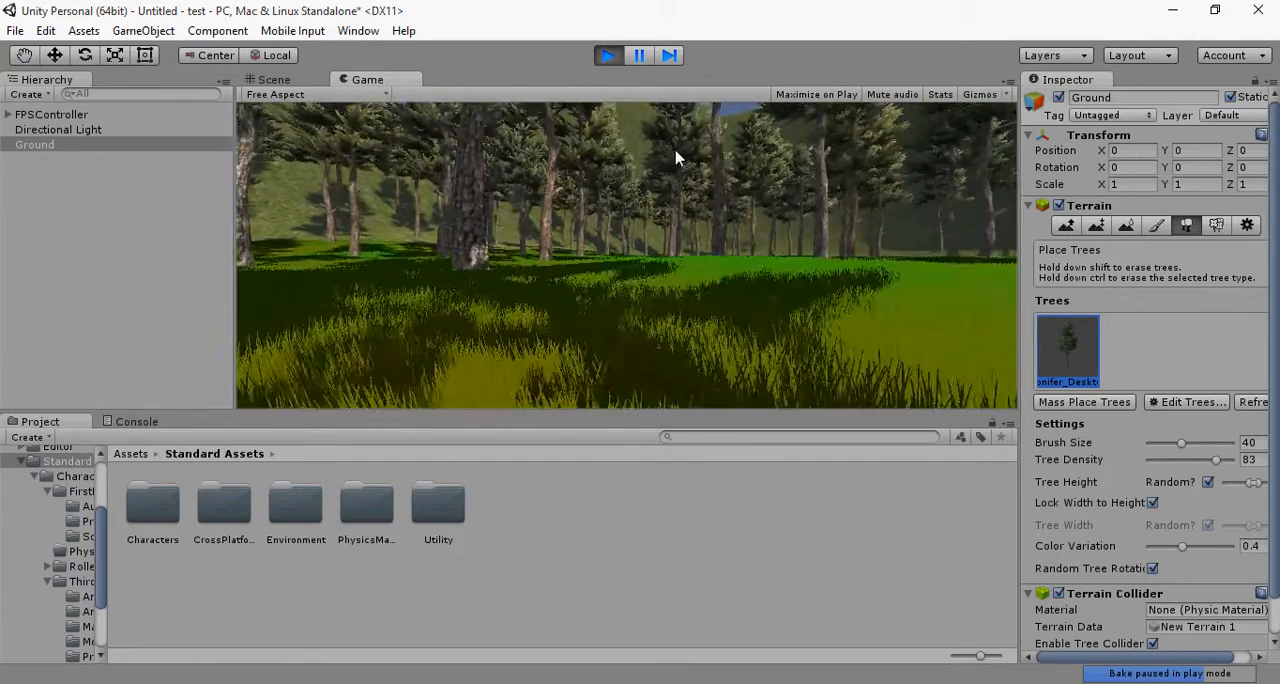
pyautogui.click(607, 55)
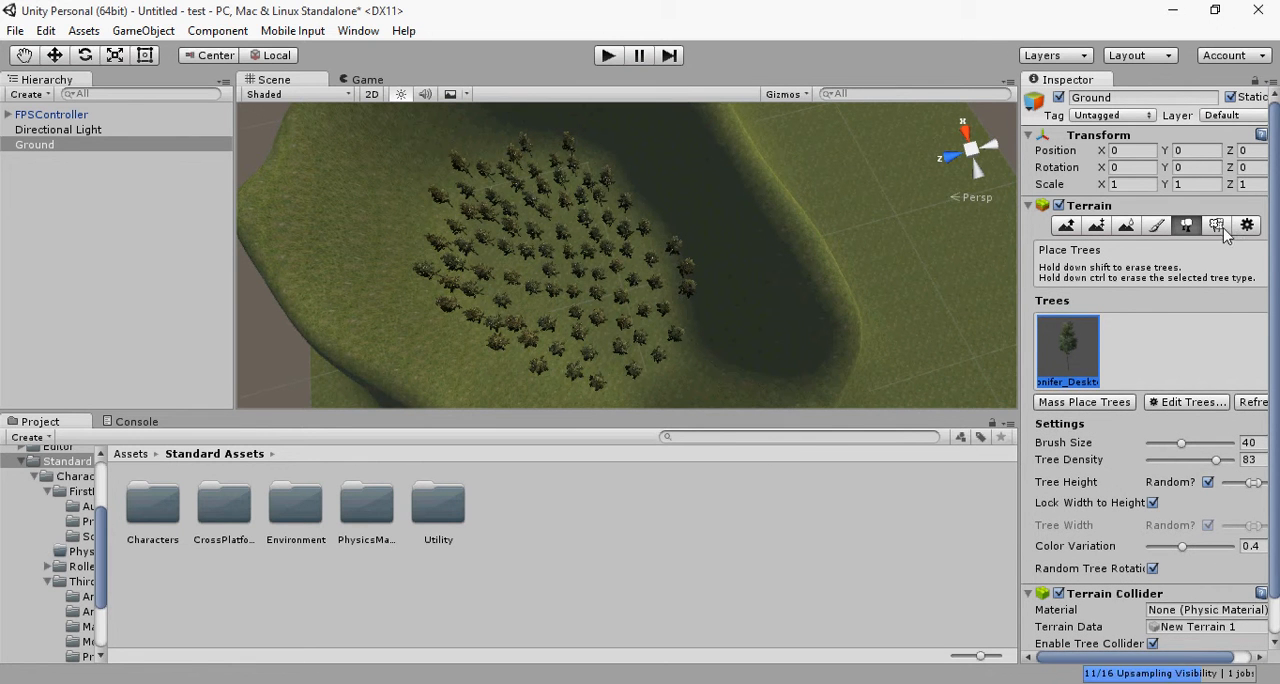
# Step: Try a Paint Height stroke across the conifers inside the ring of hills on the Ground terrain, and undo it
pyautogui.click(1150, 228)
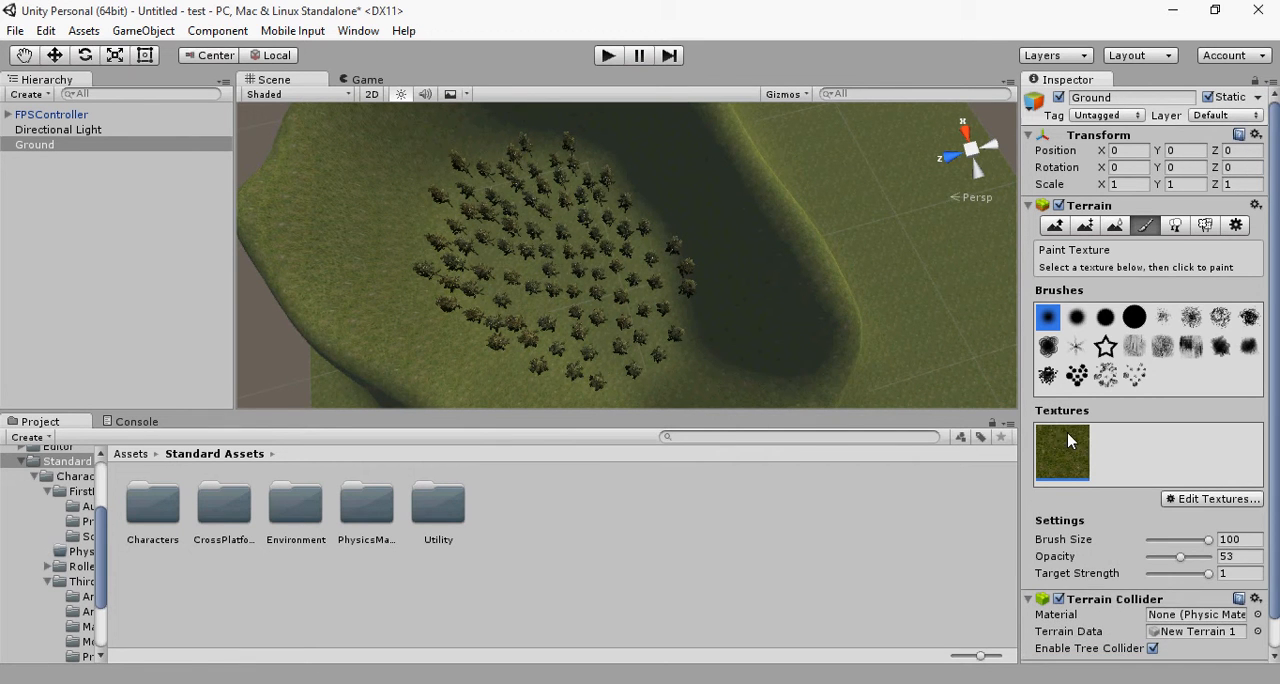
pyautogui.click(1117, 228)
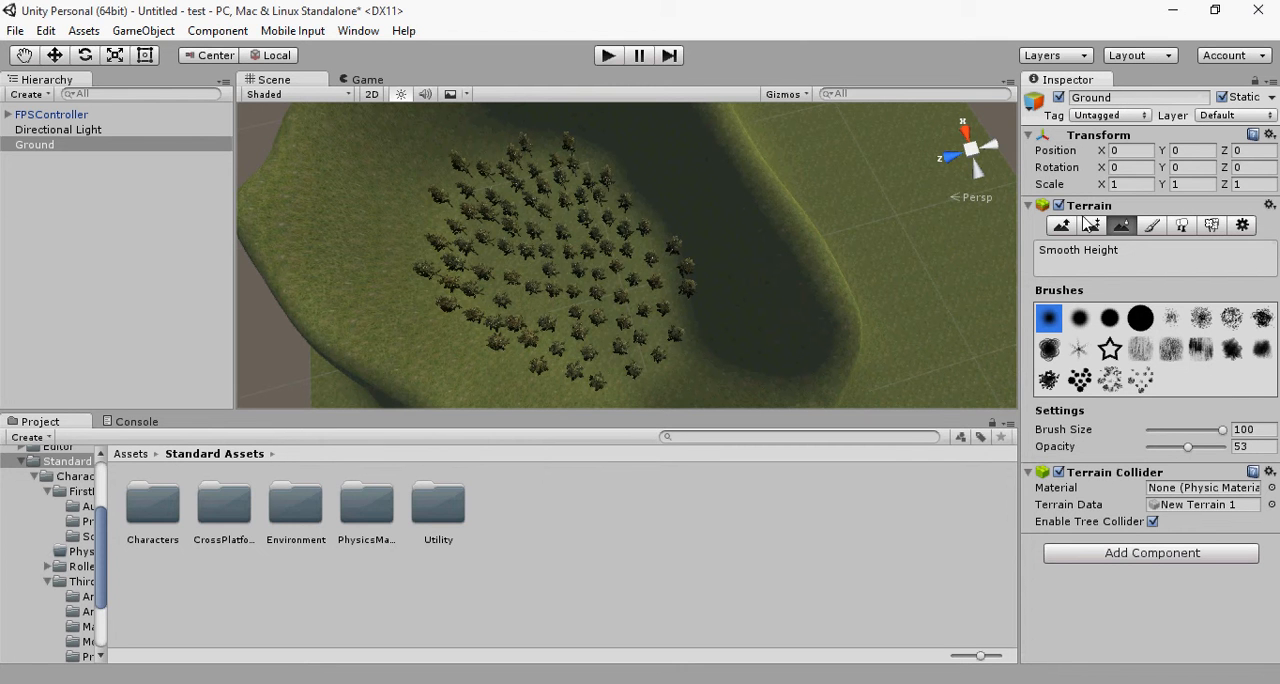
pyautogui.click(1062, 226)
pyautogui.click(1091, 226)
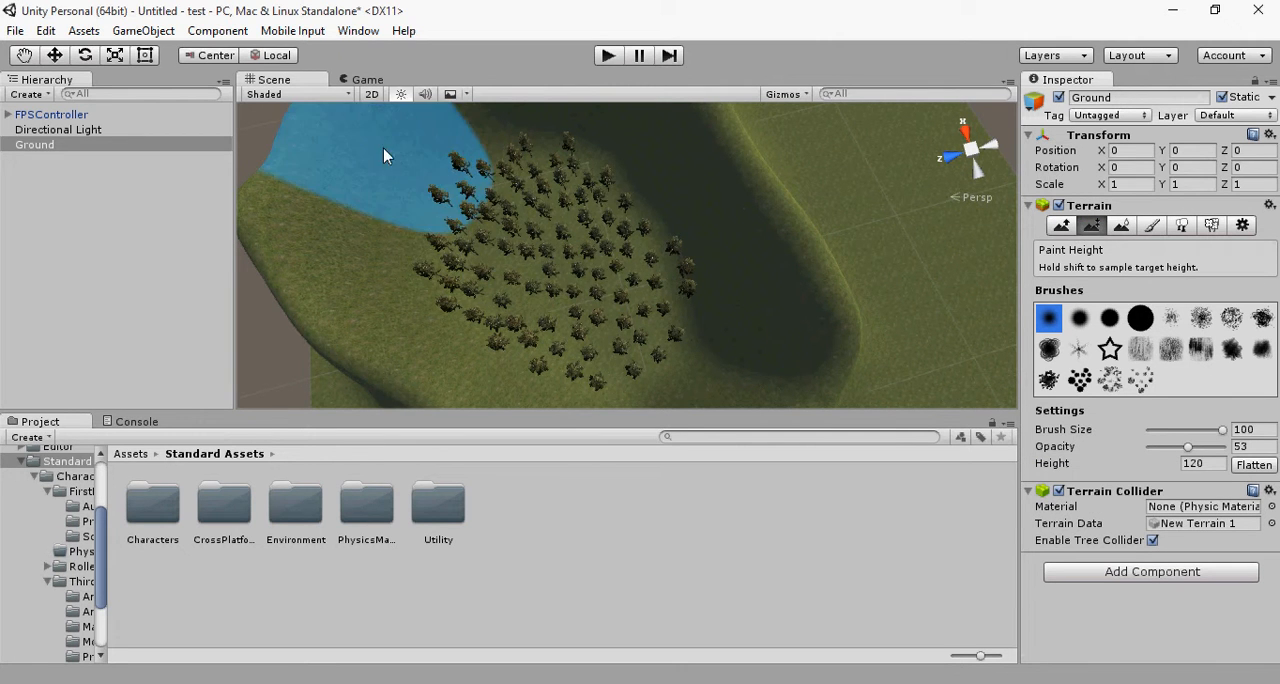
pyautogui.moveTo(508, 217)
pyautogui.mouseDown()
pyautogui.moveTo(600, 220)
pyautogui.moveTo(565, 323)
pyautogui.moveTo(514, 266)
pyautogui.moveTo(654, 278)
pyautogui.mouseUp()
pyautogui.hotkey('ctrl', 'z')
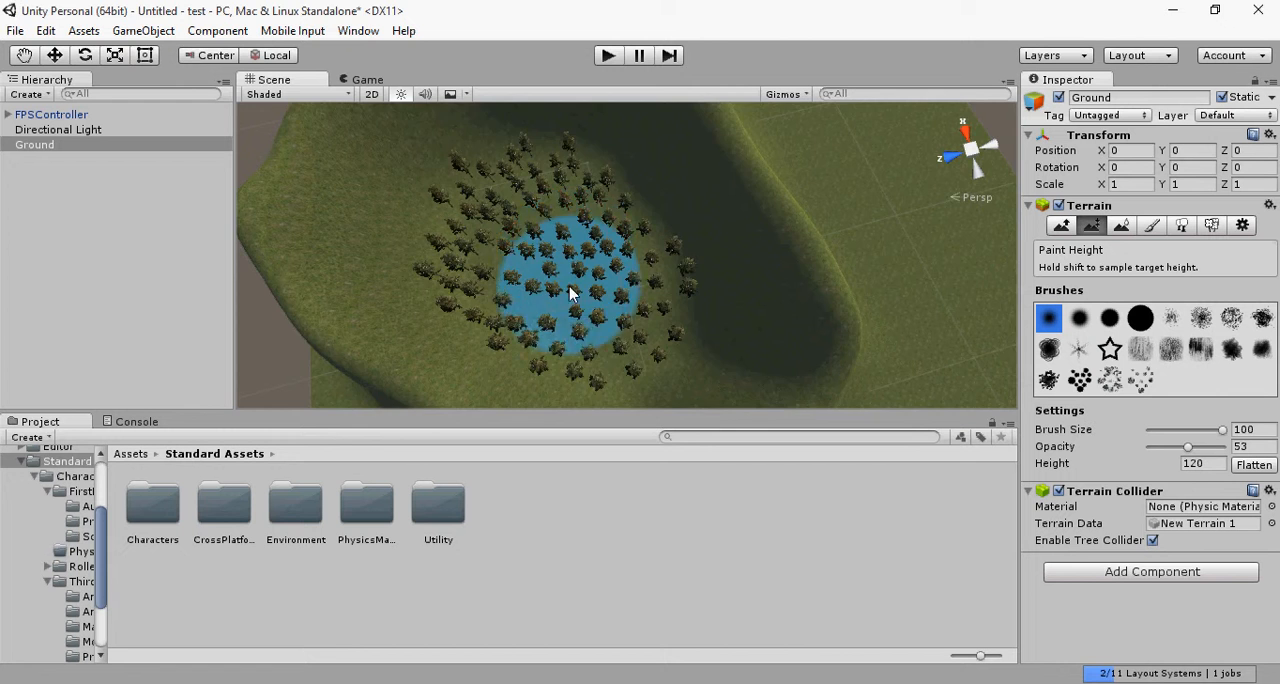
# Step: Examine the ring of hills and the conifers from several angles, and check the Console for messages
pyautogui.scroll(-5, 548, 328)
pyautogui.scroll(8, 557, 318)
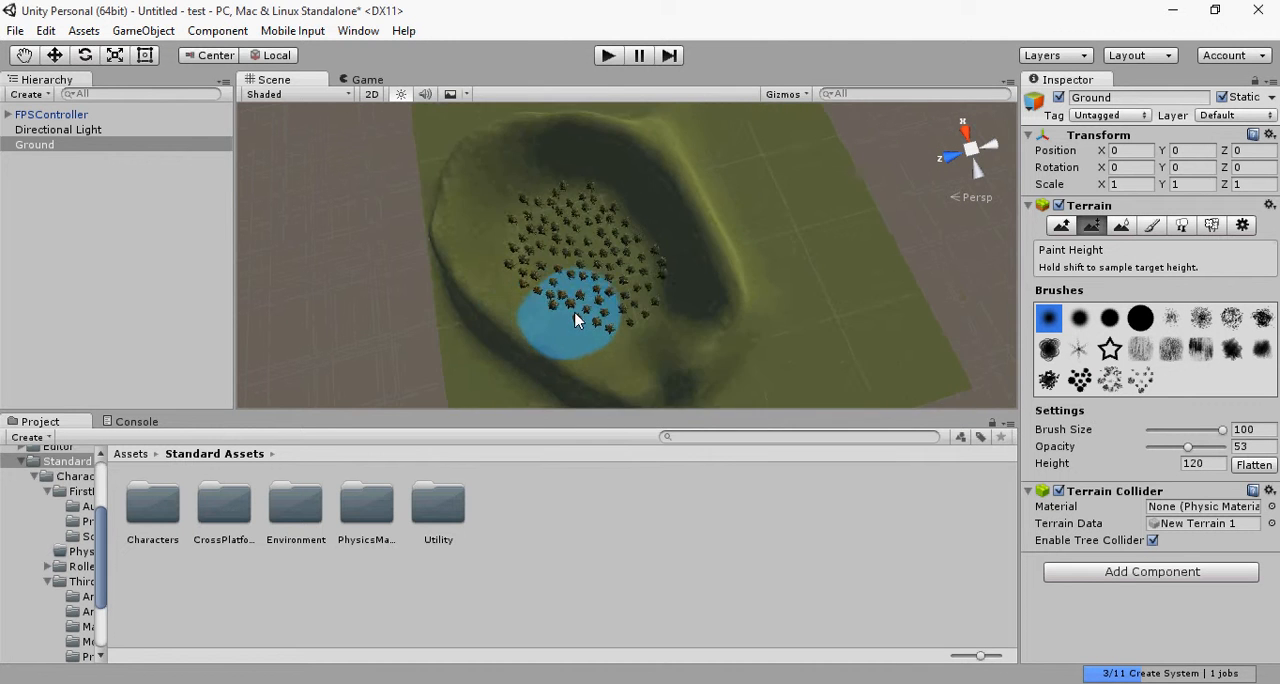
pyautogui.keyDown('alt'); pyautogui.moveTo(628, 254); pyautogui.dragTo(542, 170, button='middle'); pyautogui.keyUp('alt')
pyautogui.moveTo(646, 303)
pyautogui.keyDown('alt'); pyautogui.mouseDown(button='right')
pyautogui.moveTo(514, 229)
pyautogui.moveTo(735, 294)
pyautogui.mouseUp(button='right'); pyautogui.keyUp('alt')
pyautogui.keyDown('alt'); pyautogui.moveTo(735, 294); pyautogui.dragTo(915, 450); pyautogui.keyUp('alt')
pyautogui.moveTo(700, 225); pyautogui.dragTo(563, 251, button='middle')
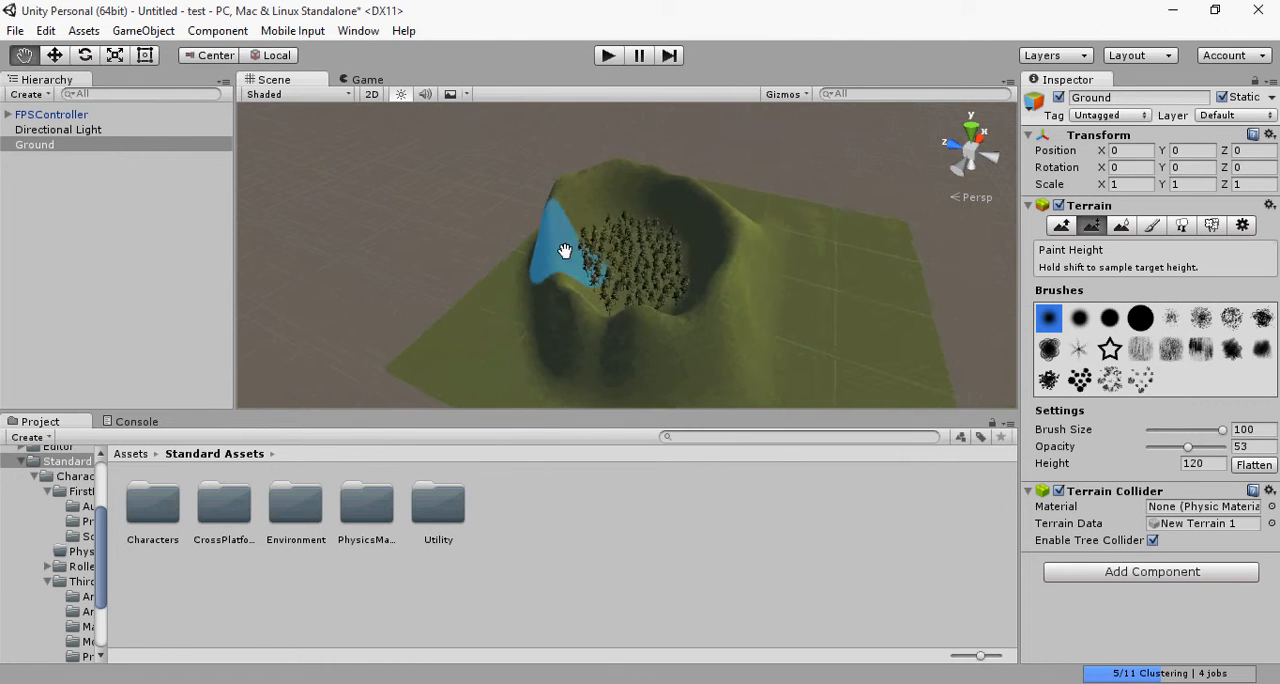
pyautogui.scroll(10, 649, 270)
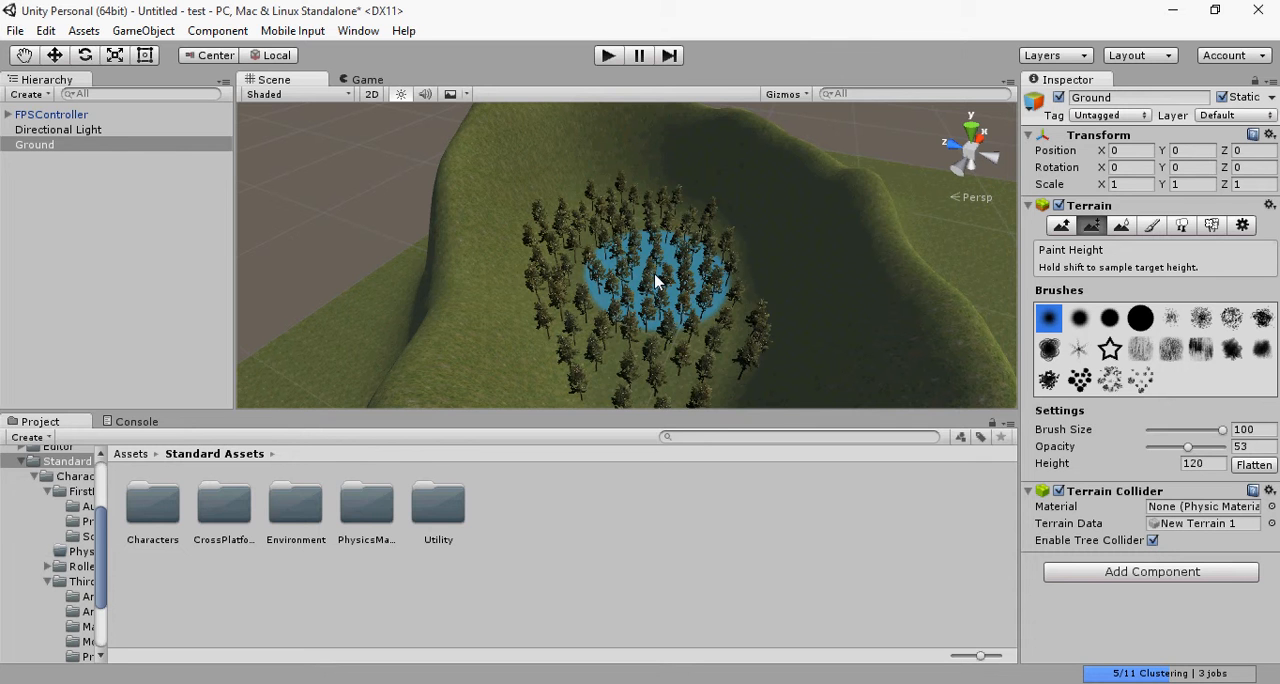
pyautogui.click(133, 422)
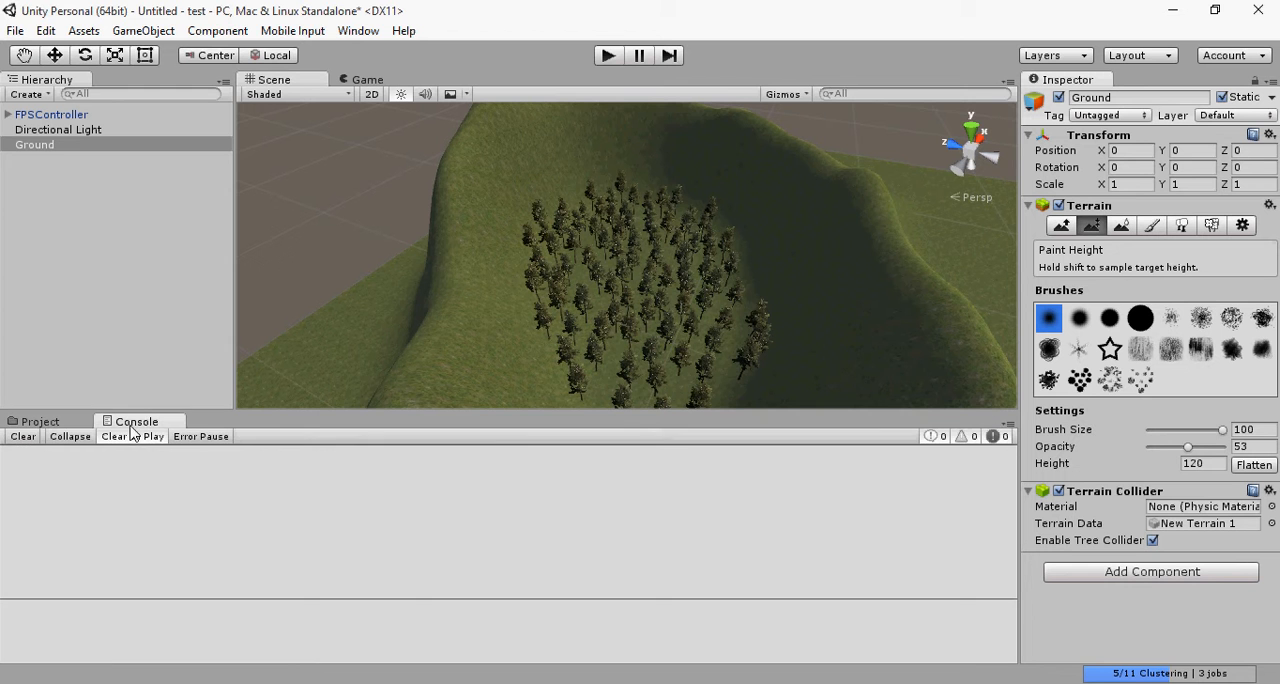
pyautogui.click(62, 425)
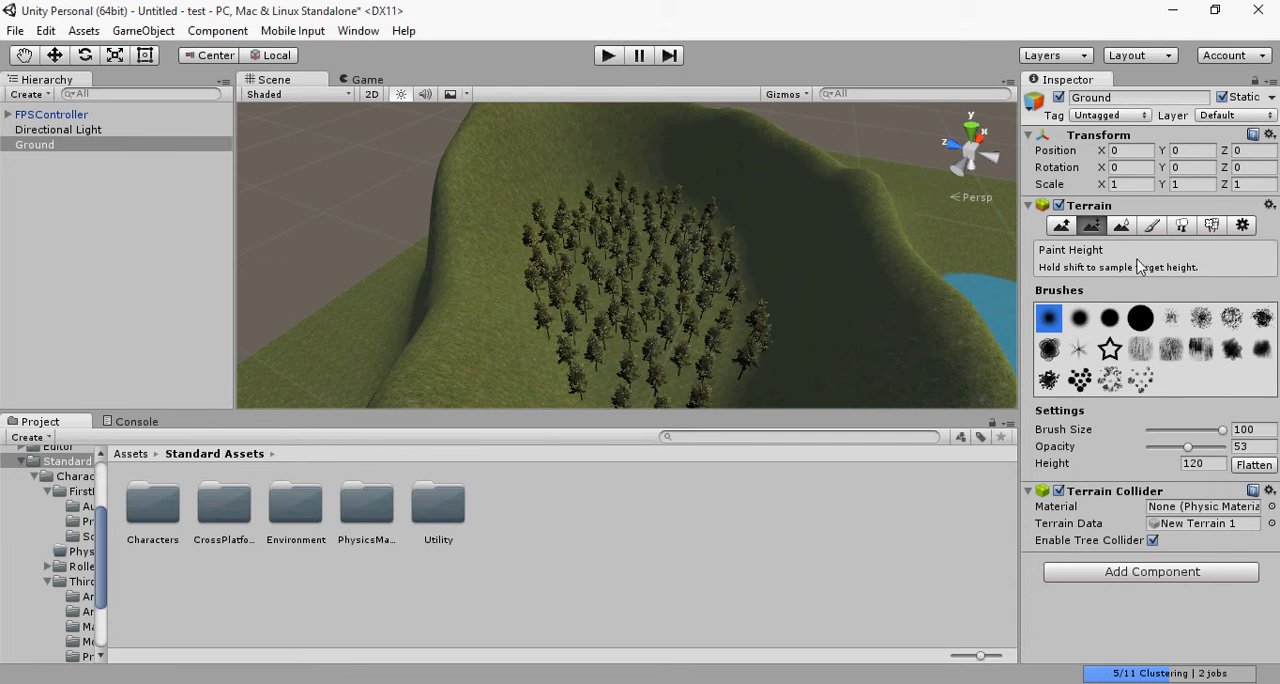
# Step: Examine the Ground's Raise / Lower Terrain settings and tag options, and compare the properties of the Directional Light and FPSController
pyautogui.click(1061, 228)
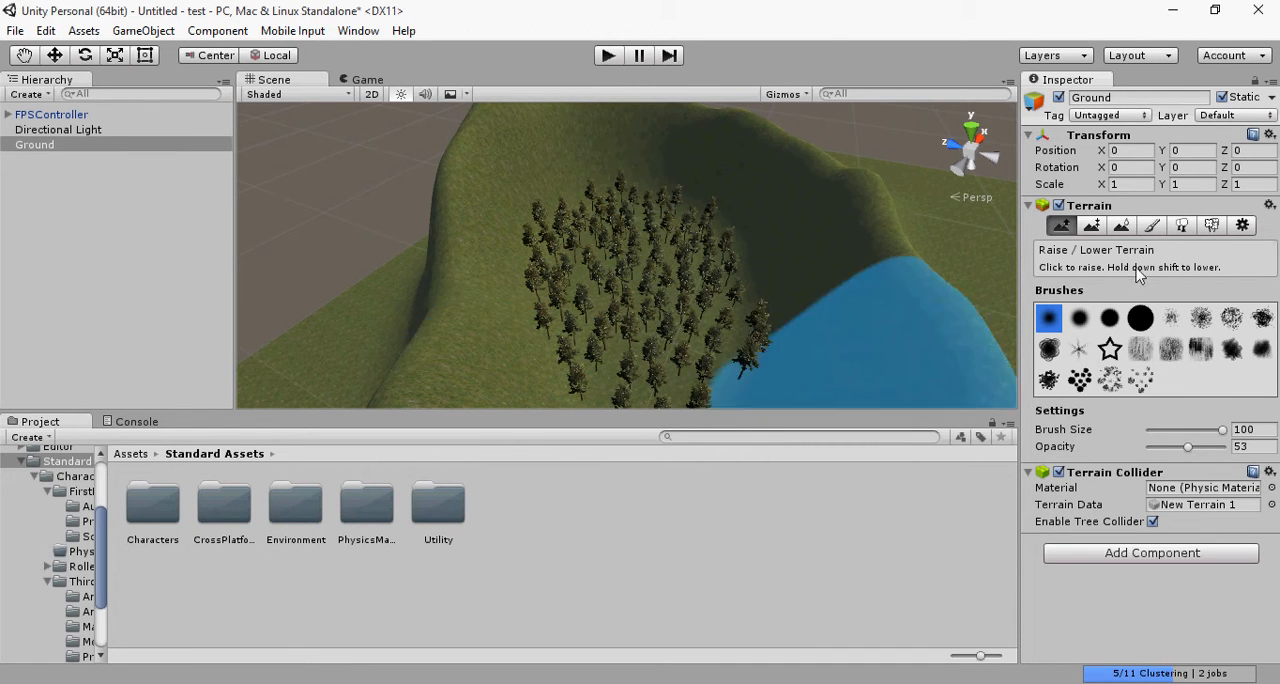
pyautogui.click(1143, 117)
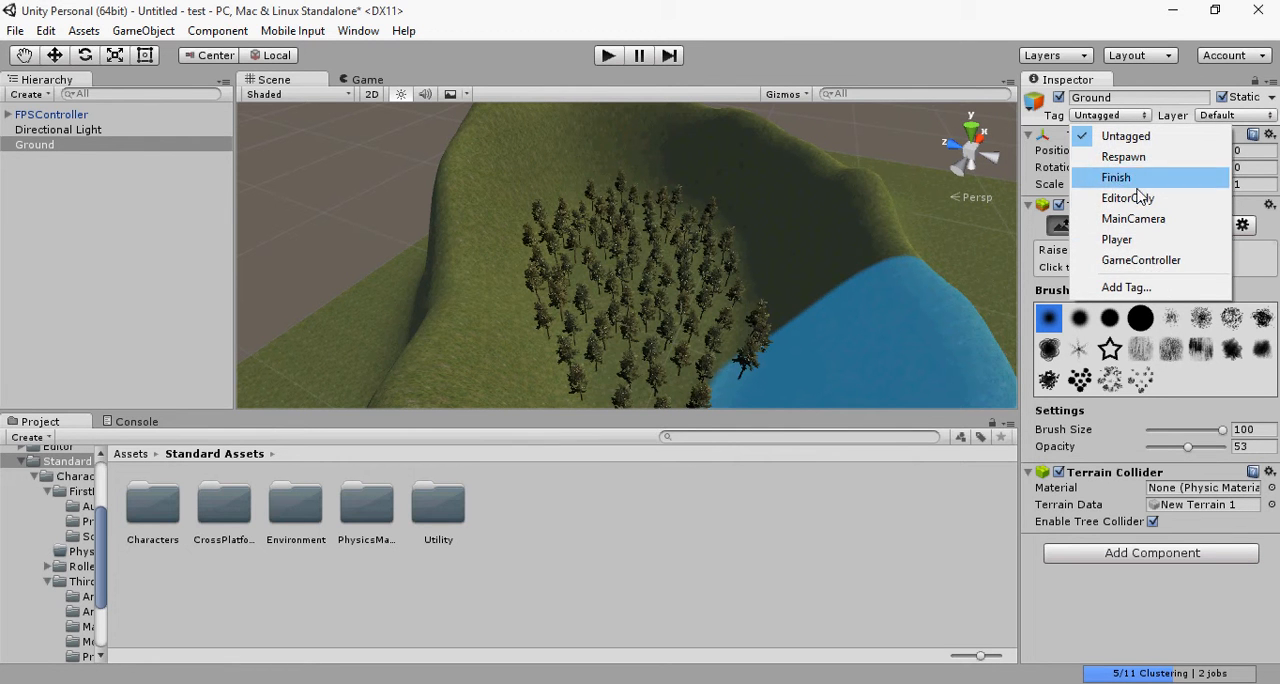
pyautogui.click(1026, 114)
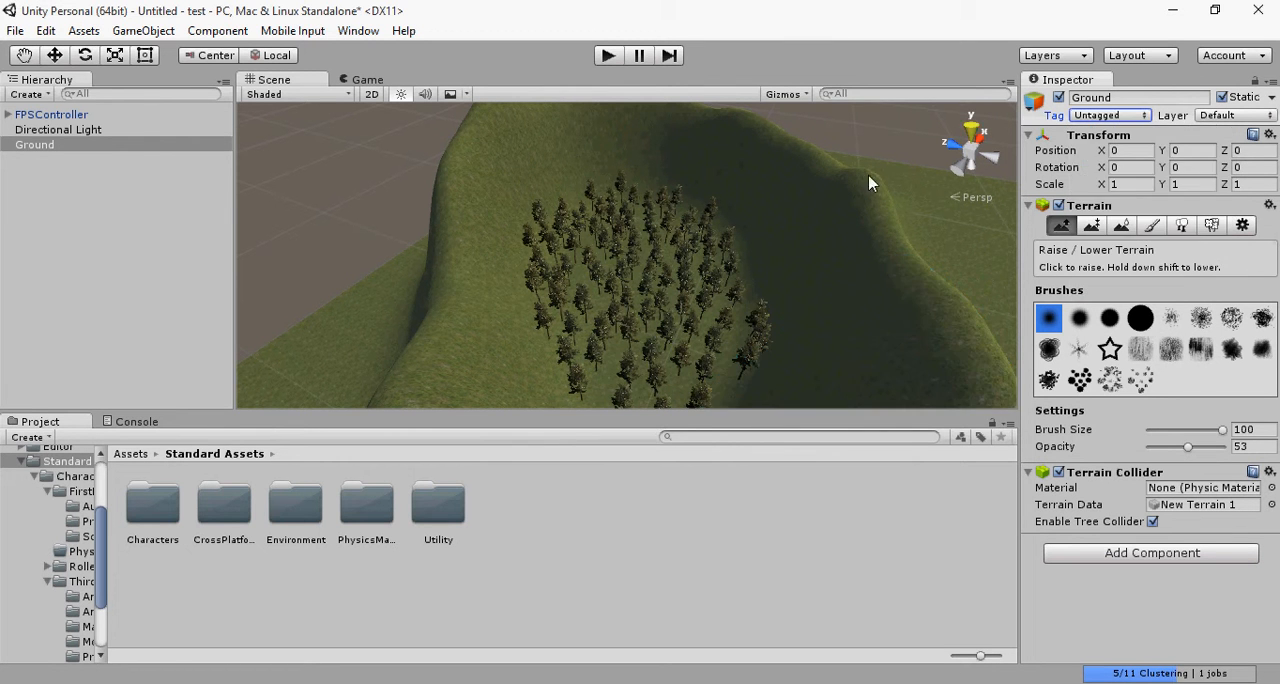
pyautogui.click(84, 182)
pyautogui.click(30, 114)
pyautogui.click(45, 130)
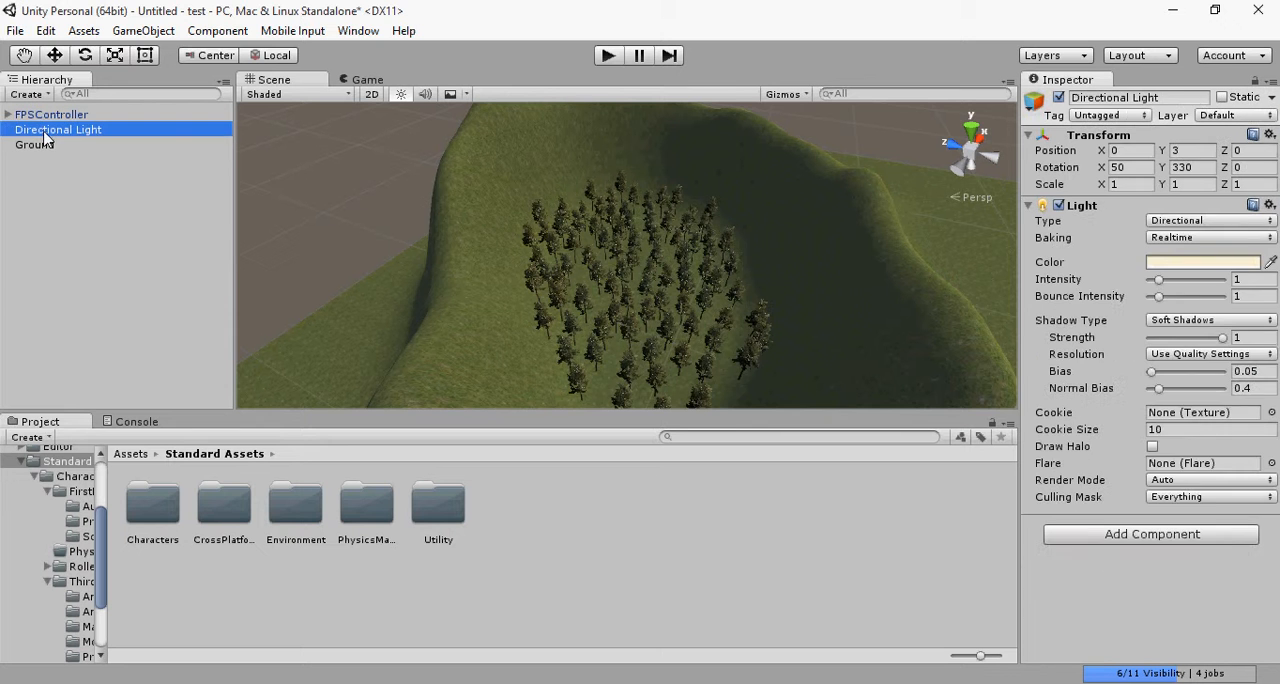
pyautogui.click(38, 144)
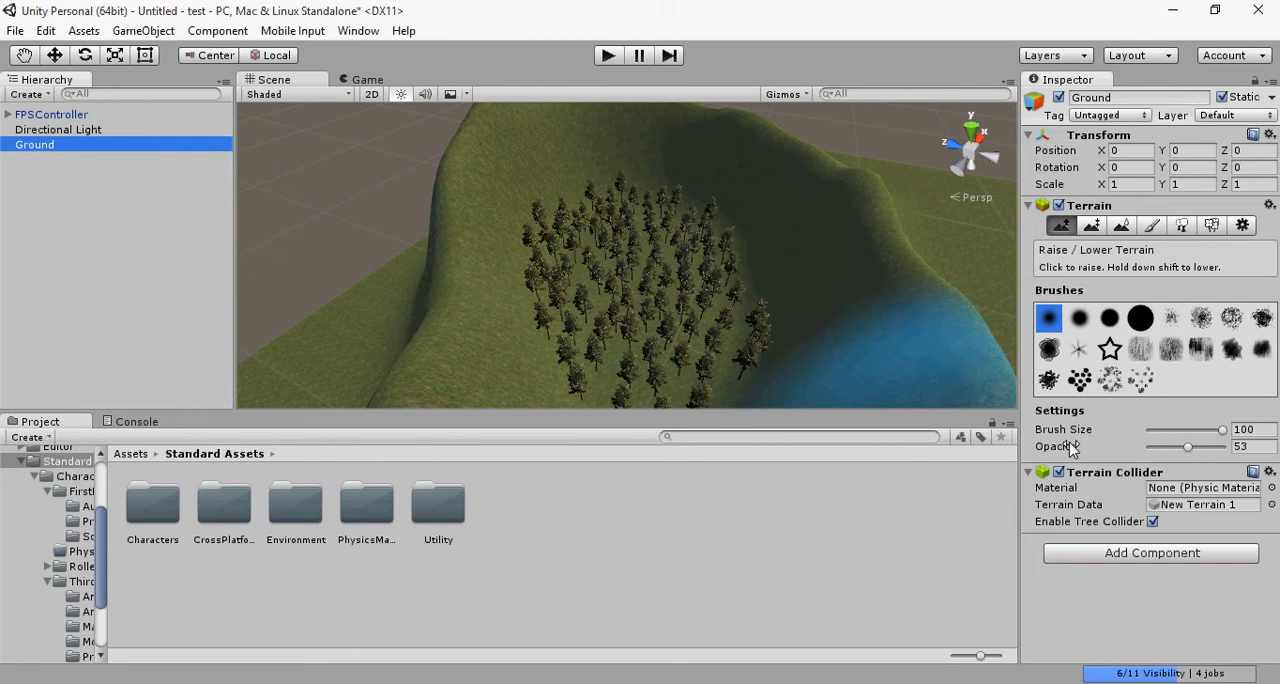
pyautogui.click(449, 346)
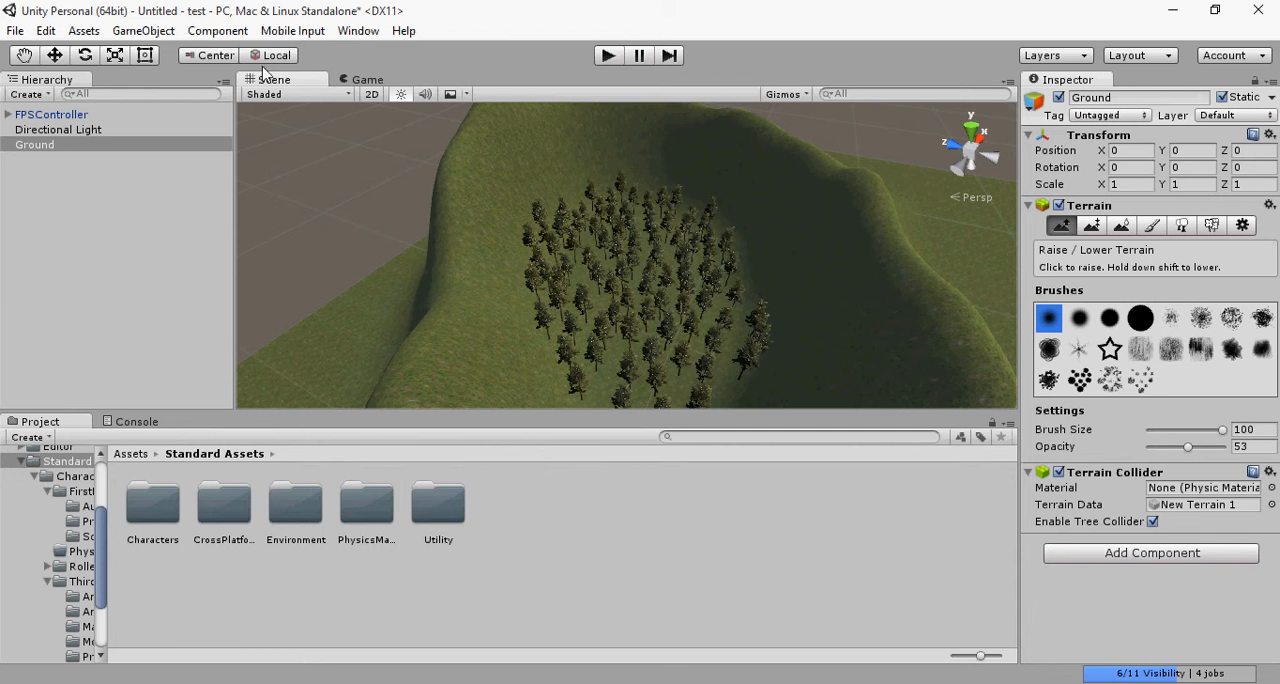
pyautogui.click(57, 134)
pyautogui.click(58, 119)
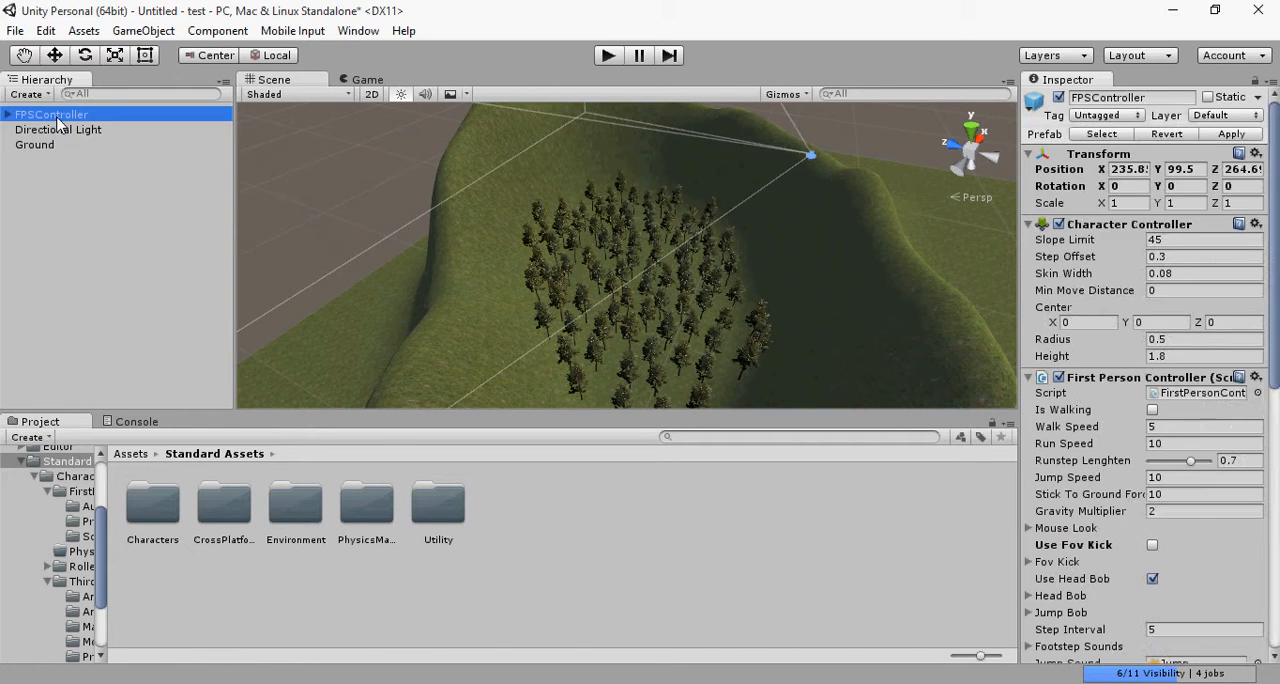
pyautogui.click(52, 144)
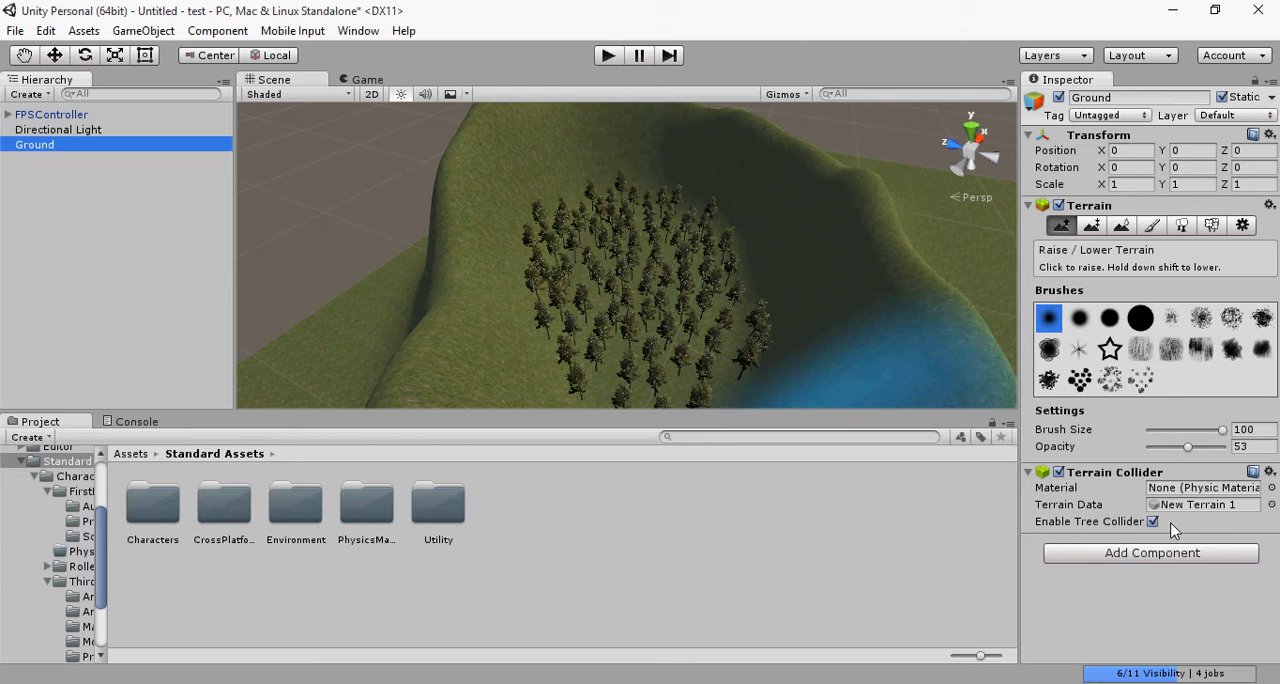
# Step: Examine the Terrain and Terrain Collider components of the Ground by collapsing and expanding them
pyautogui.click(1028, 473)
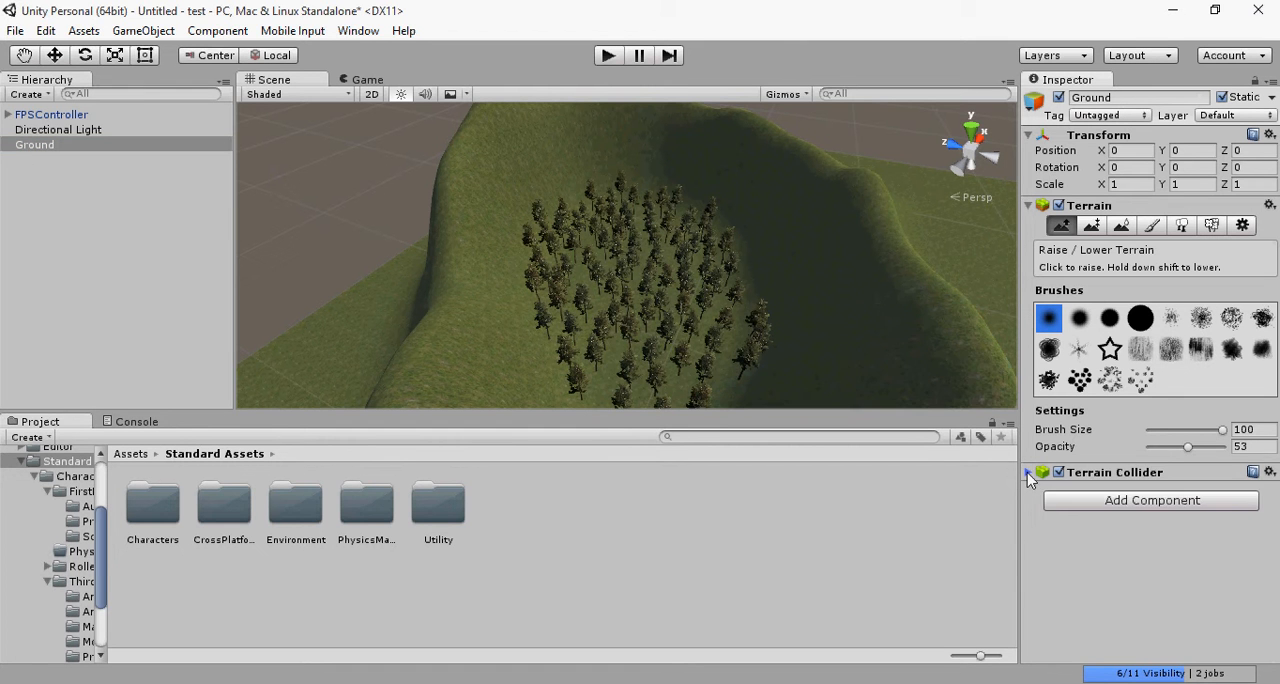
pyautogui.click(1029, 474)
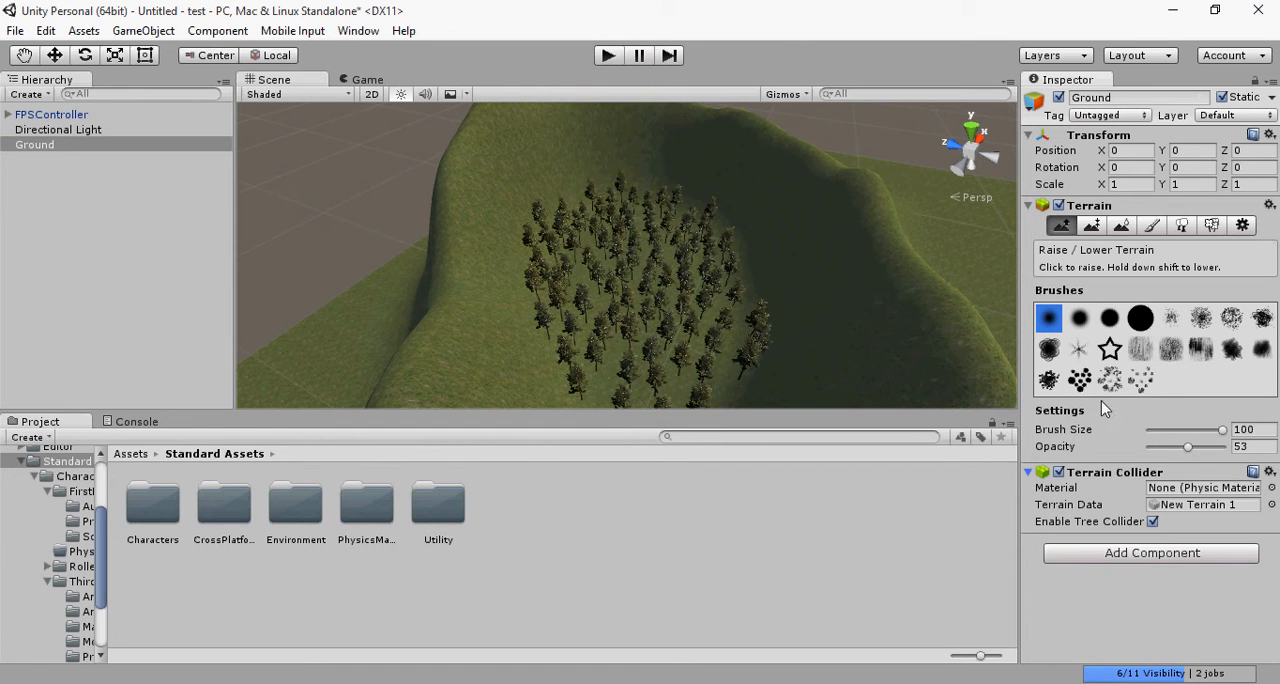
pyautogui.click(1028, 205)
pyautogui.click(1028, 205)
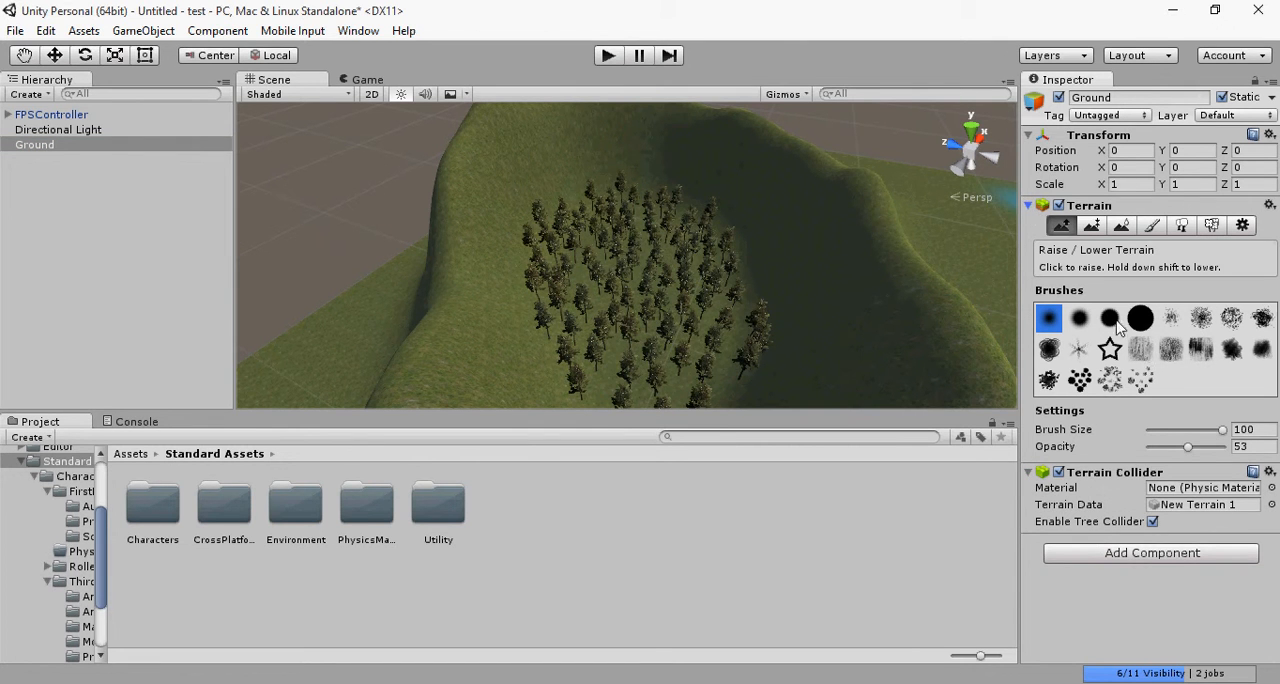
pyautogui.click(1269, 472)
pyautogui.click(1055, 628)
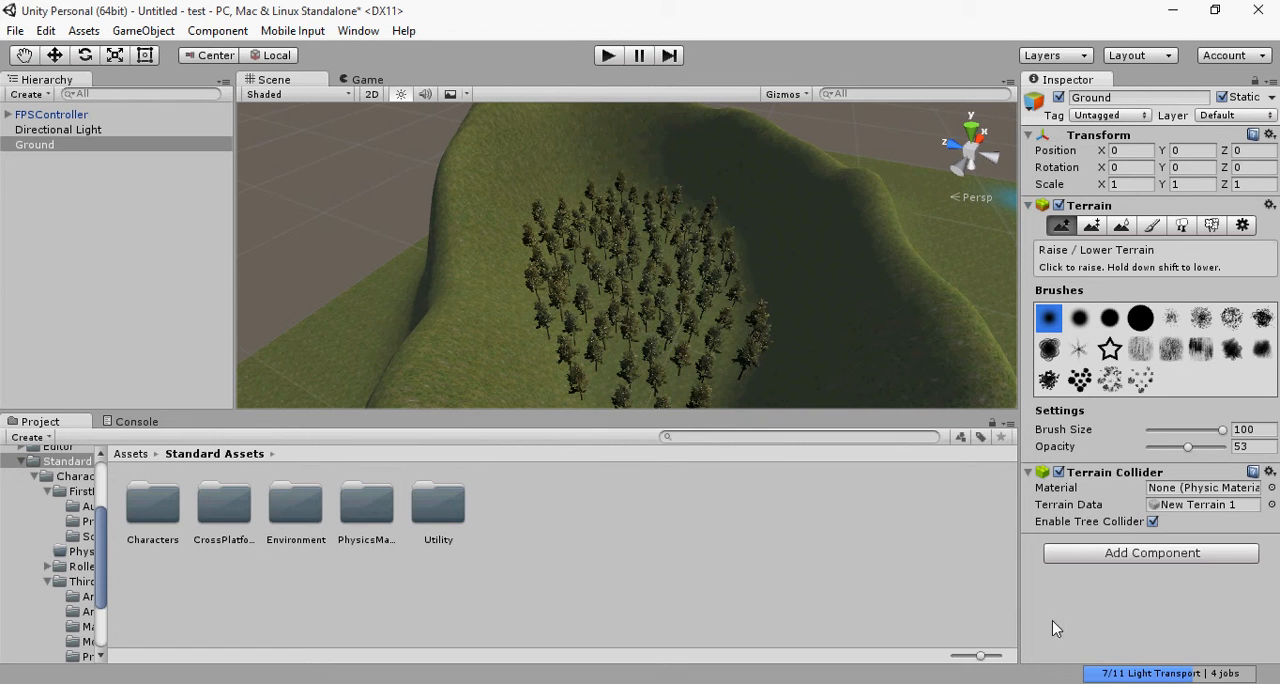
pyautogui.click(1267, 205)
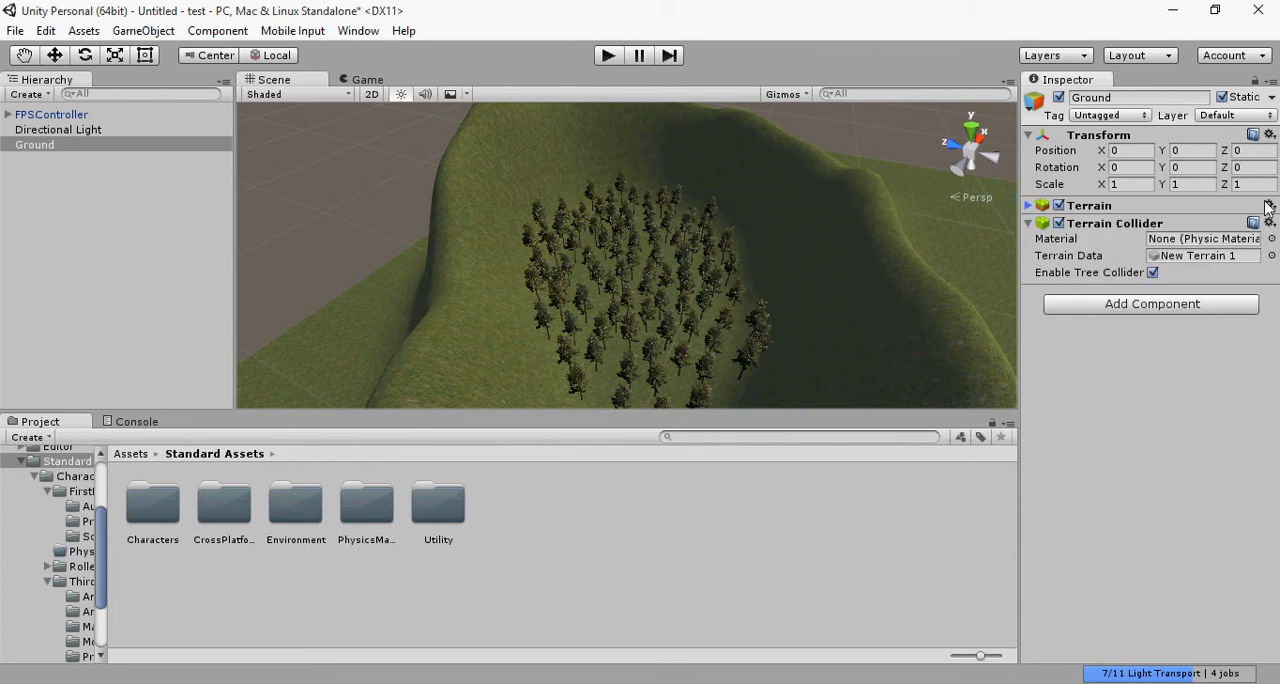
pyautogui.click(1266, 206)
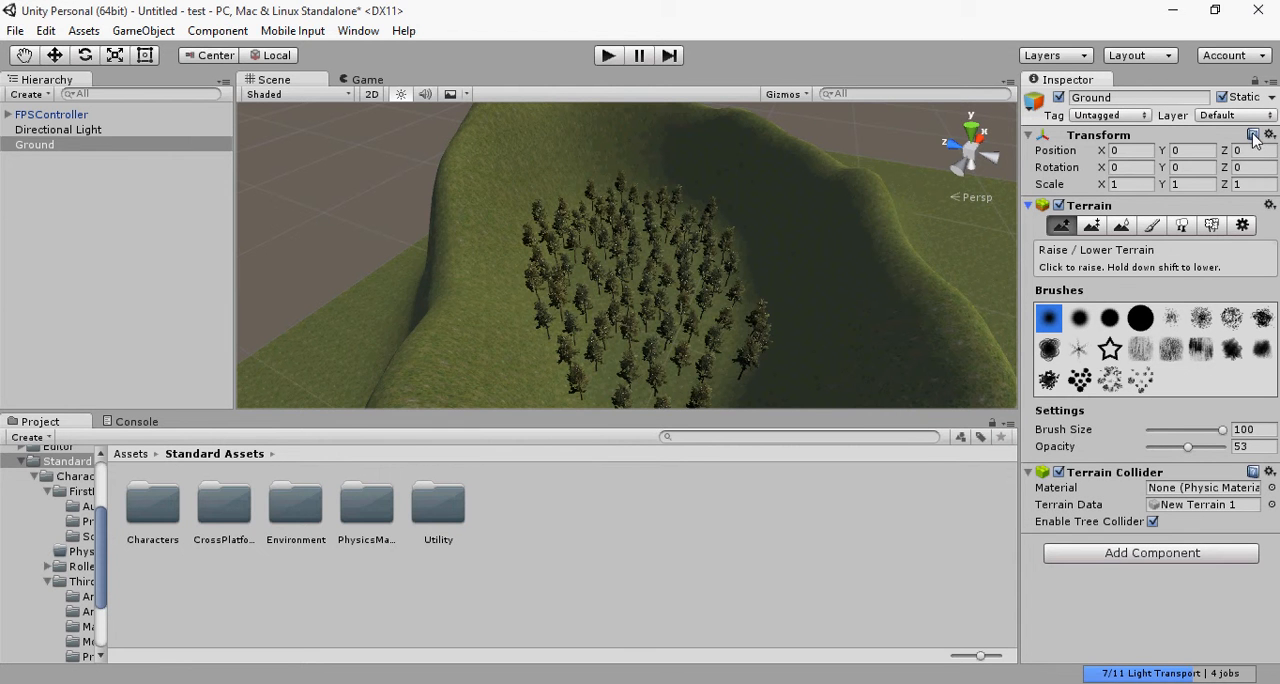
pyautogui.scroll(1, 630, 305)
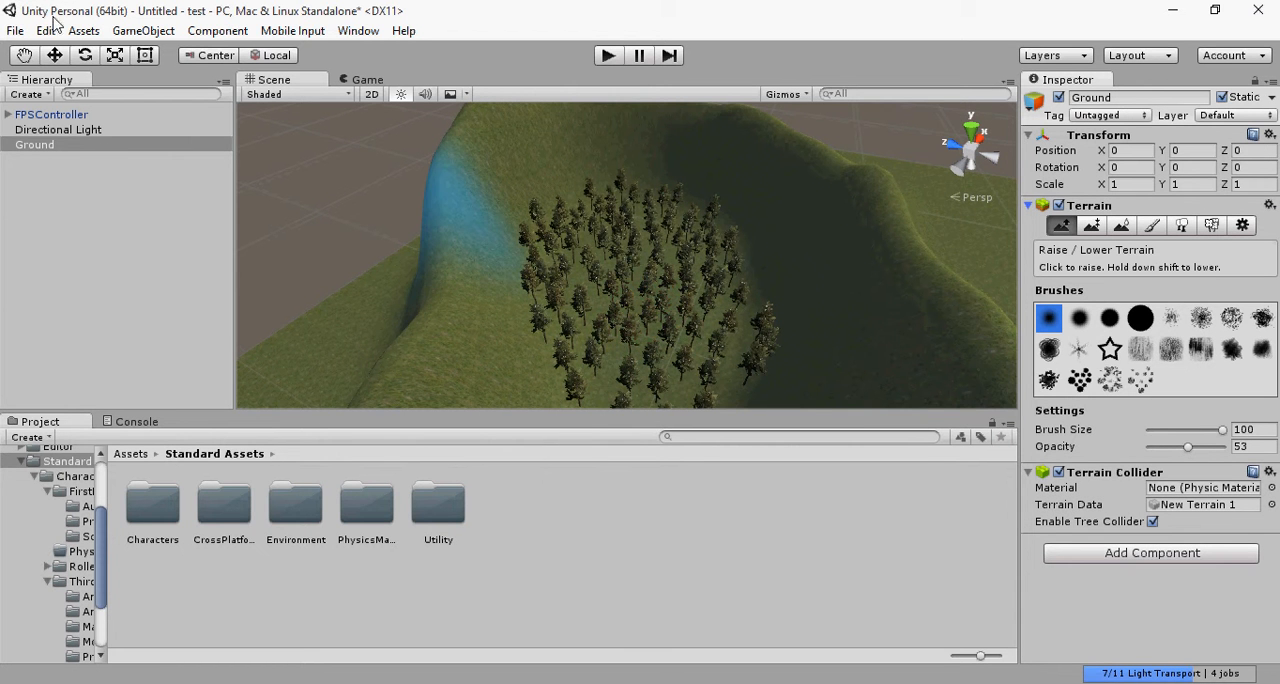
pyautogui.click(16, 33)
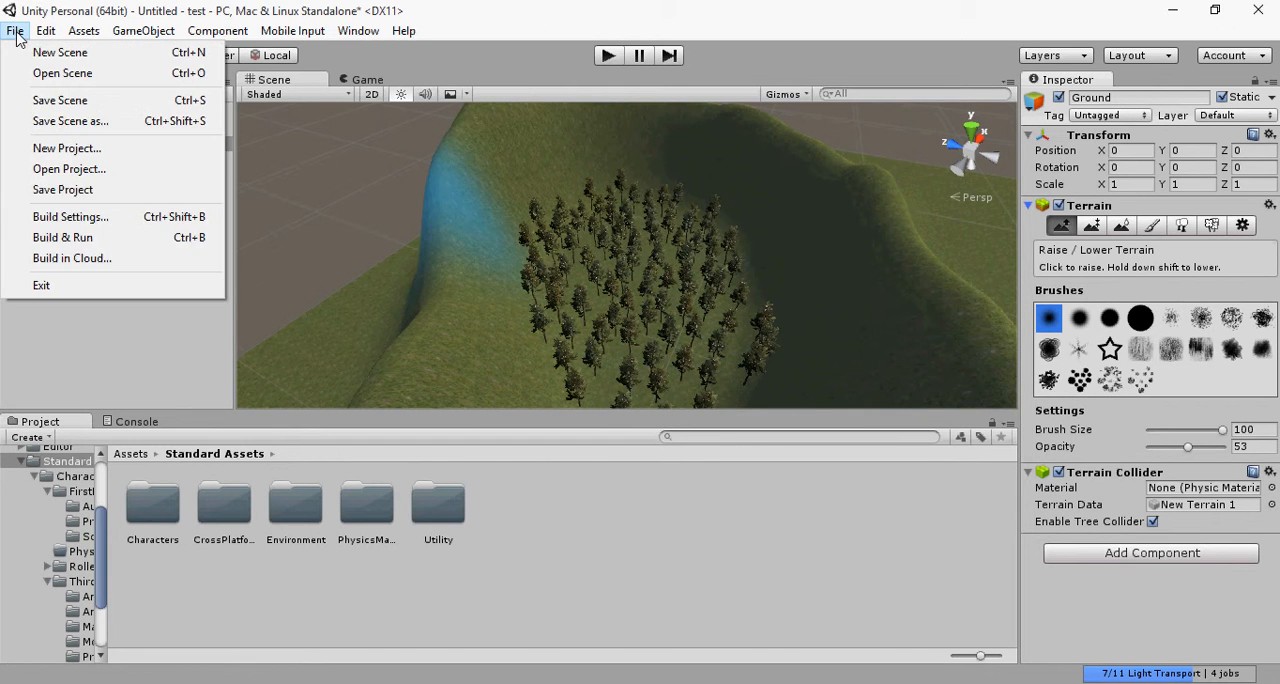
pyautogui.moveTo(46, 31)
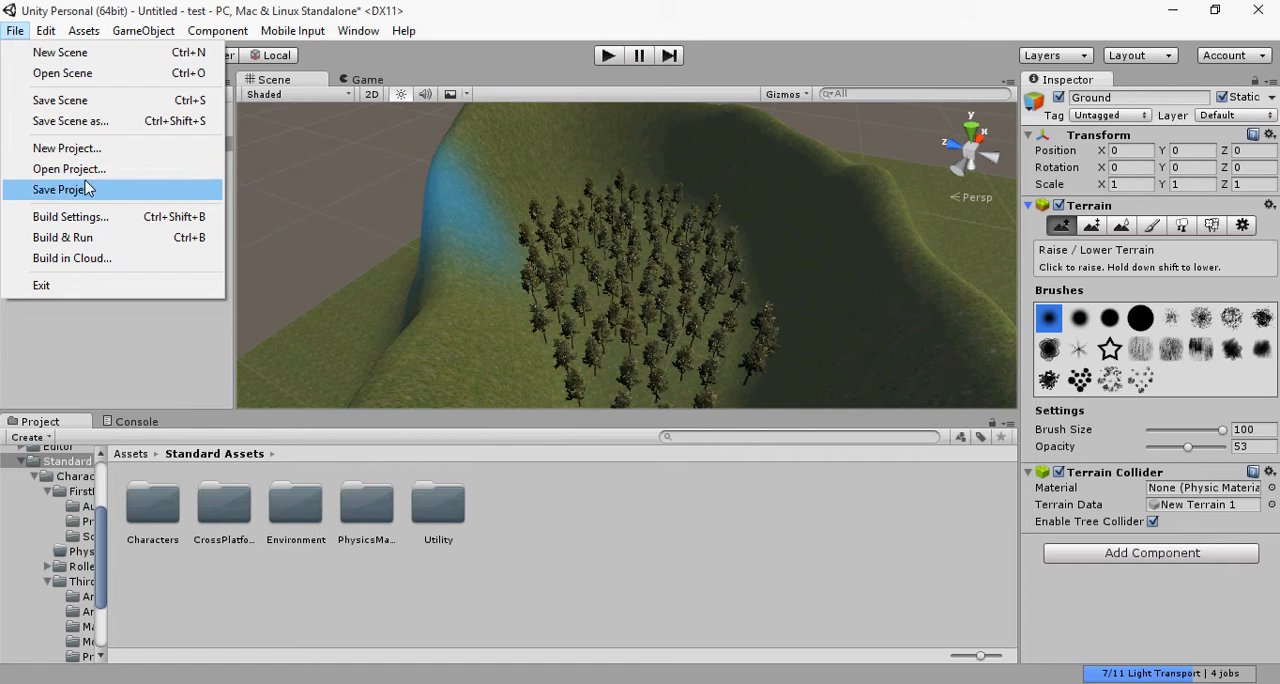
pyautogui.click(472, 321)
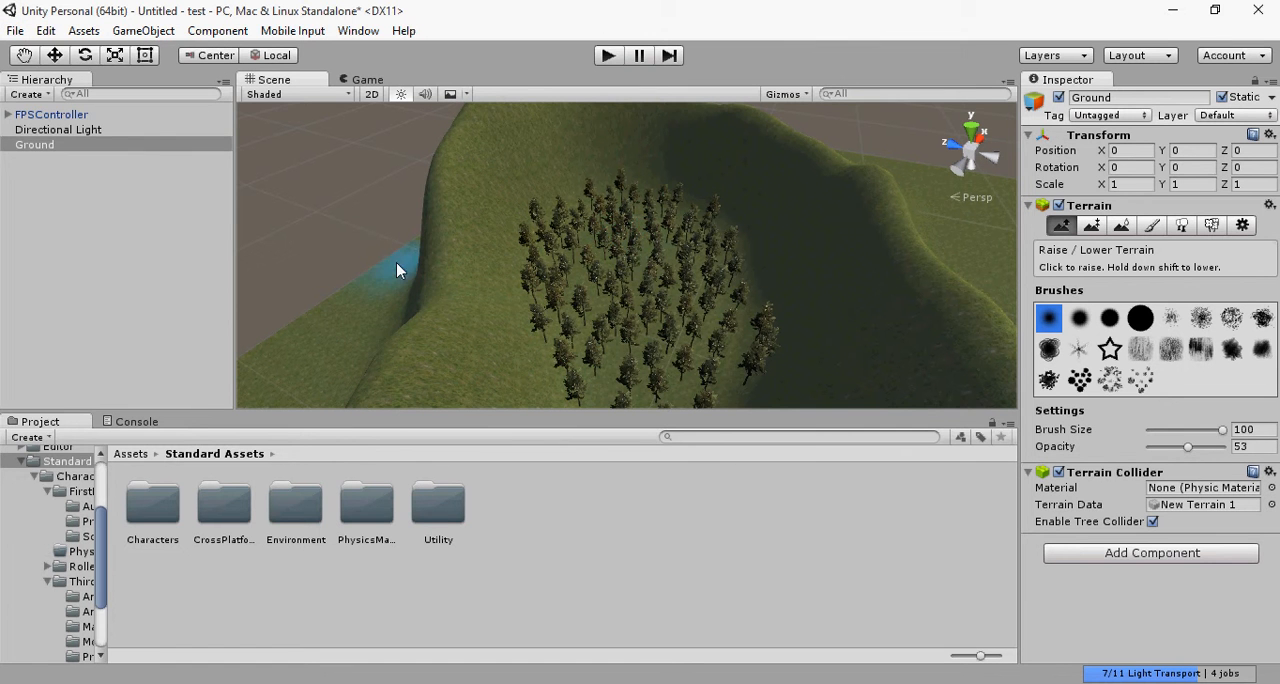
# Step: Open the build settings for the project
pyautogui.click(15, 30)
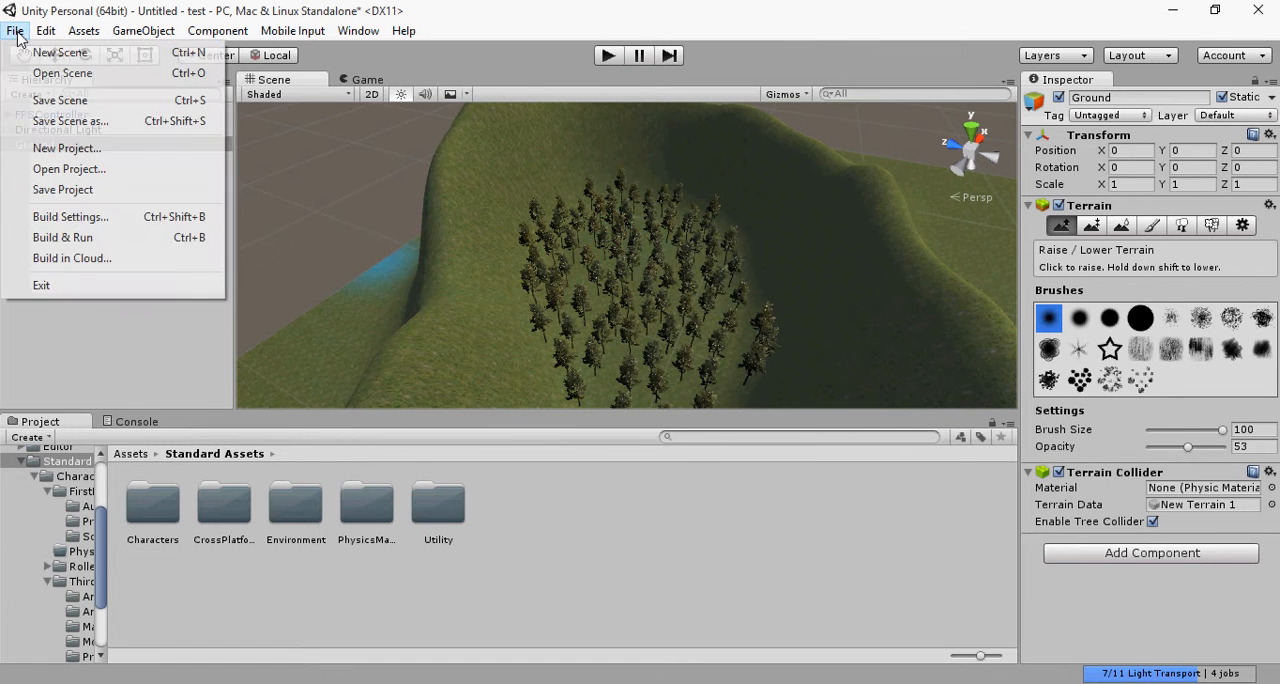
pyautogui.click(100, 240)
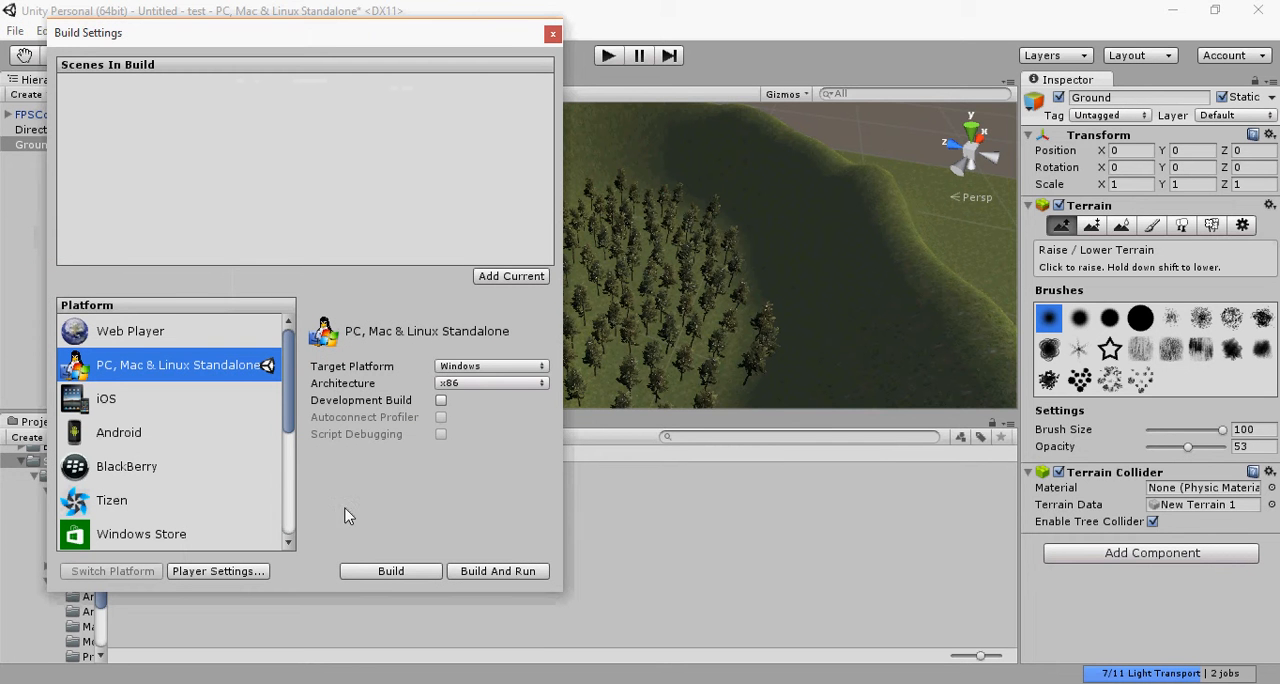
pyautogui.click(552, 34)
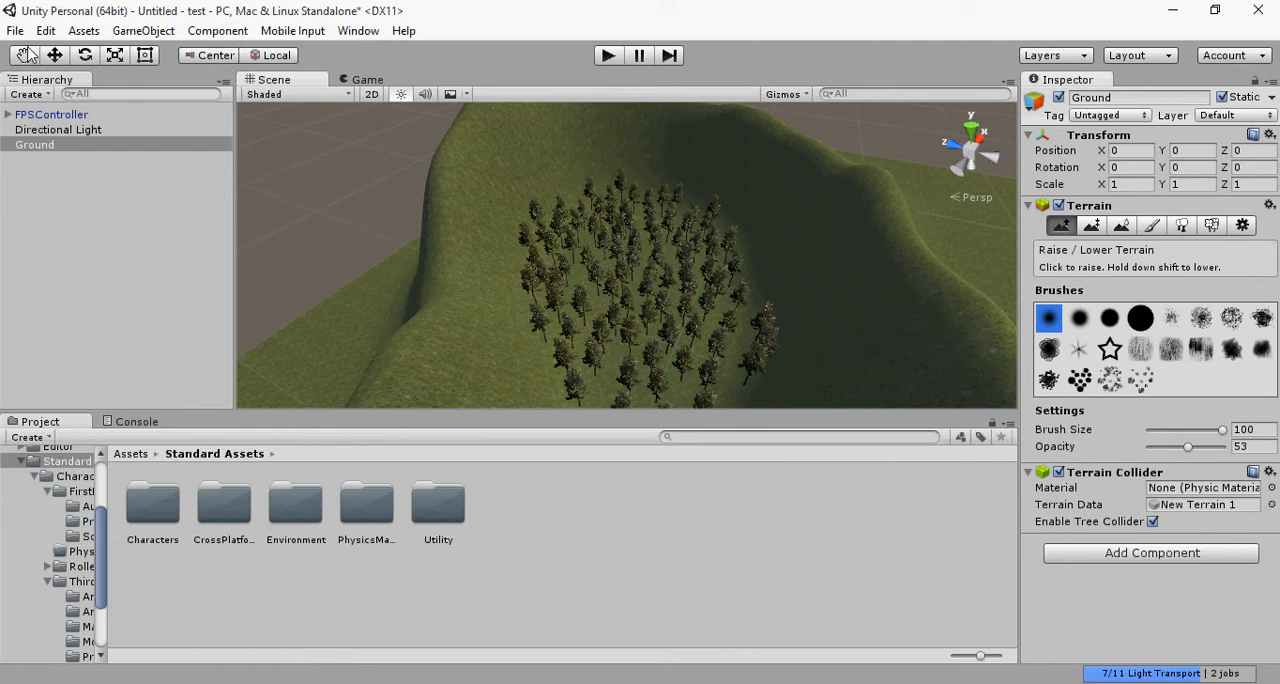
pyautogui.click(15, 31)
pyautogui.click(100, 217)
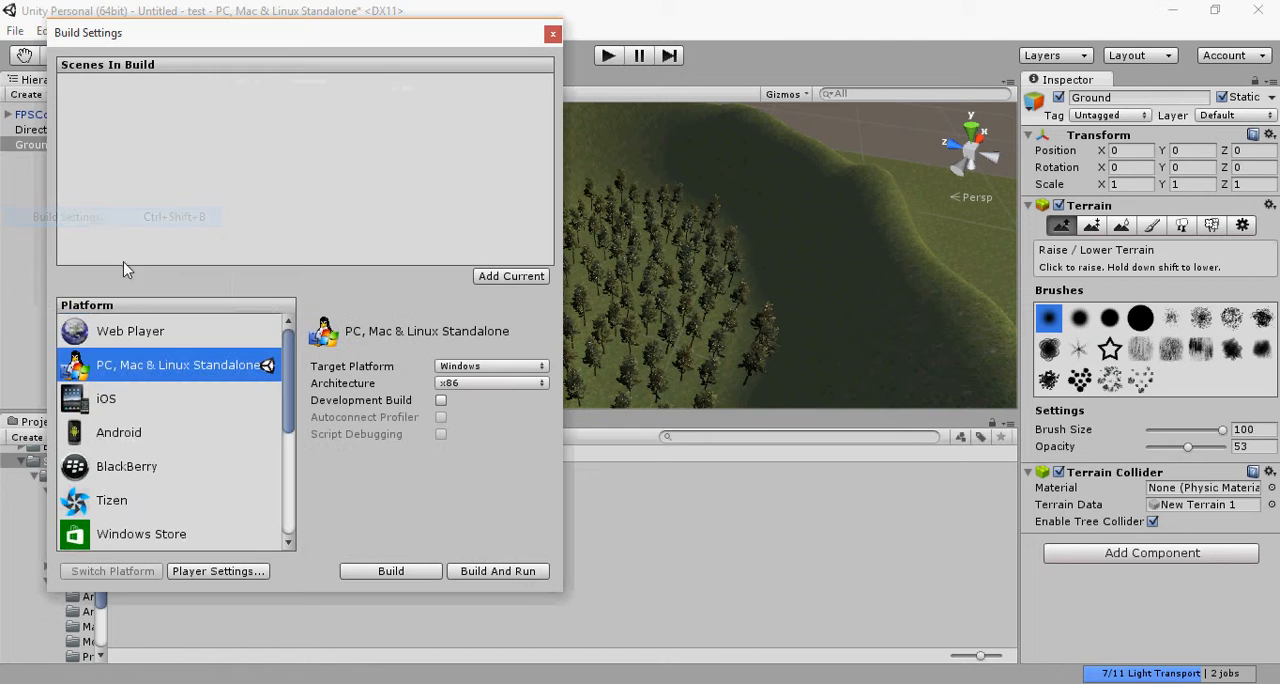
# Step: Review the available build platforms, including PS3, Xbox 360, Android and iOS, and return to PC, Mac & Linux Standalone
pyautogui.scroll(-5, 125, 495)
pyautogui.click(145, 533)
pyautogui.click(150, 468)
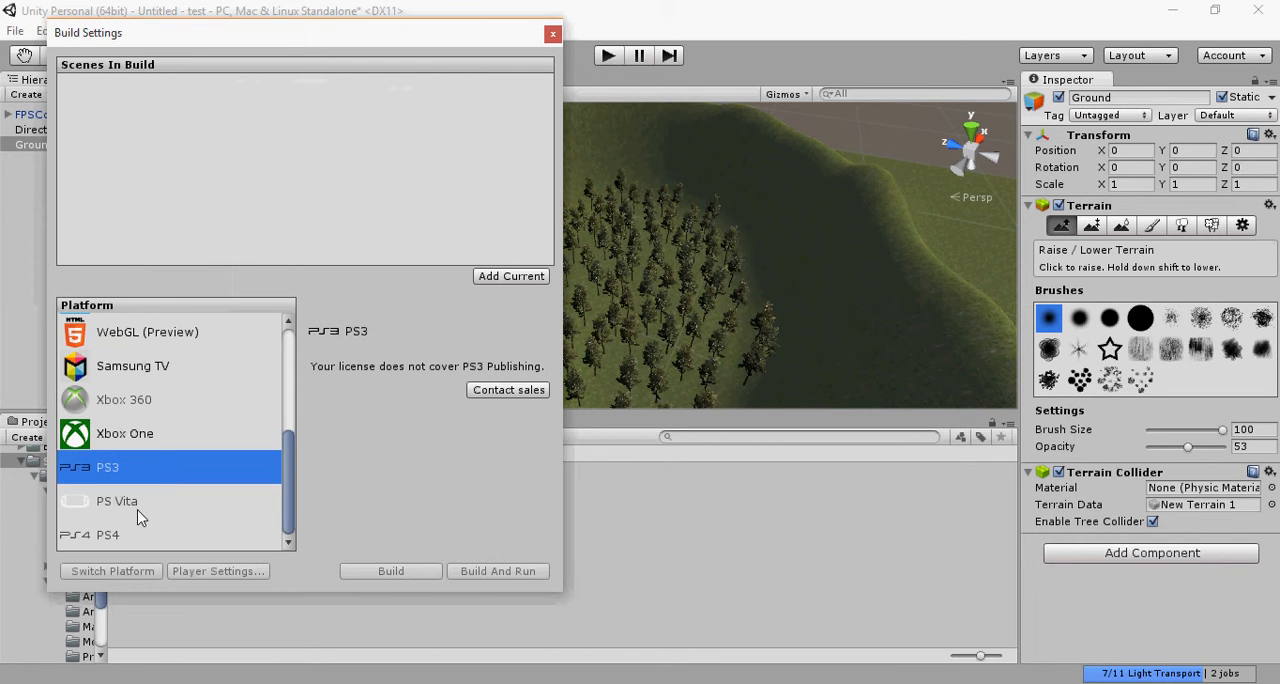
pyautogui.click(140, 505)
pyautogui.click(150, 441)
pyautogui.scroll(1, 155, 448)
pyautogui.click(161, 448)
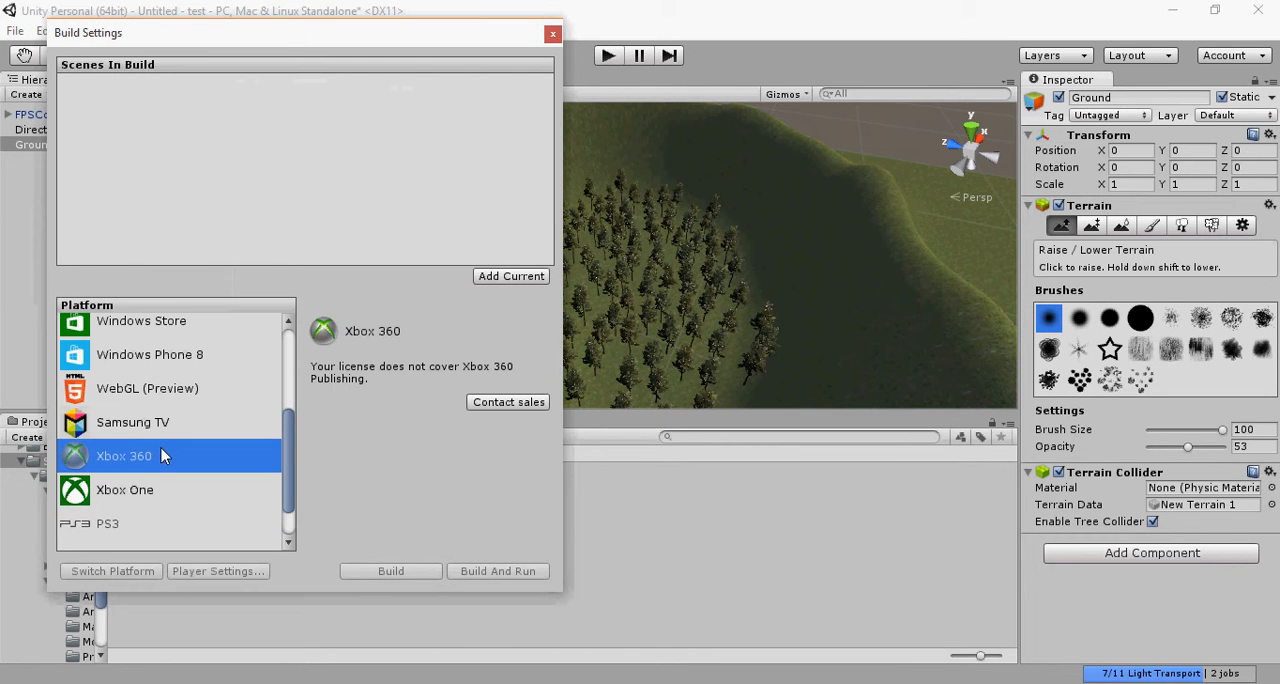
pyautogui.scroll(3, 163, 452)
pyautogui.click(171, 426)
pyautogui.click(151, 383)
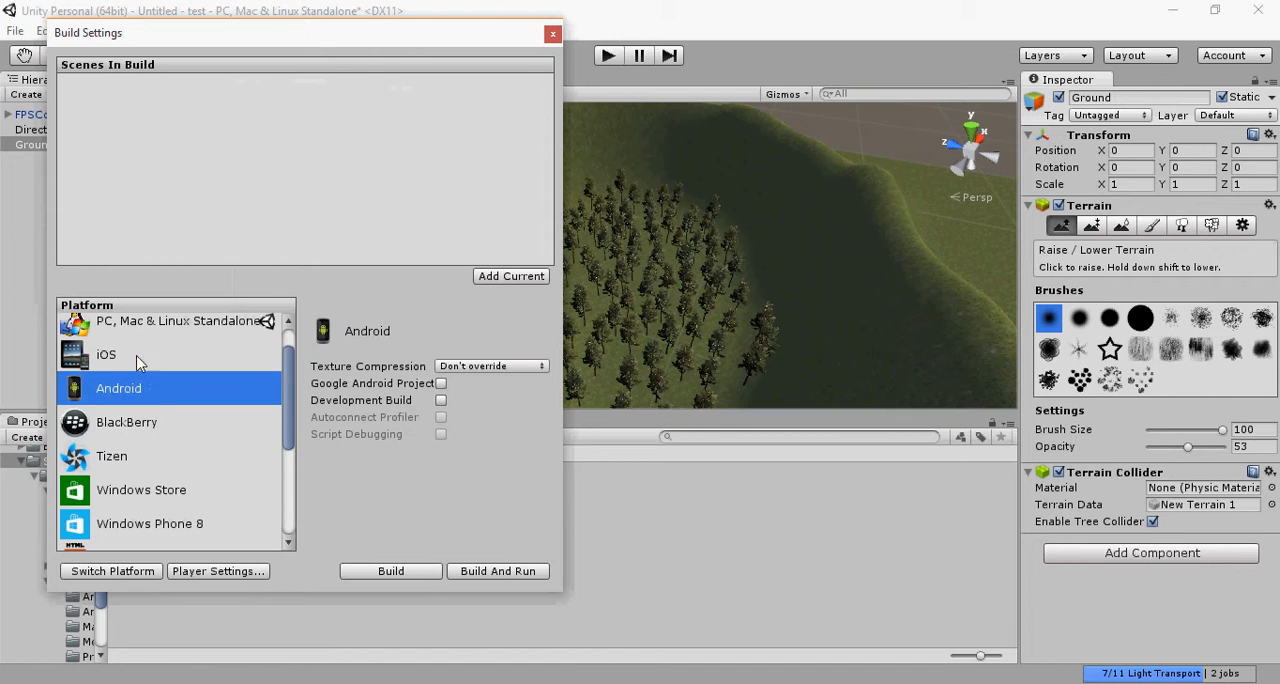
pyautogui.click(140, 350)
pyautogui.click(157, 332)
pyautogui.scroll(1, 190, 415)
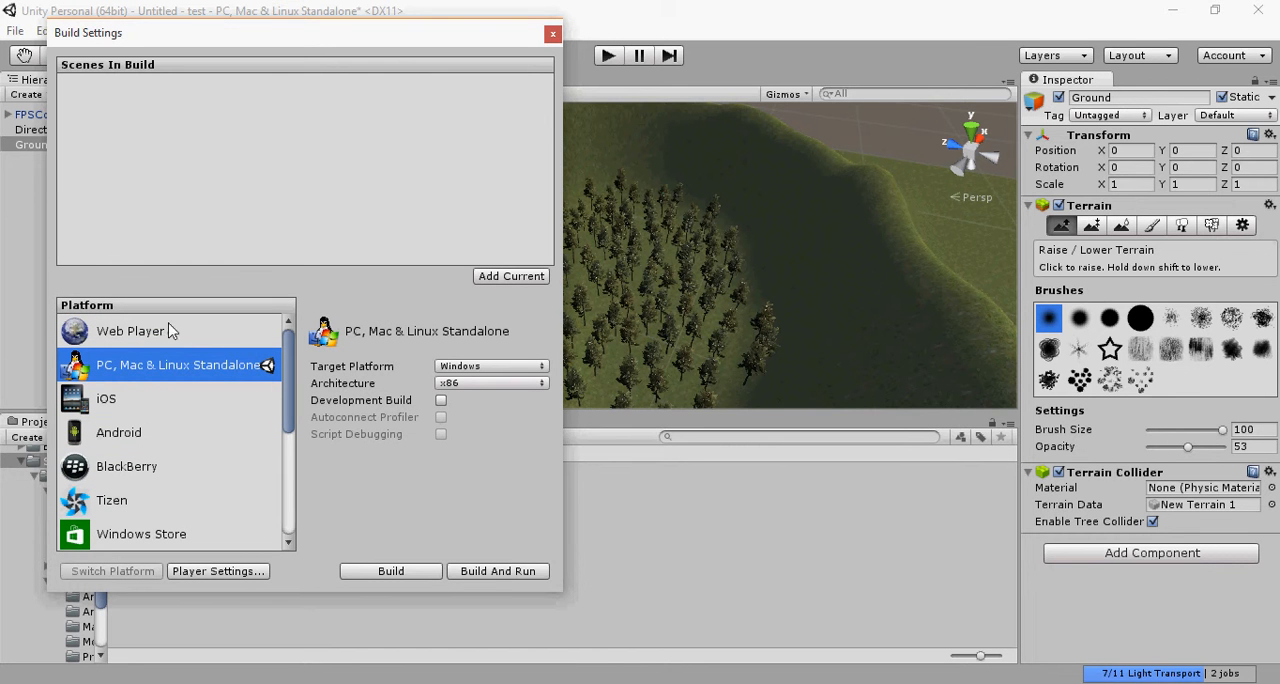
# Step: Set the architecture of the Windows standalone build to x86_64
pyautogui.click(490, 383)
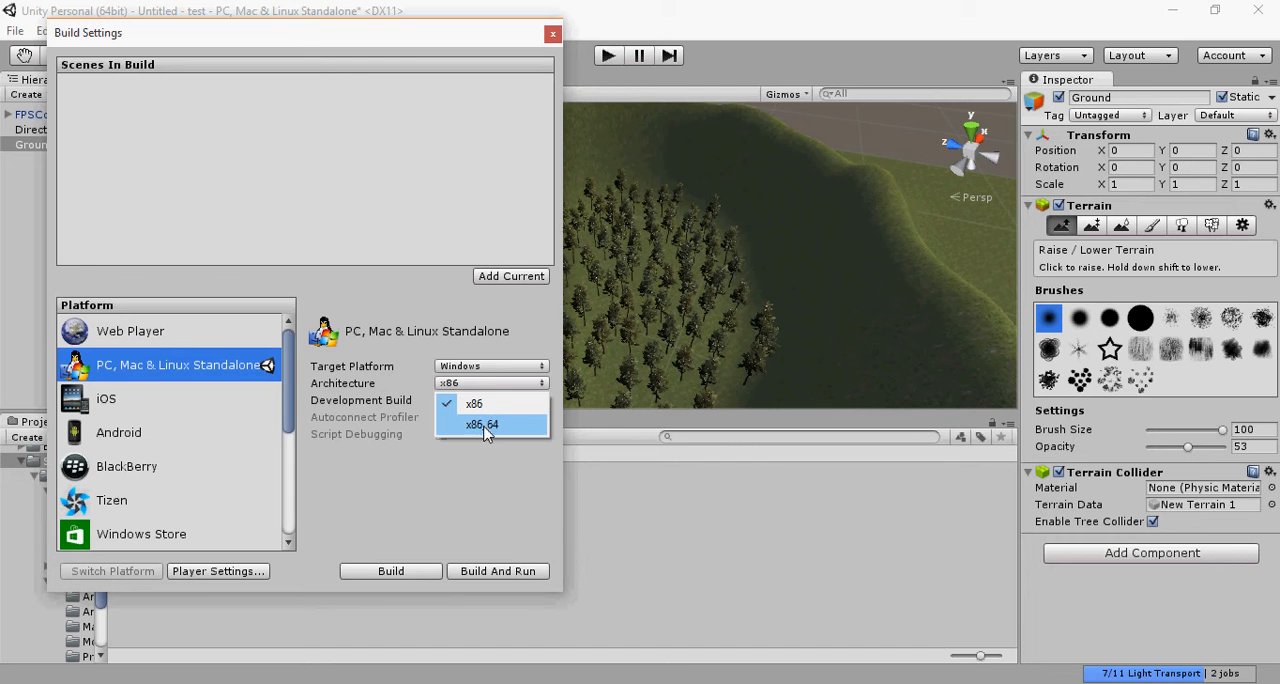
pyautogui.click(486, 403)
pyautogui.click(497, 386)
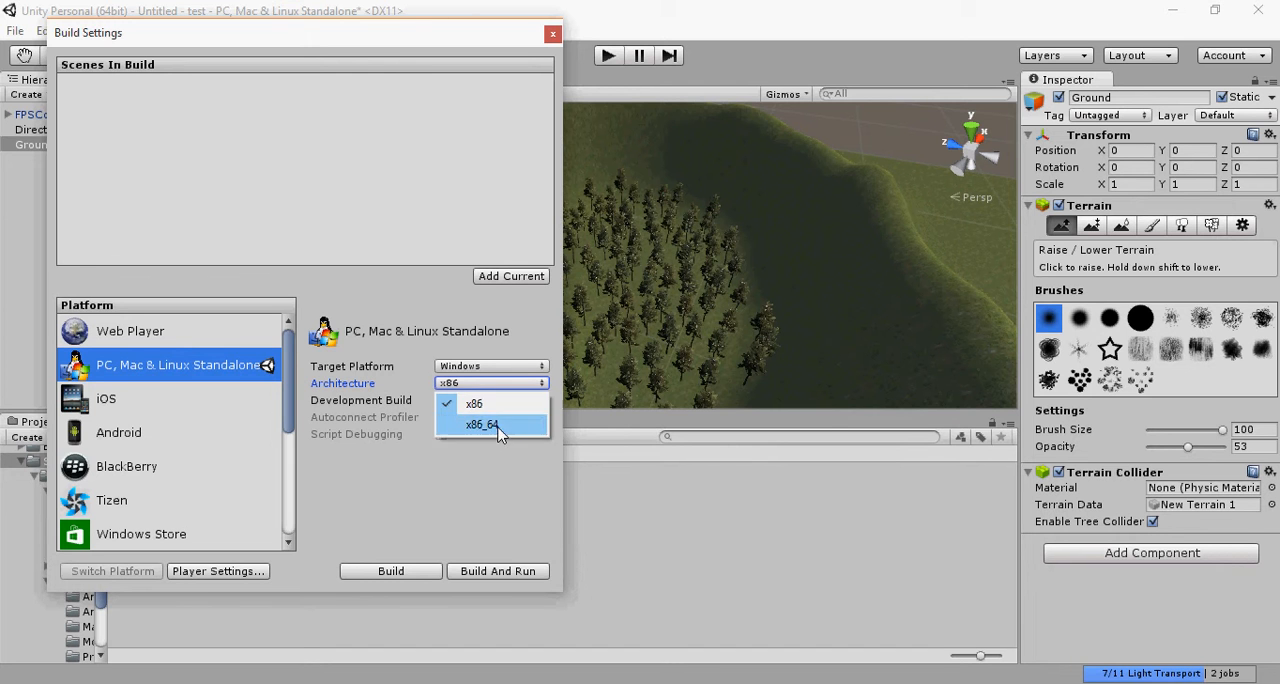
pyautogui.click(490, 425)
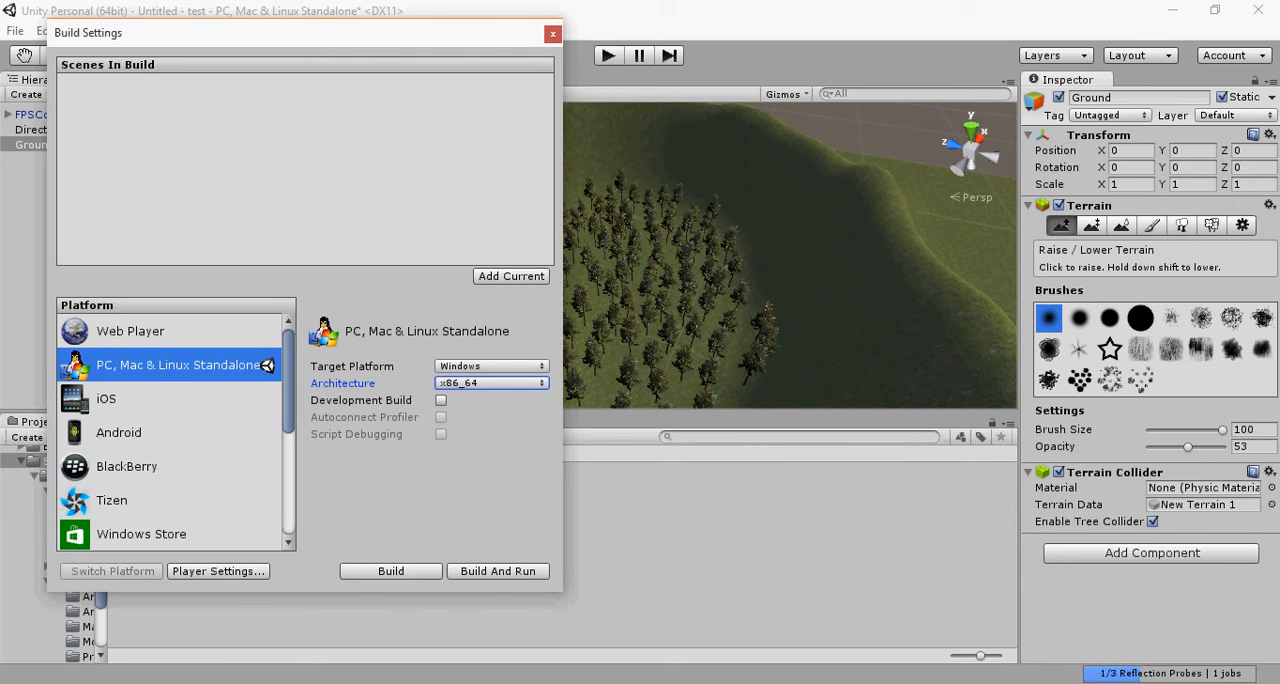
pyautogui.press('super')
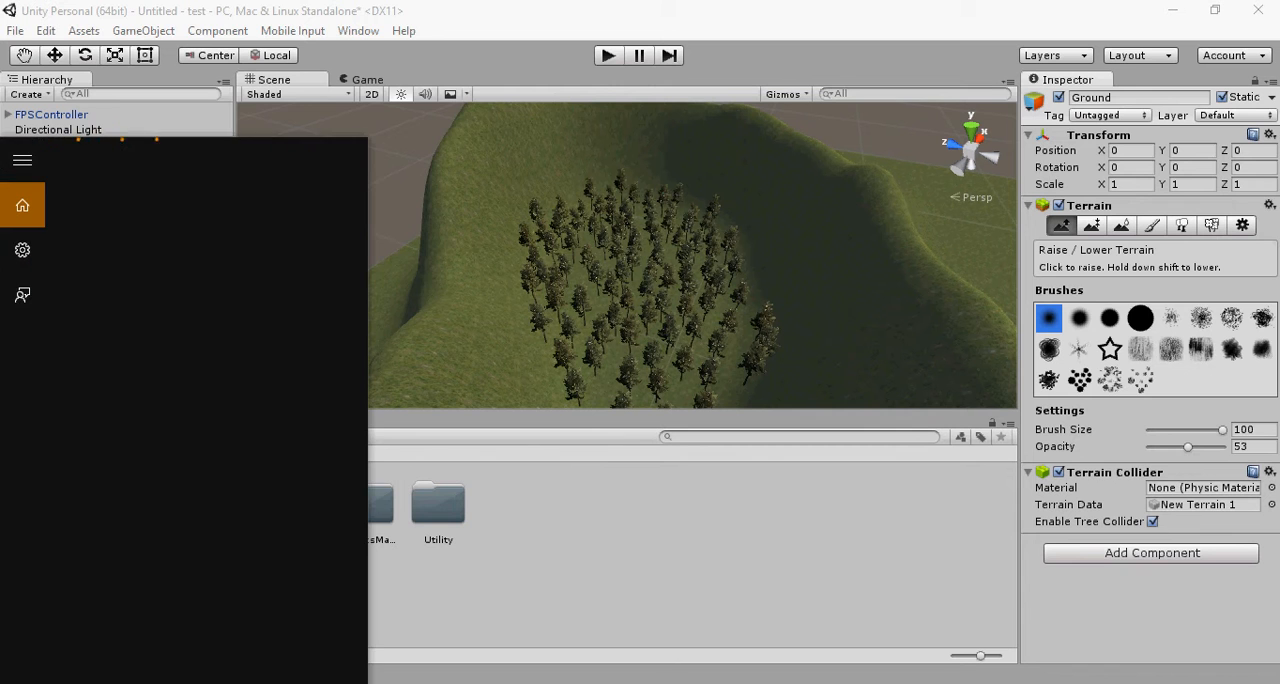
pyautogui.click(656, 567)
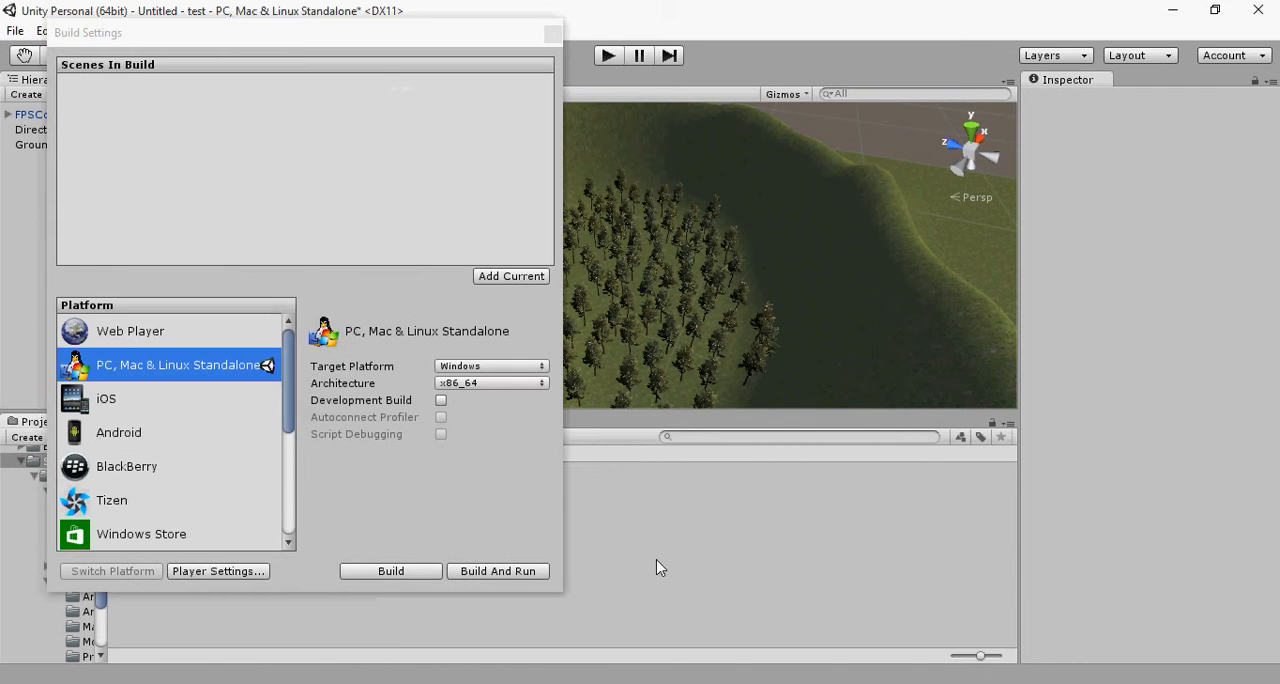
# Step: Enable Development Build, keep Windows as target platform with x86_64 architecture, and close the build settings
pyautogui.click(441, 400)
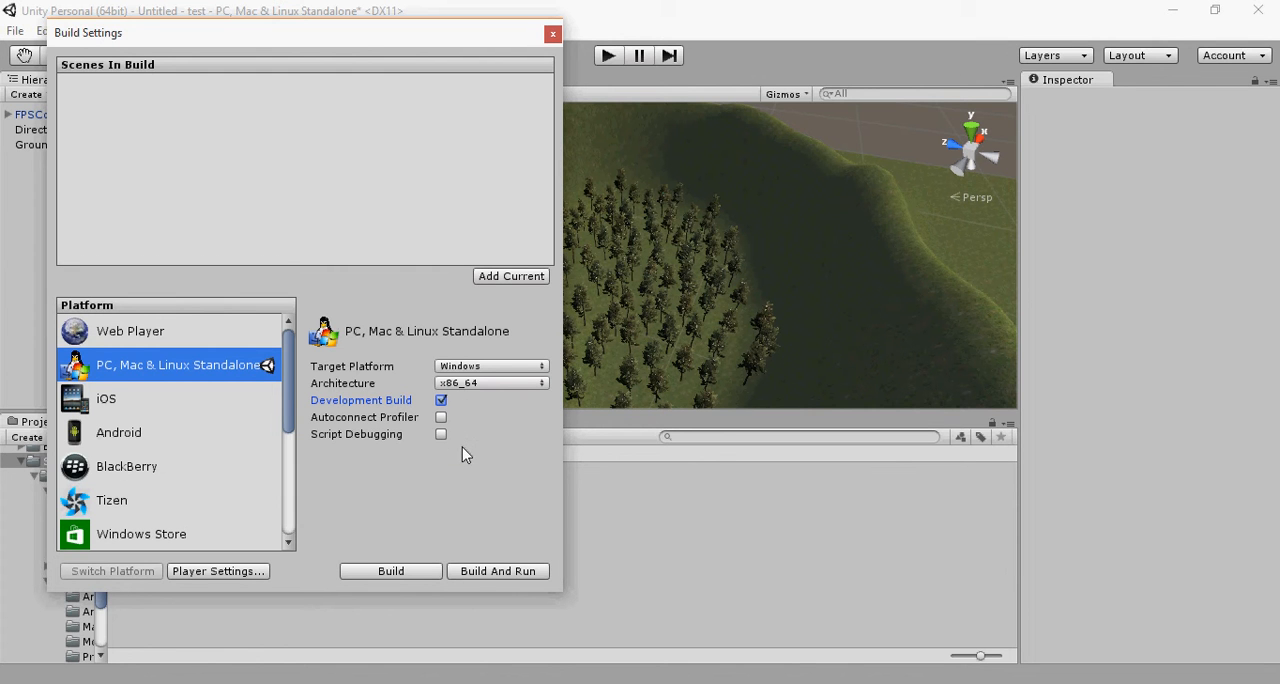
pyautogui.click(505, 368)
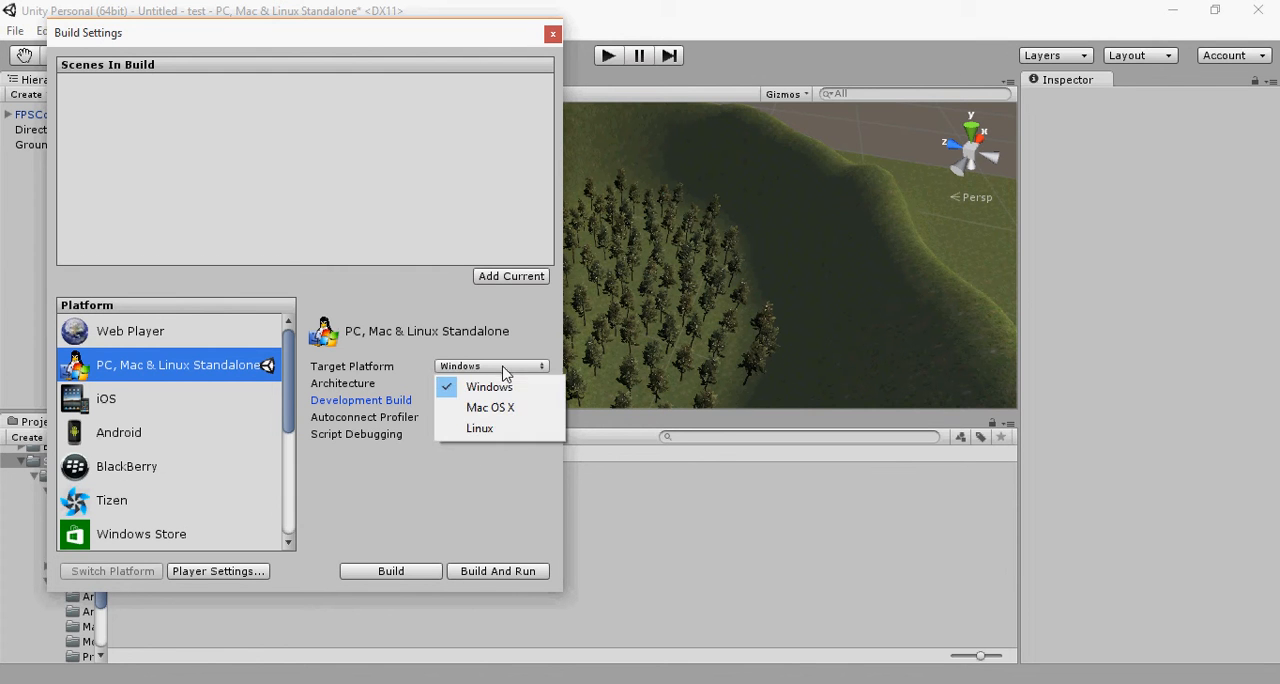
pyautogui.click(500, 387)
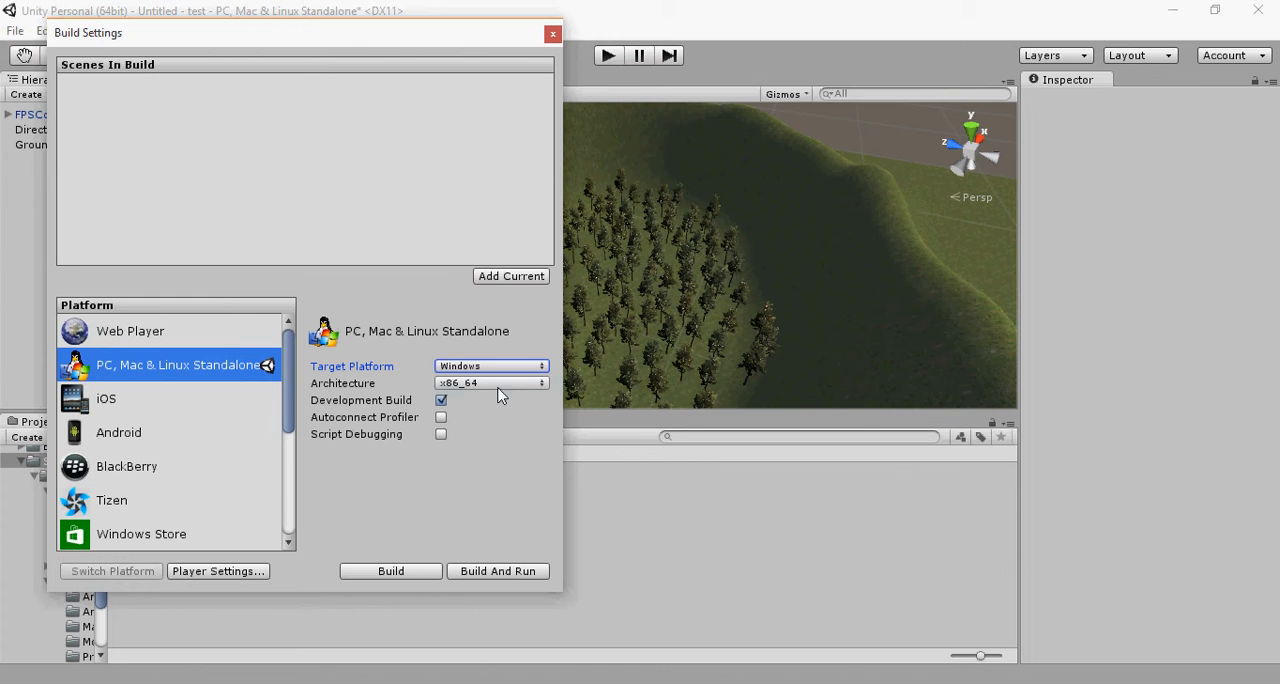
pyautogui.click(497, 386)
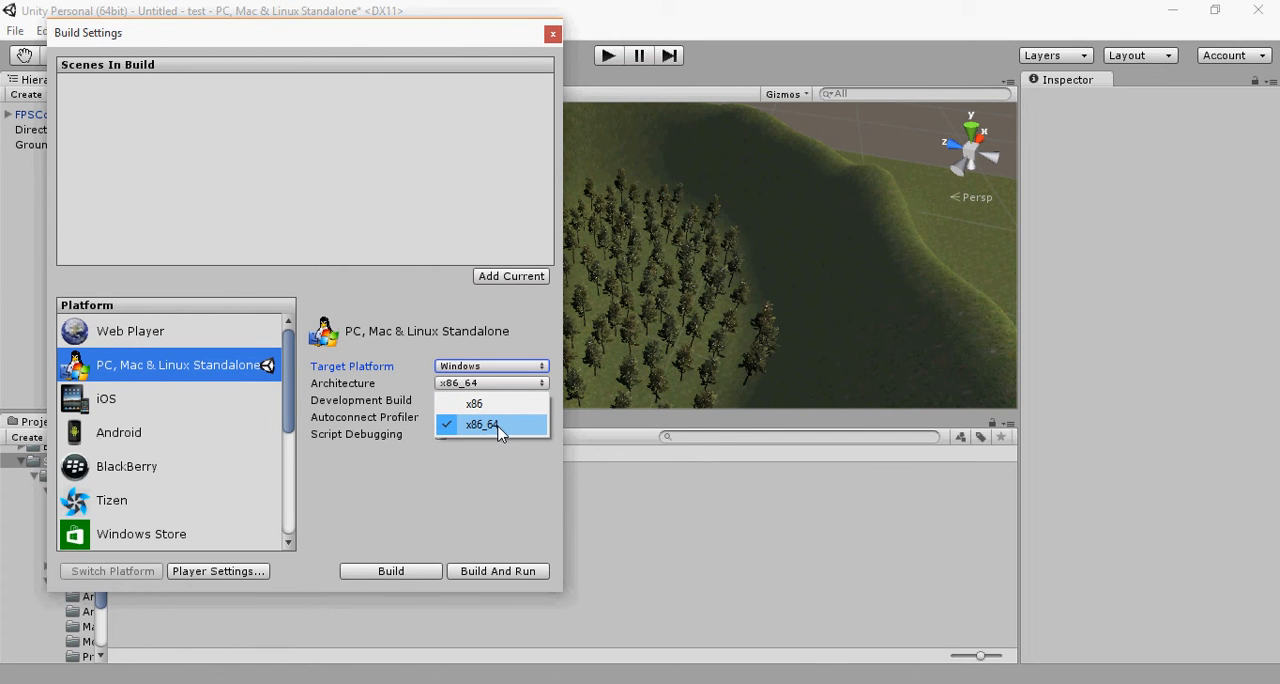
pyautogui.click(500, 426)
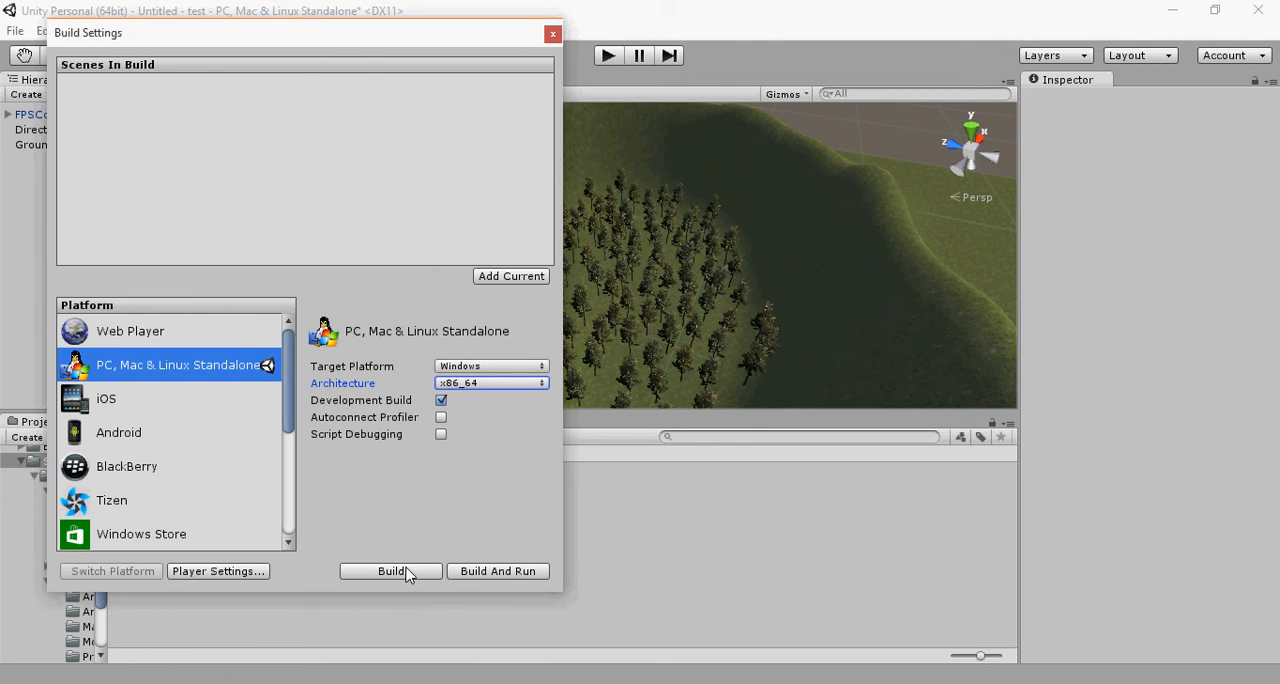
pyautogui.click(552, 34)
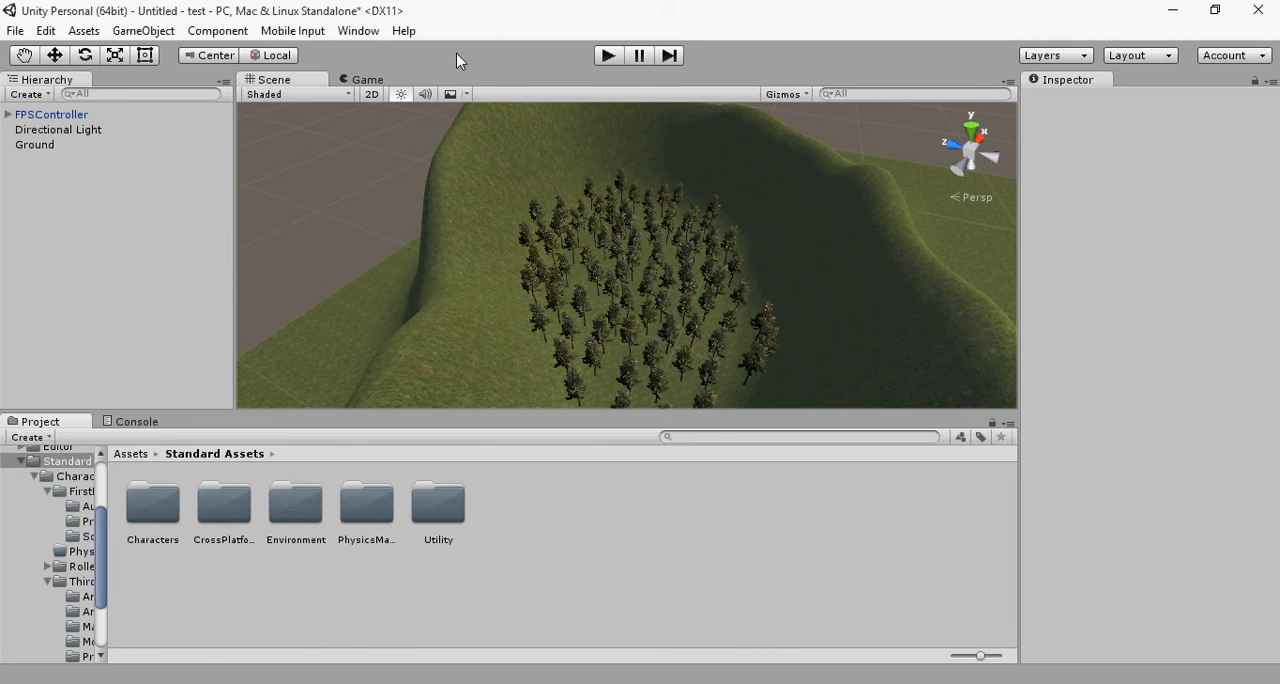
pyautogui.scroll(-6, 480, 258)
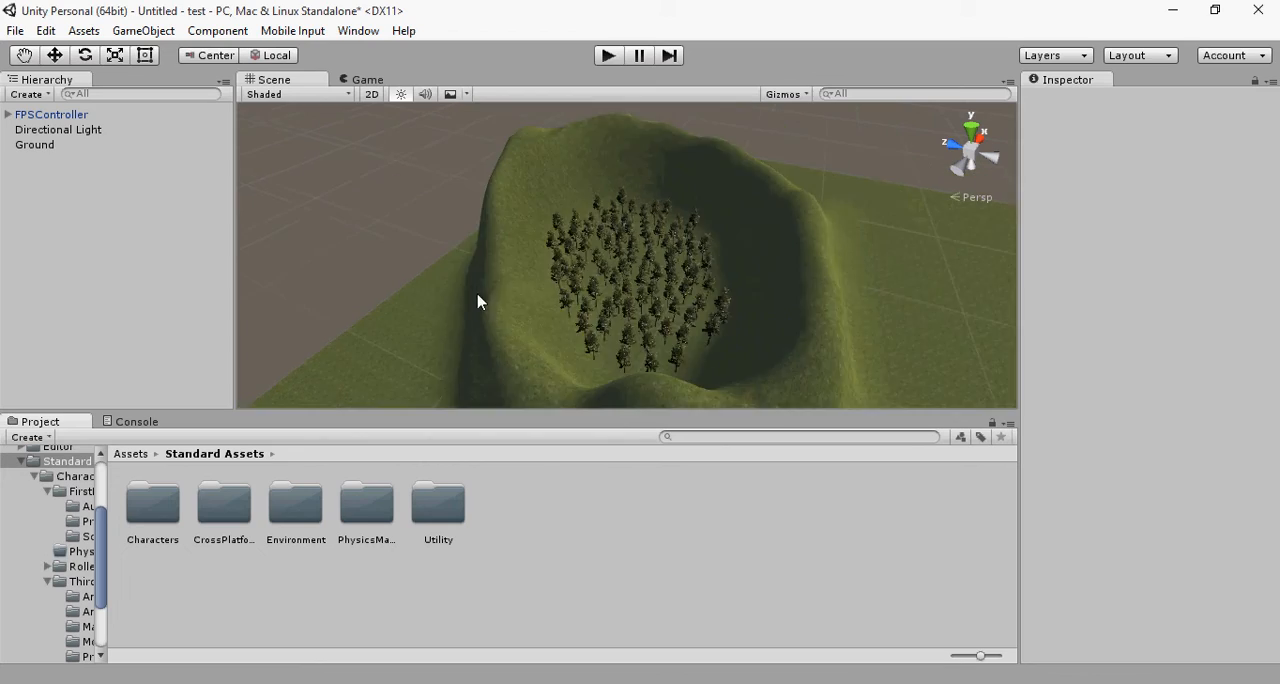
pyautogui.scroll(10, 506, 309)
pyautogui.scroll(5, 543, 280)
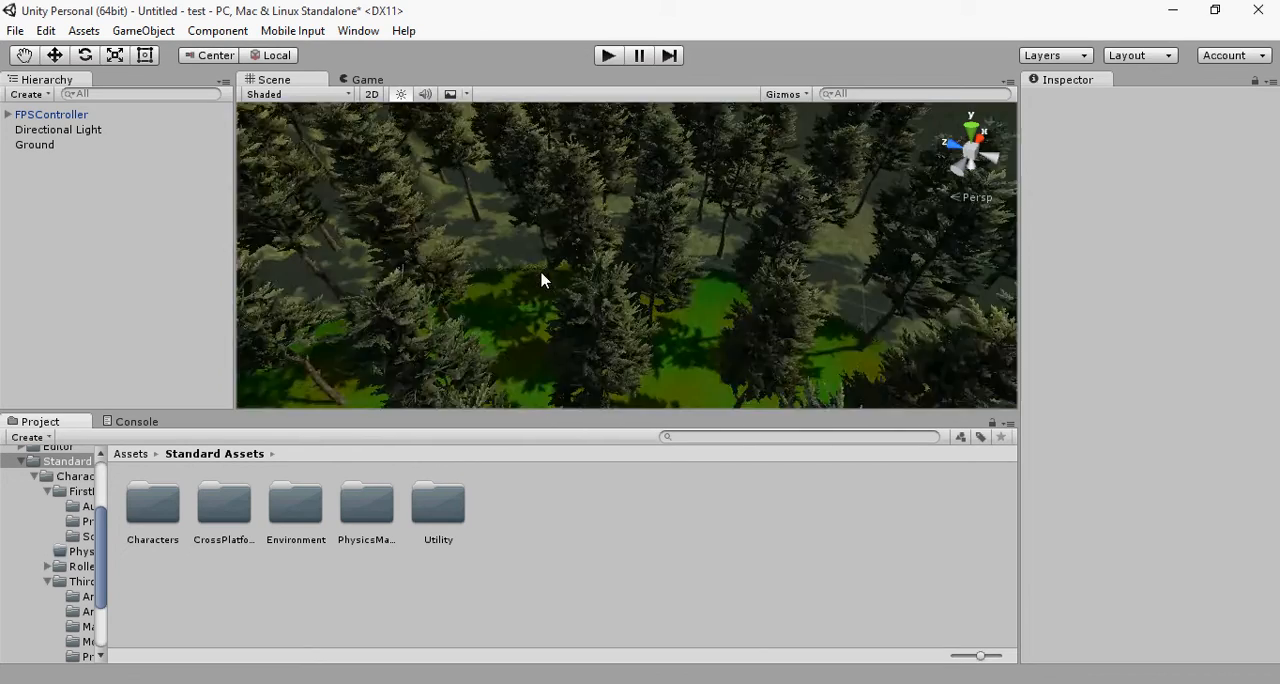
pyautogui.scroll(-10, 535, 277)
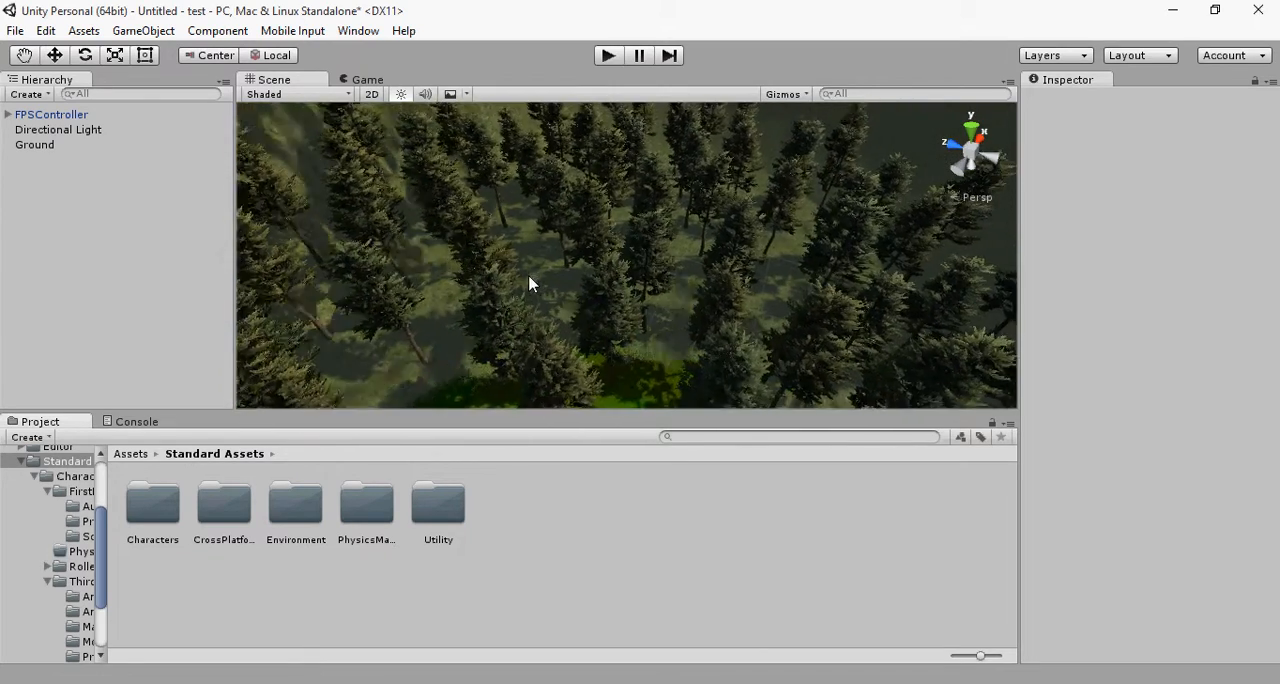
pyautogui.scroll(-3, 531, 270)
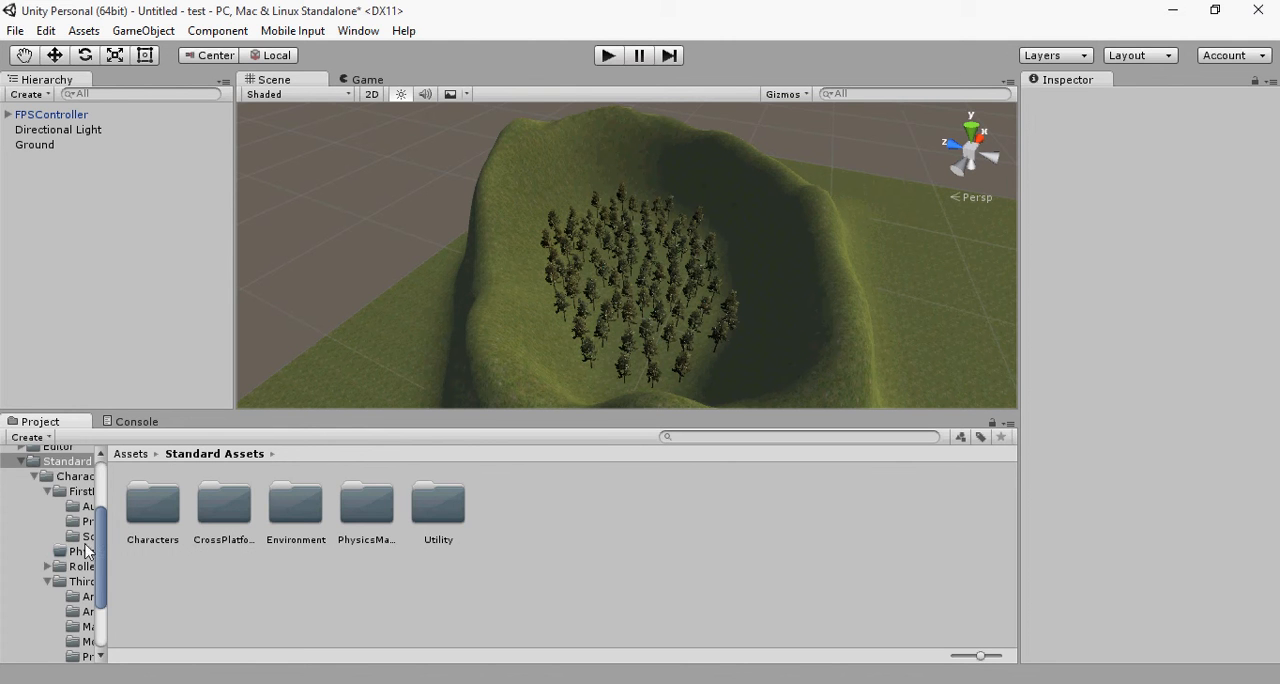
# Step: Collapse the Characters folder and its expanded subfolders under Standard Assets in the project's folder tree
pyautogui.scroll(-3, 80, 552)
pyautogui.click(48, 487)
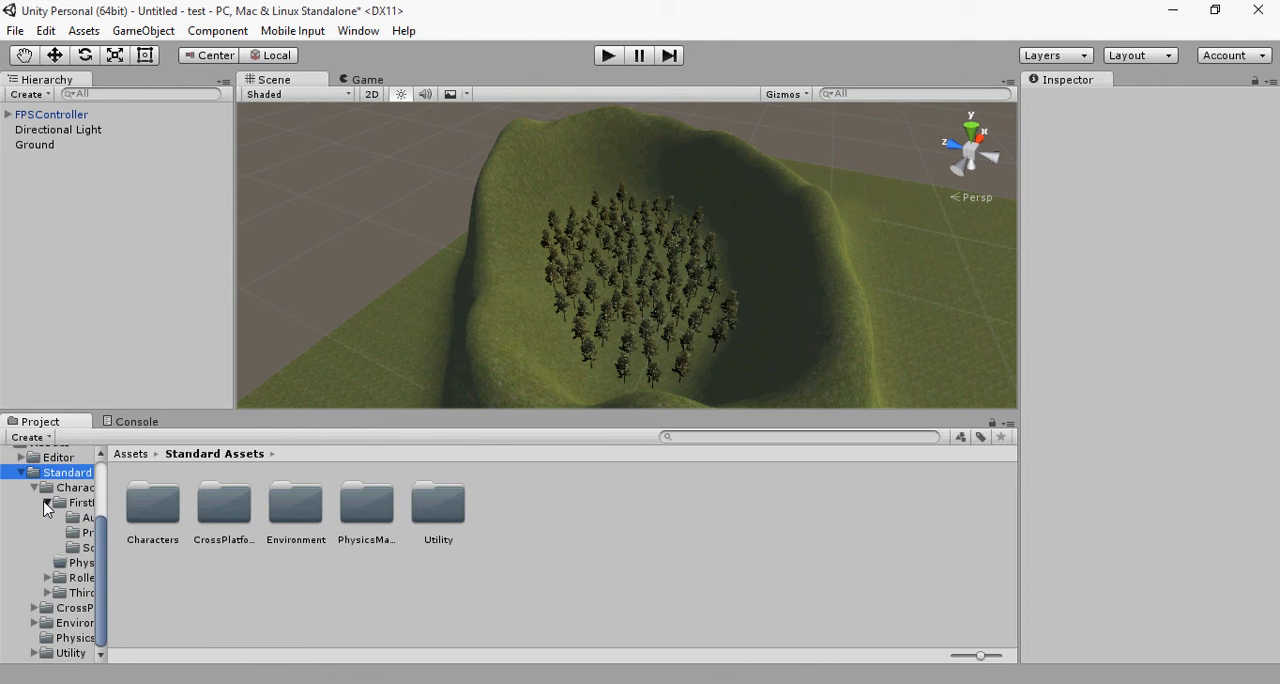
pyautogui.scroll(1, 46, 503)
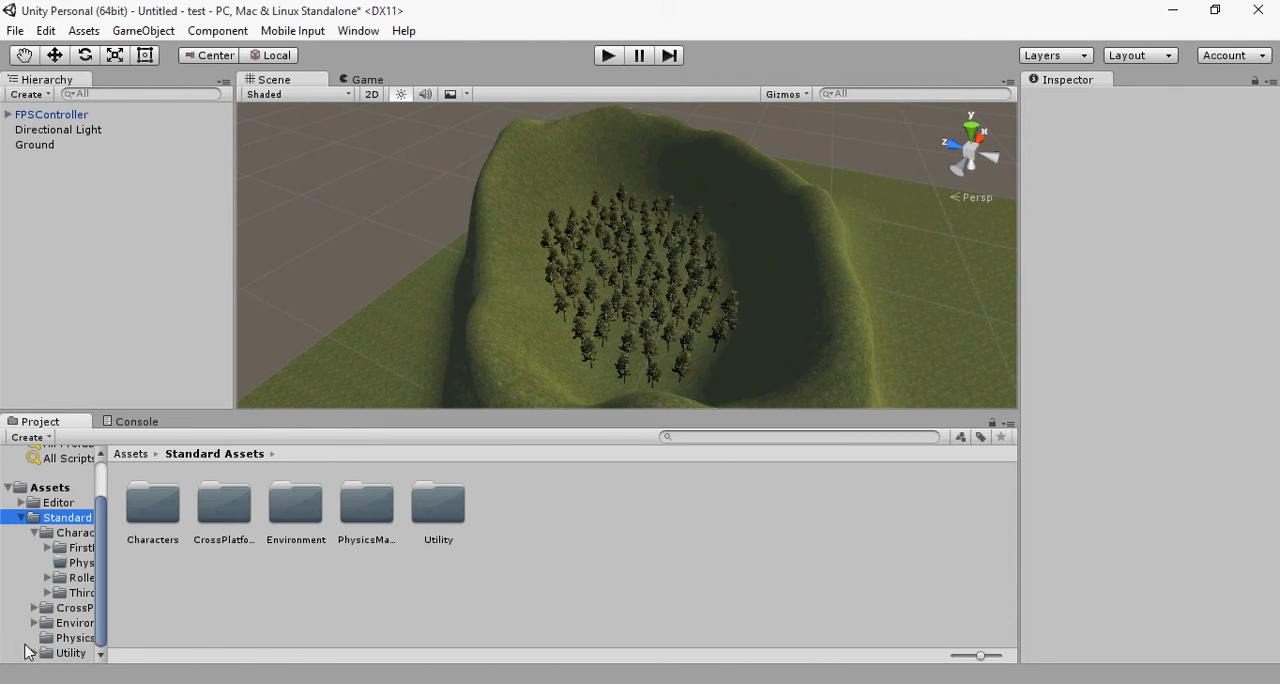
pyautogui.scroll(2, 22, 628)
pyautogui.click(35, 588)
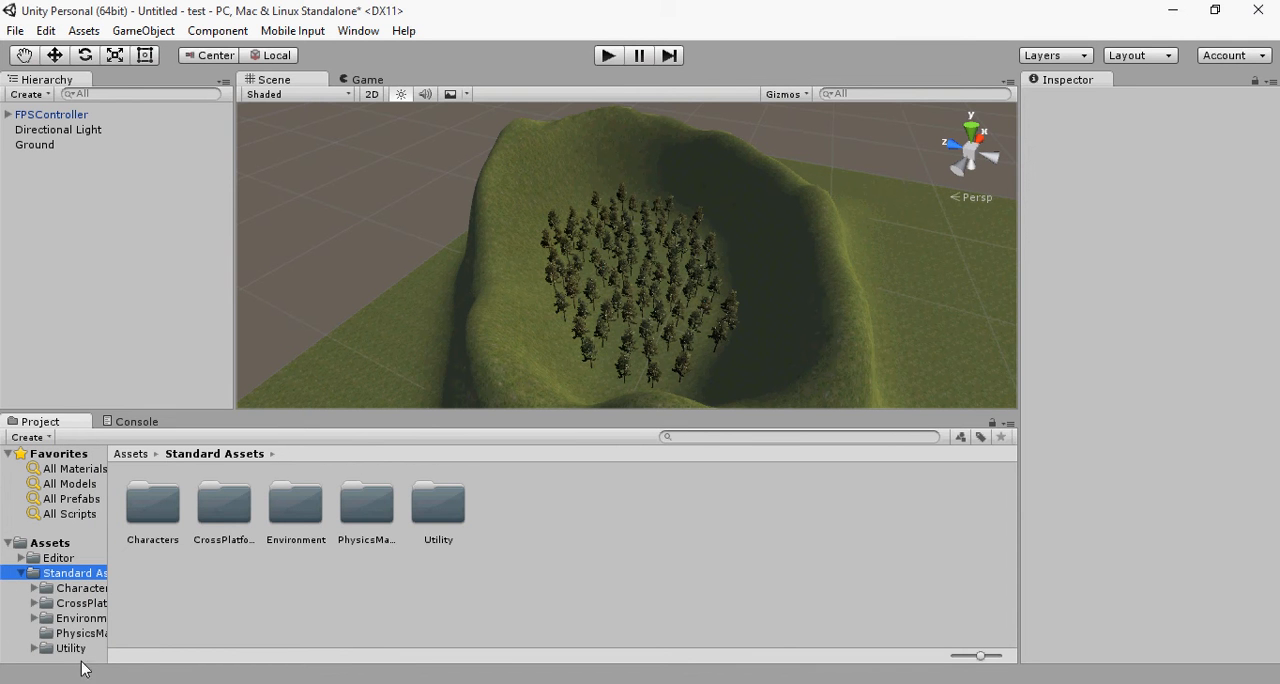
# Step: Build the standalone Windows game as an exe named Crater Field in the test project folder
pyautogui.click(16, 31)
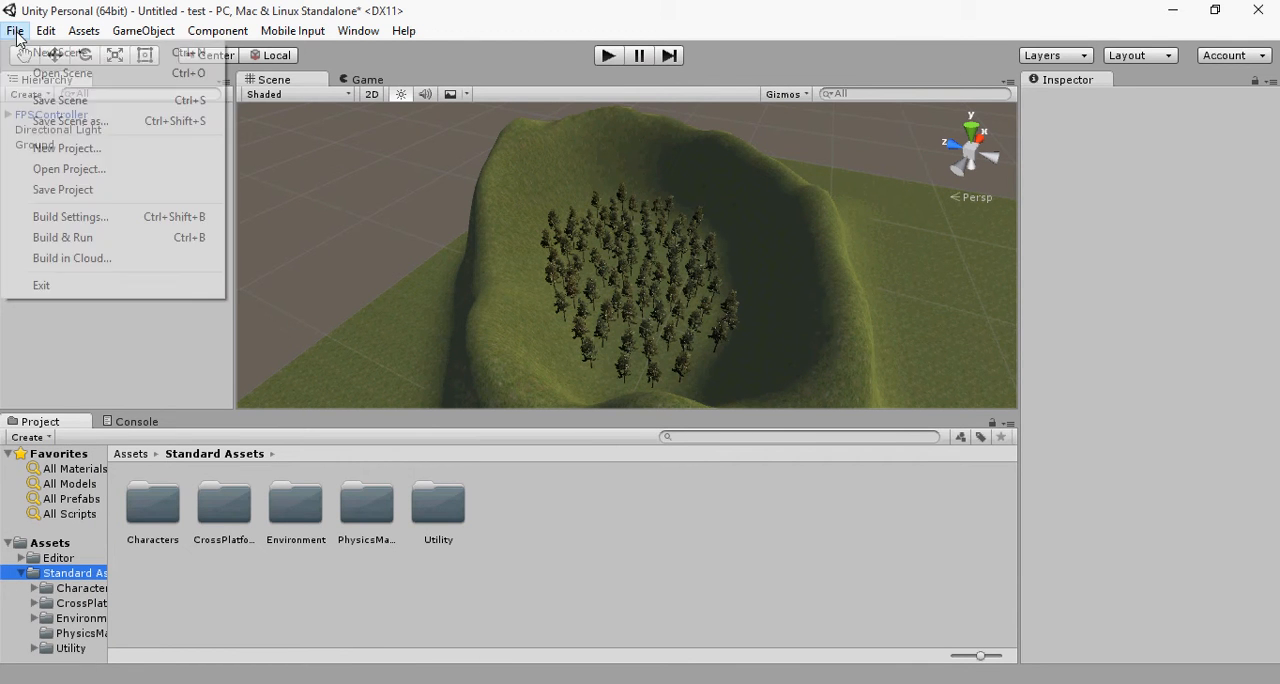
pyautogui.click(108, 216)
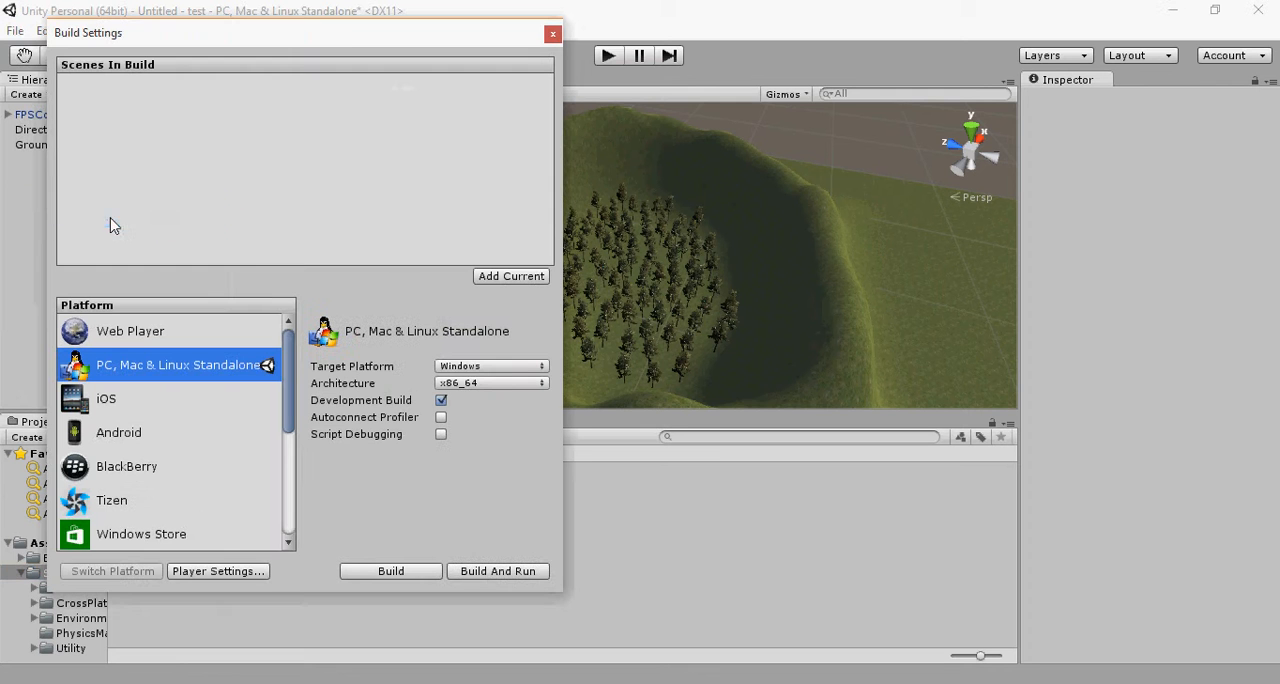
pyautogui.click(424, 576)
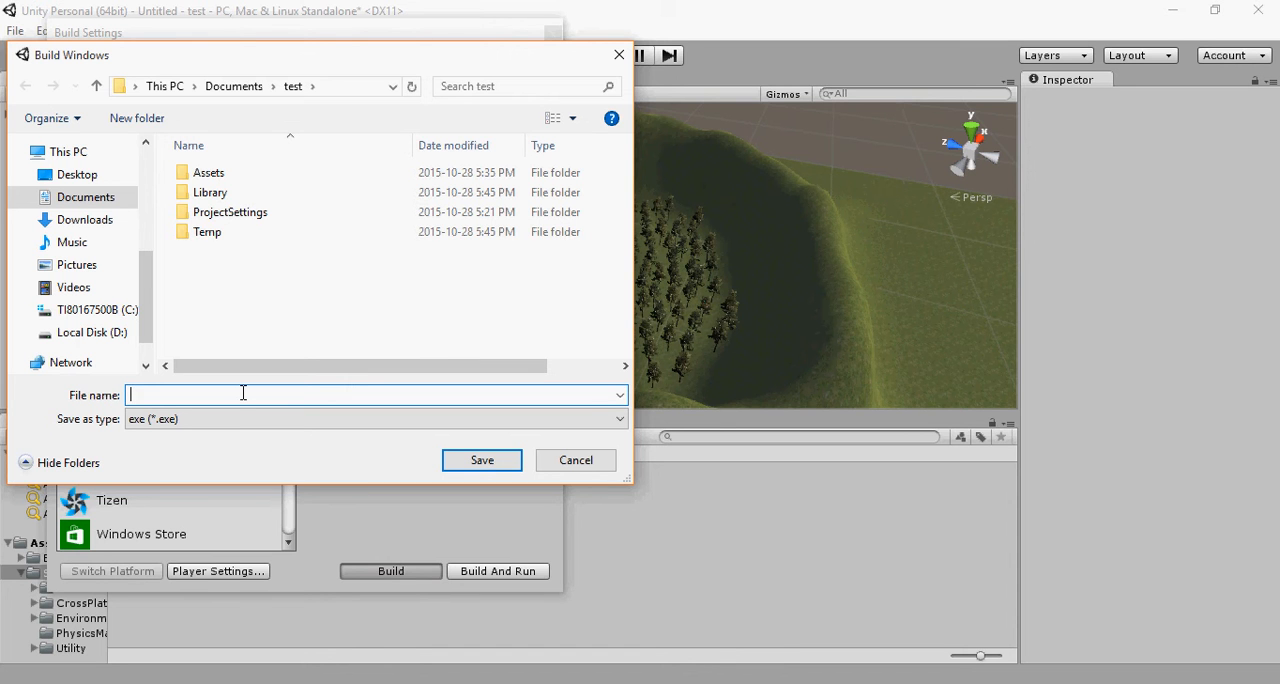
pyautogui.write('Crator')
pyautogui.press('BackSpace')
pyautogui.press('BackSpace')
pyautogui.press('BackSpace')
pyautogui.write('toe')
pyautogui.press('BackSpace')
pyautogui.write('r')
pyautogui.press('BackSpace')
pyautogui.press('BackSpace')
pyautogui.press('BackSpace')
pyautogui.write('yto')
pyautogui.press('BackSpace')
pyautogui.press('BackSpace')
pyautogui.press('BackSpace')
pyautogui.write('ter')
pyautogui.write('Filed')
pyautogui.press('BackSpace')
pyautogui.press('BackSpace')
pyautogui.press('BackSpace')
pyautogui.write('eld')
pyautogui.click(492, 464)
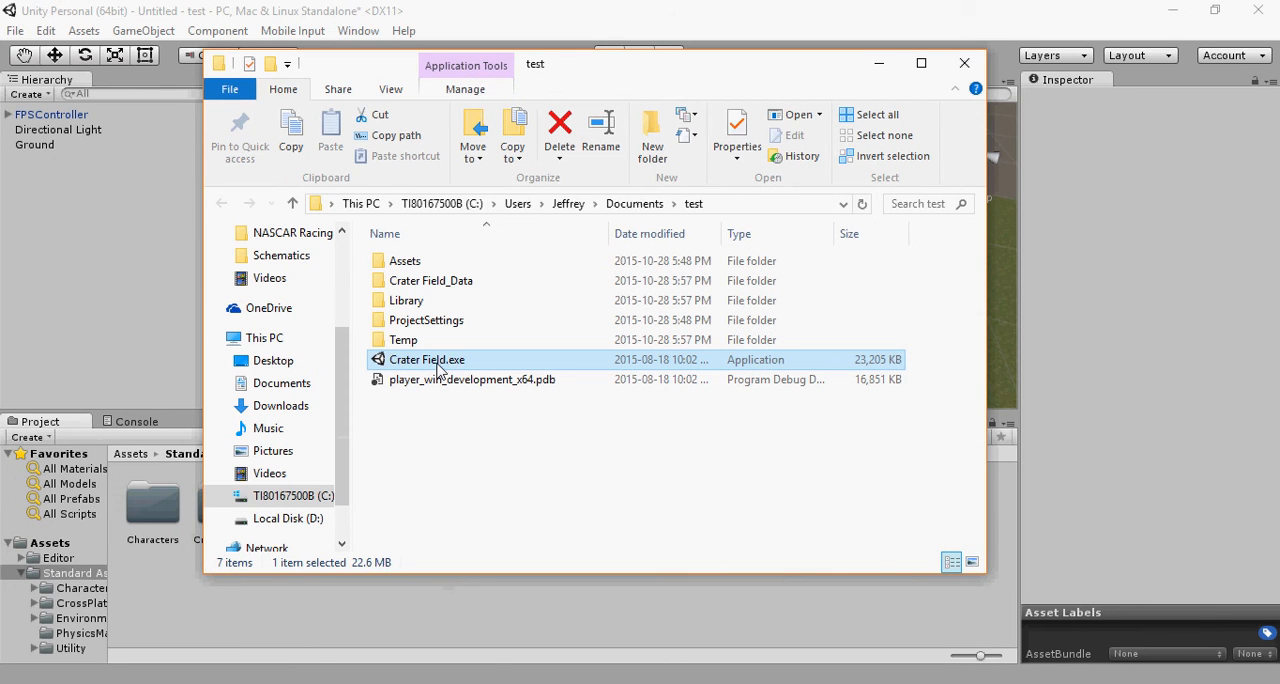
# Step: Launch Crater Field.exe from the test folder and allow it through the firewall on private networks
pyautogui.click(437, 368)
pyautogui.doubleClick(555, 365)
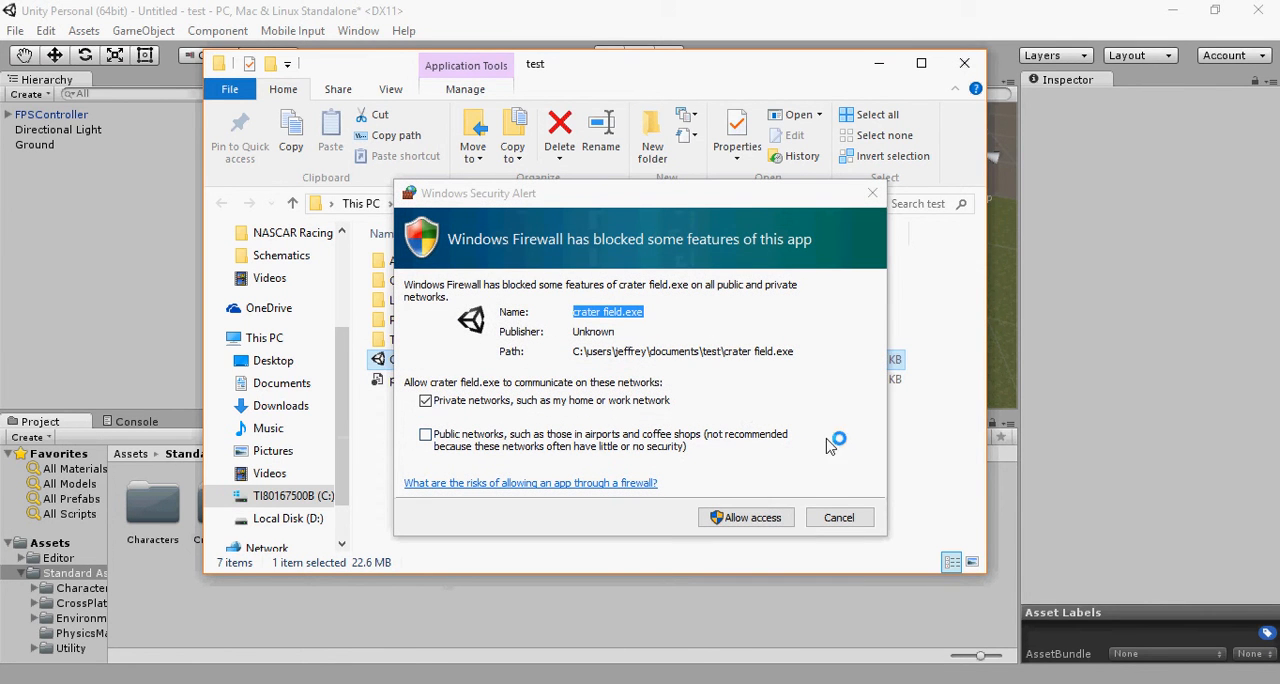
pyautogui.click(762, 517)
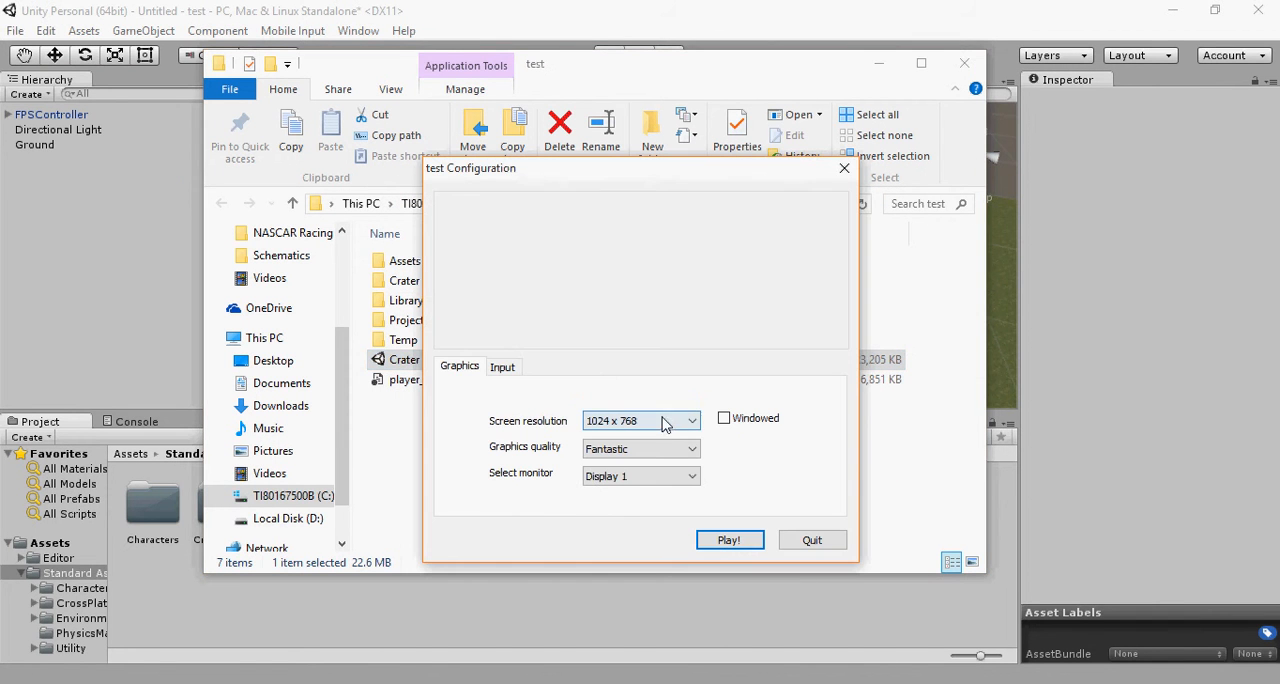
# Step: Configure the game to run windowed at a screen resolution of 1024 x 768
pyautogui.click(724, 418)
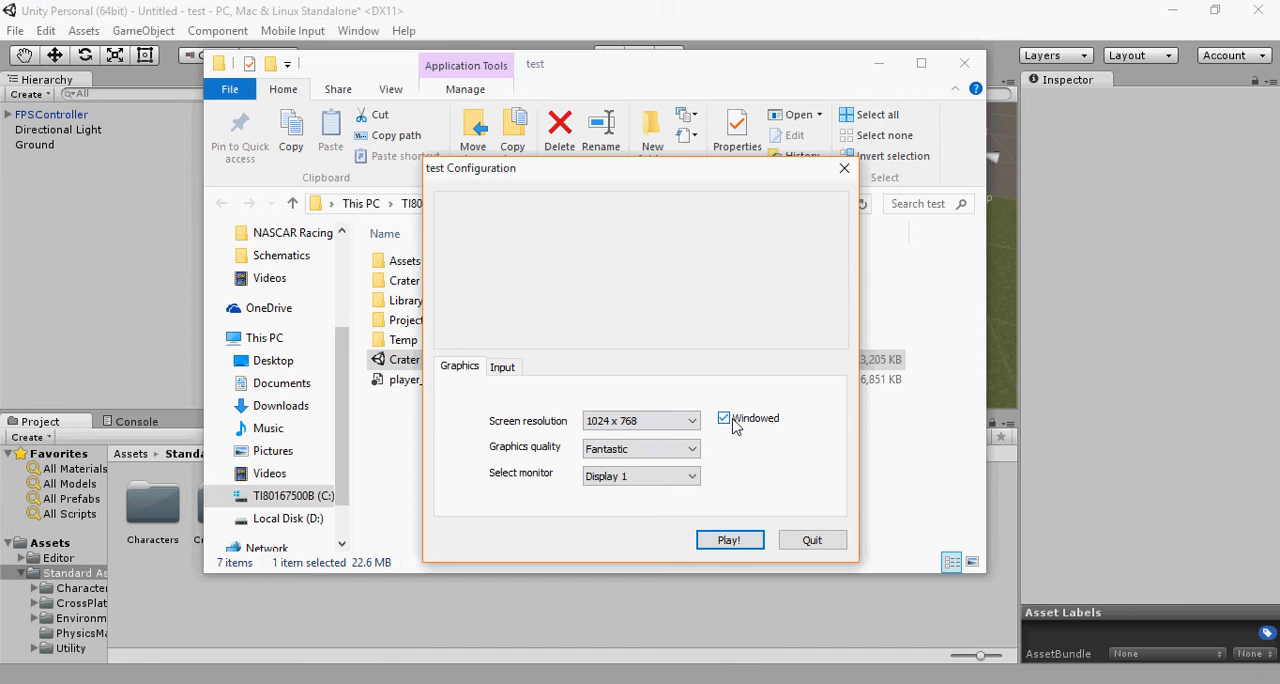
pyautogui.click(663, 428)
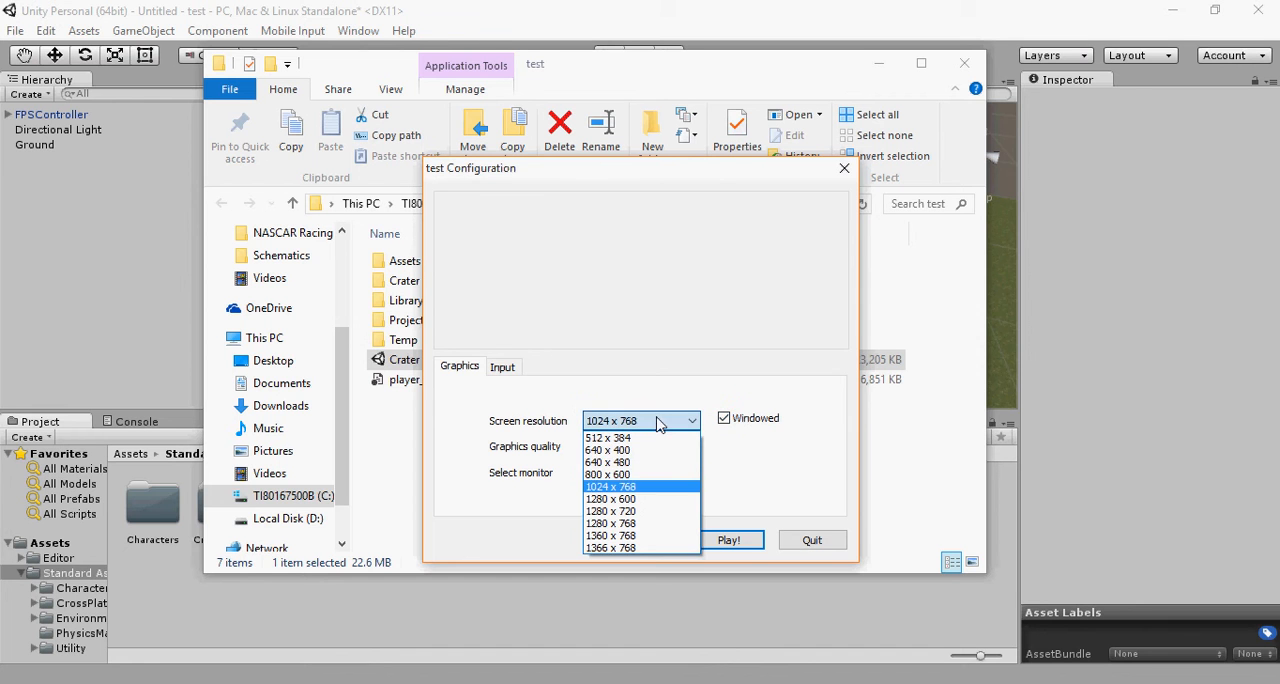
pyautogui.click(675, 485)
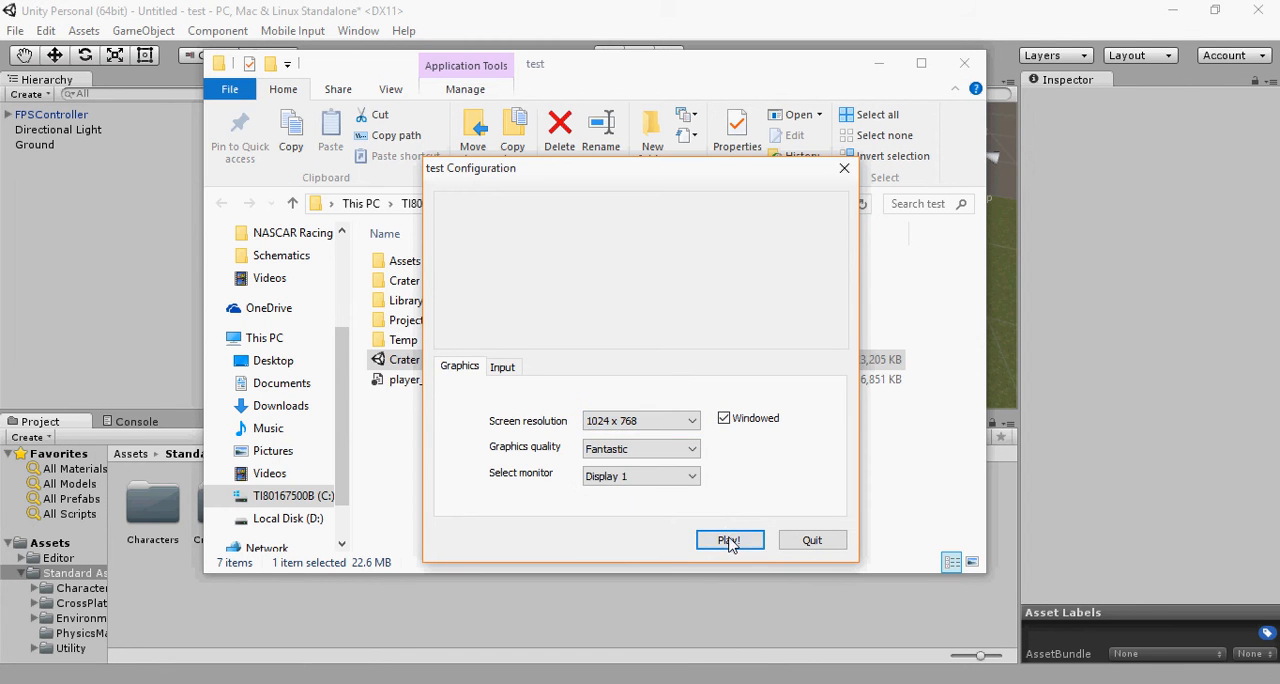
# Step: Review the quality options, keep Fantastic graphics on Display 1, play the built game and close it
pyautogui.click(640, 449)
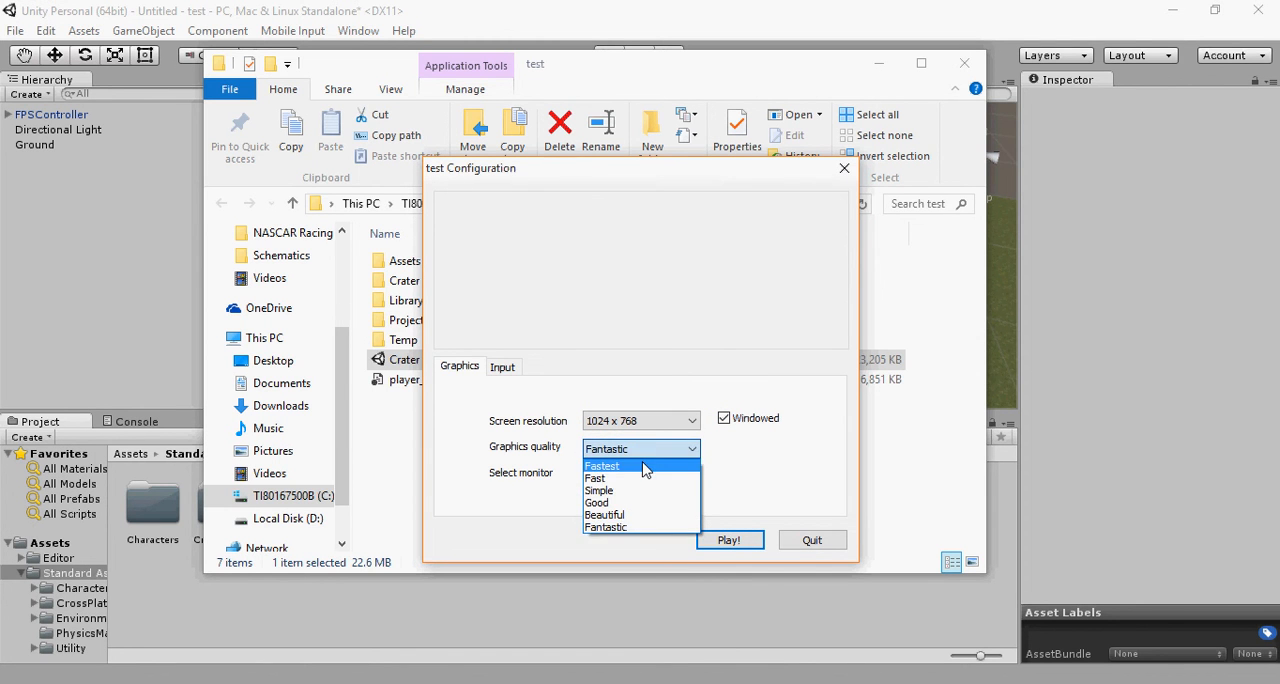
pyautogui.click(645, 466)
pyautogui.click(645, 454)
pyautogui.click(655, 526)
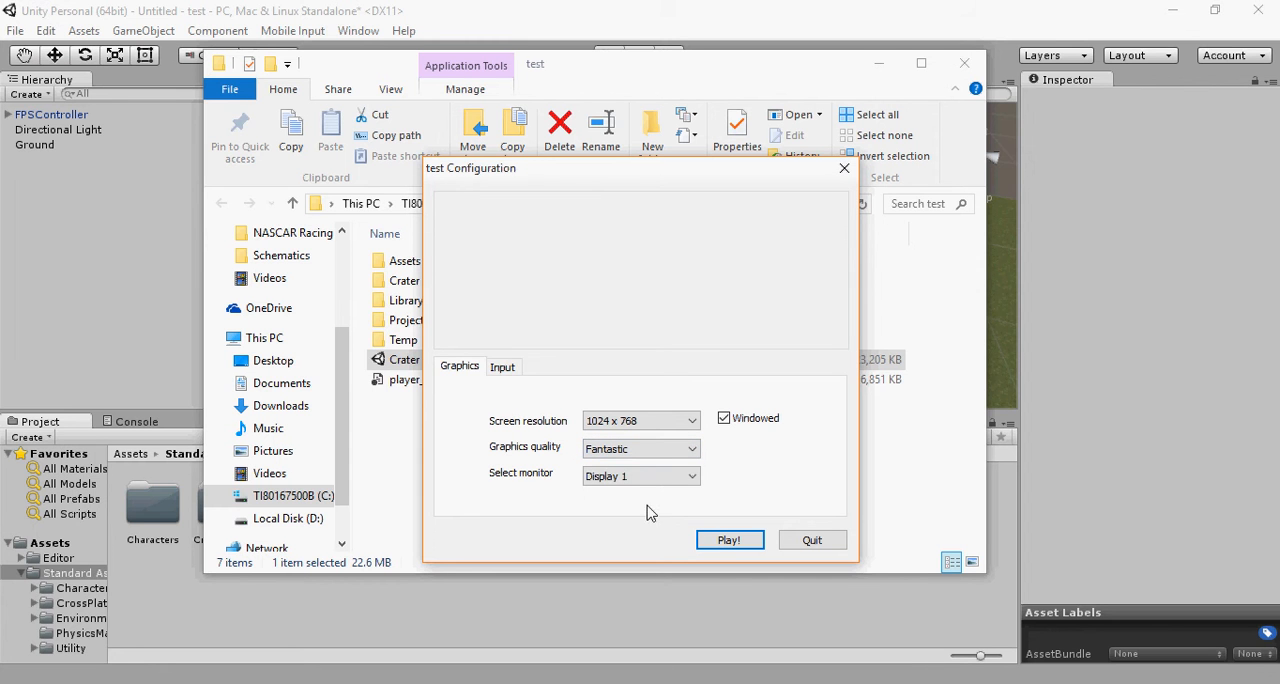
pyautogui.click(646, 478)
pyautogui.click(648, 482)
pyautogui.click(646, 451)
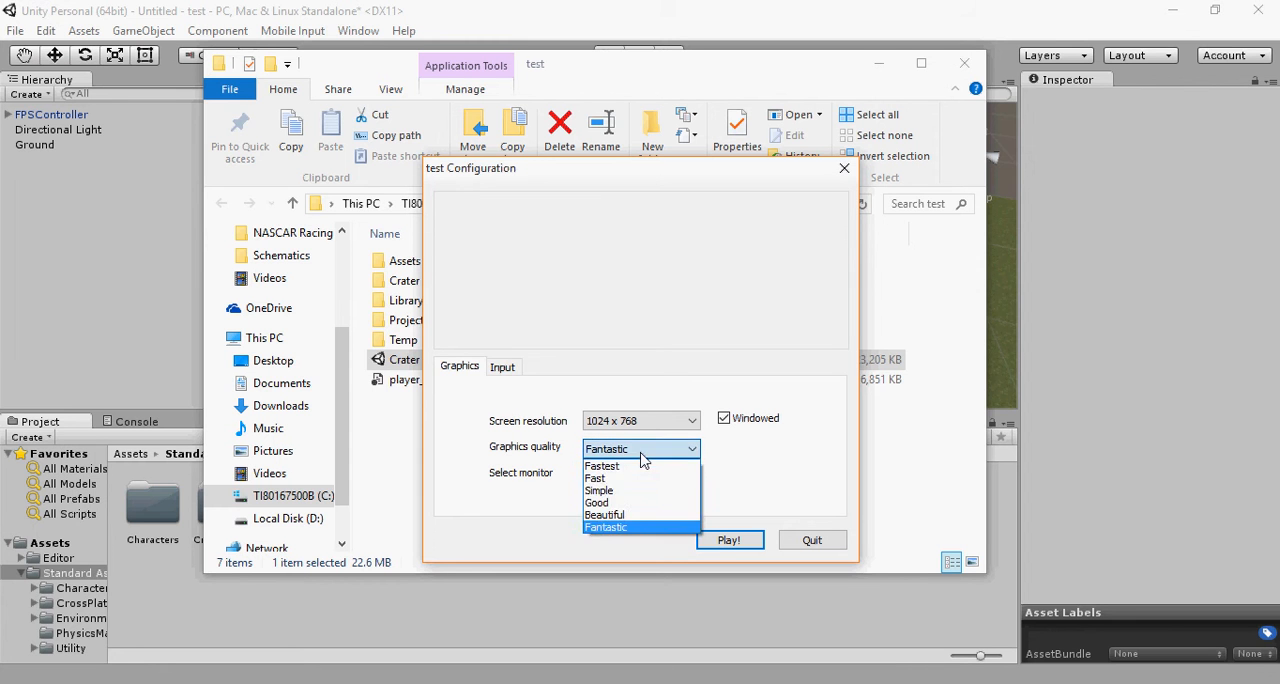
pyautogui.click(646, 453)
pyautogui.click(740, 548)
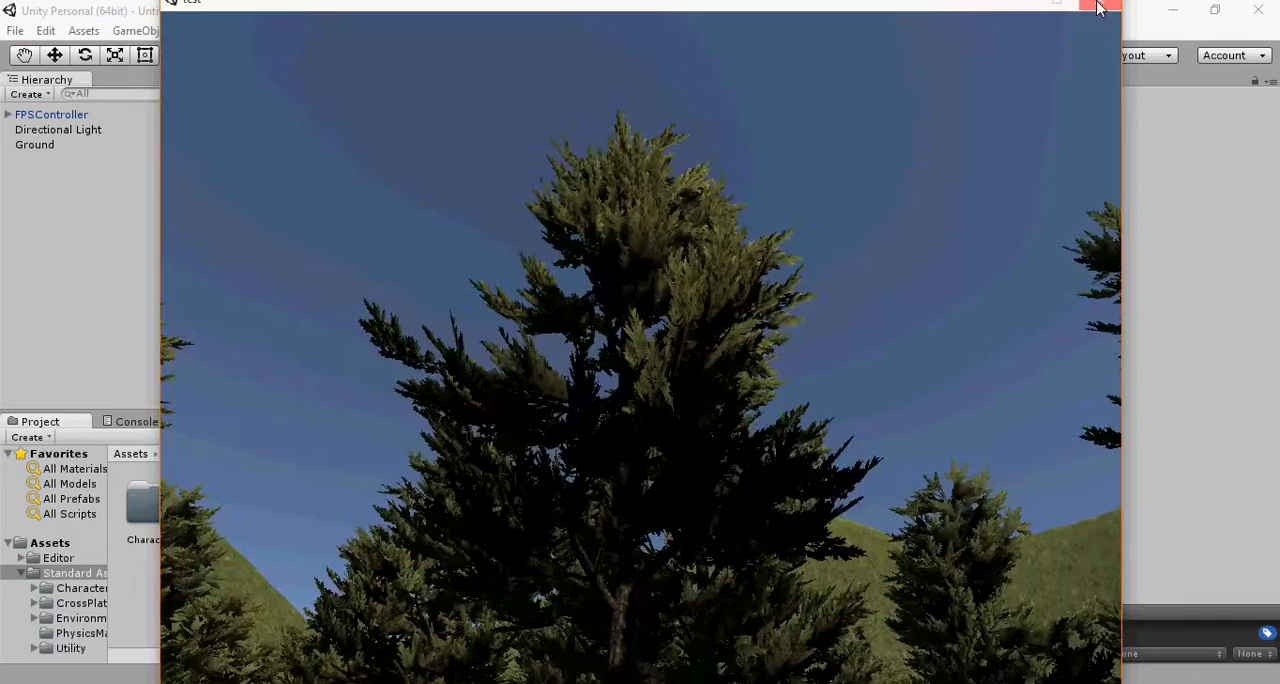
pyautogui.click(1100, 8)
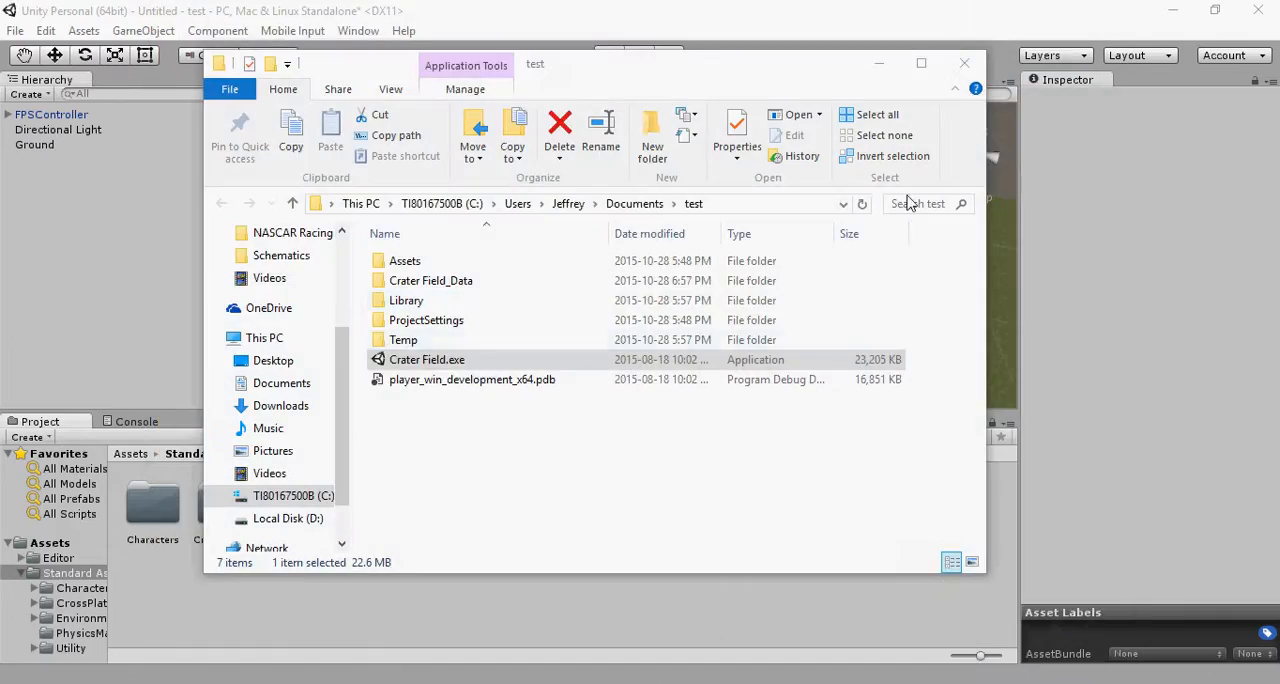
# Step: Relaunch Crater Field.exe with the graphics quality set to Fastest and play it
pyautogui.doubleClick(408, 366)
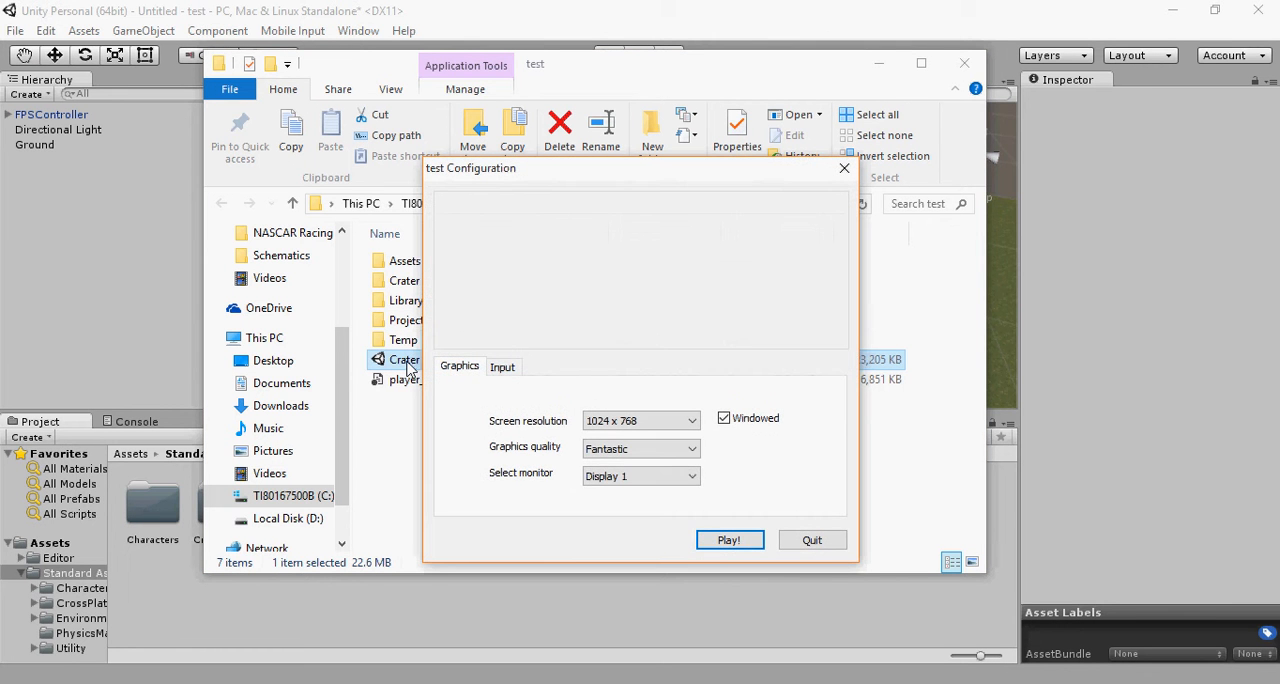
pyautogui.click(640, 448)
pyautogui.click(630, 463)
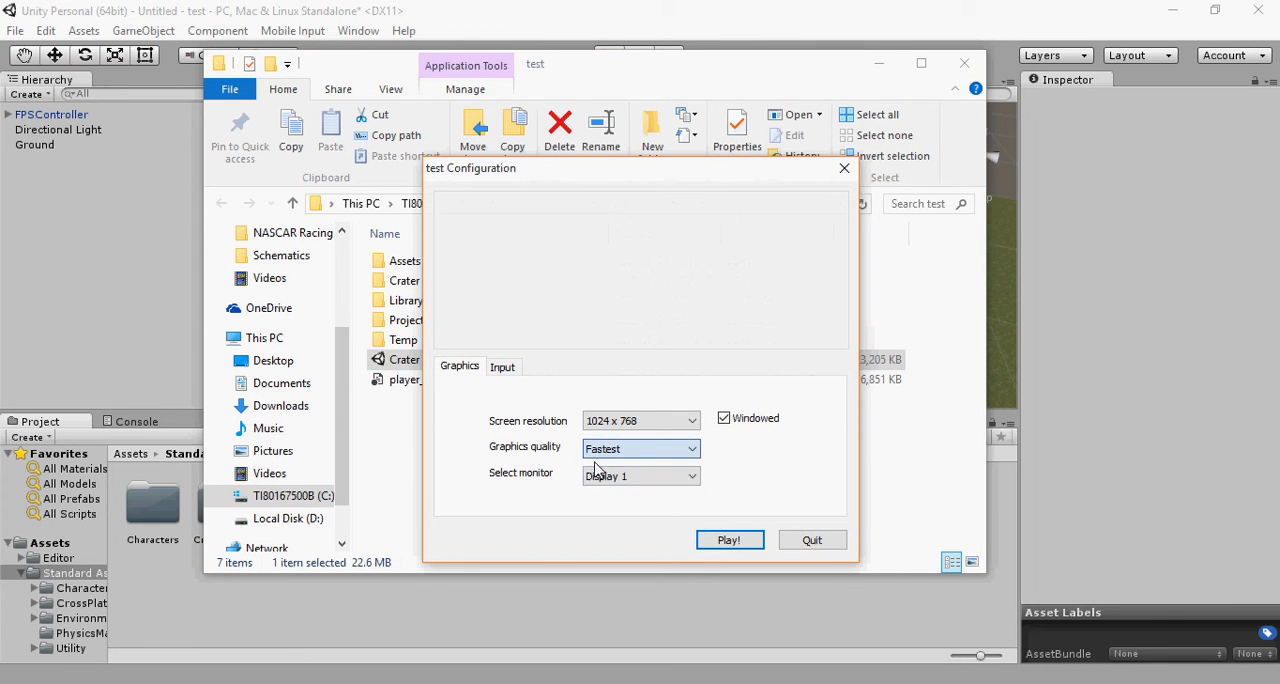
pyautogui.click(718, 539)
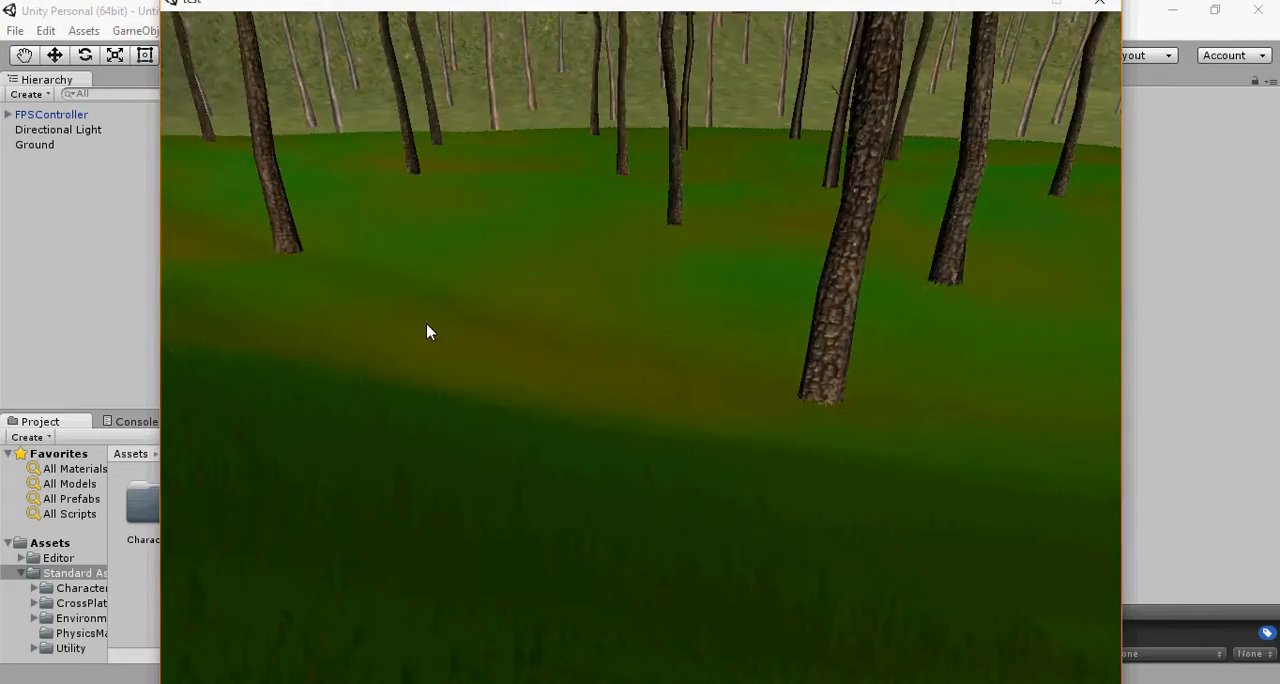
# Step: Walk among the trees on the grassy crater floor to examine how the grass, trunks and shading render
pyautogui.press('w')
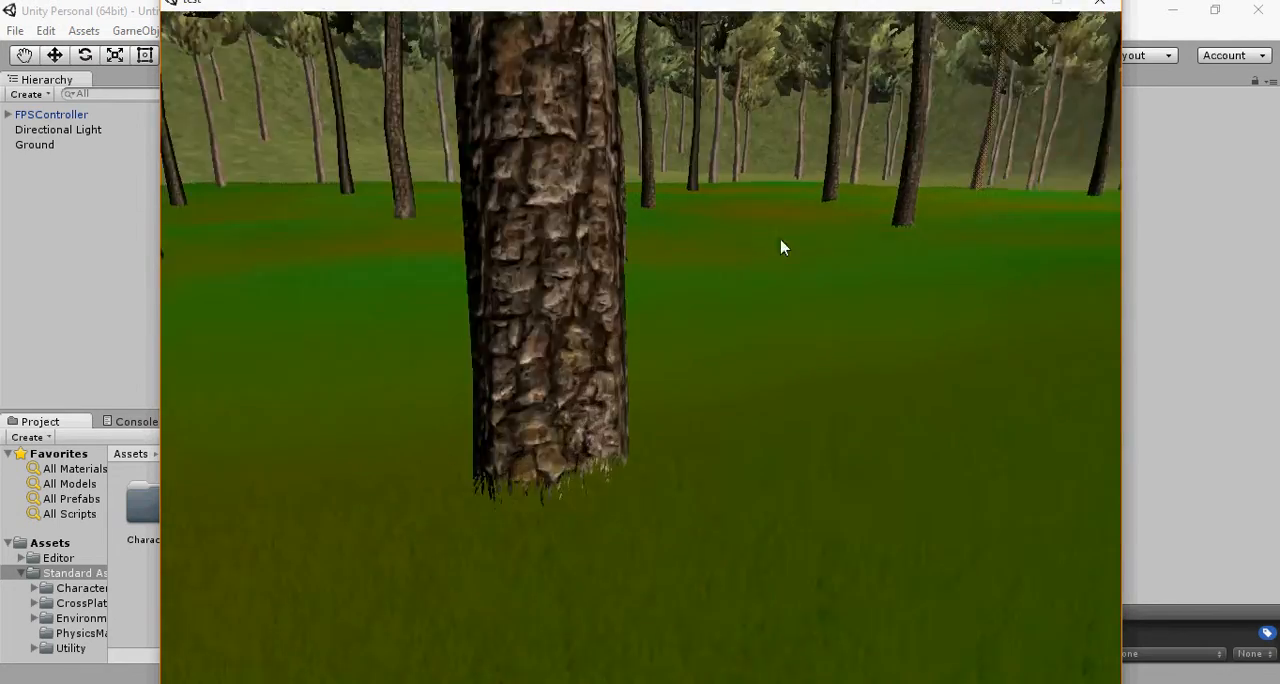
pyautogui.press('w')
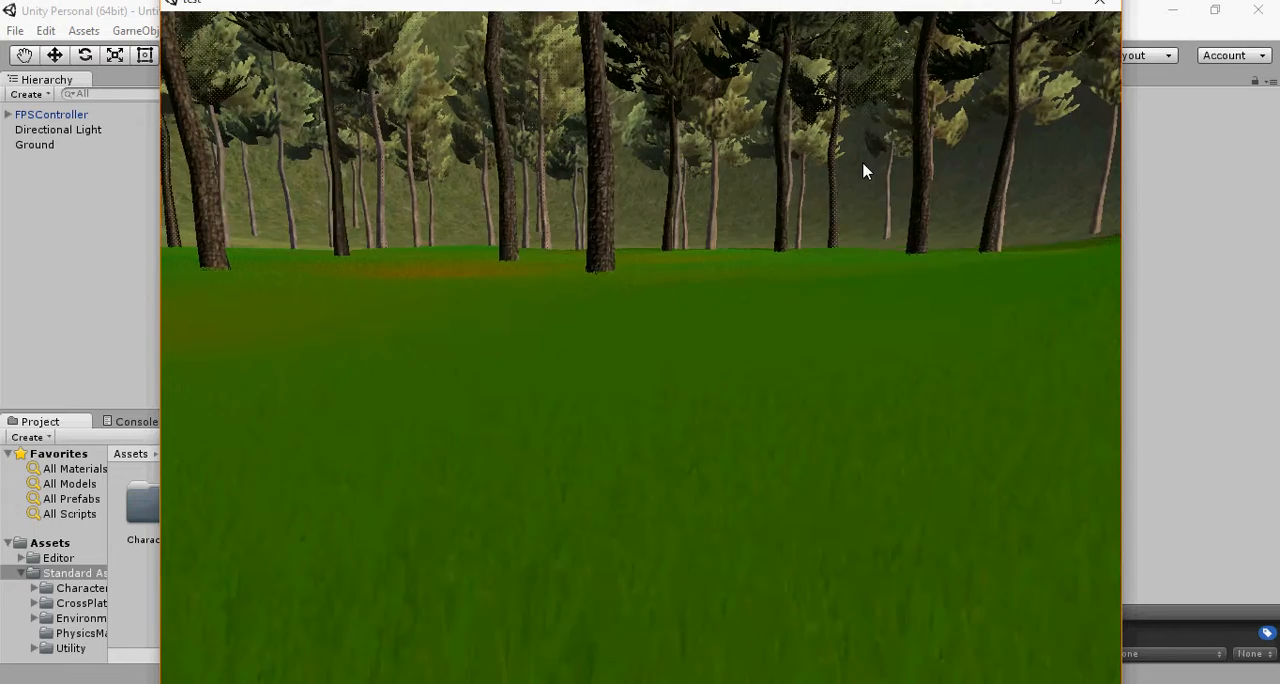
pyautogui.press('w')
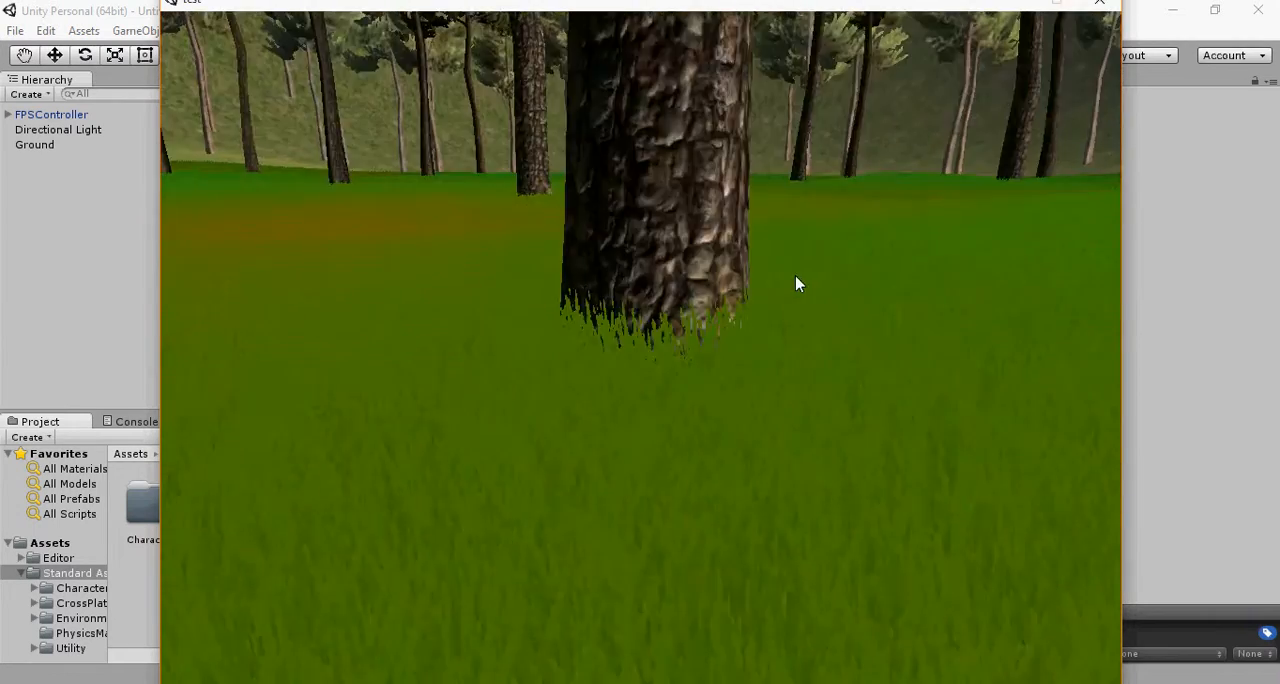
pyautogui.press('w')
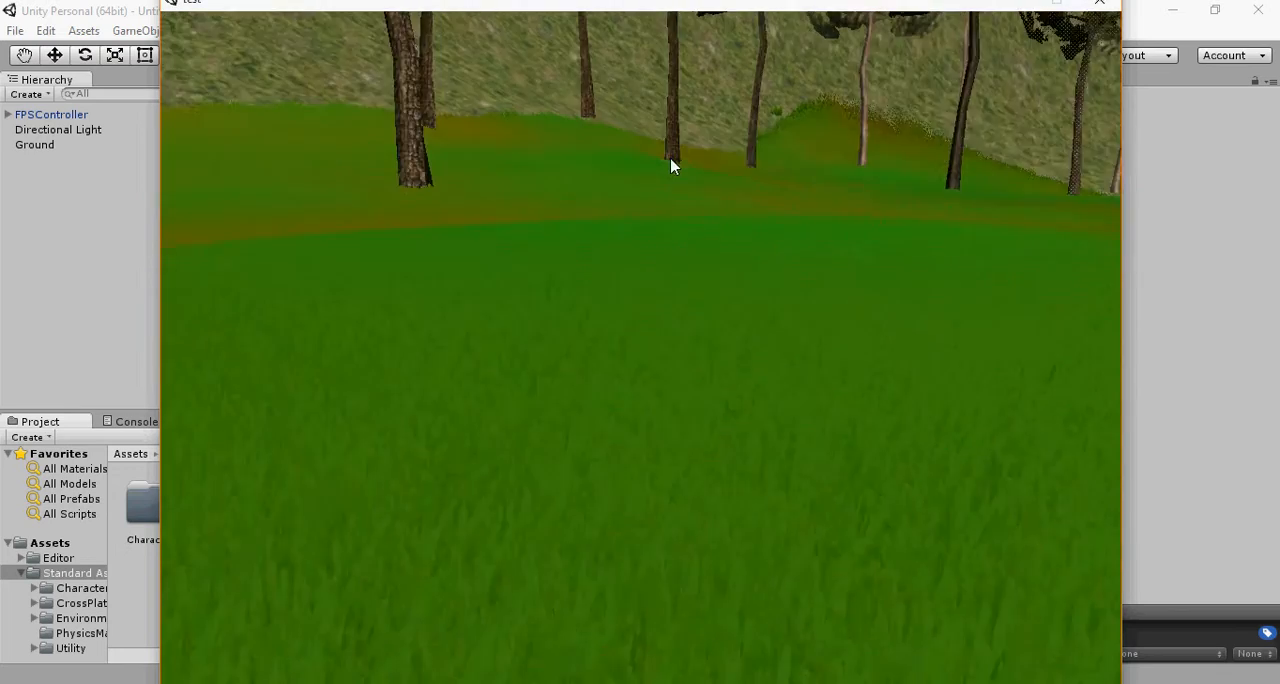
pyautogui.press('w')
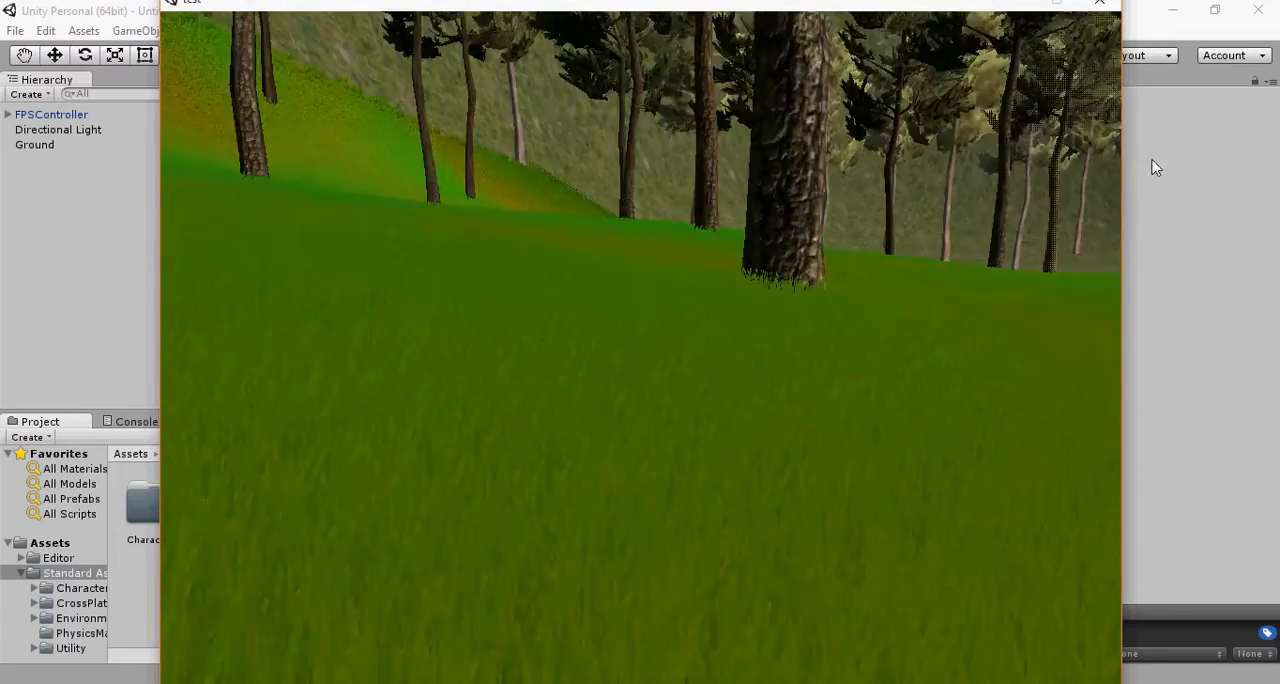
pyautogui.press('w')
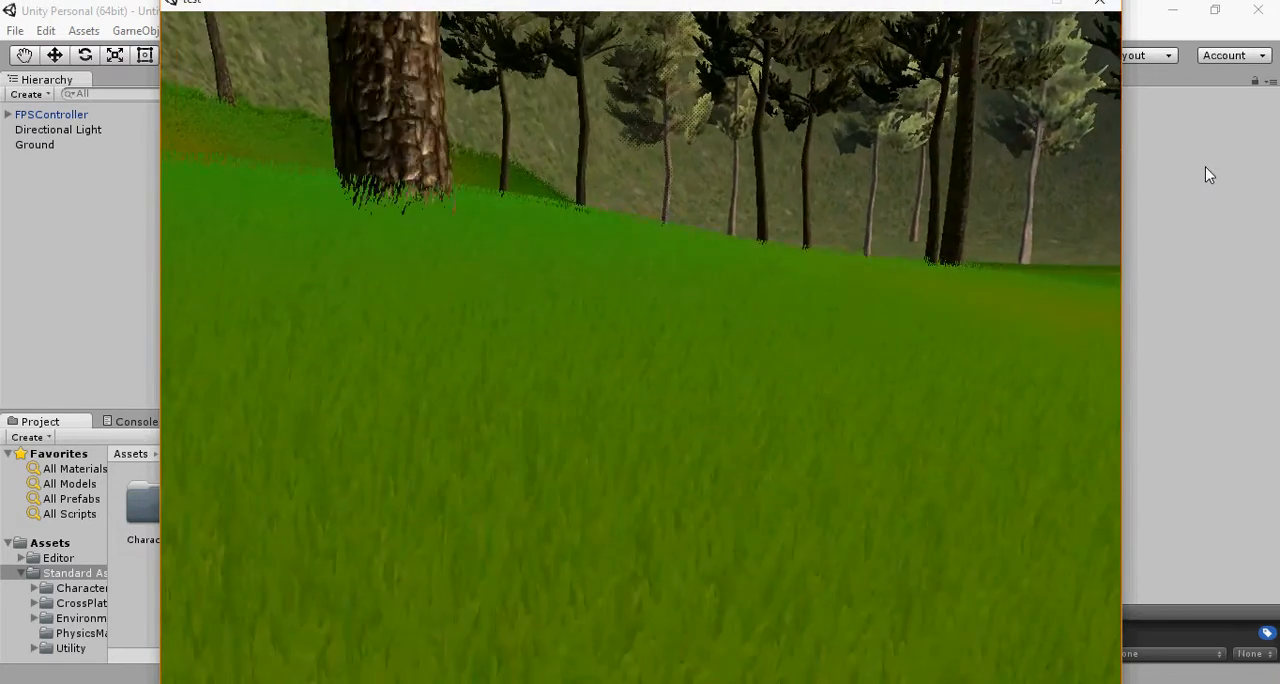
pyautogui.press('w')
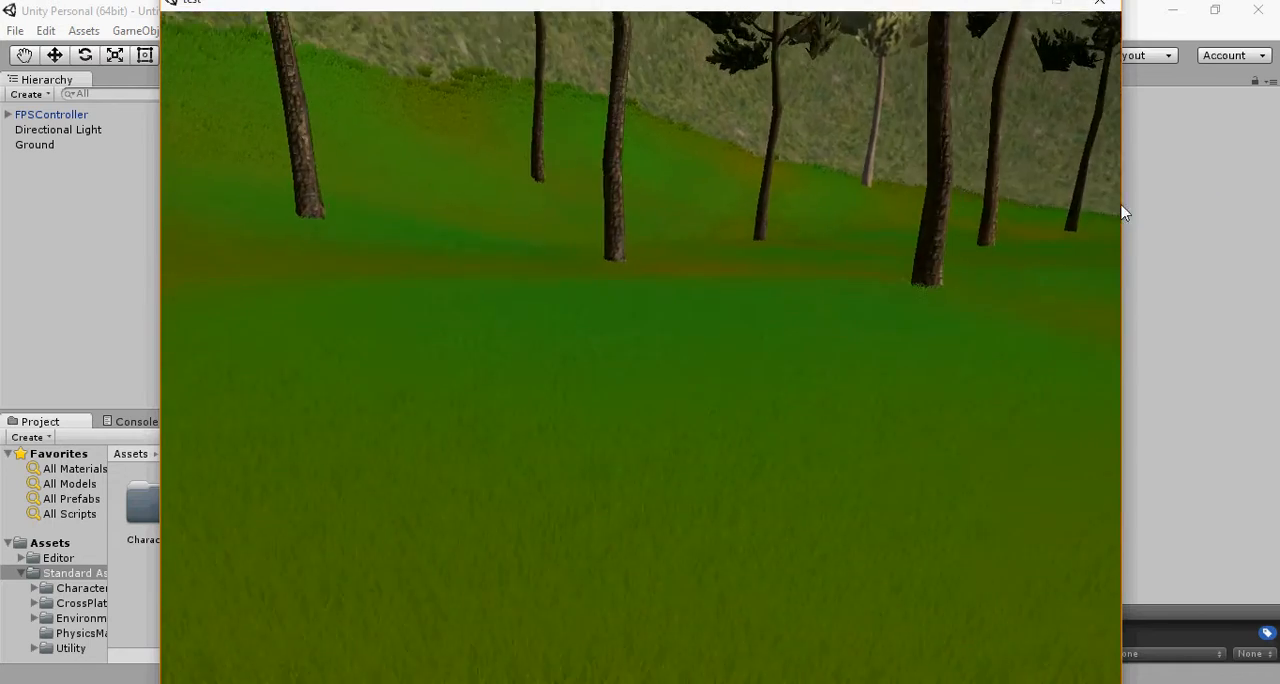
pyautogui.press('w')
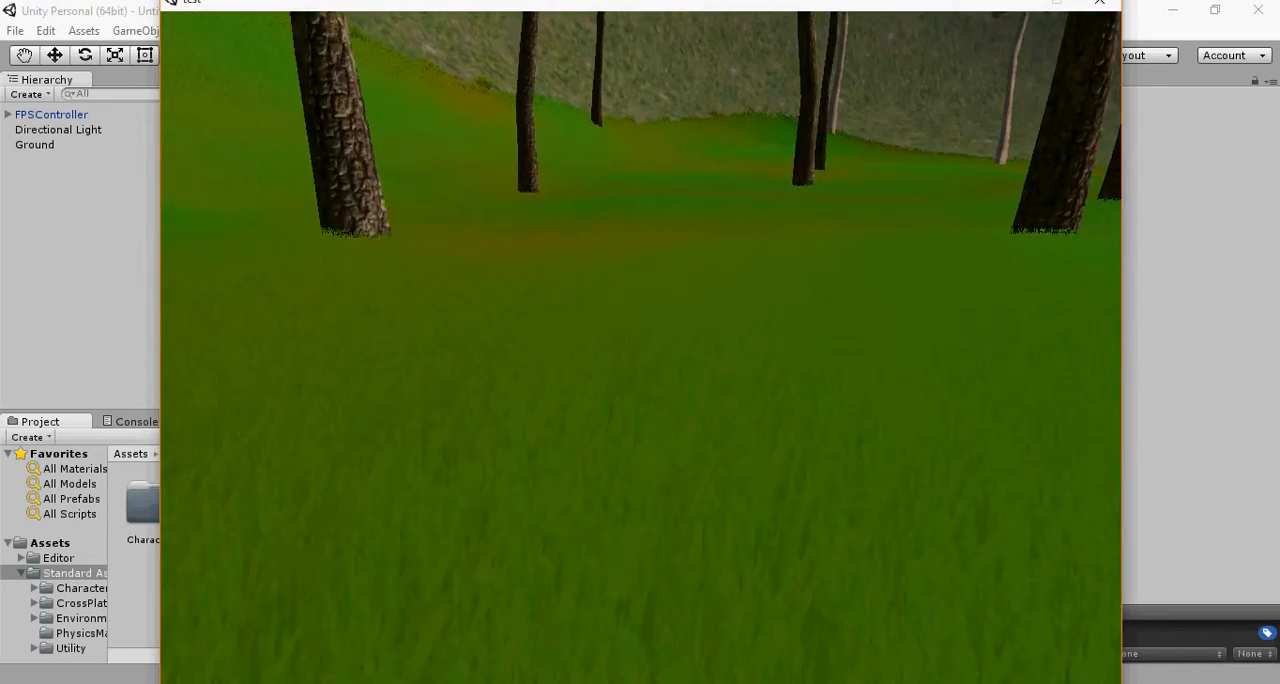
pyautogui.press('w')
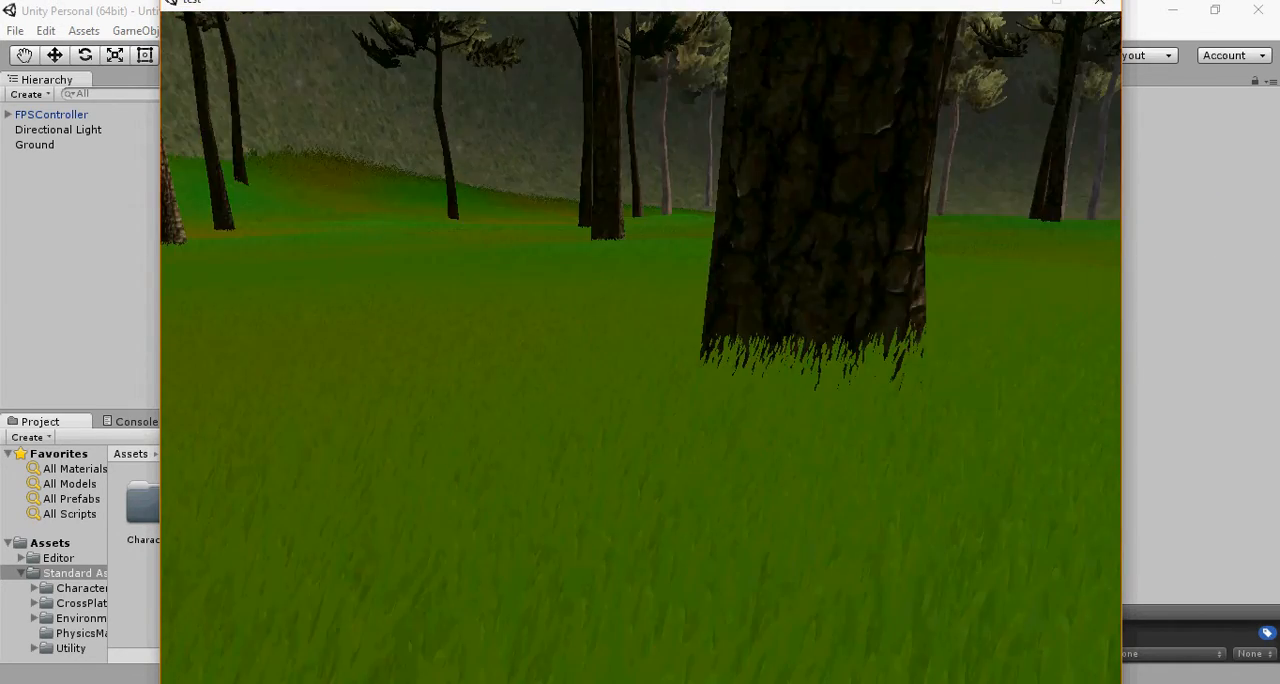
pyautogui.press('Escape')
# Step: Walk out of the forest to the crater wall and climb the slope up to the rim
pyautogui.press('w')
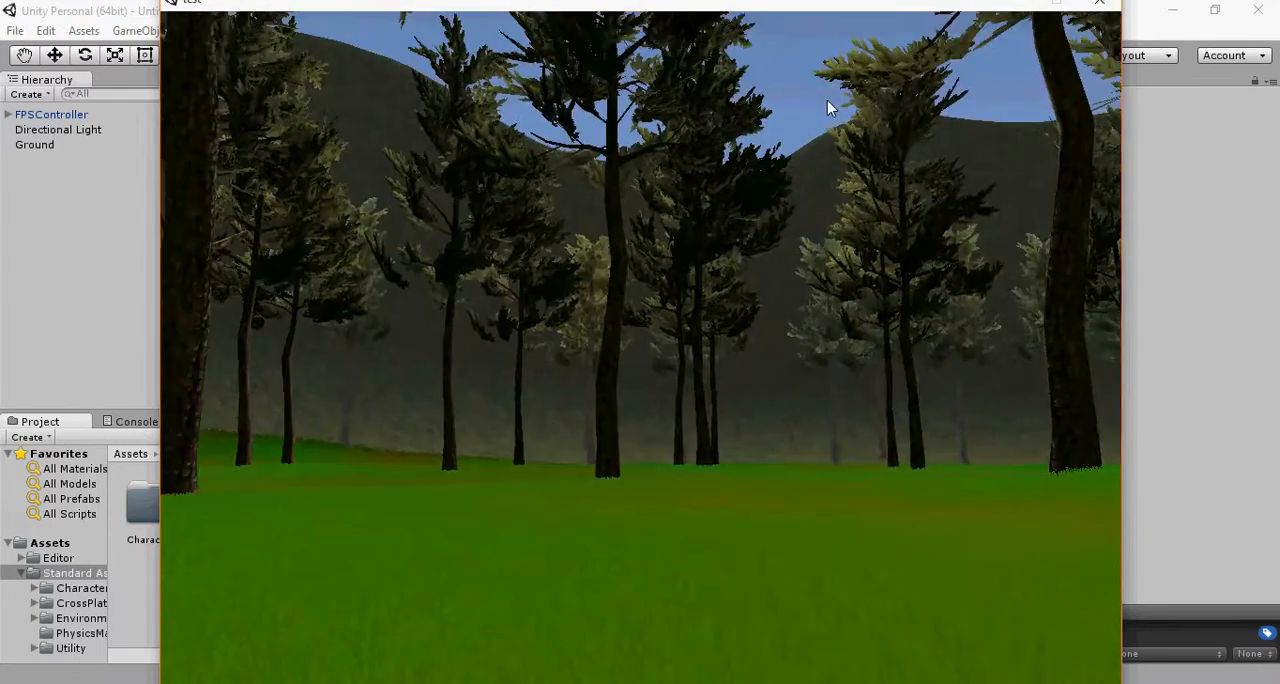
pyautogui.press('w')
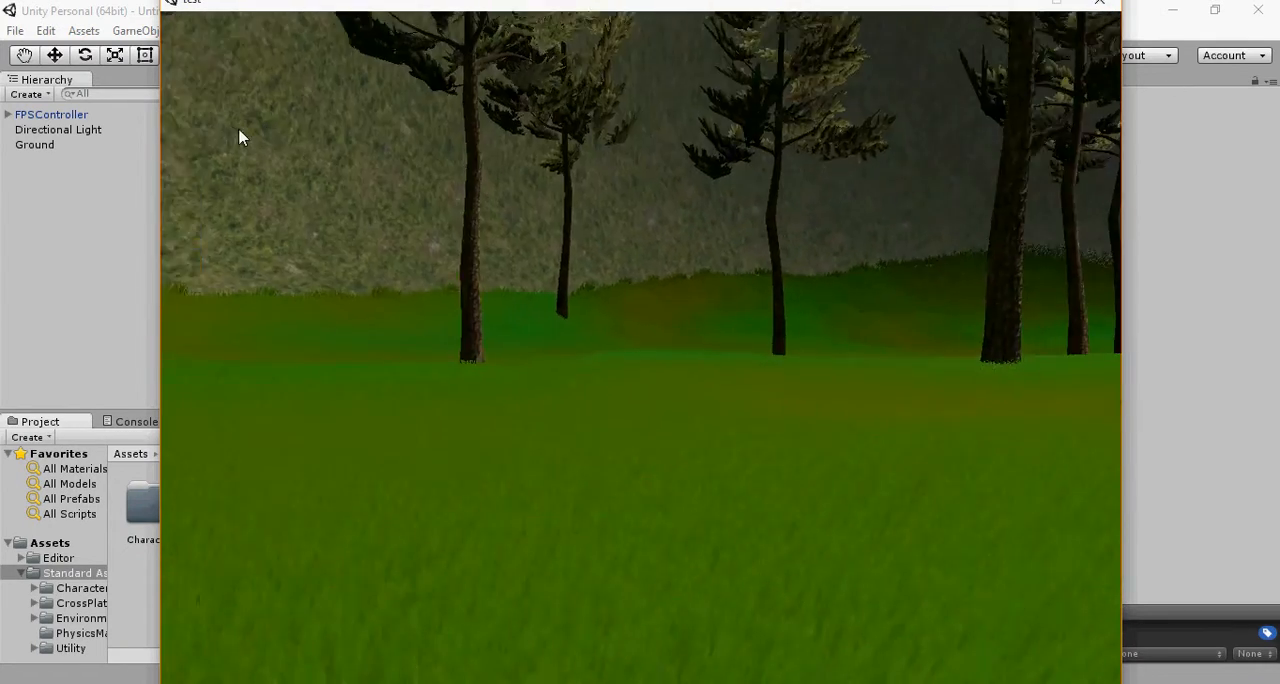
pyautogui.press('w')
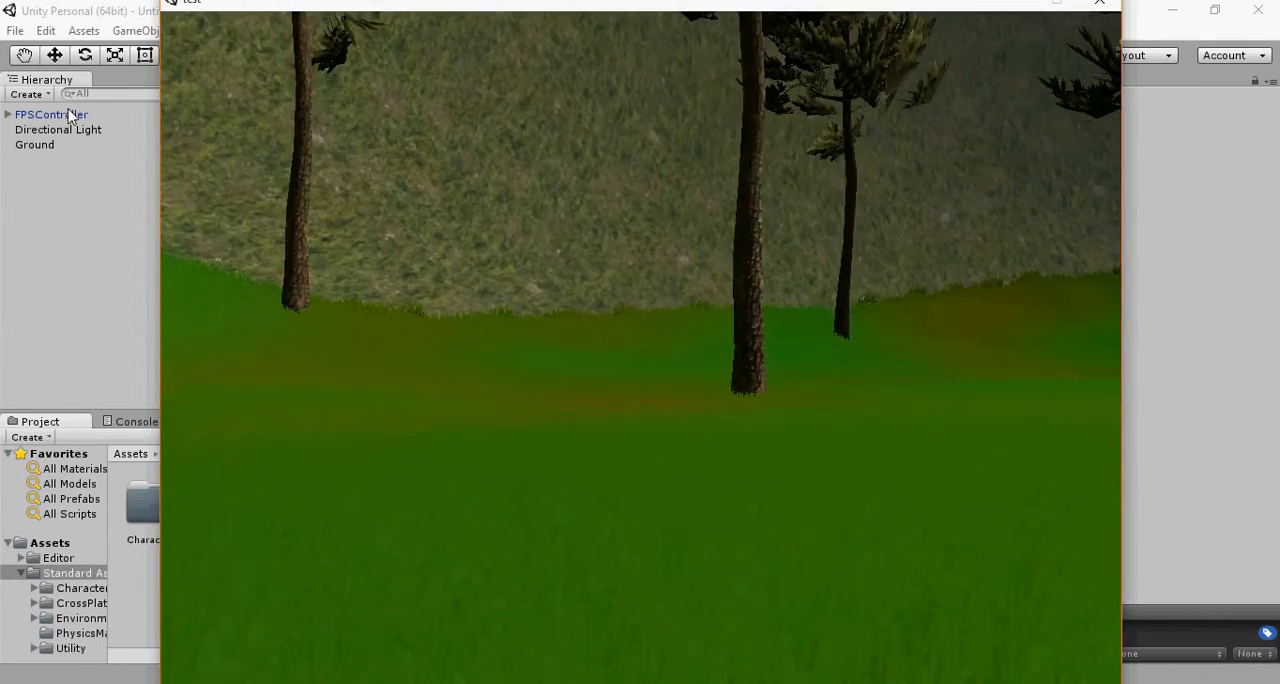
pyautogui.press('w')
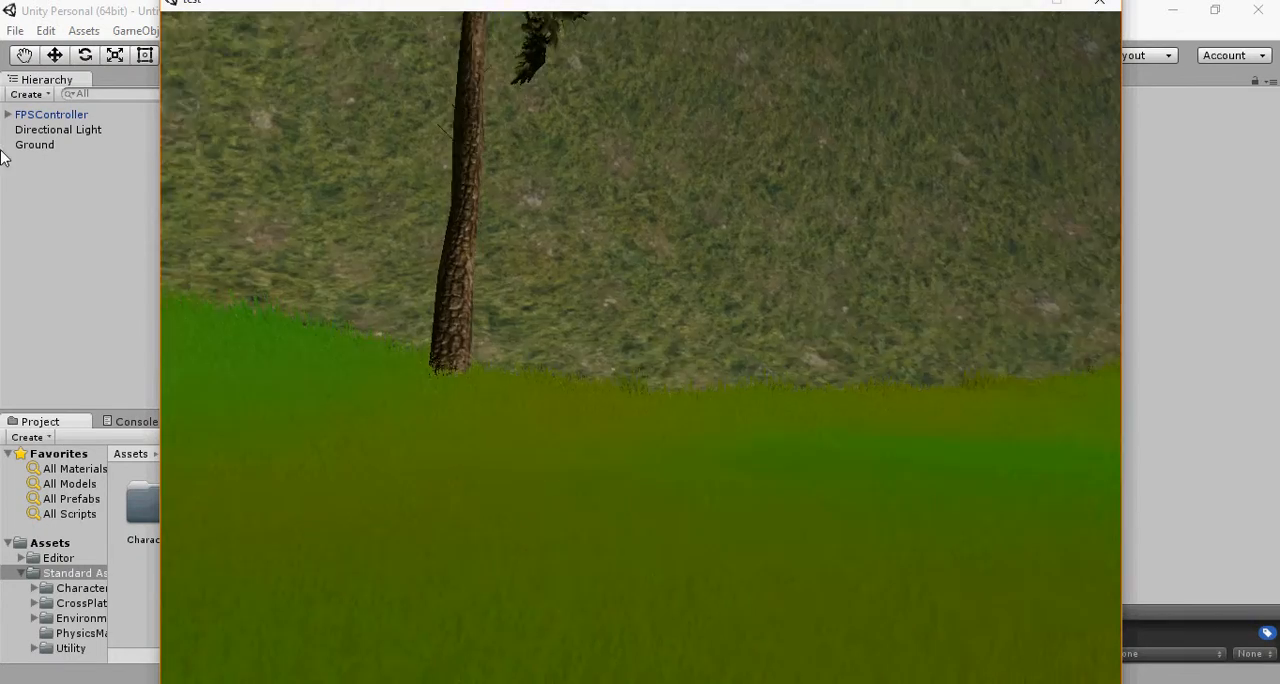
pyautogui.press('w')
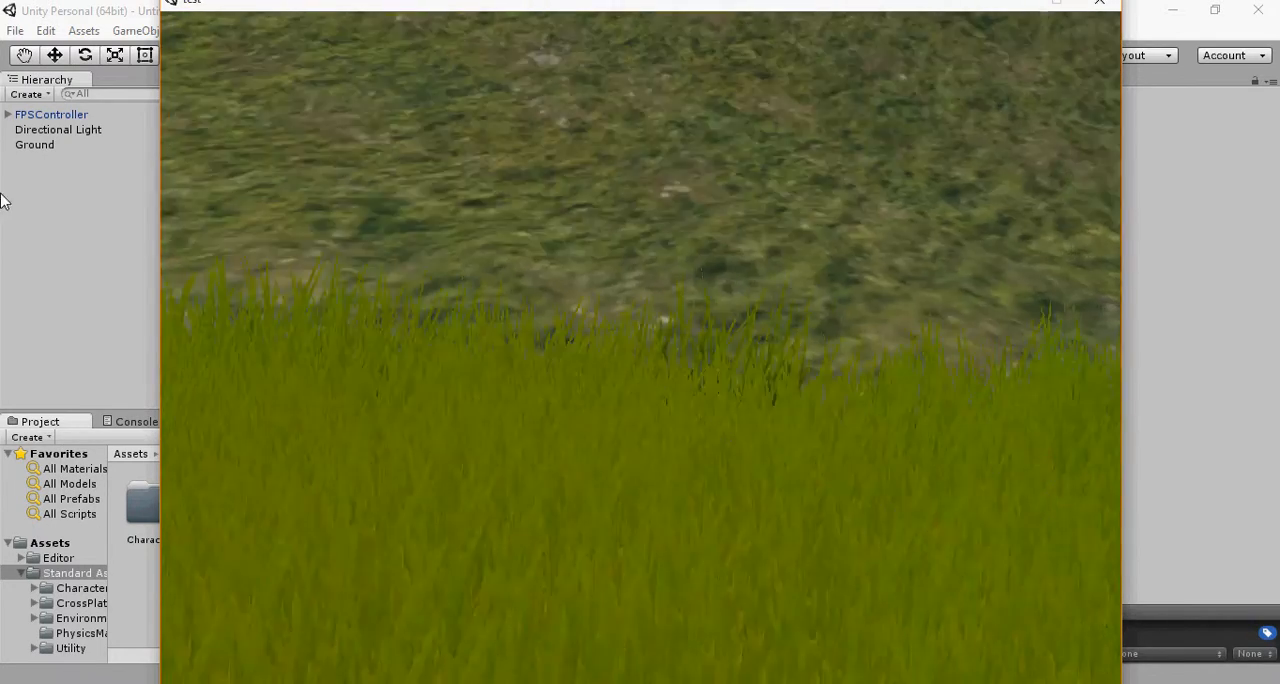
pyautogui.press('w')
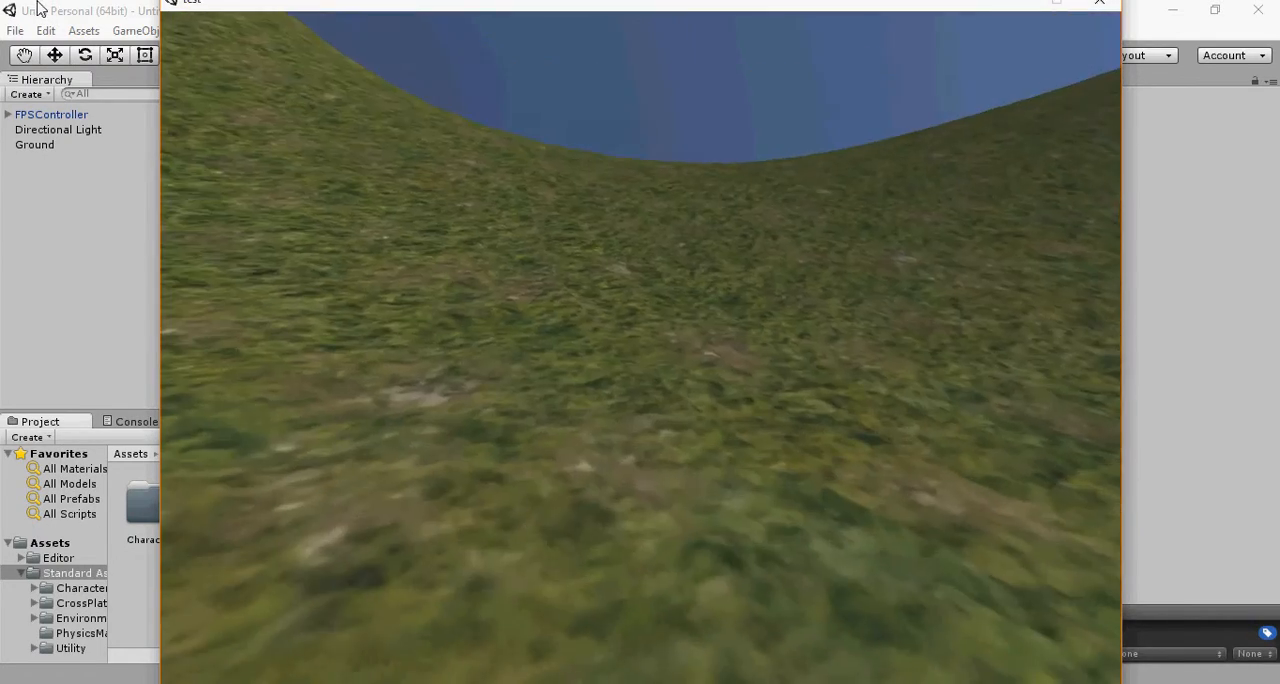
pyautogui.press('w')
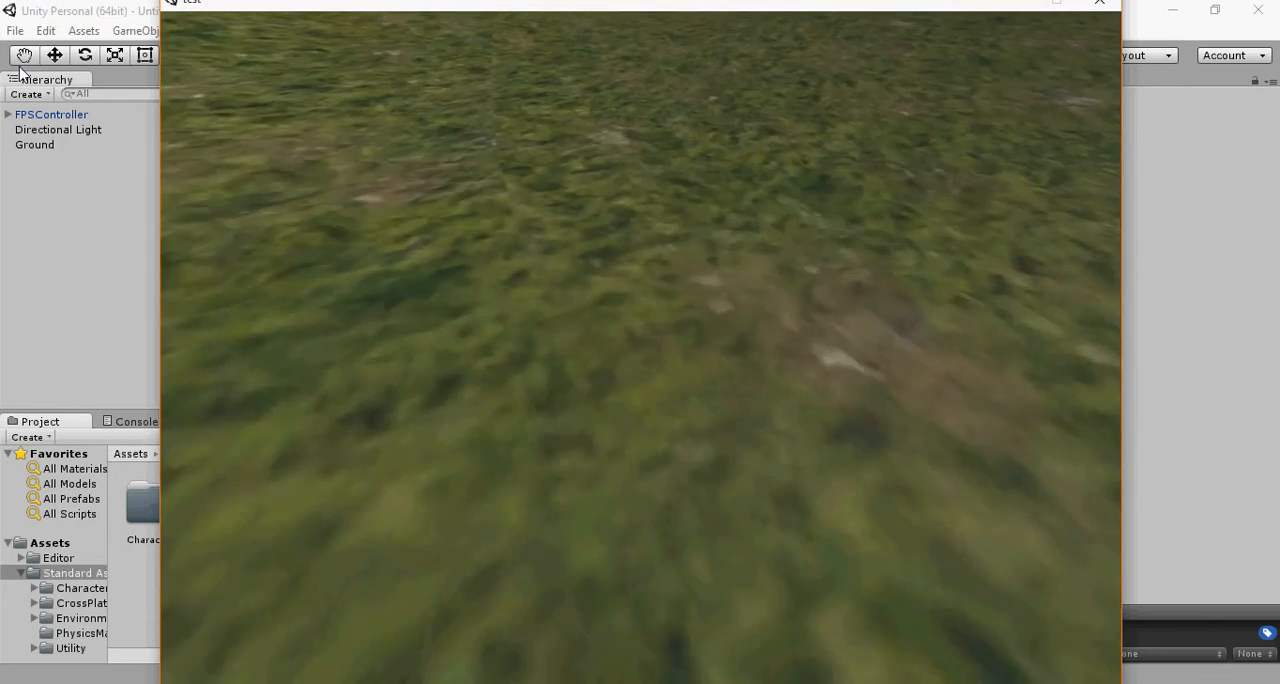
pyautogui.press('w')
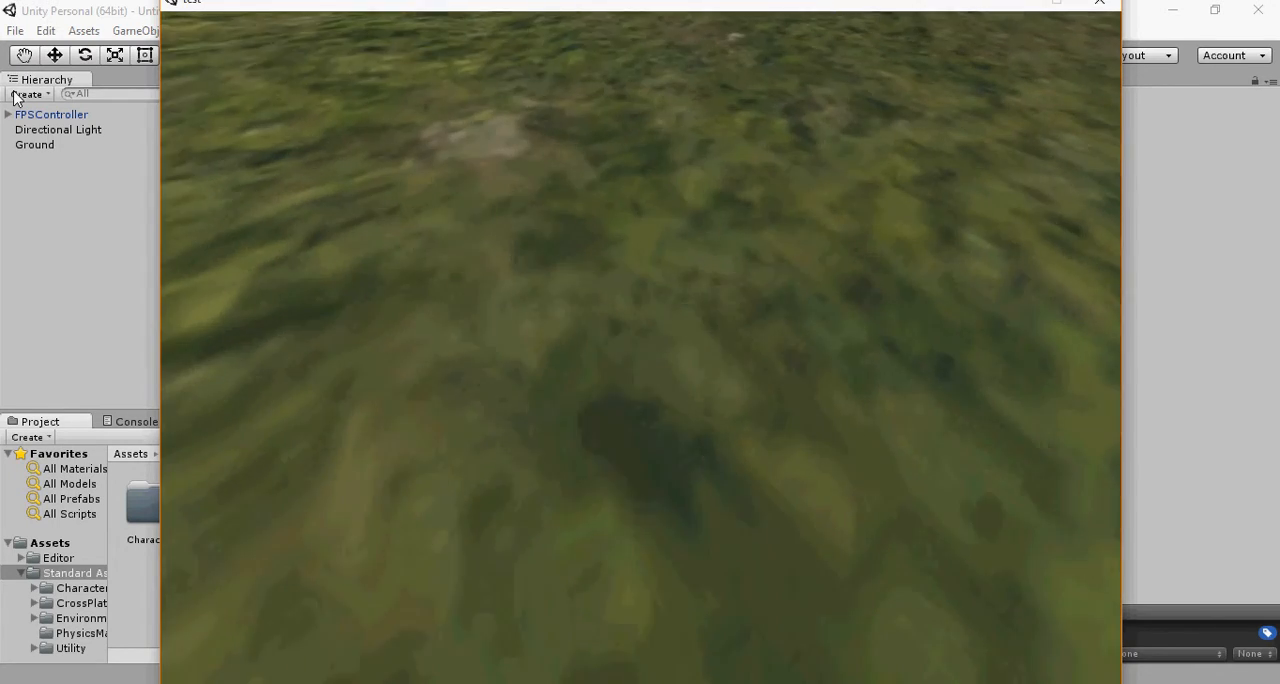
pyautogui.press('w')
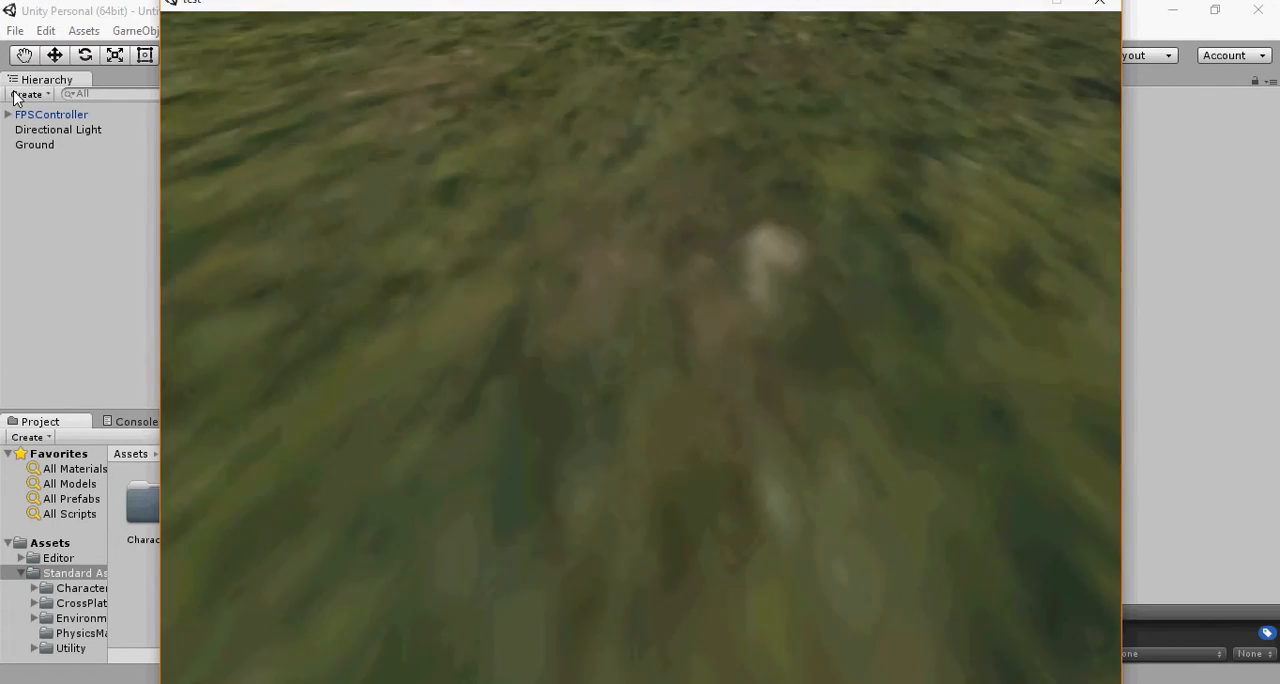
pyautogui.press('w')
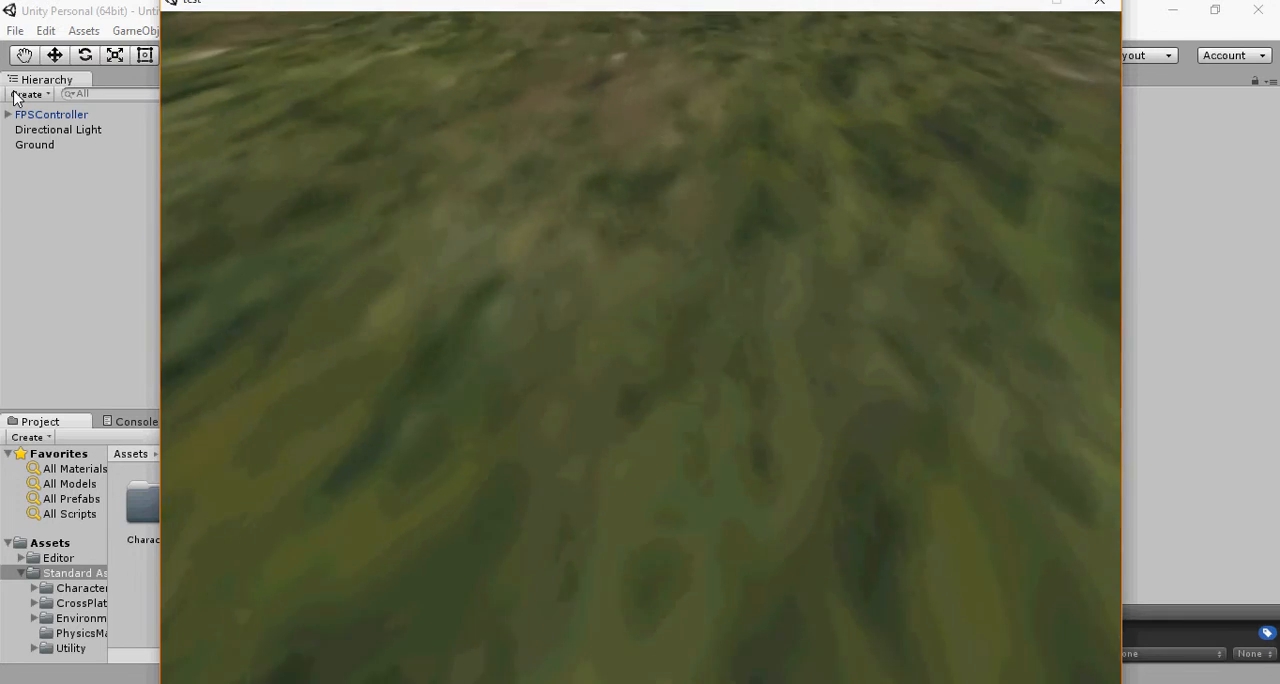
pyautogui.press('w')
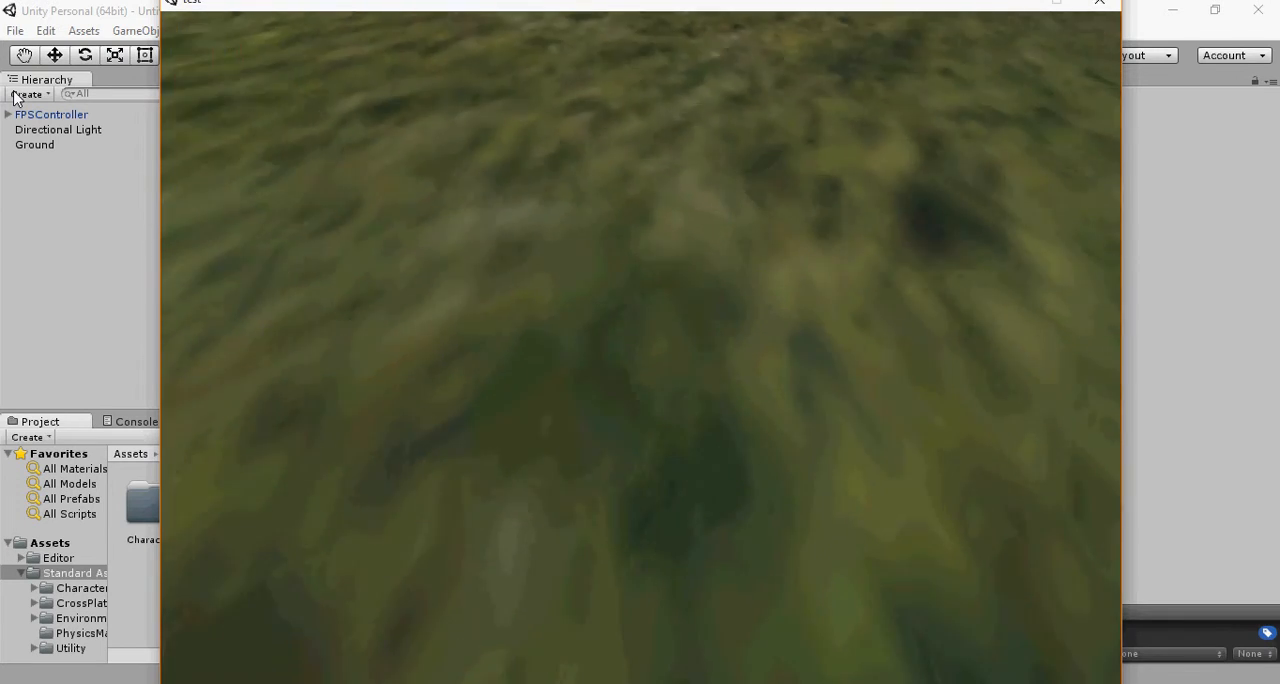
pyautogui.press('w')
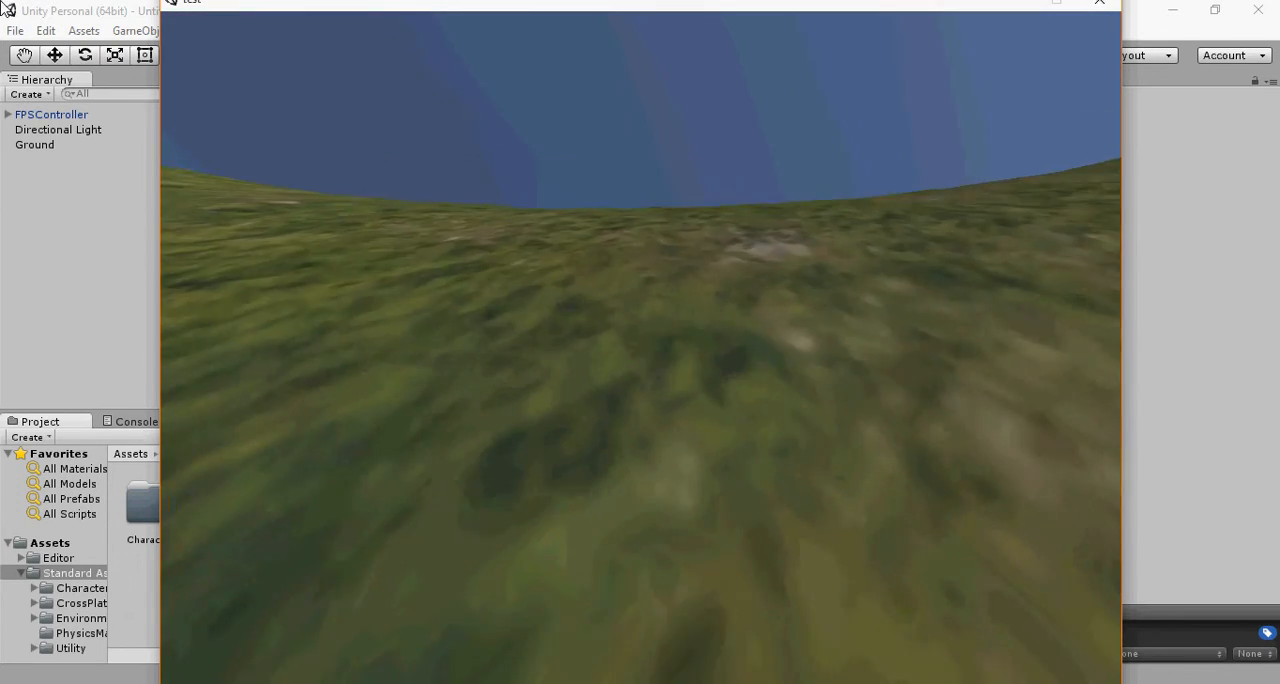
pyautogui.press('w')
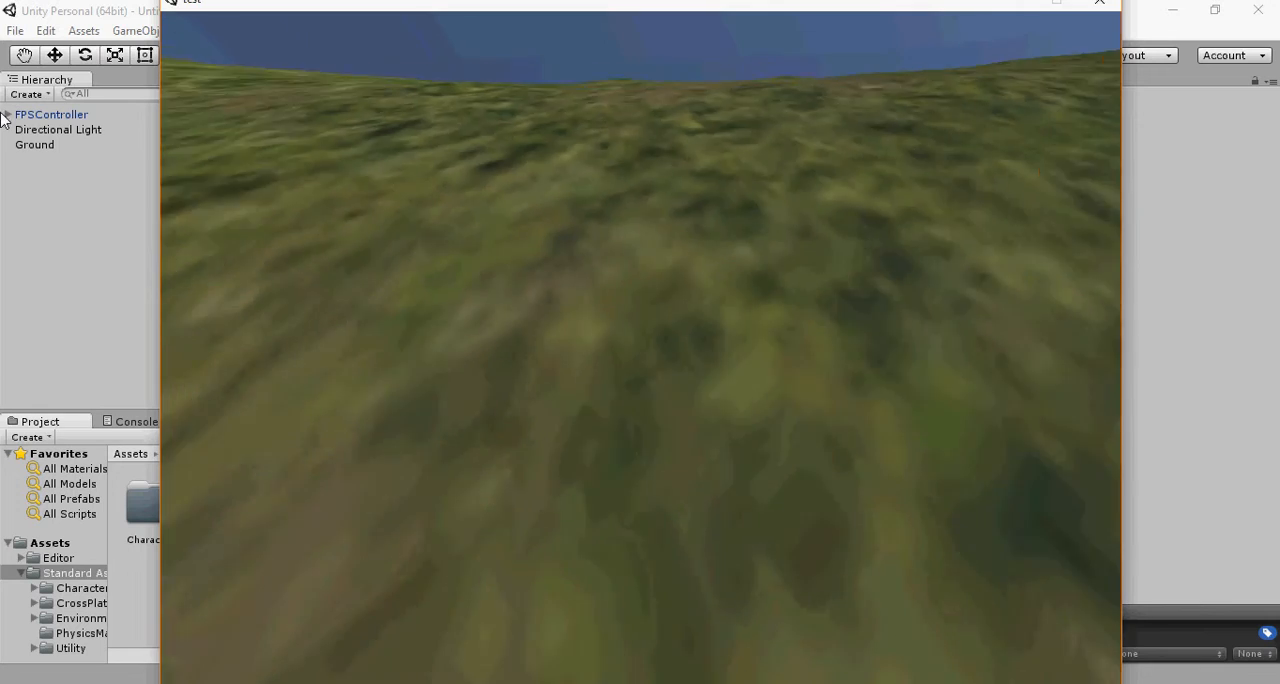
pyautogui.press('w')
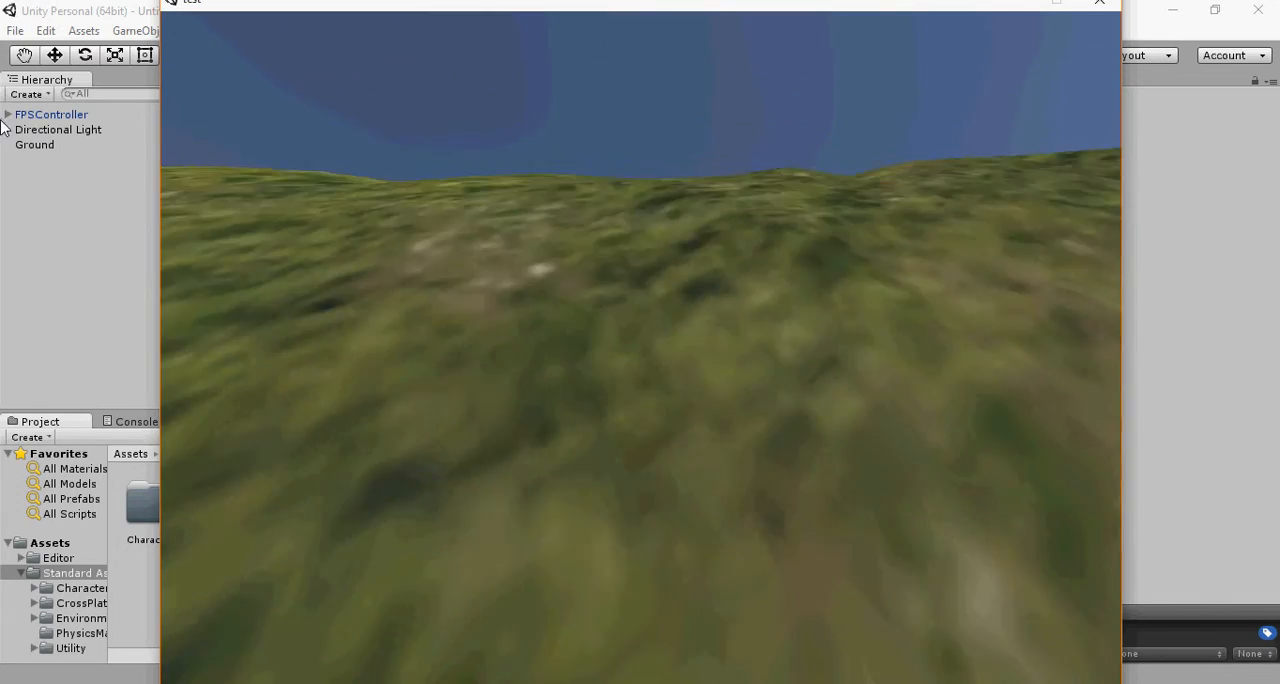
pyautogui.press('w')
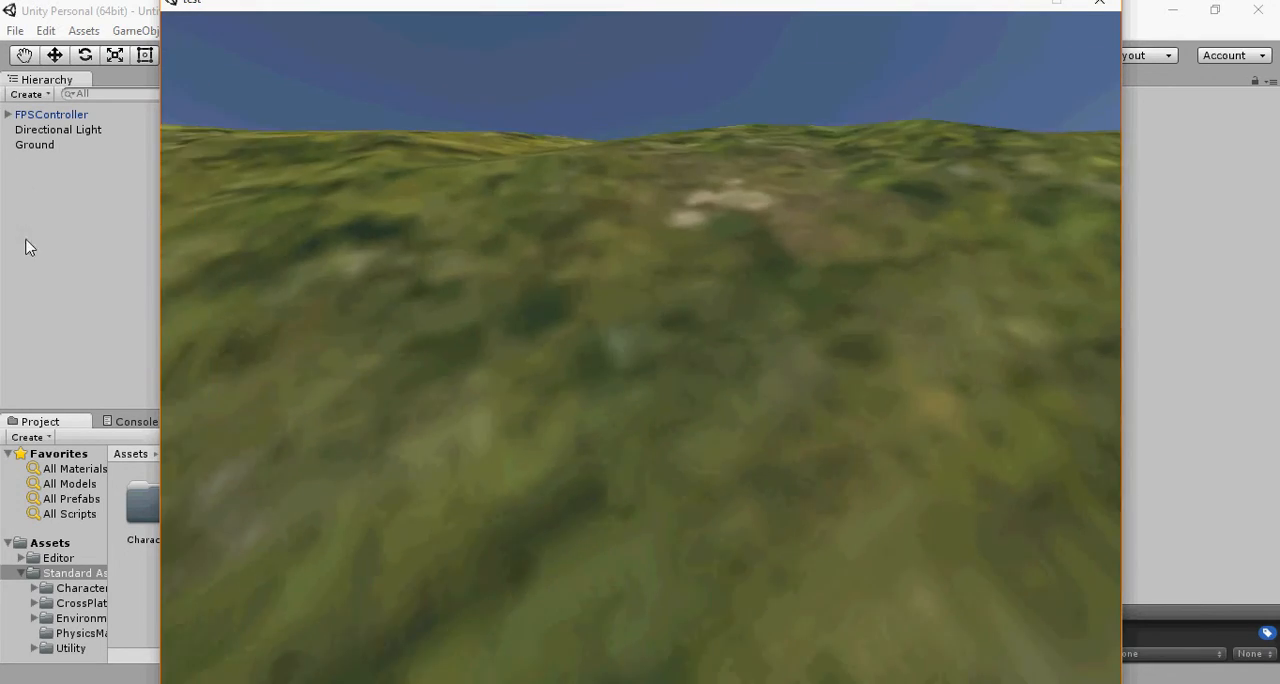
# Step: Follow the crater's ridge toward the peak to examine the terrain texture, skyline and surrounding hills
pyautogui.press('w')
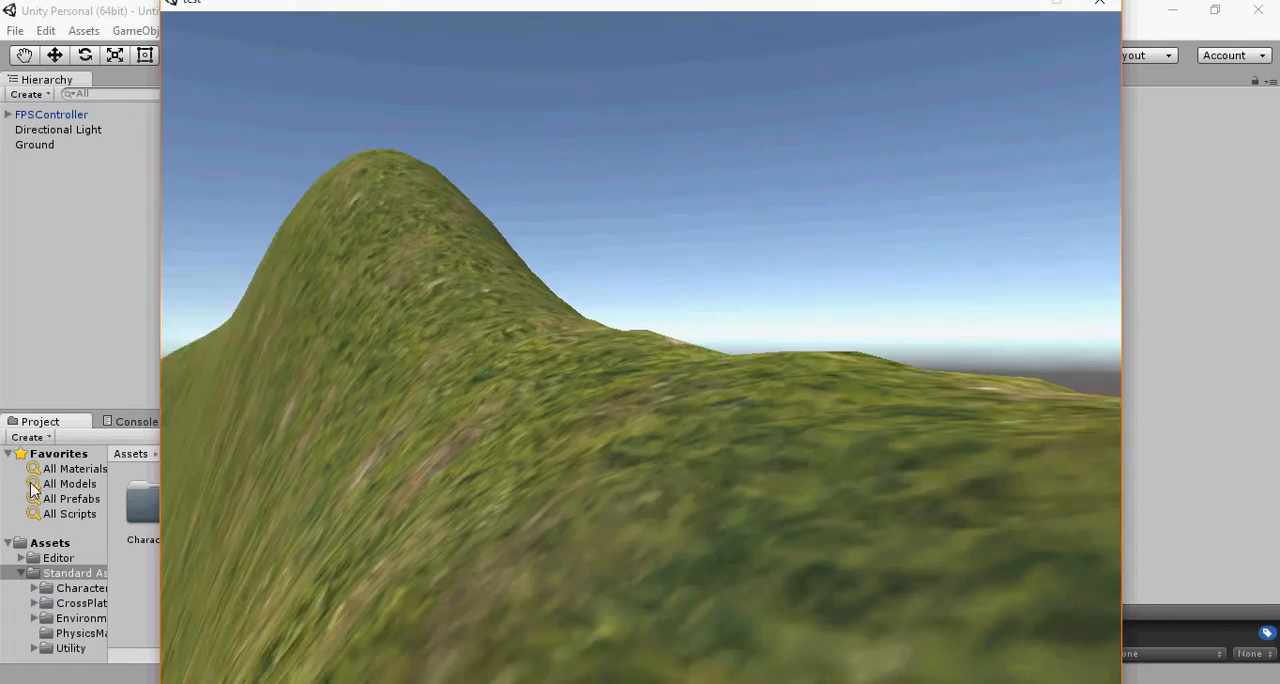
pyautogui.press('w')
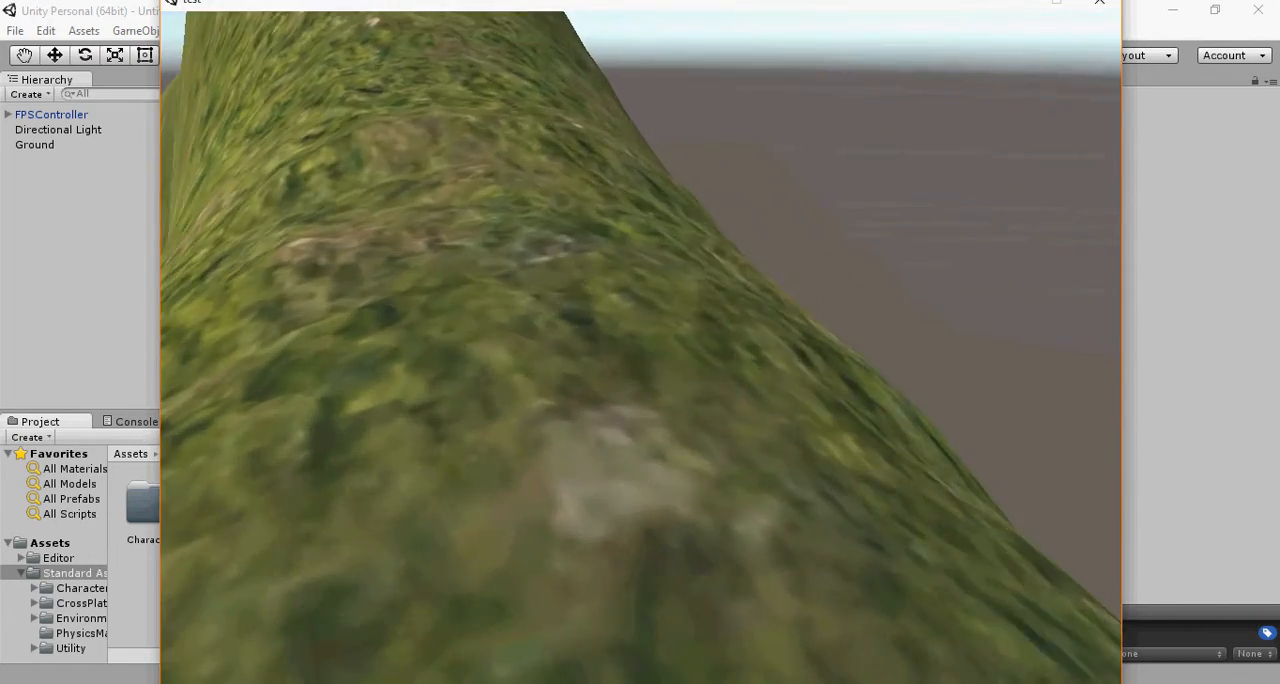
pyautogui.press('w')
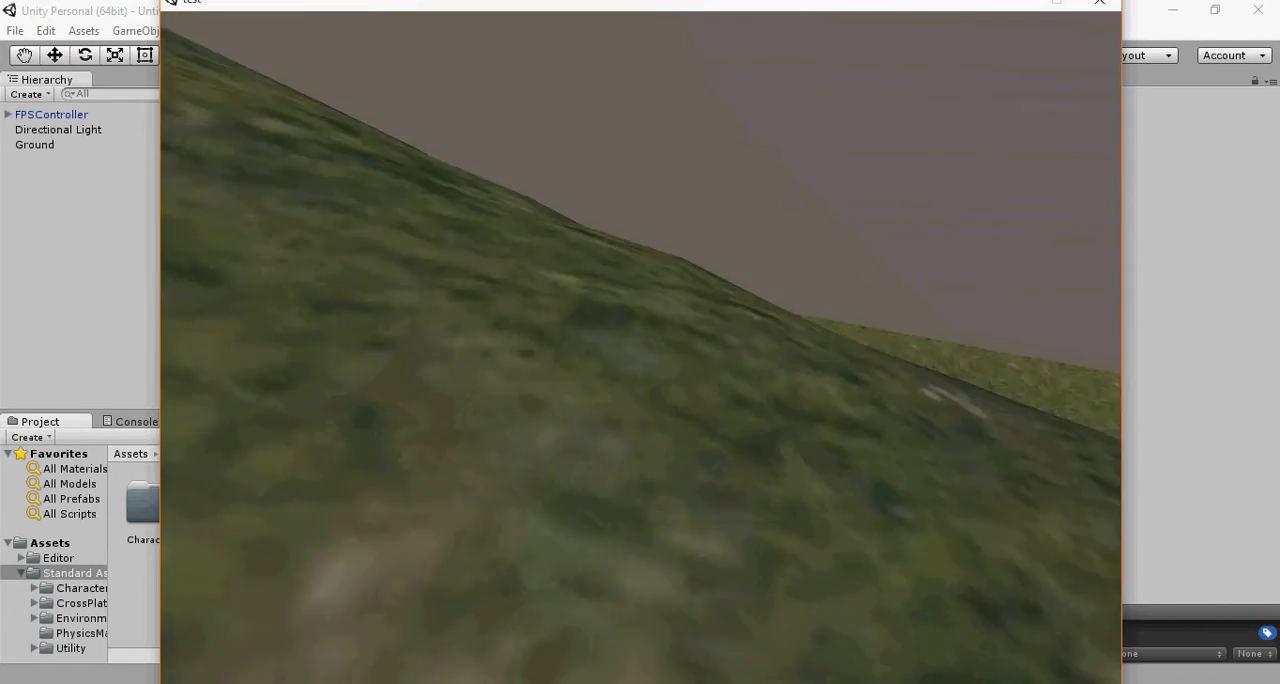
pyautogui.press('w')
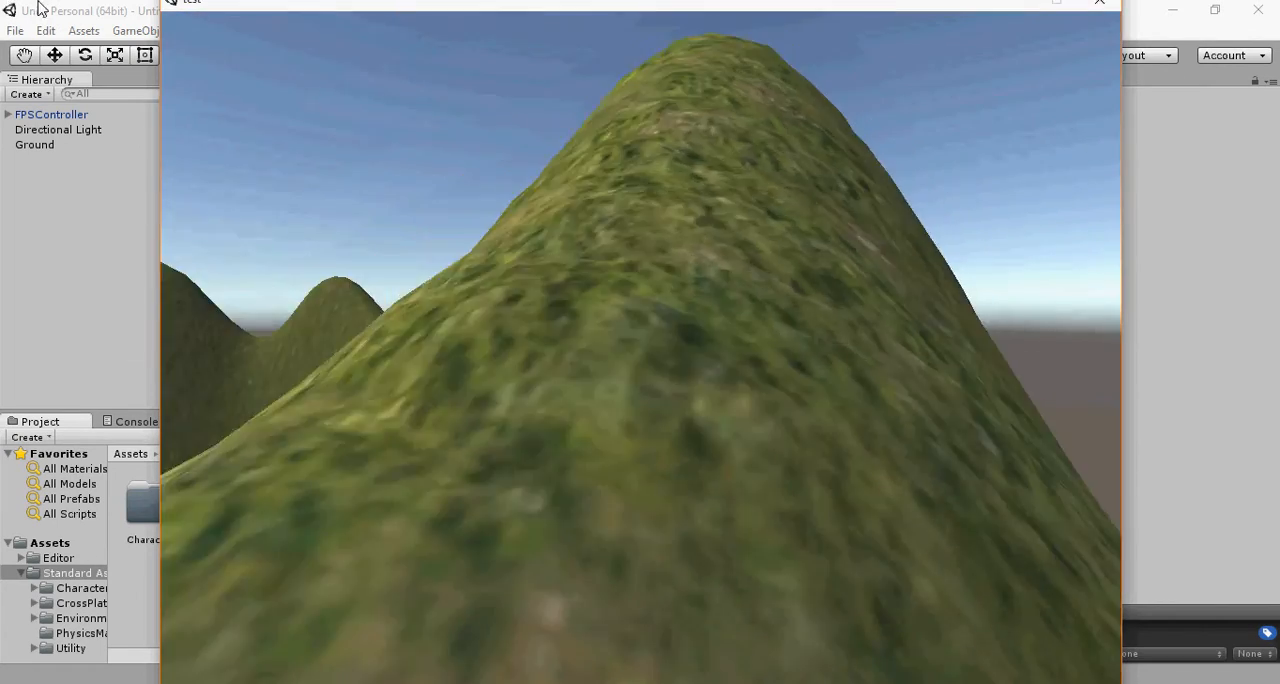
pyautogui.press('w')
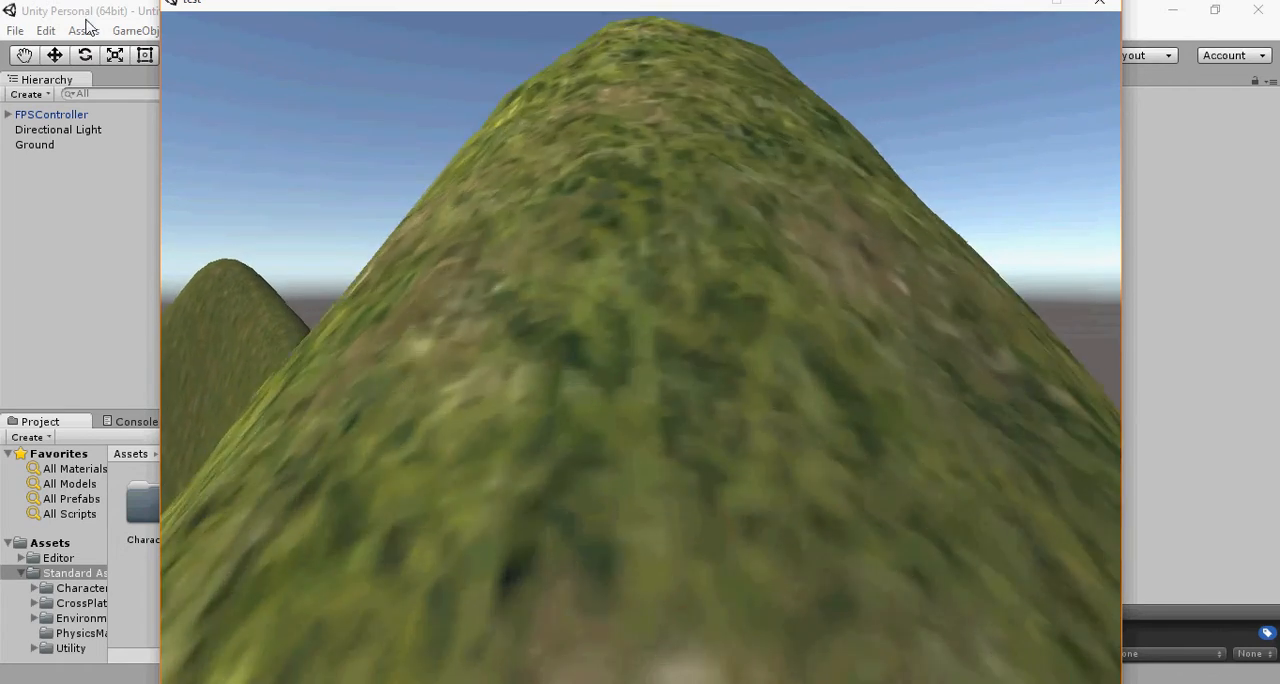
pyautogui.press('w')
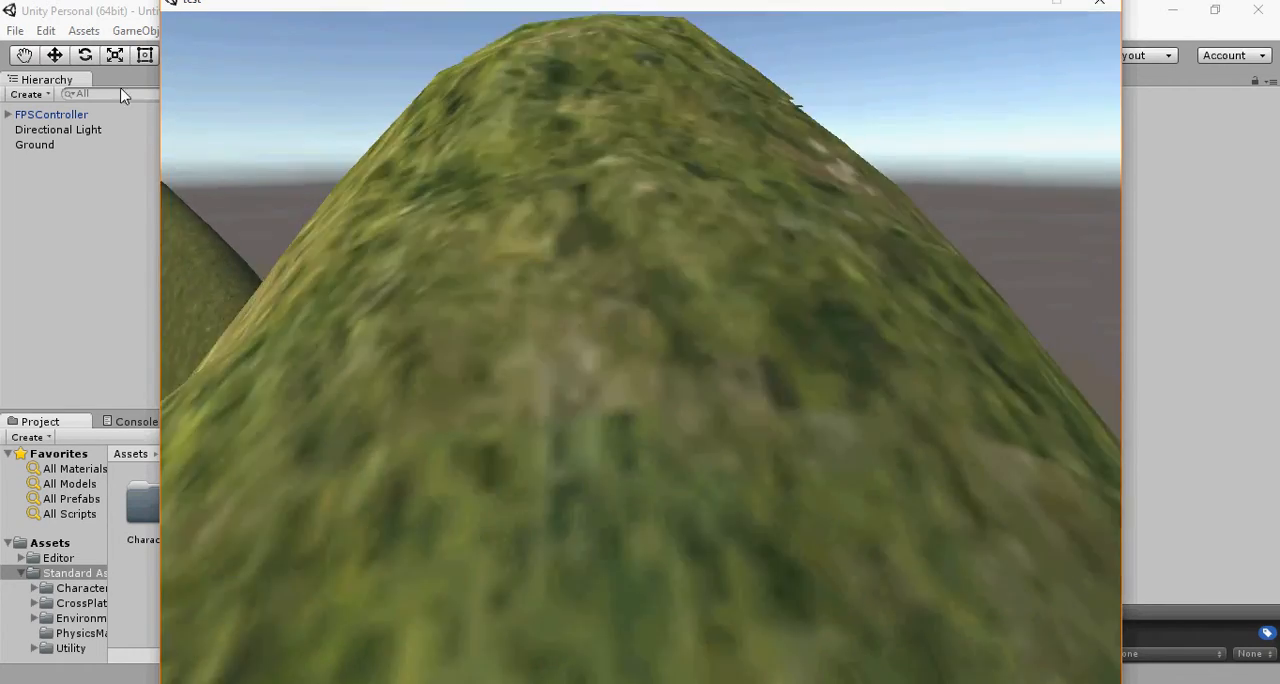
pyautogui.press('w')
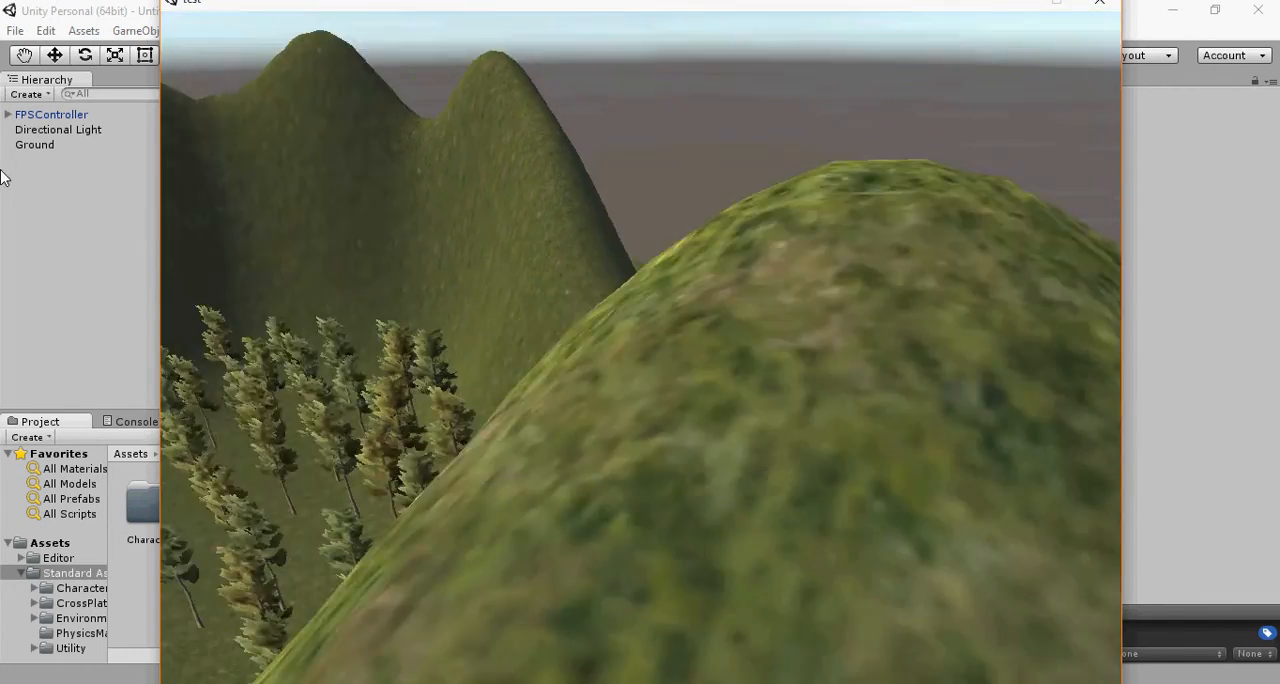
# Step: Descend the inner slope from the ridge to the grass edge and close the game
pyautogui.press('w')
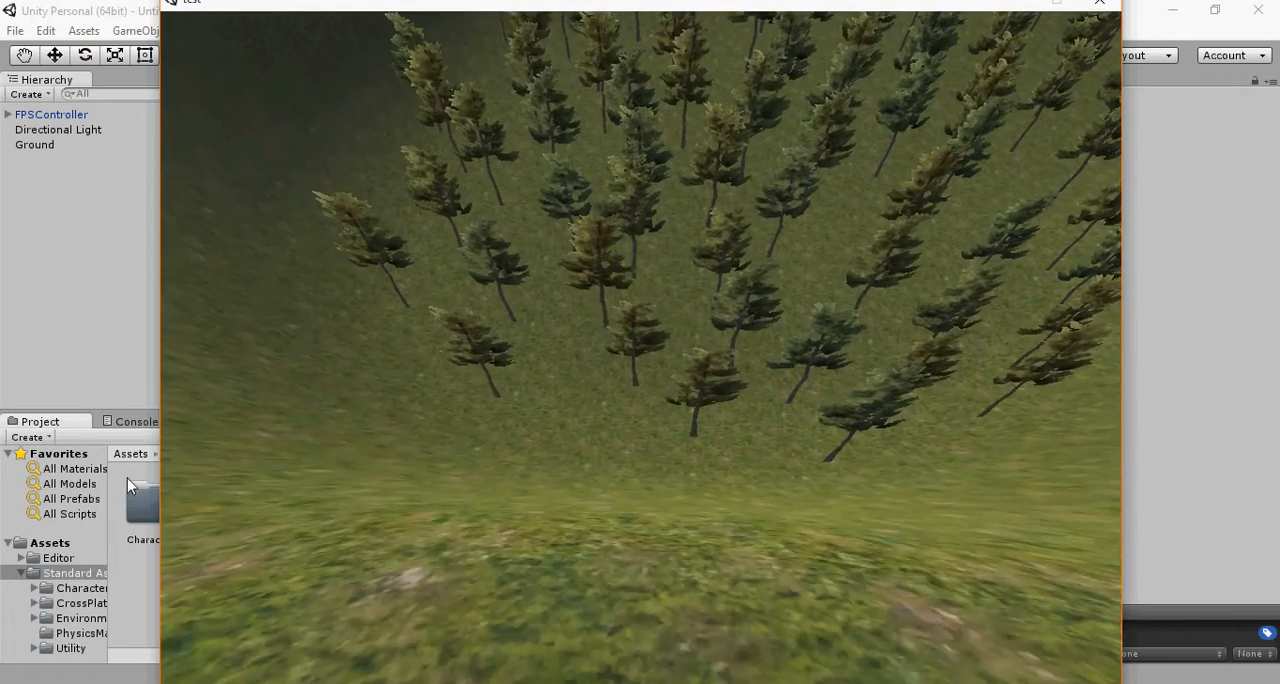
pyautogui.press('w')
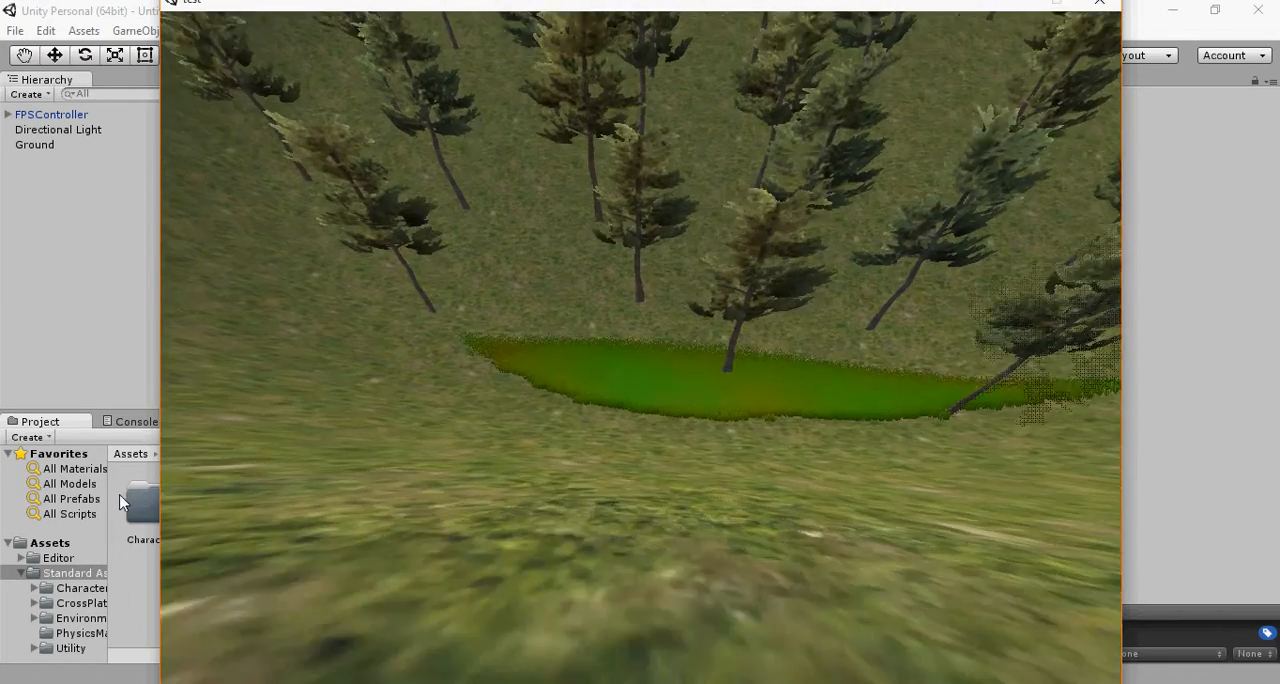
pyautogui.press('w')
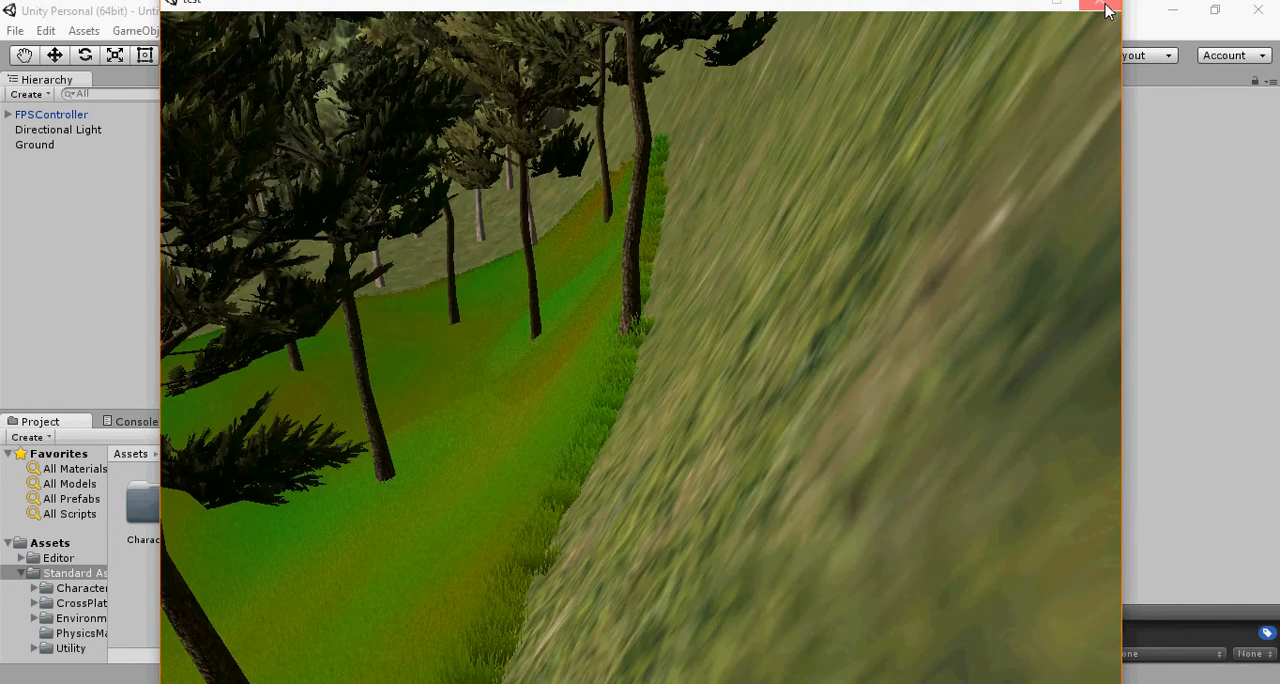
pyautogui.click(1102, 5)
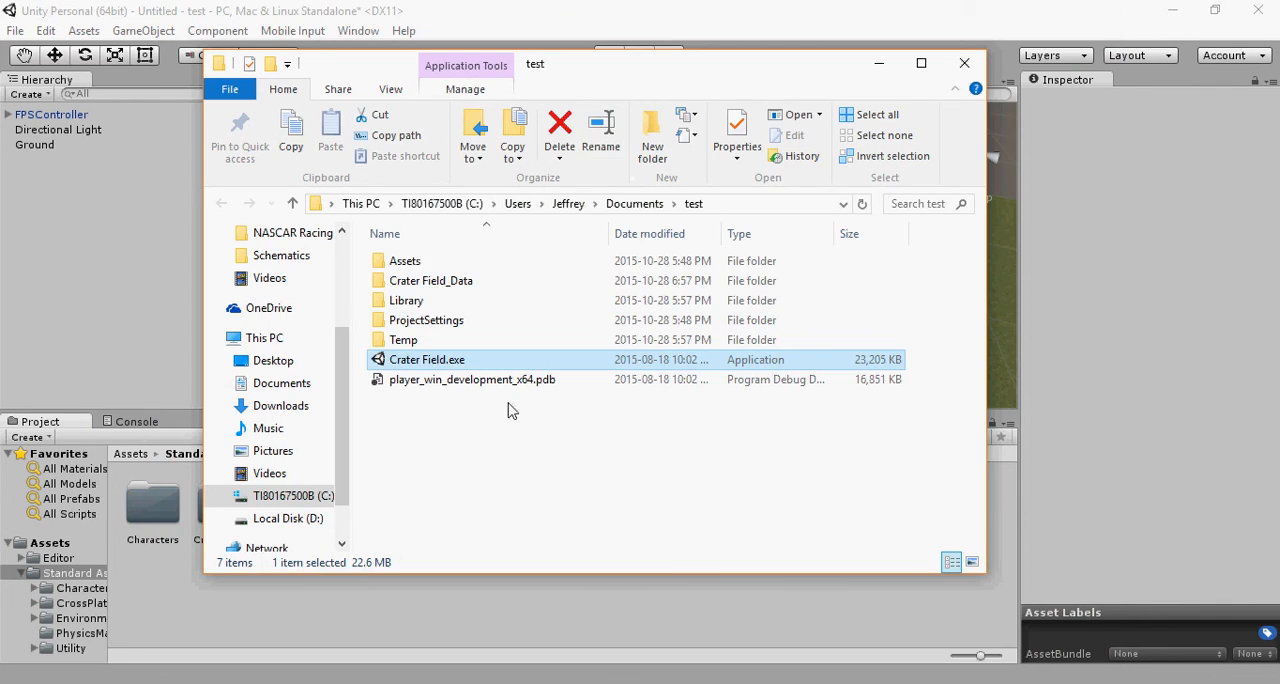
# Step: Close the test project's folder window and the Build Settings dialog, keeping Development Build enabled
pyautogui.click(506, 441)
pyautogui.click(450, 265)
pyautogui.moveTo(439, 395)
pyautogui.mouseDown()
pyautogui.moveTo(431, 294)
pyautogui.moveTo(428, 391)
pyautogui.mouseUp()
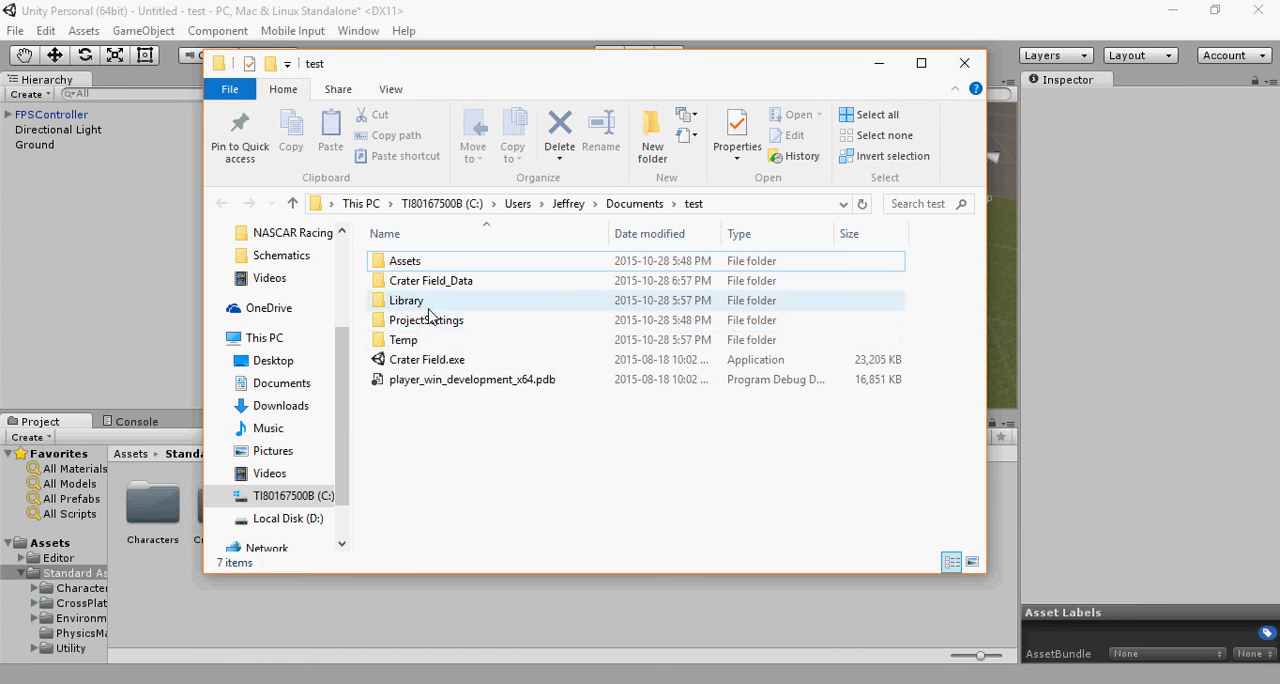
pyautogui.click(965, 64)
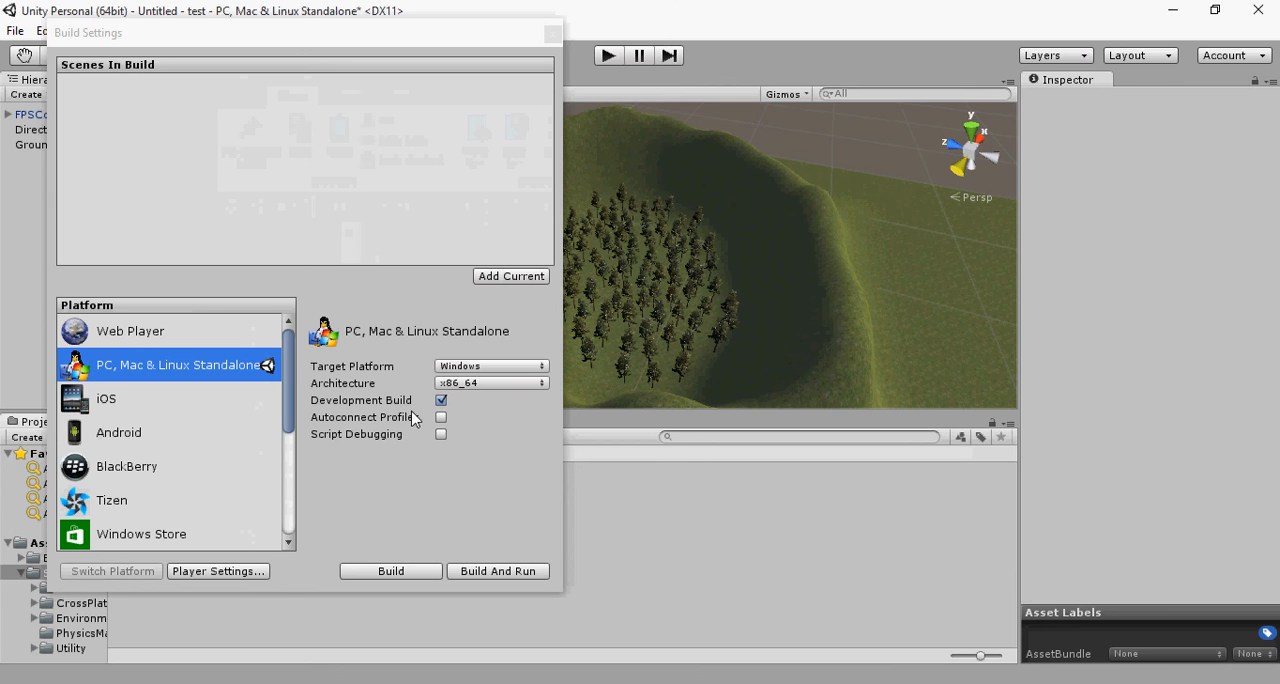
pyautogui.click(440, 401)
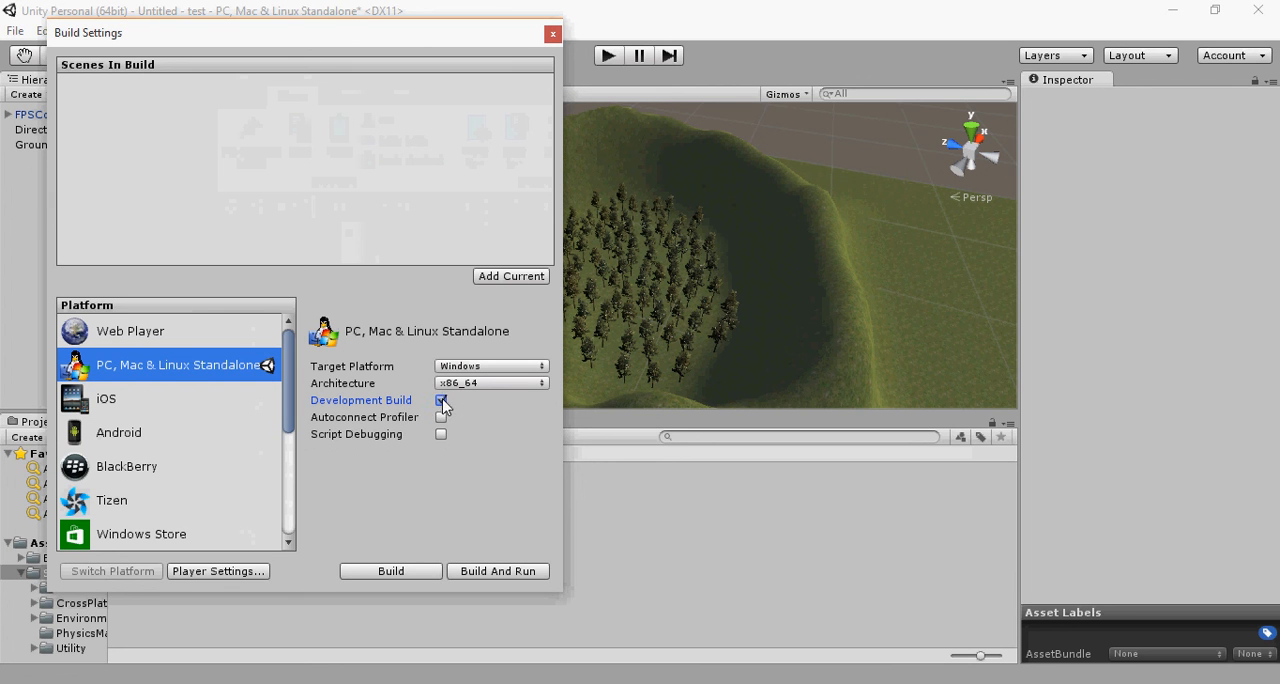
pyautogui.click(553, 35)
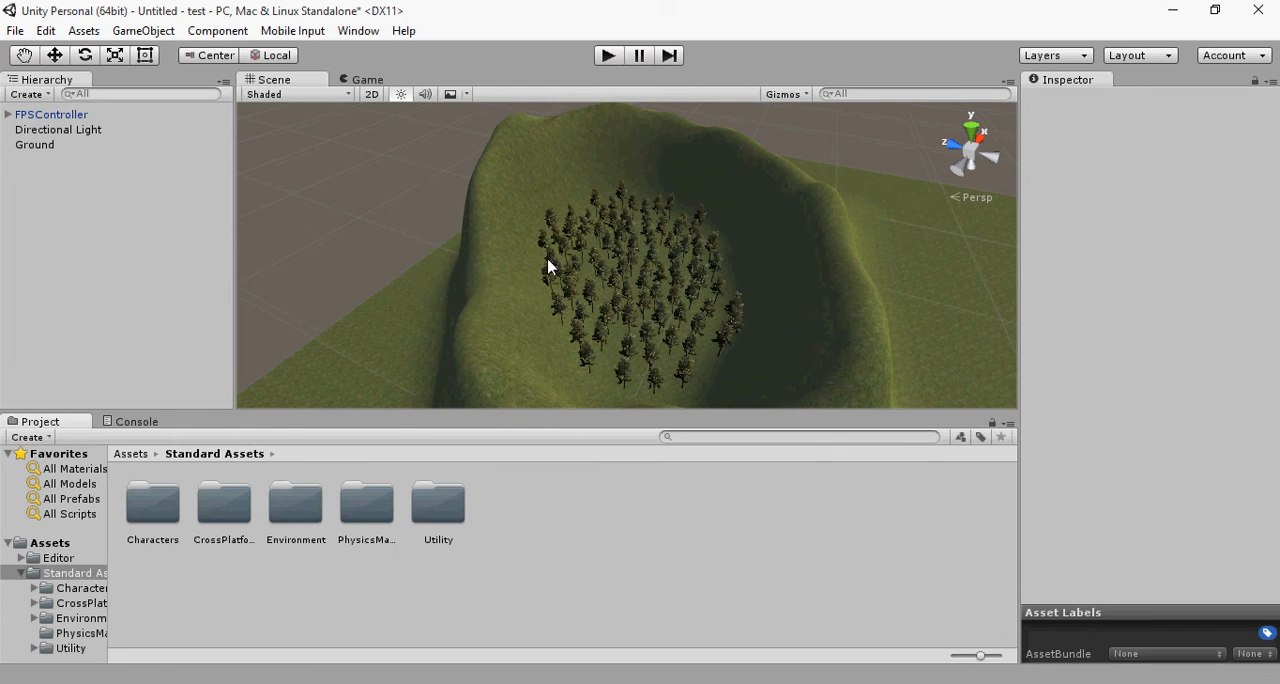
# Step: Save the crater scene as a new scene file named TUT in the project's Assets folder
pyautogui.scroll(3, 553, 263)
pyautogui.scroll(-4, 575, 260)
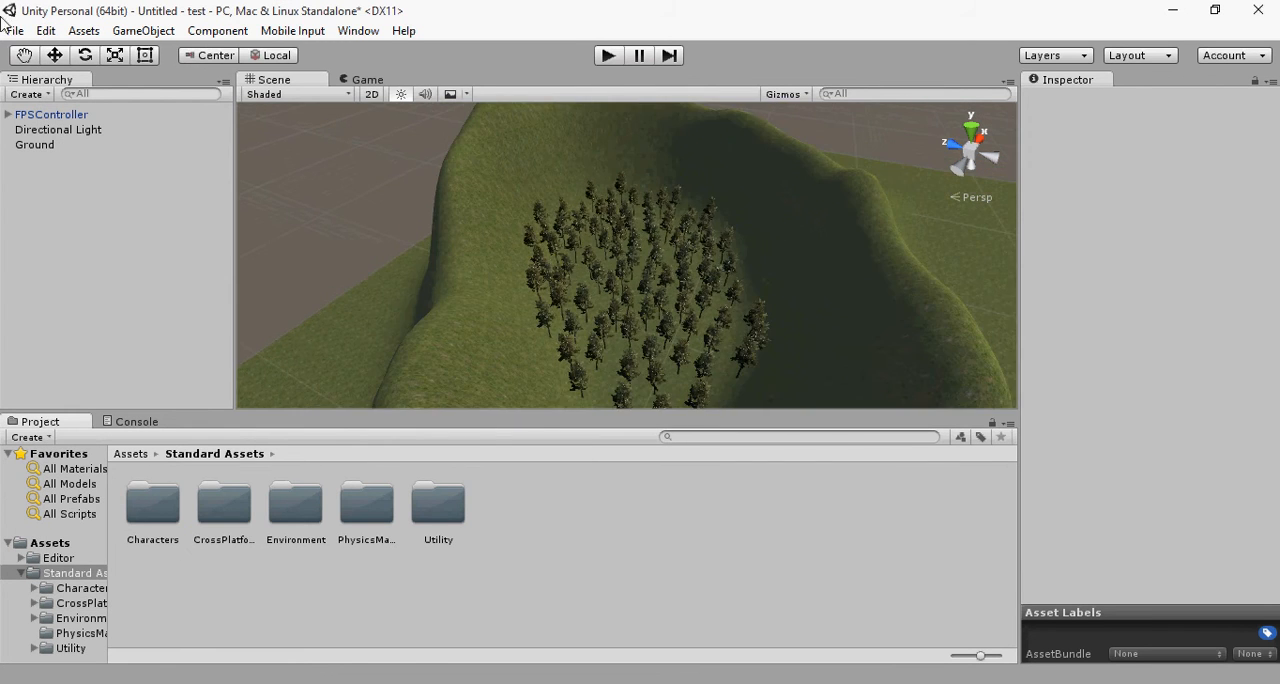
pyautogui.click(17, 31)
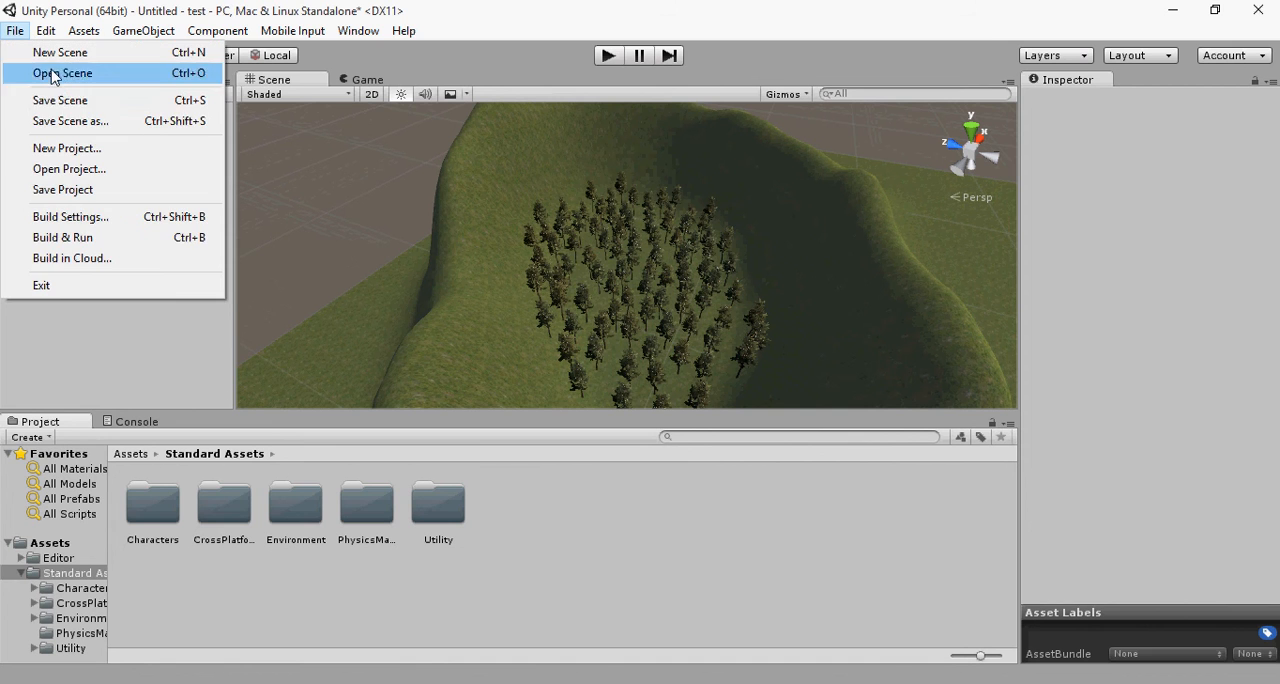
pyautogui.click(70, 121)
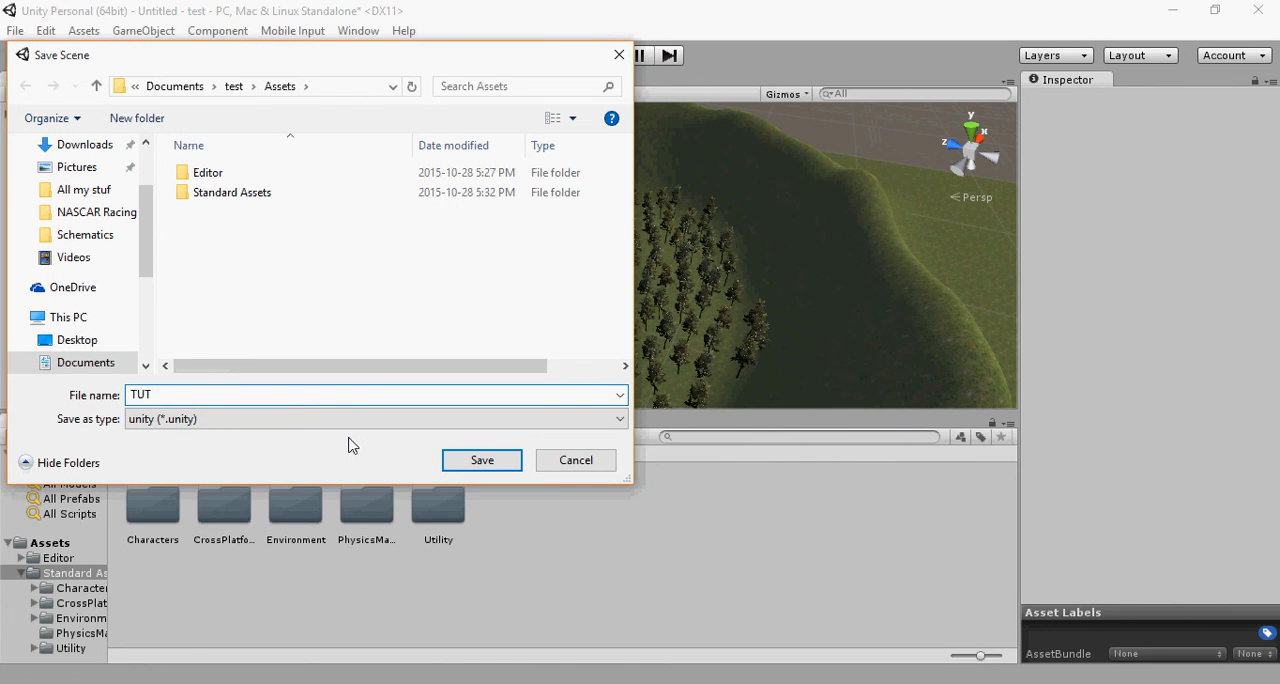
pyautogui.click(478, 461)
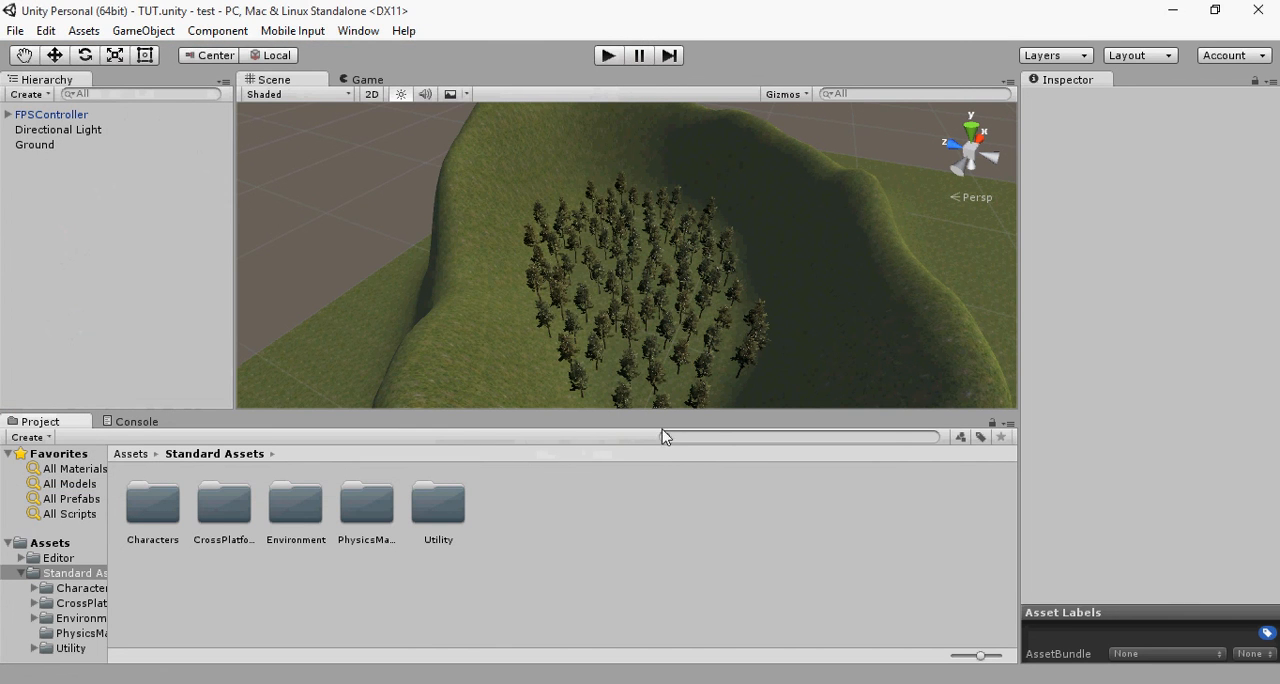